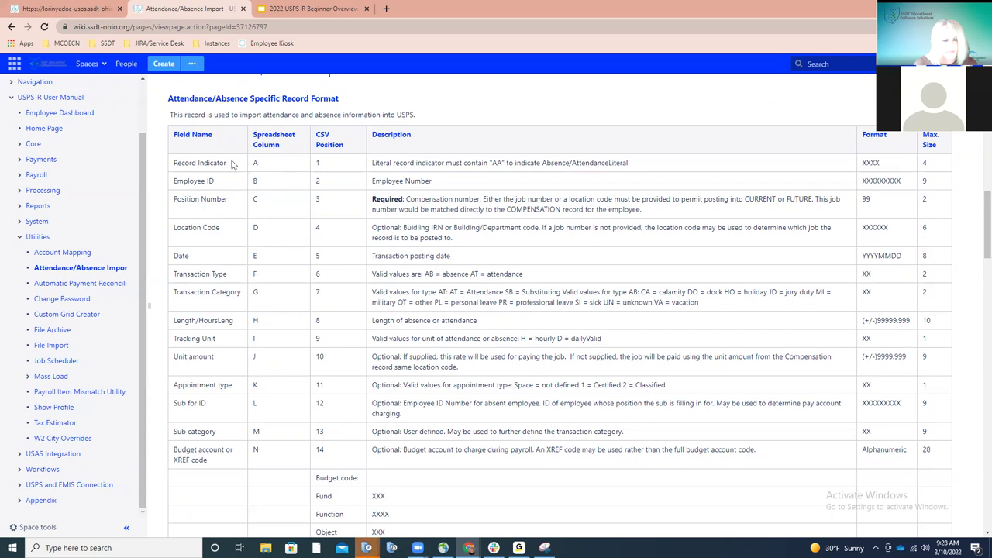
Step: Open the Absence/Attendance Loading page under Utilities, Mass Load in the USPS-R Web User Guide
{"action": "left_click", "coordinate": [85, 8]}
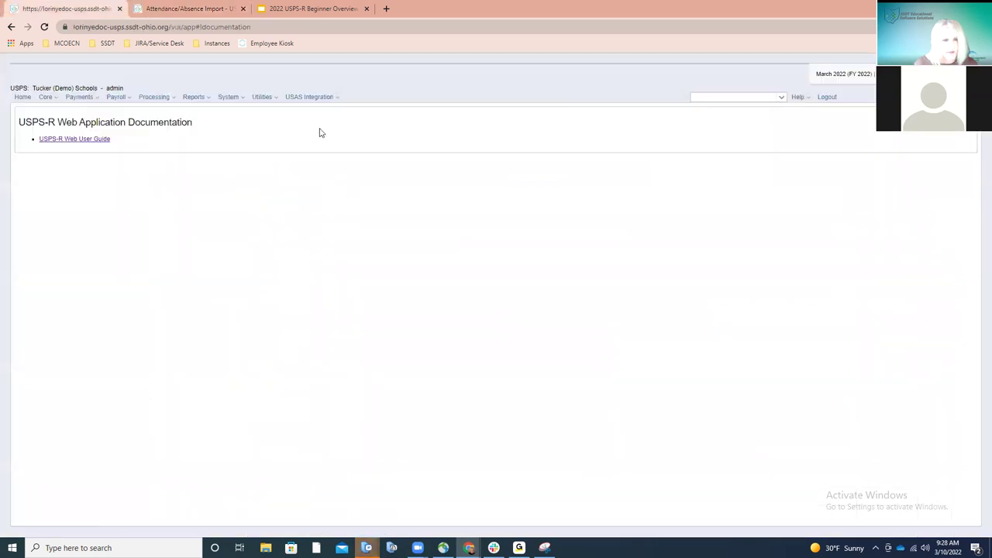
{"action": "left_click", "coordinate": [101, 140]}
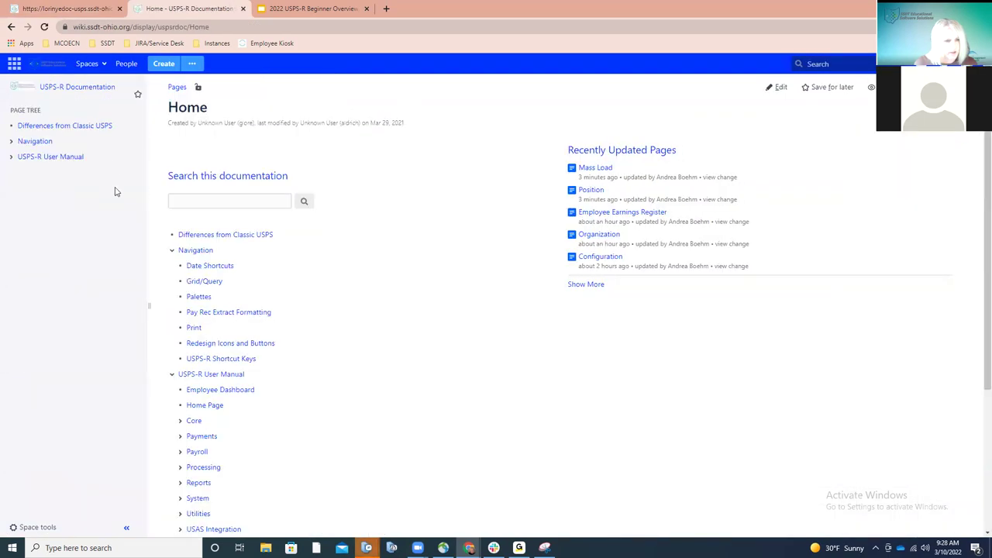
{"action": "scroll", "coordinate": [236, 379], "scroll_direction": "down", "scroll_amount": 1}
{"action": "scroll", "coordinate": [236, 380], "scroll_direction": "down", "scroll_amount": 2}
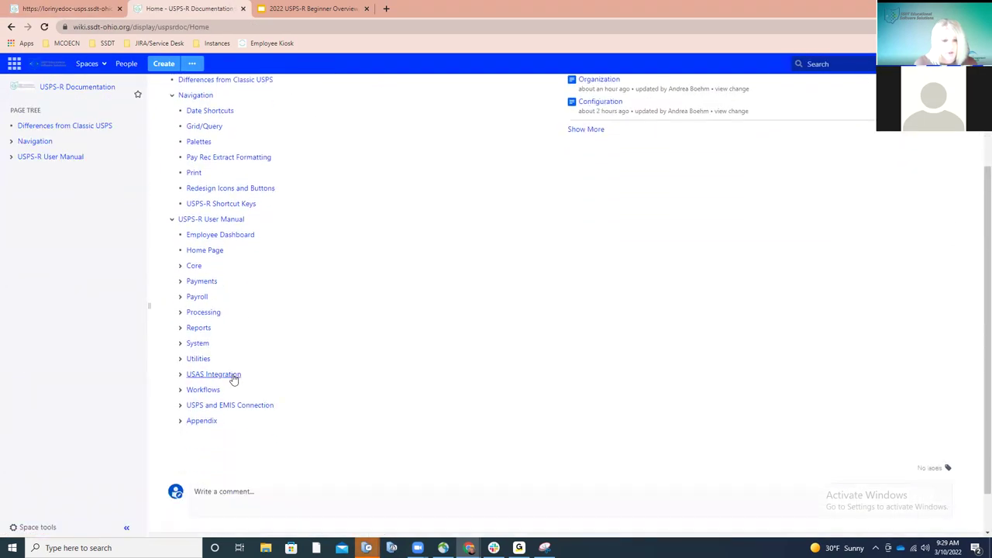
{"action": "left_click", "coordinate": [204, 361]}
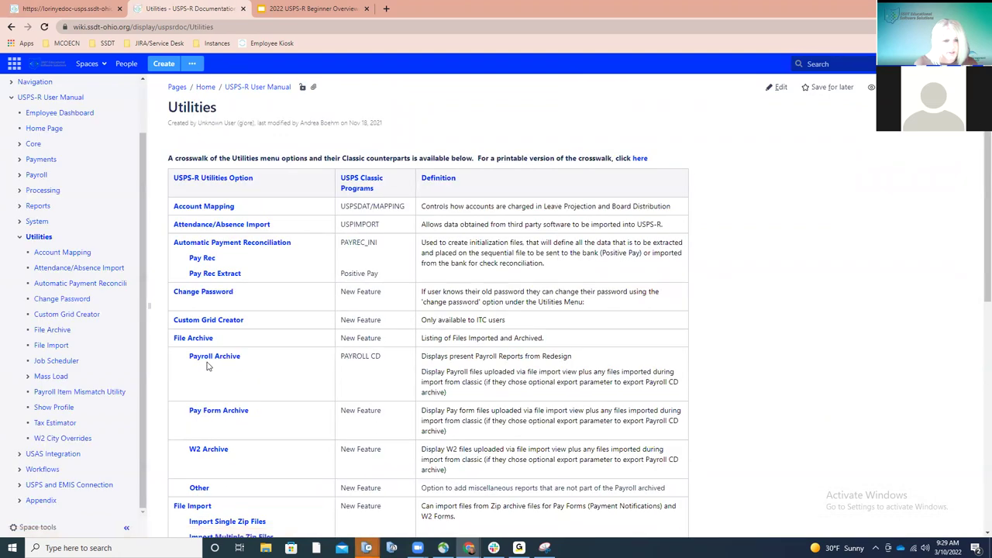
{"action": "scroll", "coordinate": [210, 366], "scroll_direction": "down", "scroll_amount": 4}
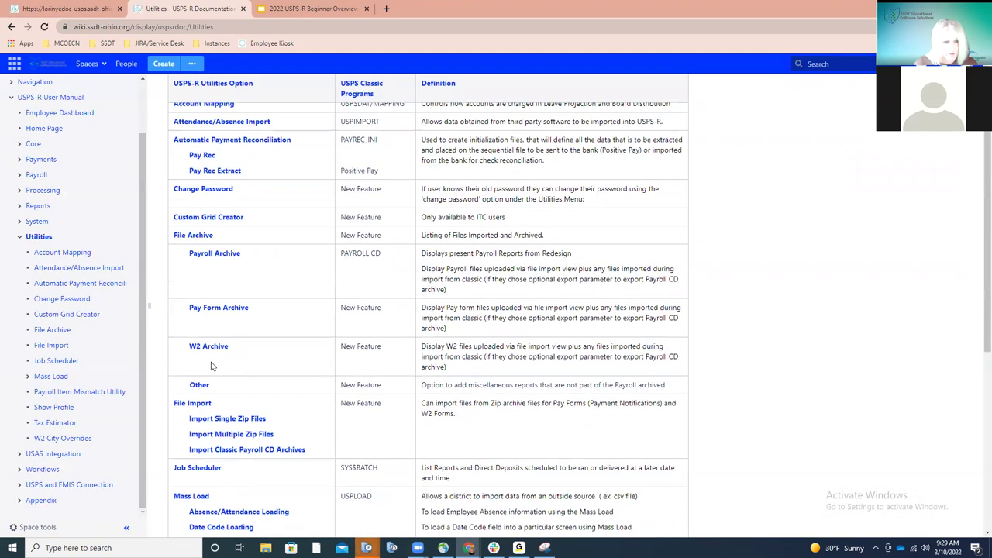
{"action": "left_click", "coordinate": [192, 393]}
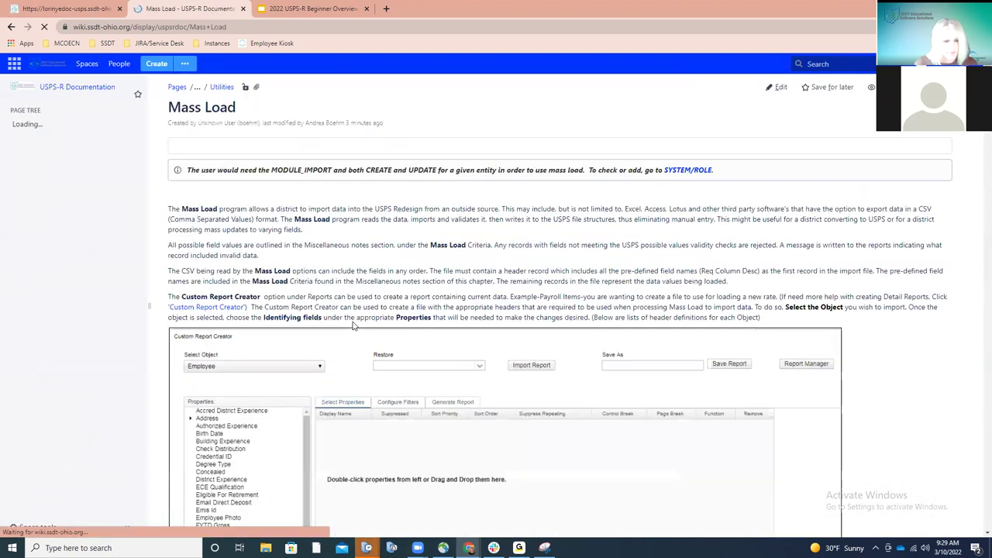
{"action": "left_click", "coordinate": [121, 346]}
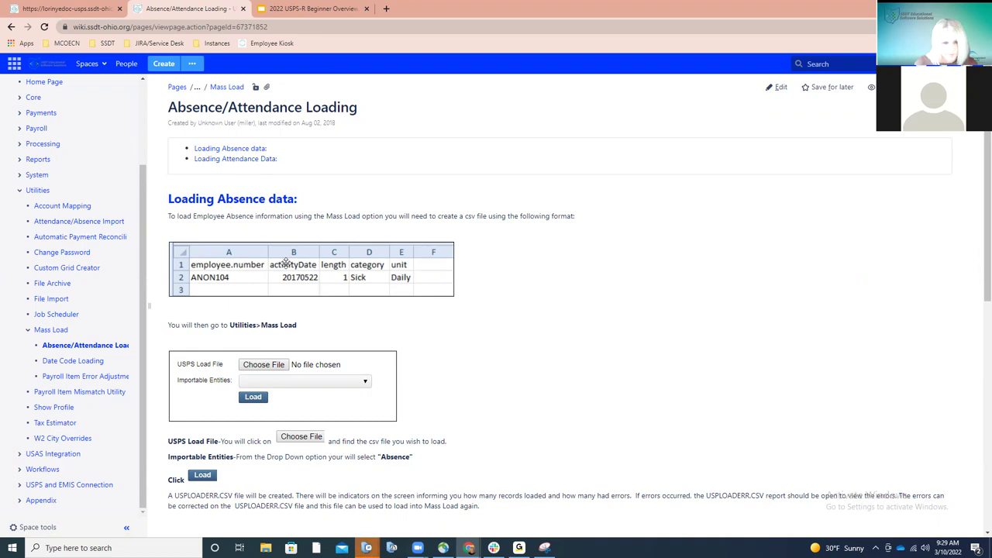
Step: Examine the CSV formats and Mass Load instructions for loading absence data and attendance data
{"action": "scroll", "coordinate": [287, 267], "scroll_direction": "down", "scroll_amount": 1}
{"action": "scroll", "coordinate": [287, 267], "scroll_direction": "down", "scroll_amount": 2}
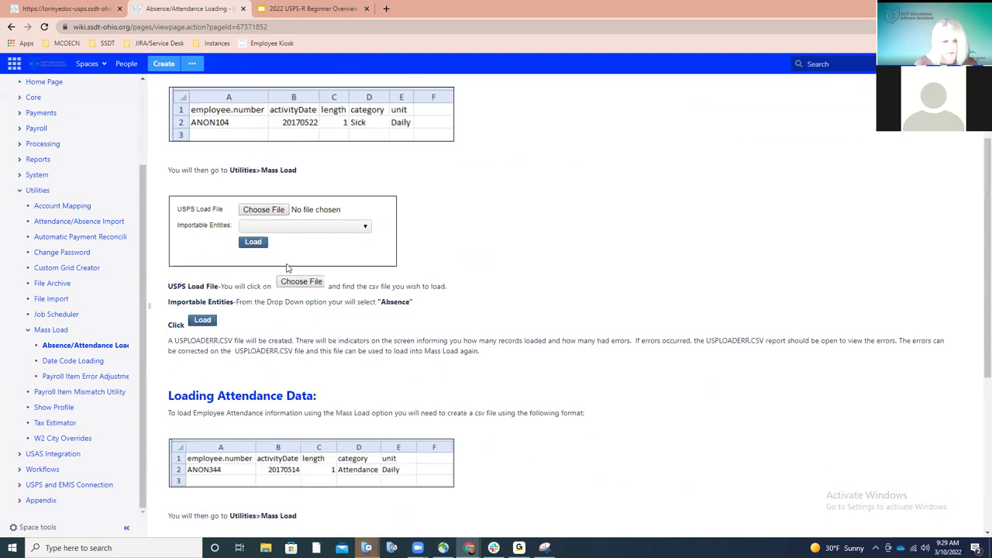
{"action": "scroll", "coordinate": [286, 263], "scroll_direction": "down", "scroll_amount": 3}
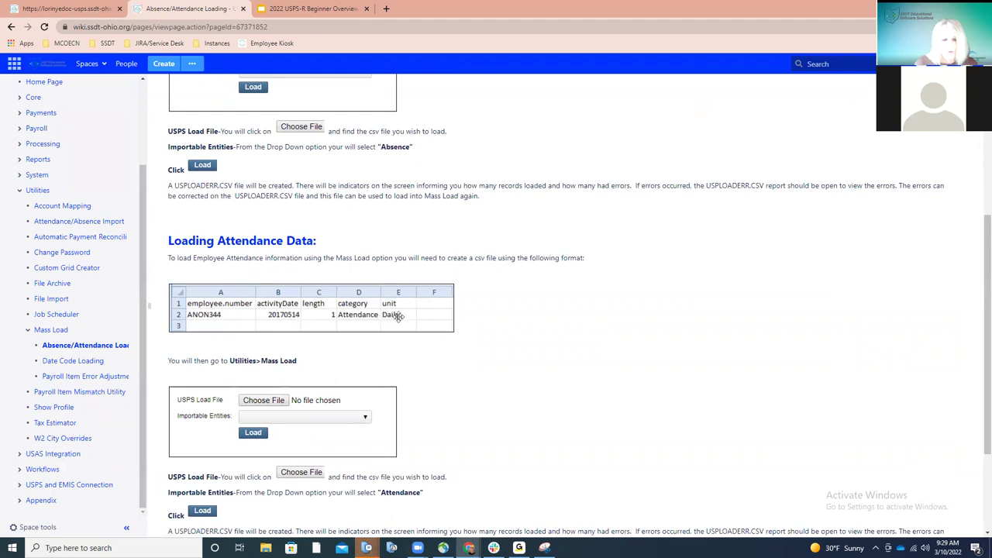
{"action": "scroll", "coordinate": [401, 317], "scroll_direction": "down", "scroll_amount": 2}
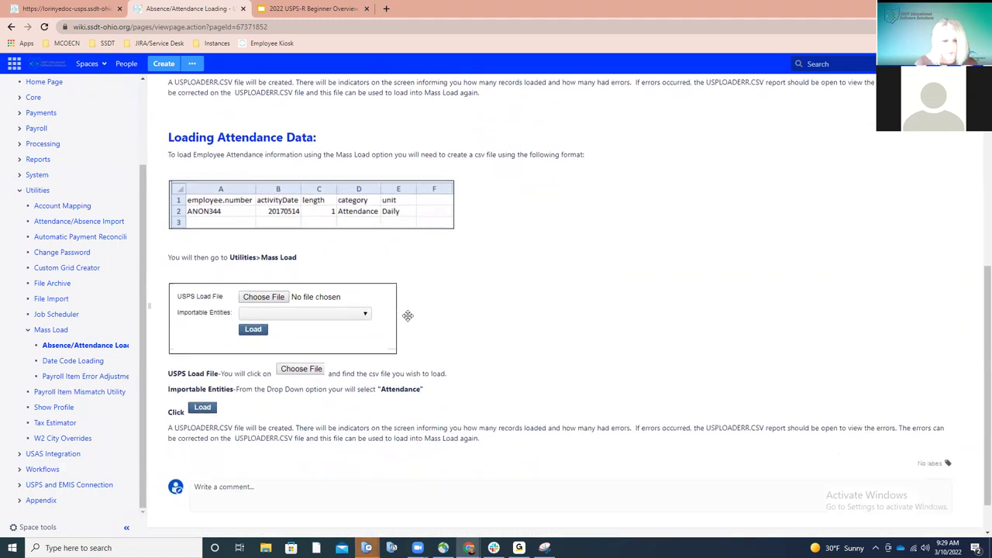
{"action": "scroll", "coordinate": [410, 319], "scroll_direction": "up", "scroll_amount": 3}
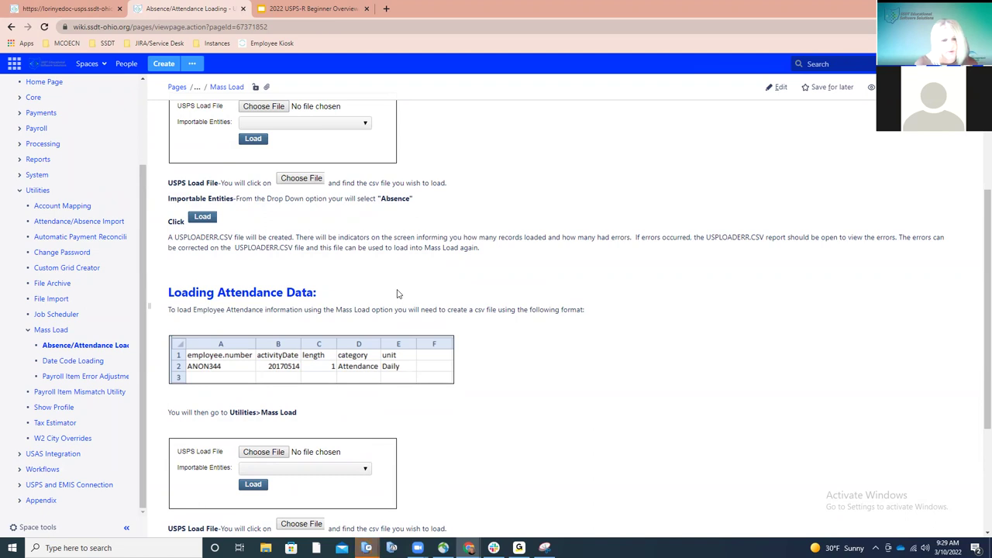
{"action": "scroll", "coordinate": [397, 294], "scroll_direction": "up", "scroll_amount": 4}
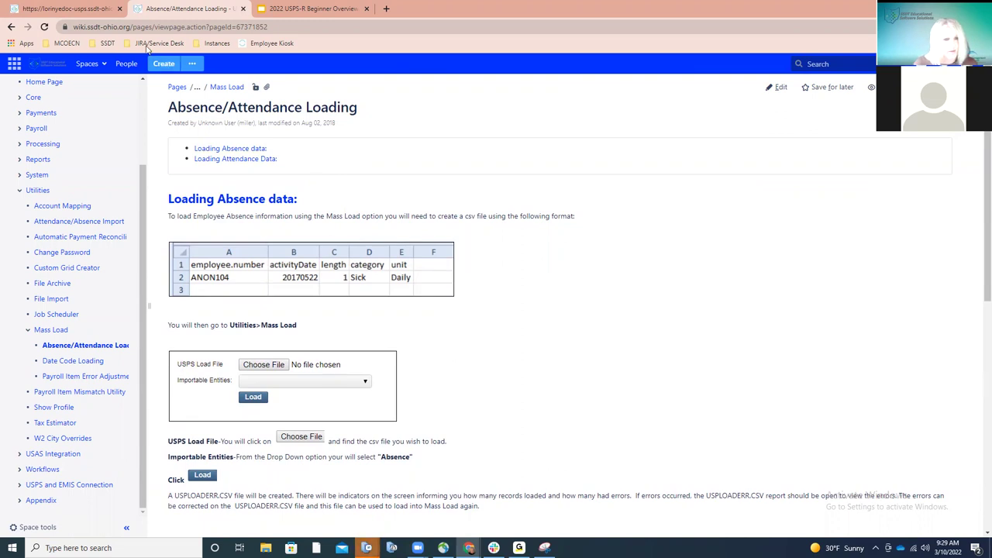
Step: Return to the USPS-R home page, view the SSDT Attendance Journal Report's query options, and close the report window
{"action": "left_click", "coordinate": [106, 15]}
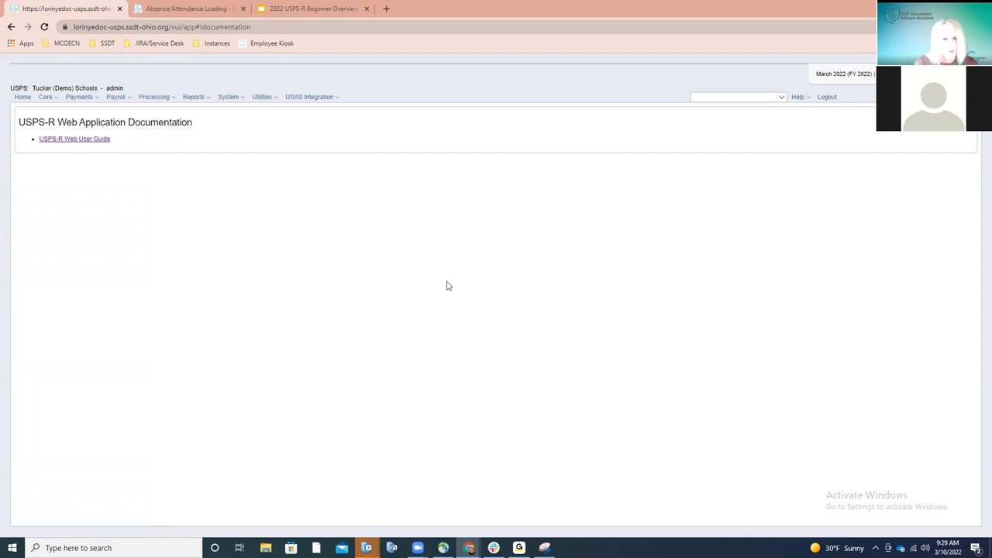
{"action": "left_click", "coordinate": [24, 97]}
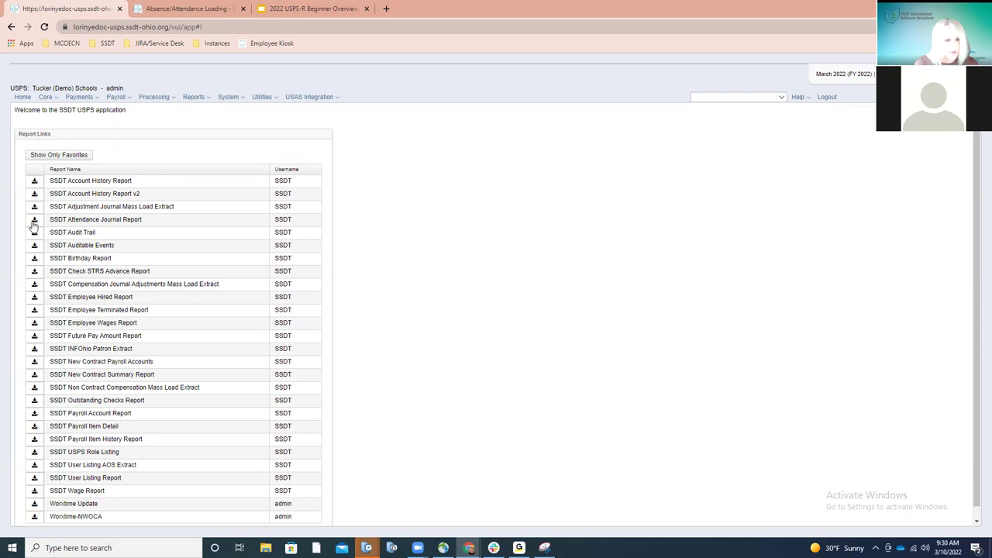
{"action": "left_click", "coordinate": [87, 223]}
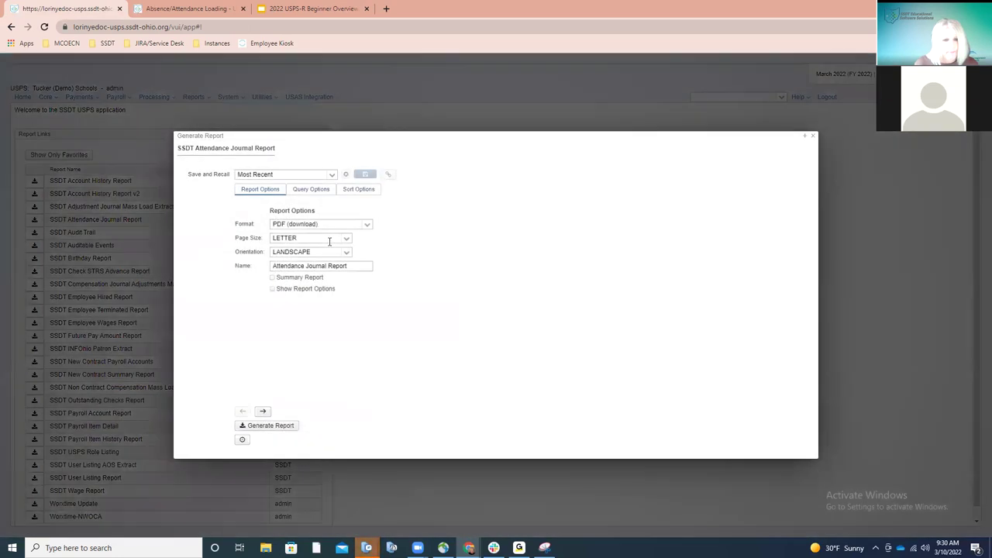
{"action": "left_click", "coordinate": [311, 193]}
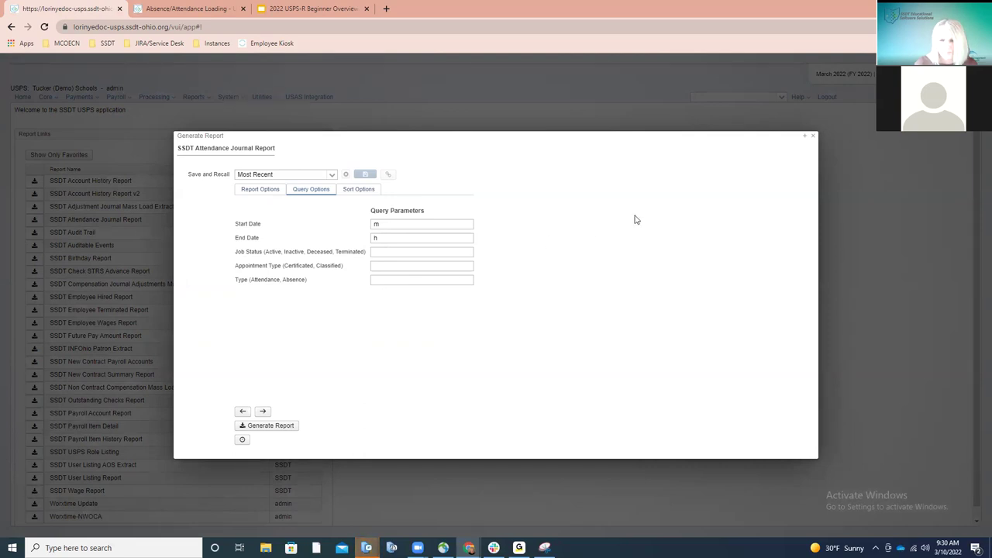
{"action": "left_click", "coordinate": [812, 136]}
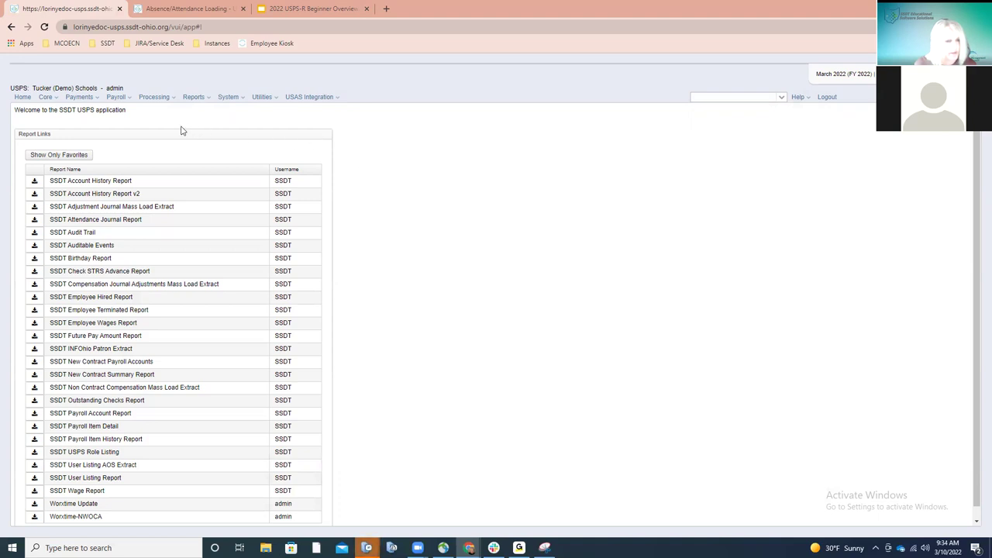
Step: Start a new future payroll payment and select the first employee matching "an"
{"action": "left_click", "coordinate": [129, 99]}
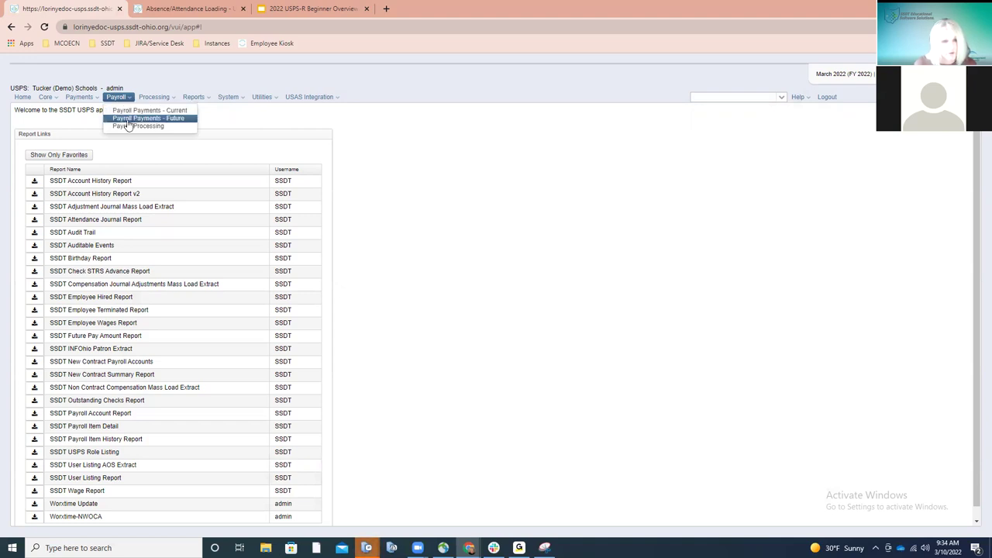
{"action": "left_click", "coordinate": [129, 120]}
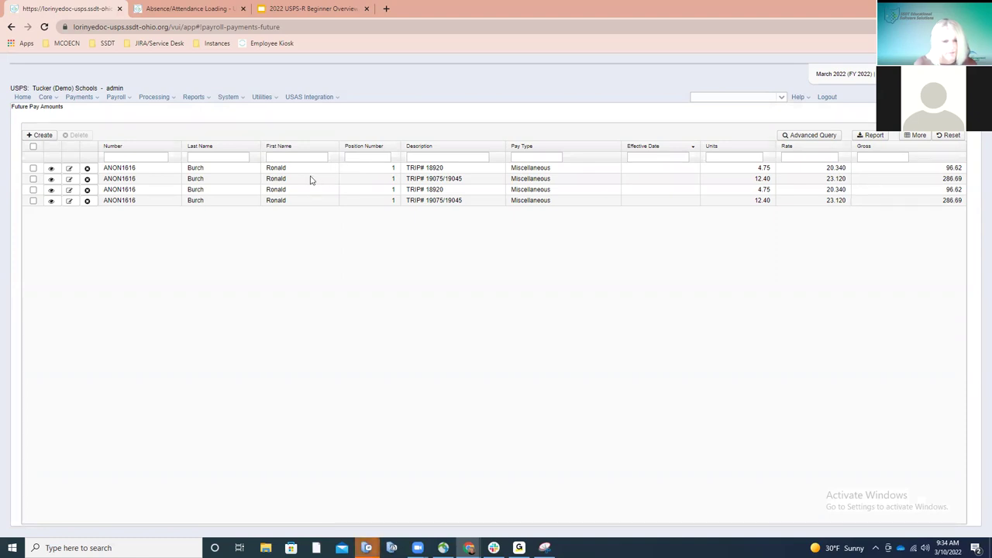
{"action": "left_click", "coordinate": [47, 137]}
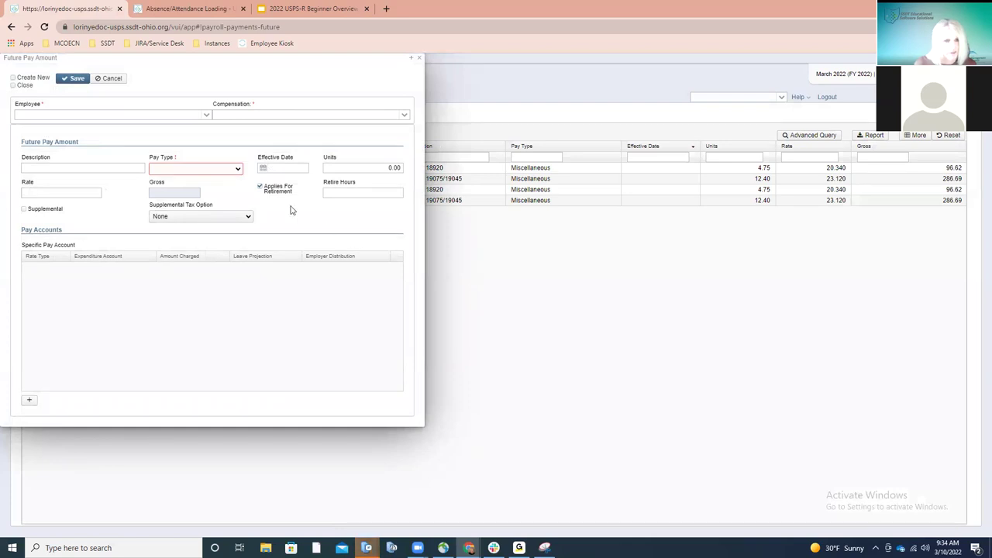
{"action": "left_click", "coordinate": [134, 114]}
{"action": "type", "text": "an"}
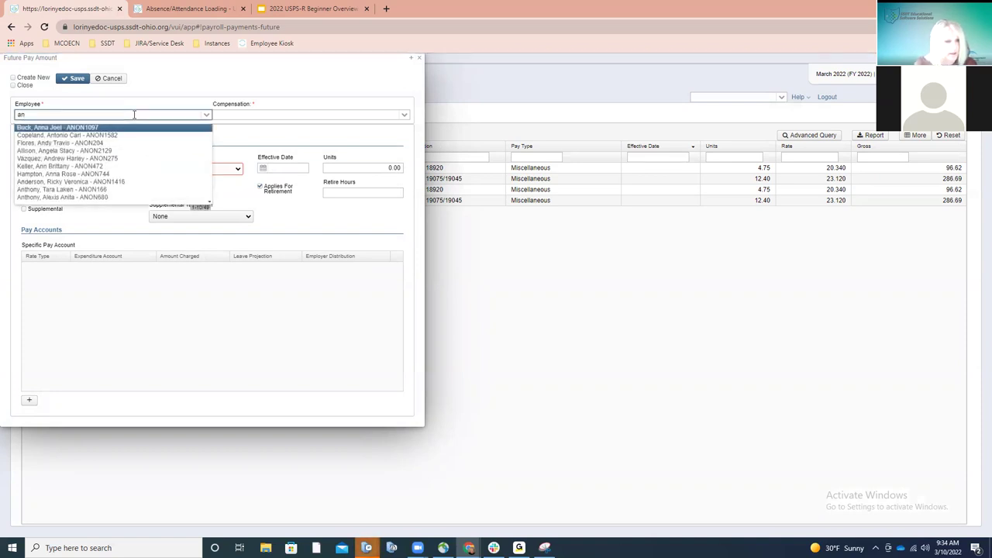
{"action": "left_click", "coordinate": [109, 128]}
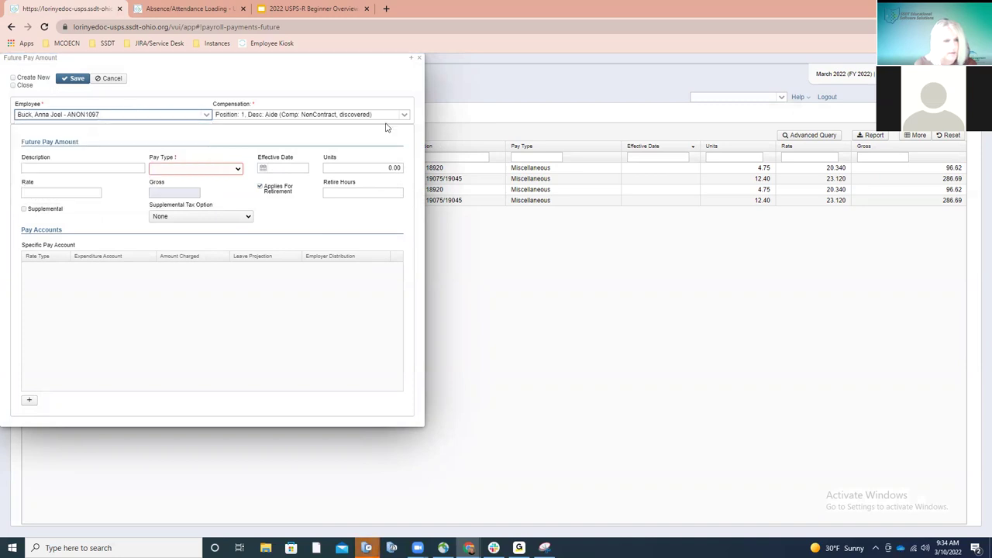
Step: Check the employee's available compensations and set the future pay amount's pay type to Miscellaneous
{"action": "left_click", "coordinate": [404, 116]}
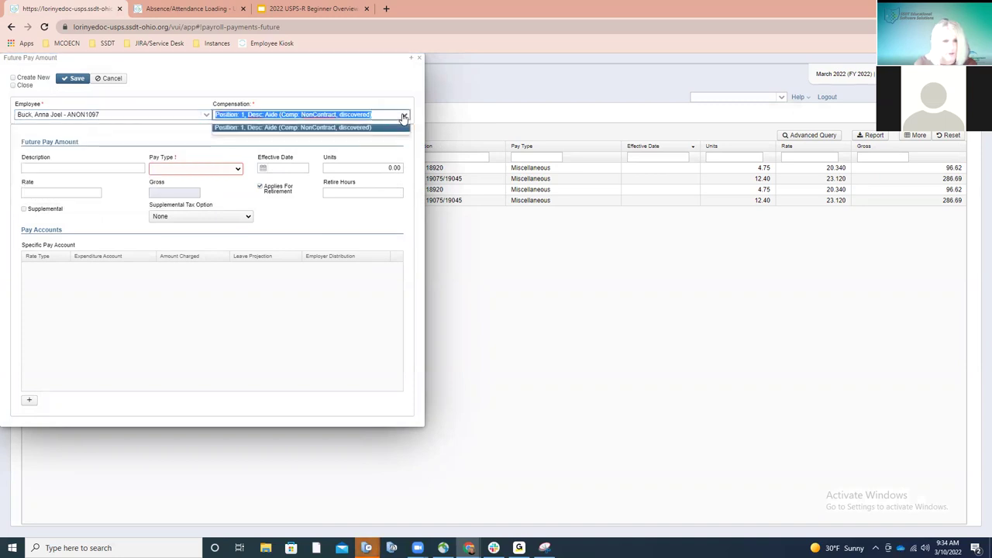
{"action": "left_click", "coordinate": [404, 116]}
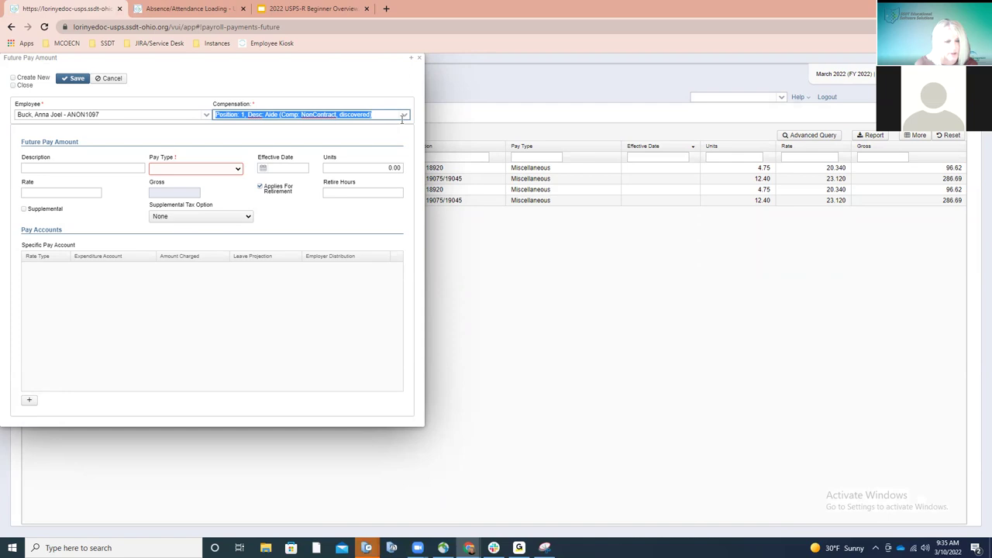
{"action": "left_click", "coordinate": [108, 167]}
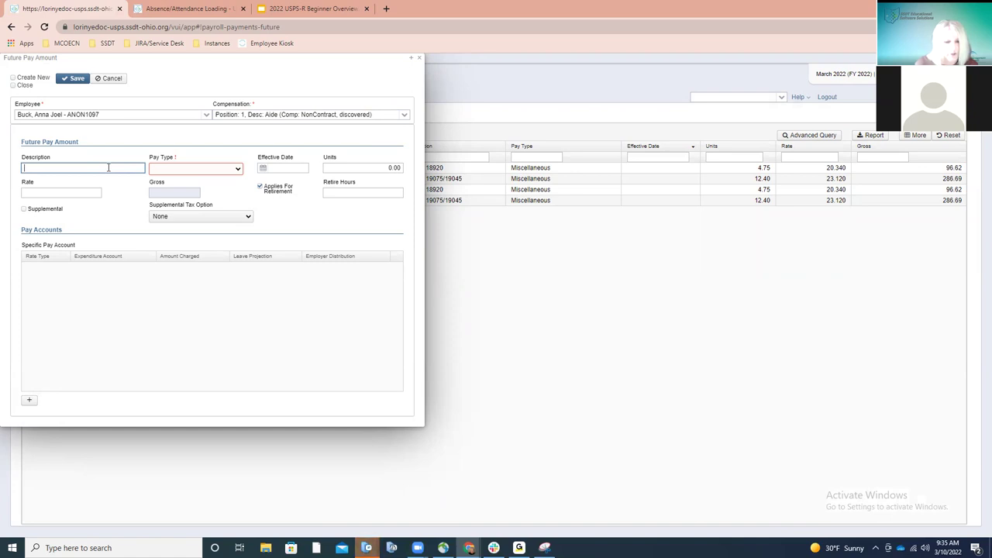
{"action": "left_click", "coordinate": [238, 170]}
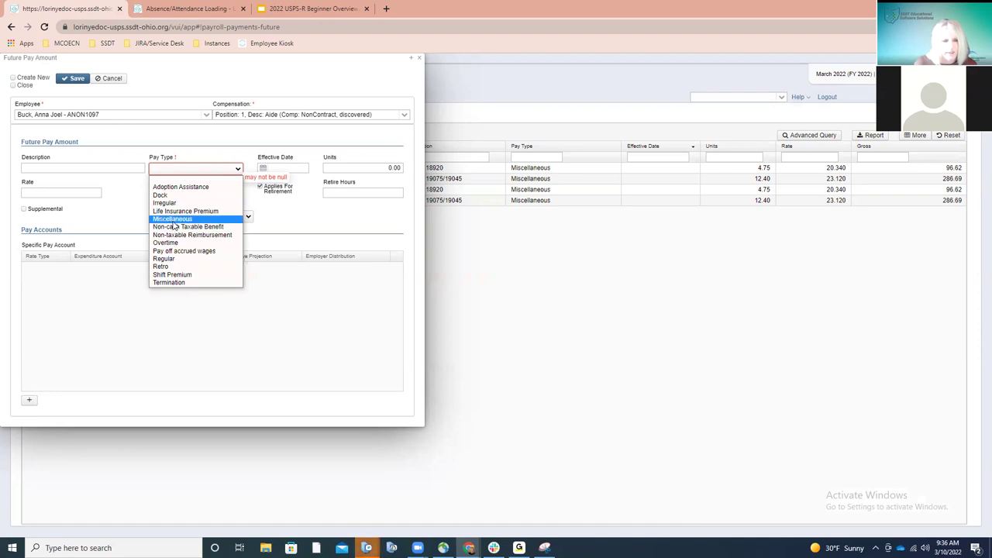
{"action": "left_click", "coordinate": [174, 219]}
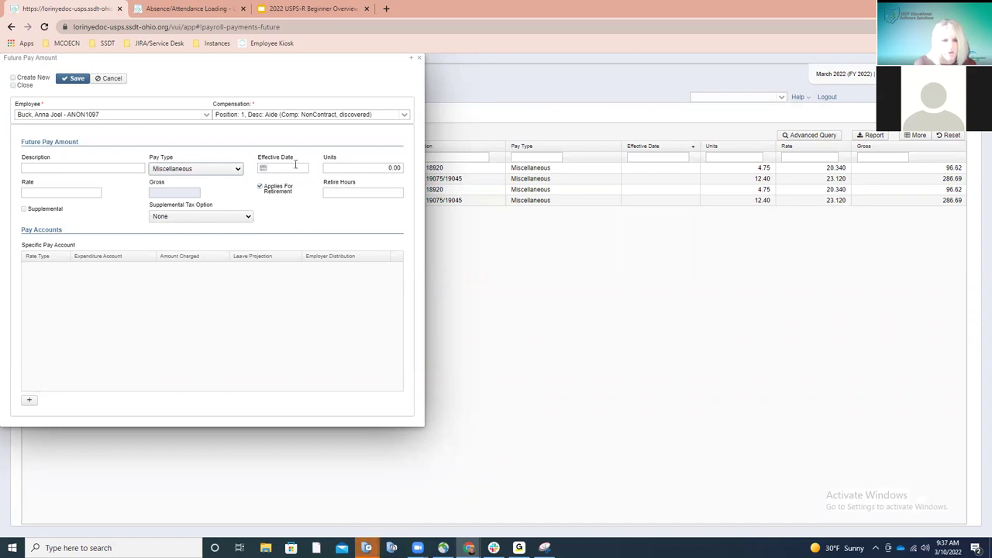
Step: Open the Payroll Payments-Future page from the Payroll section of the USPS-R Web User Guide
{"action": "left_click", "coordinate": [803, 99]}
{"action": "left_click", "coordinate": [806, 120]}
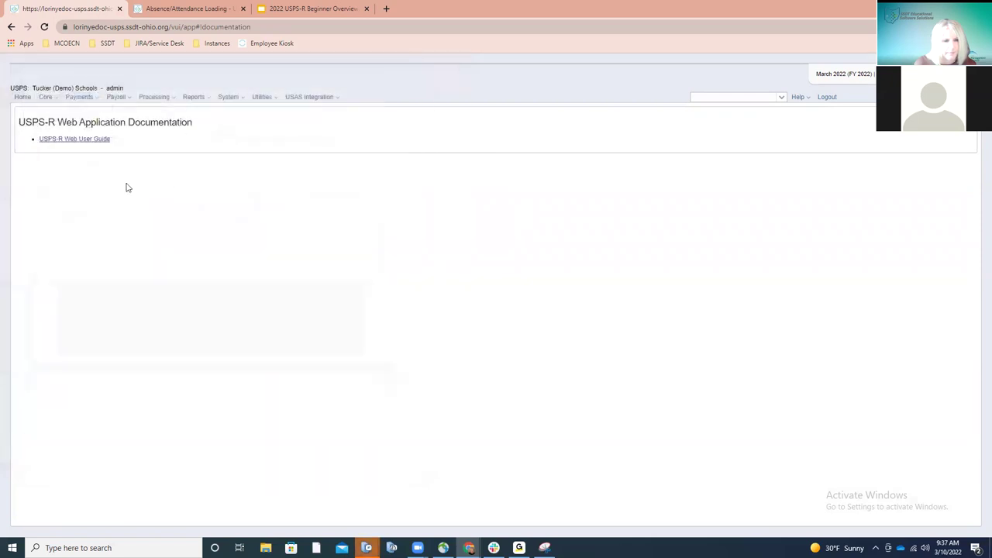
{"action": "left_click", "coordinate": [87, 138]}
{"action": "left_click", "coordinate": [107, 154]}
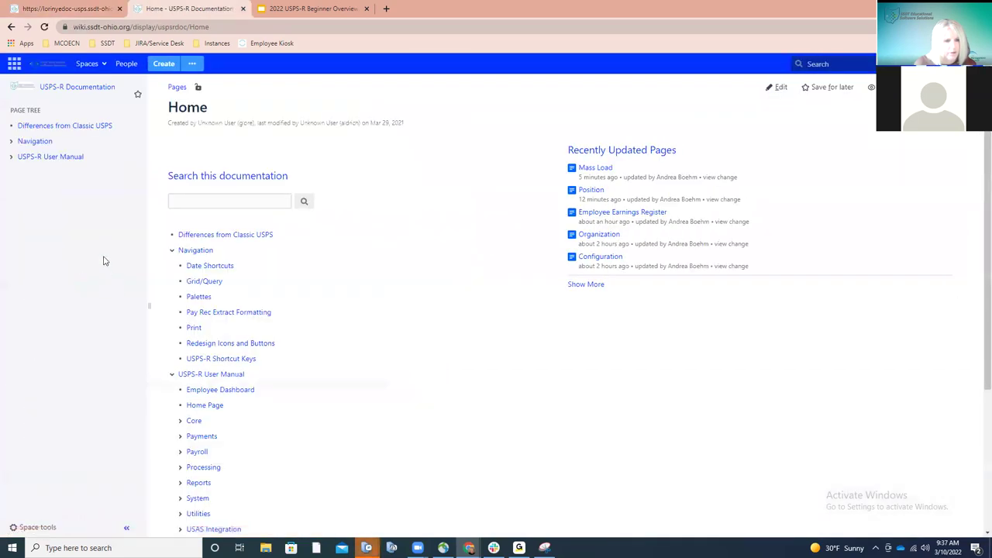
{"action": "scroll", "coordinate": [253, 403], "scroll_direction": "down", "scroll_amount": 1}
{"action": "scroll", "coordinate": [252, 403], "scroll_direction": "down", "scroll_amount": 1}
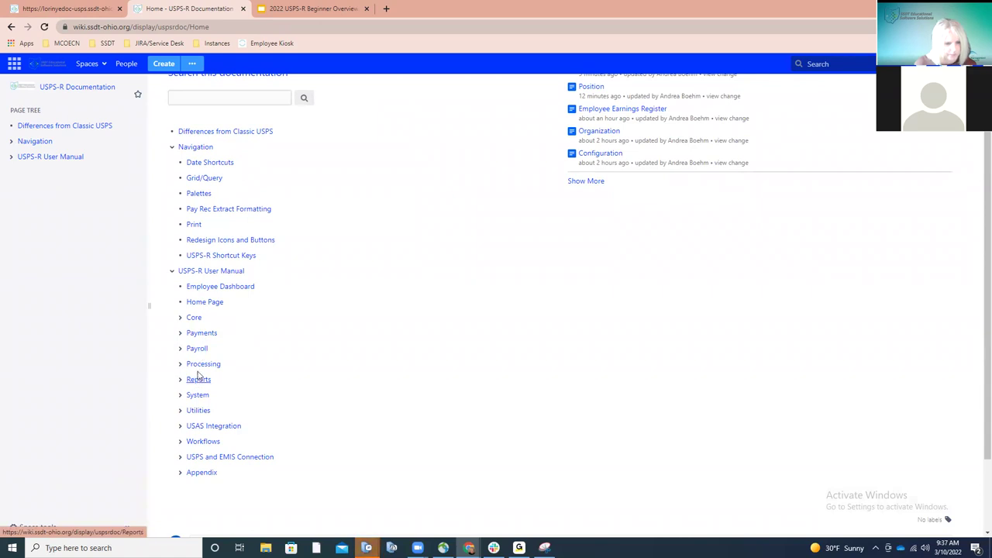
{"action": "left_click", "coordinate": [197, 349]}
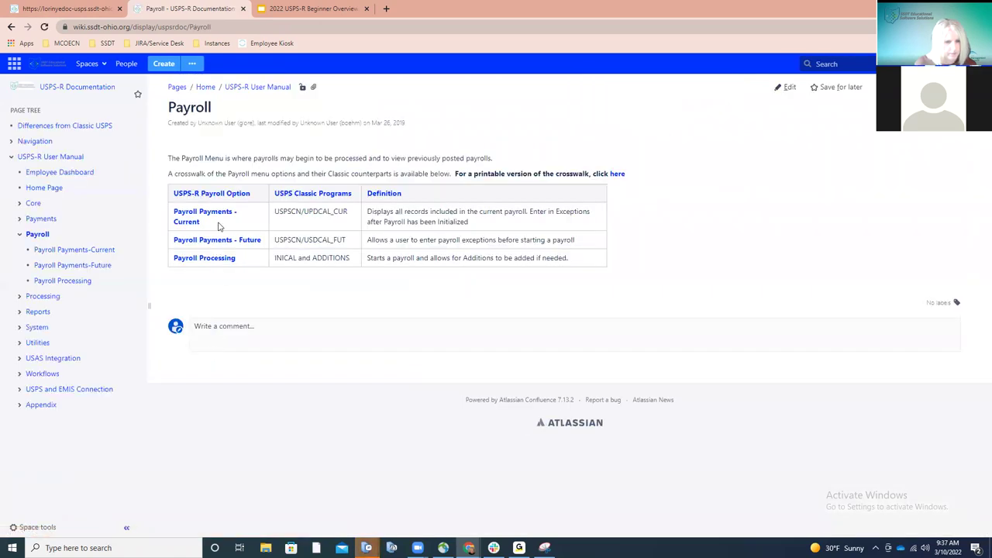
{"action": "left_click", "coordinate": [233, 241]}
Step: Look through the instructions for creating single and multiple future entries, down to the Future Pay Amount field and pay type descriptions
{"action": "scroll", "coordinate": [267, 244], "scroll_direction": "down", "scroll_amount": 8}
{"action": "scroll", "coordinate": [268, 247], "scroll_direction": "down", "scroll_amount": 5}
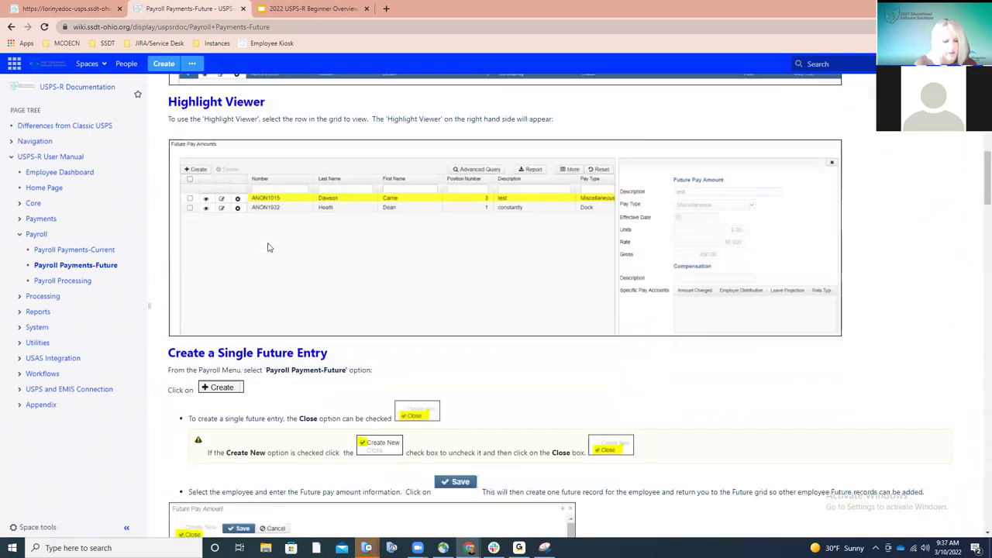
{"action": "scroll", "coordinate": [267, 246], "scroll_direction": "down", "scroll_amount": 4}
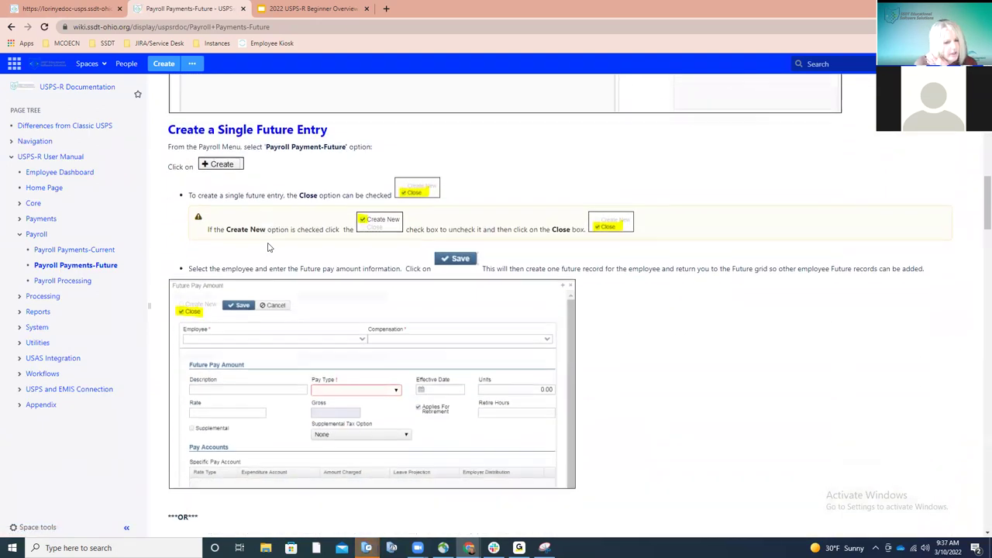
{"action": "scroll", "coordinate": [267, 244], "scroll_direction": "down", "scroll_amount": 7}
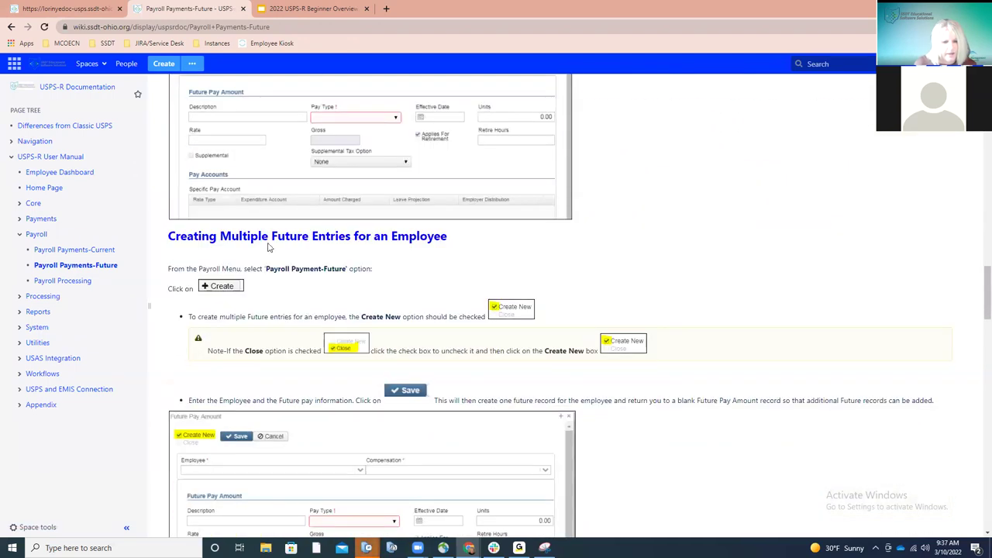
{"action": "scroll", "coordinate": [267, 244], "scroll_direction": "down", "scroll_amount": 5}
{"action": "scroll", "coordinate": [267, 246], "scroll_direction": "down", "scroll_amount": 5}
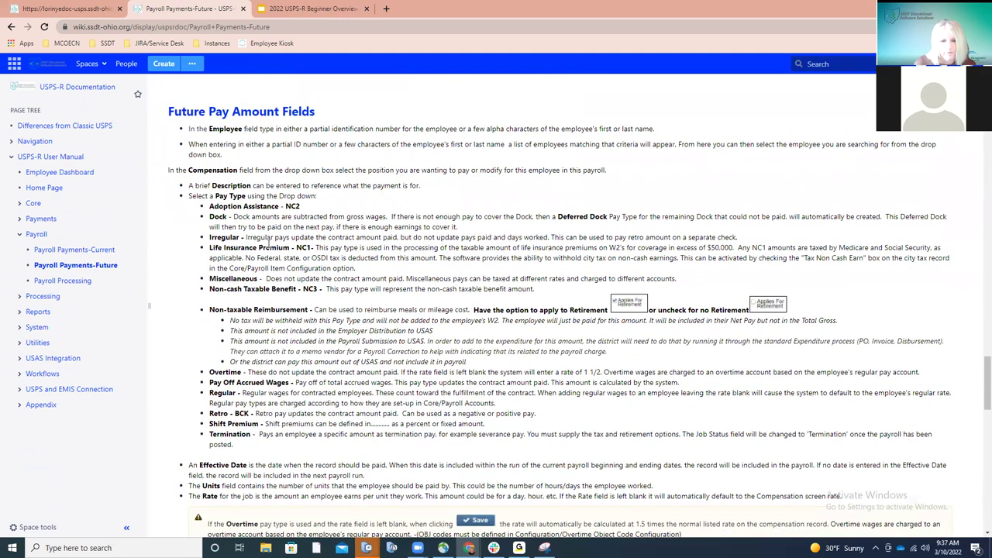
Step: Switch back to USPS-R, open the Payroll Payments - Future listing and start a new future pay amount
{"action": "scroll", "coordinate": [269, 242], "scroll_direction": "down", "scroll_amount": 1}
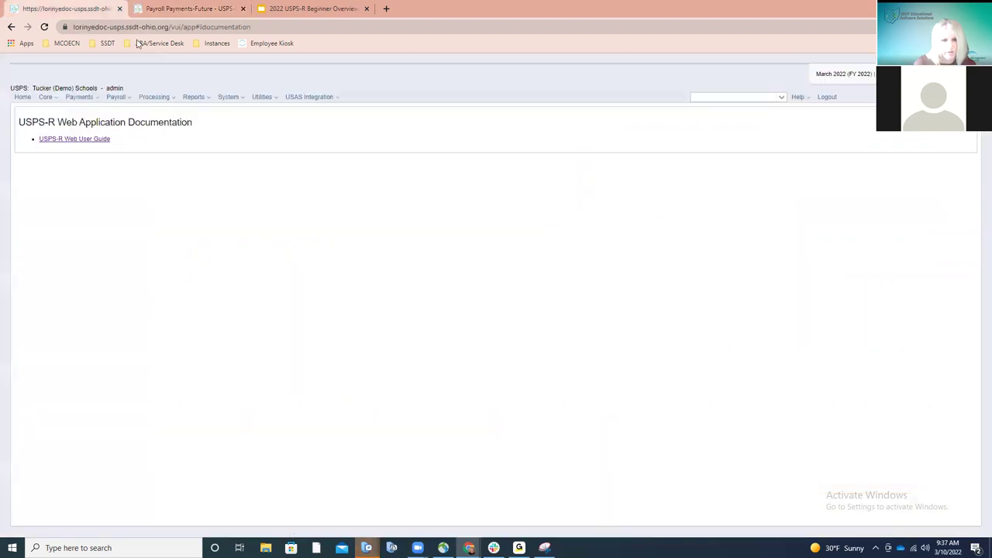
{"action": "left_click", "coordinate": [108, 9]}
{"action": "left_click", "coordinate": [124, 97]}
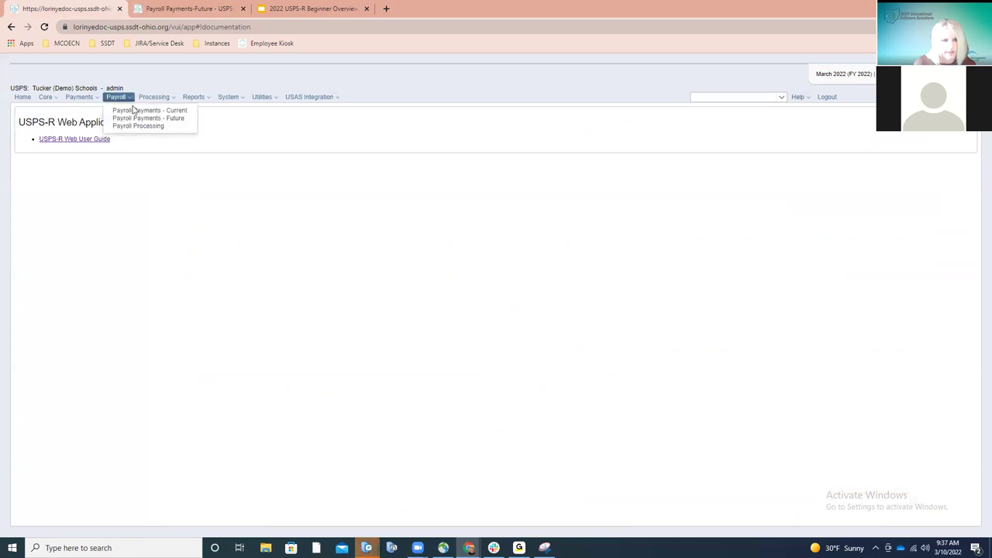
{"action": "left_click", "coordinate": [136, 118]}
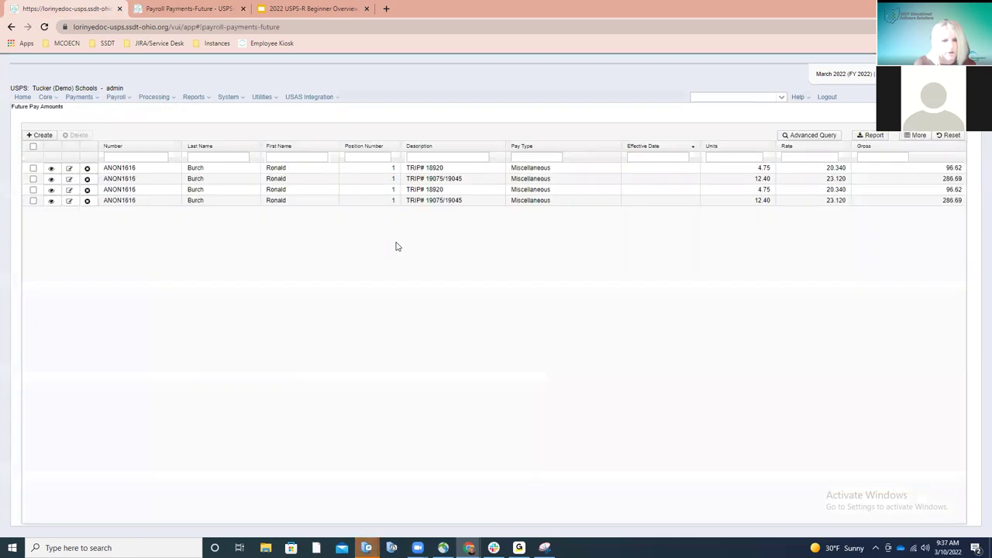
{"action": "left_click", "coordinate": [40, 134]}
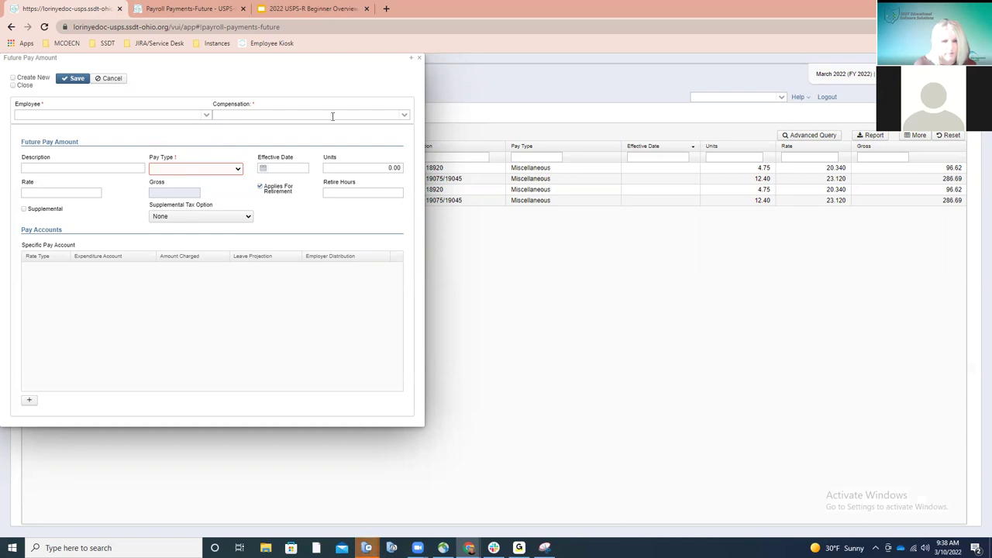
Step: Examine the compensation, rate and supplemental tax option fields of the blank future pay amount
{"action": "left_click", "coordinate": [404, 116]}
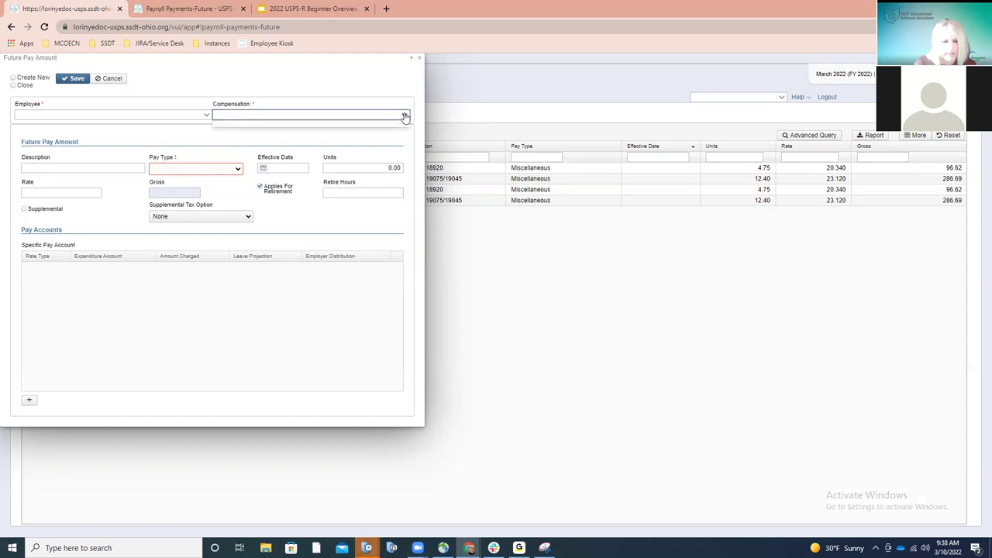
{"action": "left_click", "coordinate": [75, 193]}
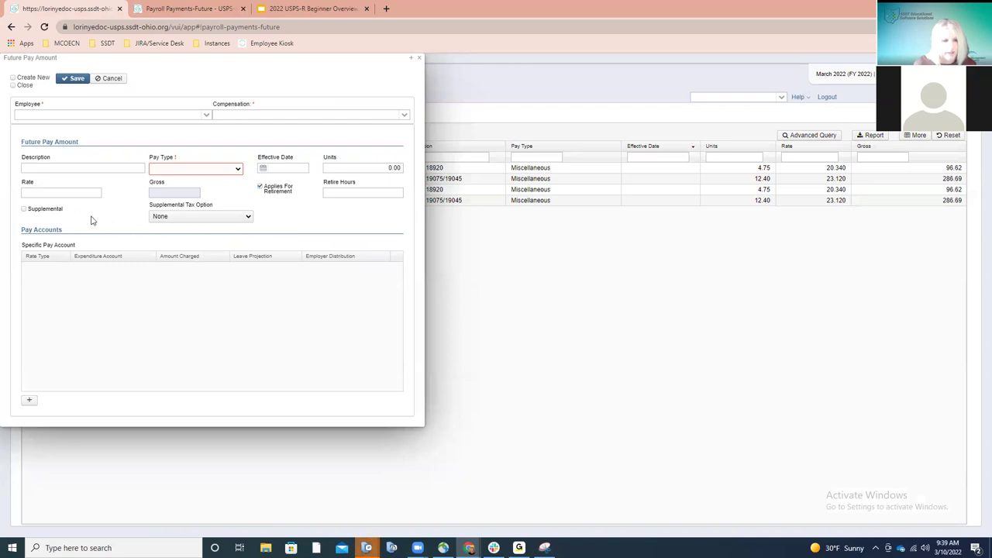
{"action": "left_click", "coordinate": [207, 218]}
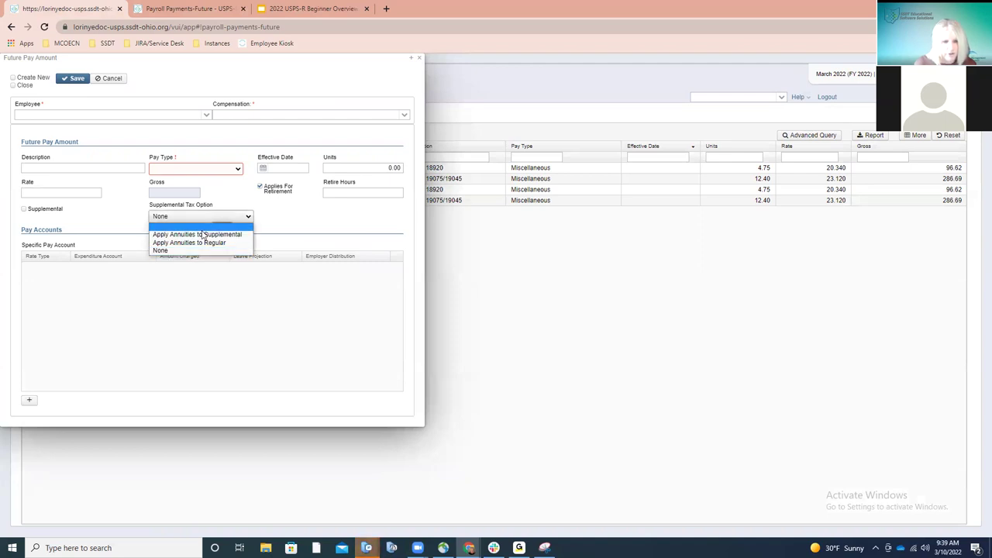
{"action": "left_click", "coordinate": [268, 219]}
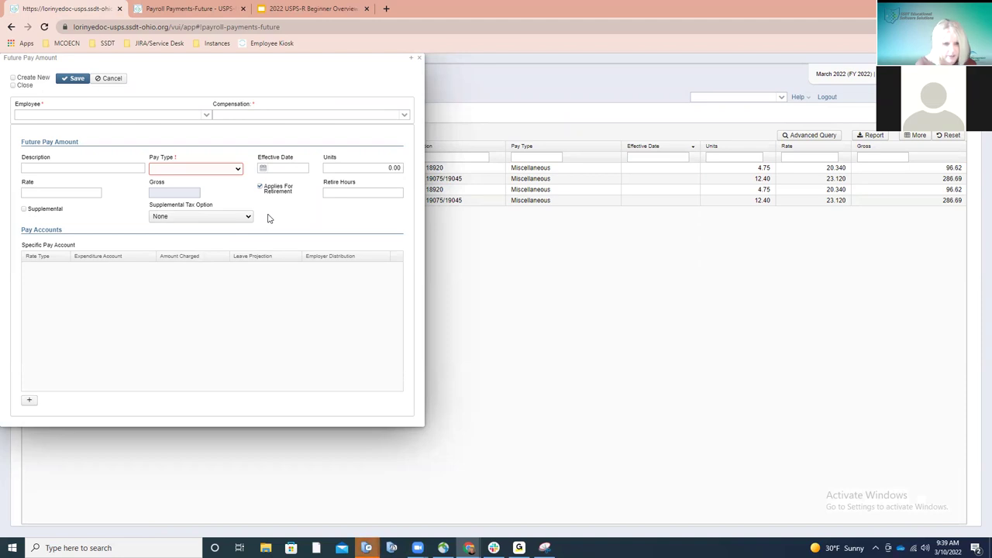
Step: Add a specific pay account line with the rate type Percent to the future pay amount
{"action": "left_click", "coordinate": [30, 402]}
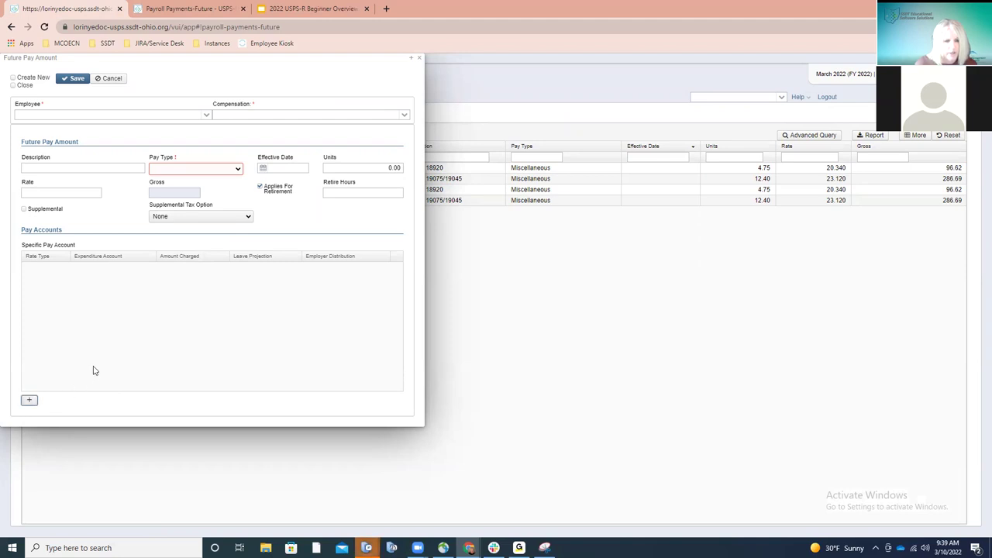
{"action": "left_click", "coordinate": [55, 271]}
{"action": "left_click", "coordinate": [50, 287]}
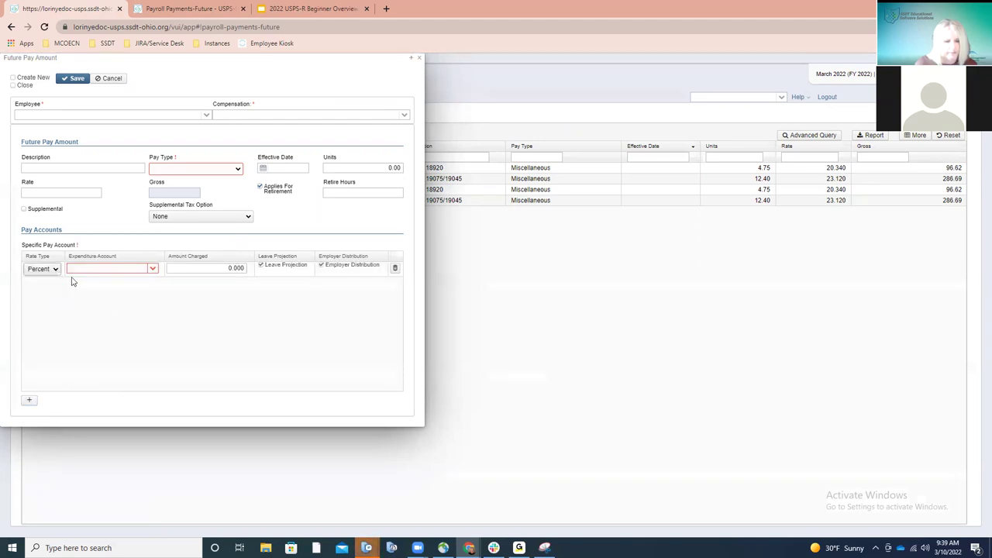
{"action": "left_click", "coordinate": [80, 270]}
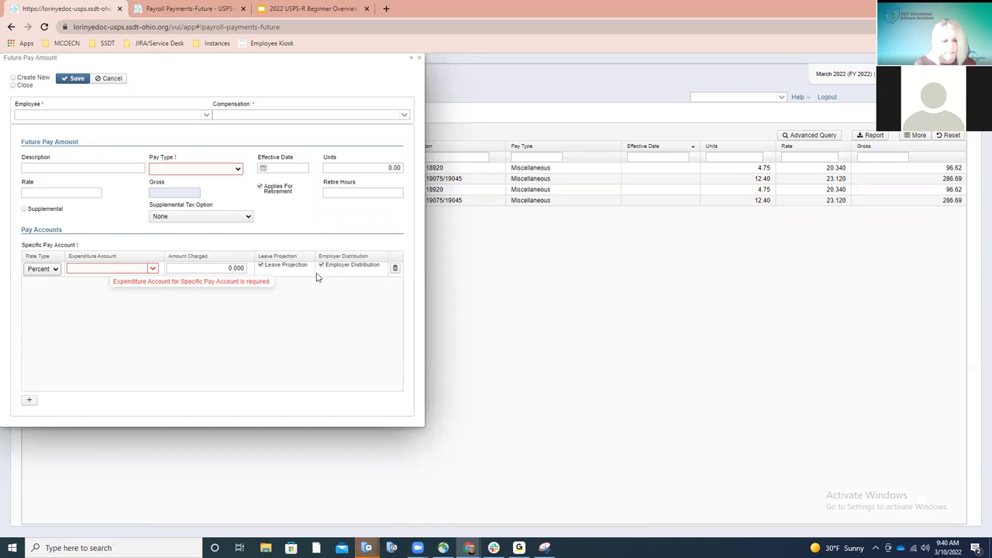
Step: Try the Create New and Close options for saving, and leave the future pay amount without saving it
{"action": "left_click", "coordinate": [13, 77]}
{"action": "left_click", "coordinate": [13, 78]}
{"action": "left_click", "coordinate": [12, 85]}
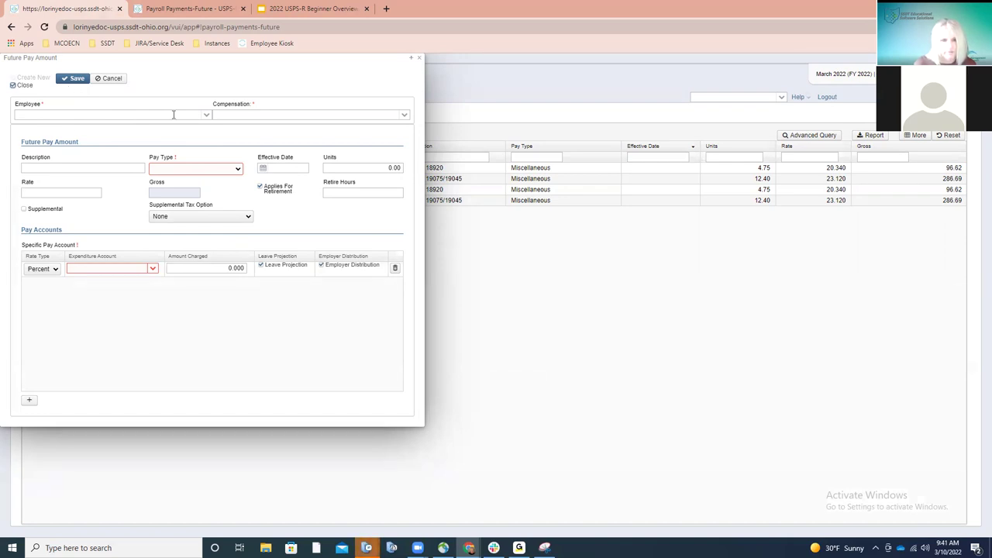
{"action": "left_click", "coordinate": [420, 58]}
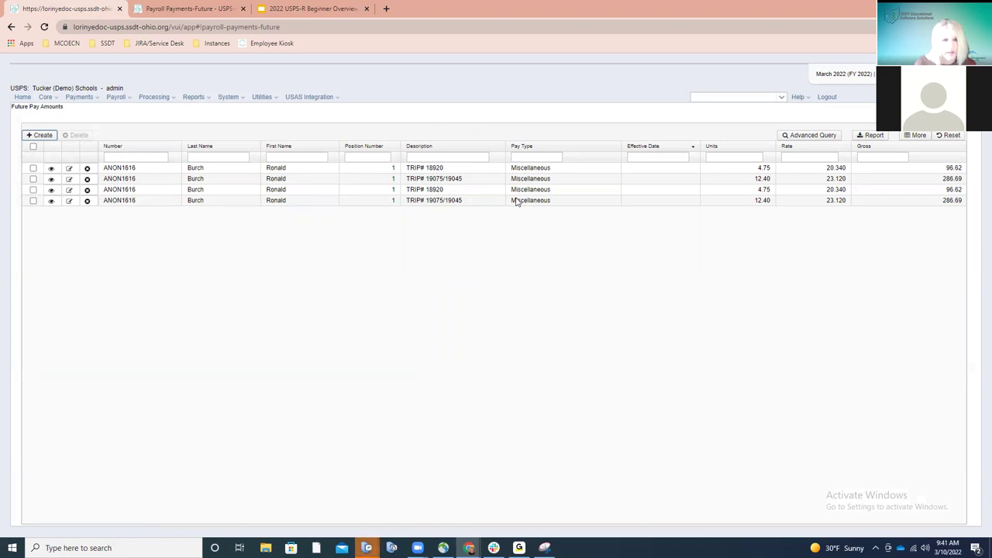
Step: Generate the SSDT Future Pay Amount Report from the home page as a landscape, letter-size PDF with no query parameters
{"action": "left_click", "coordinate": [23, 97]}
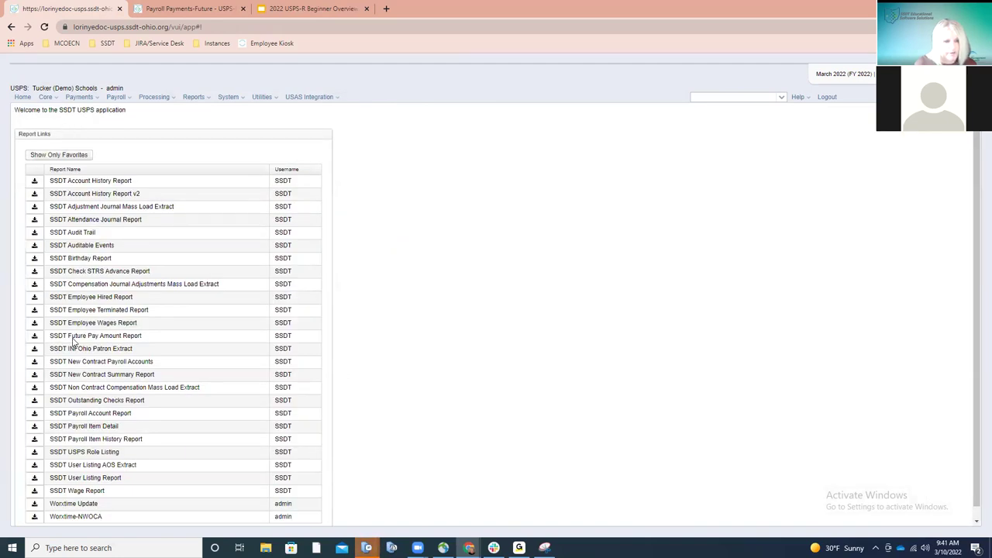
{"action": "left_click", "coordinate": [34, 336]}
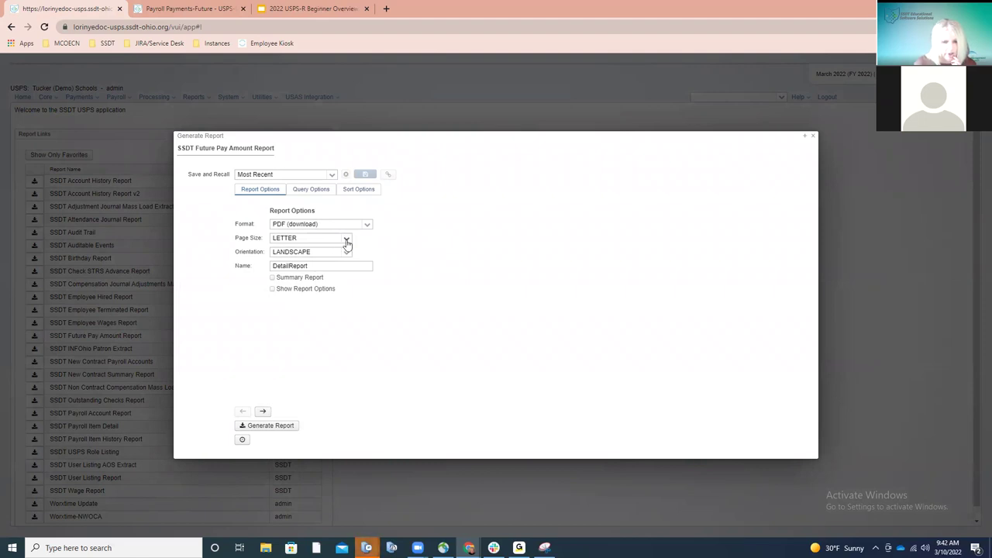
{"action": "left_click", "coordinate": [313, 190]}
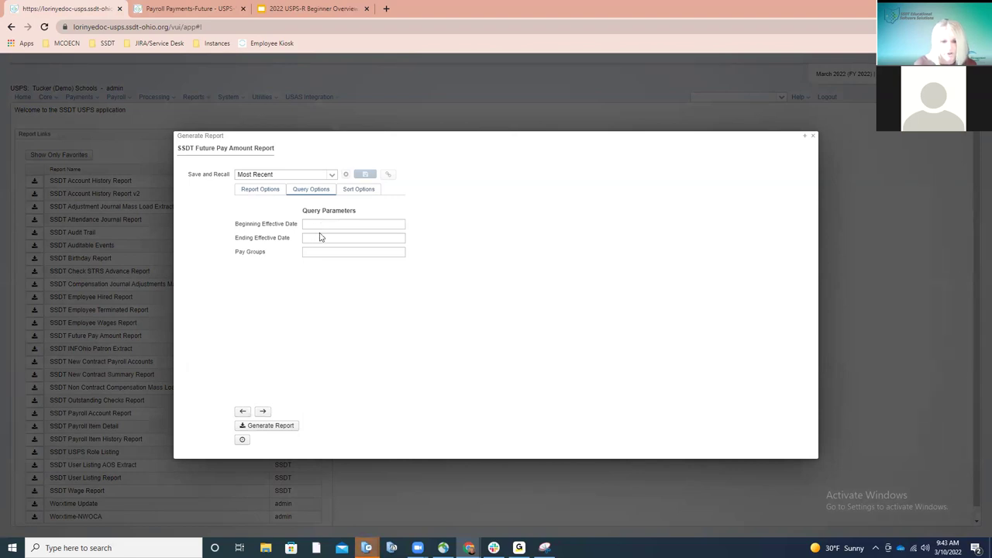
{"action": "left_click", "coordinate": [286, 428]}
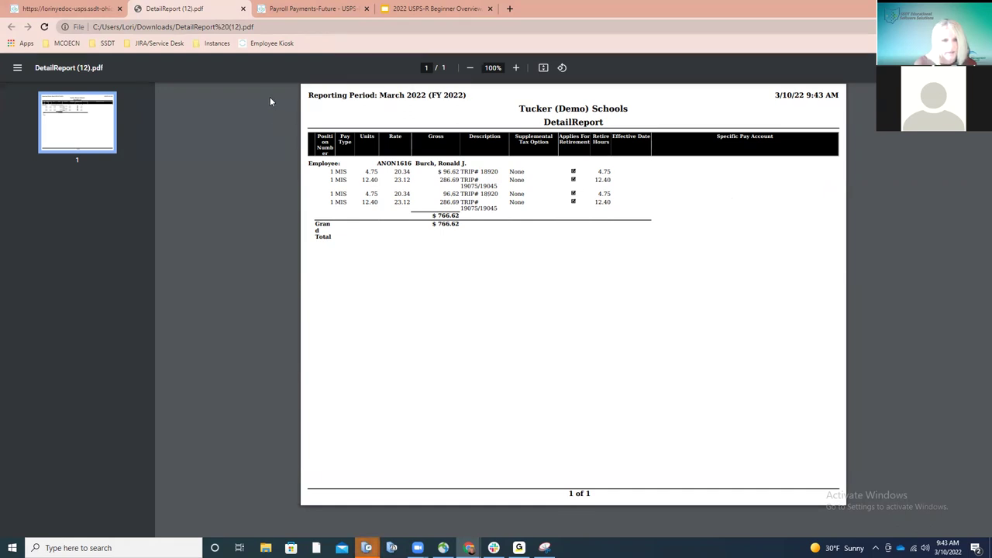
Step: Return to USPS-R and check the effective date and pay group query options of the SSDT Future Pay Amount Report
{"action": "left_click", "coordinate": [99, 11]}
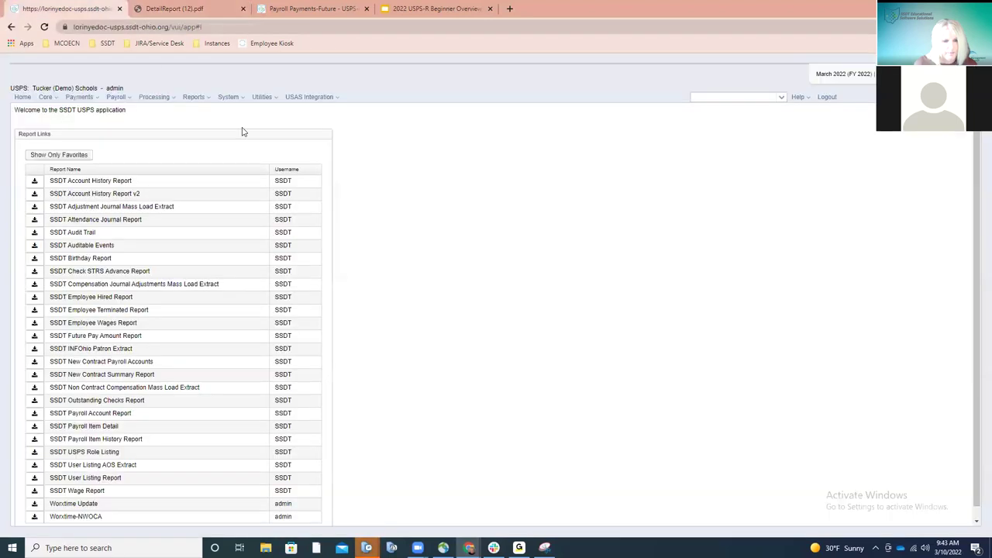
{"action": "left_click", "coordinate": [34, 336]}
{"action": "left_click", "coordinate": [319, 191]}
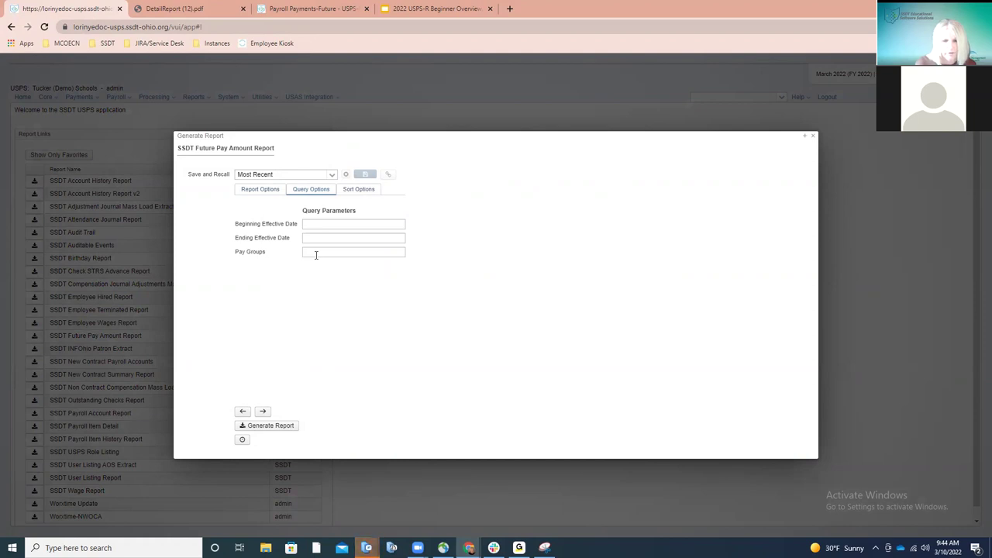
{"action": "left_click", "coordinate": [314, 255]}
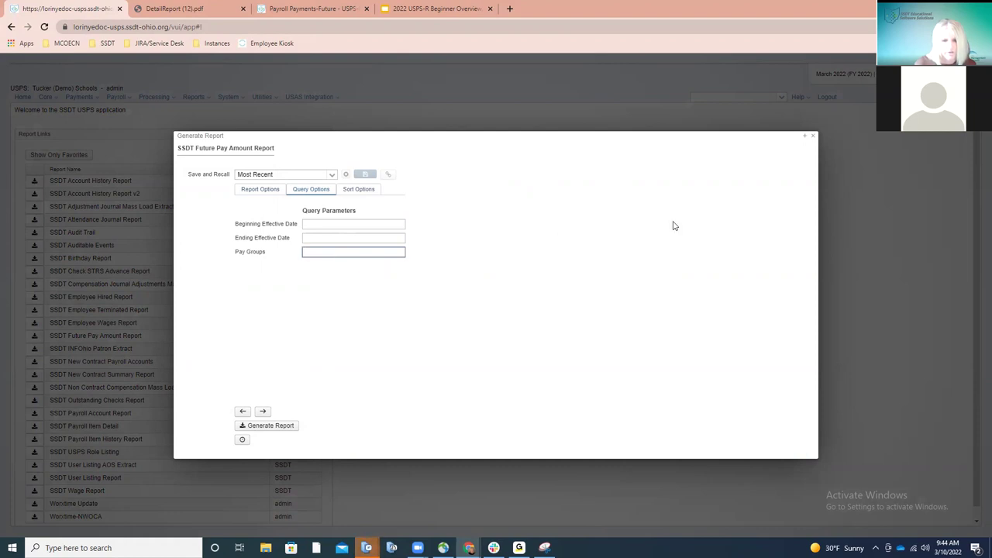
{"action": "left_click", "coordinate": [812, 138]}
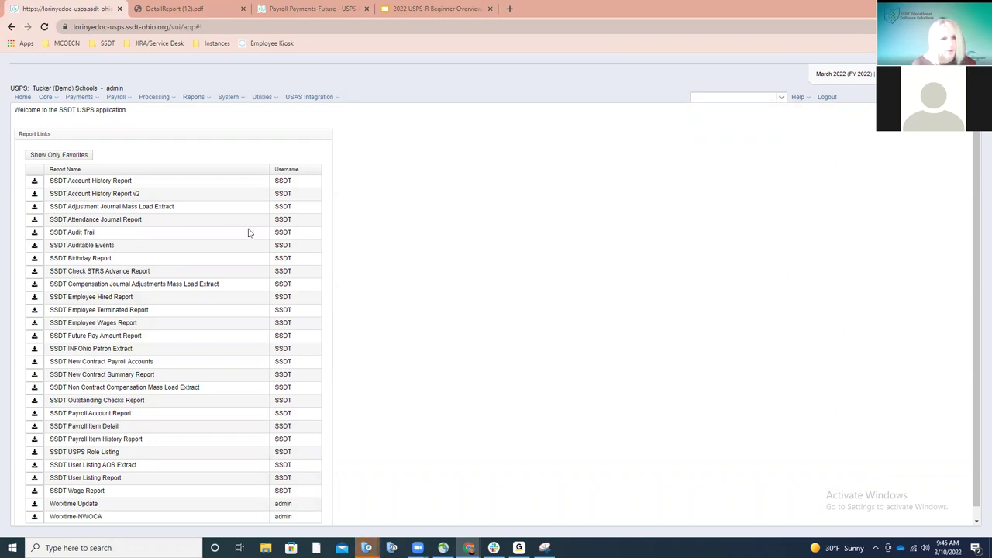
Step: Open the Payroll Processing listing and examine the detail of the payroll with pay date 01/22/2021
{"action": "left_click", "coordinate": [122, 101]}
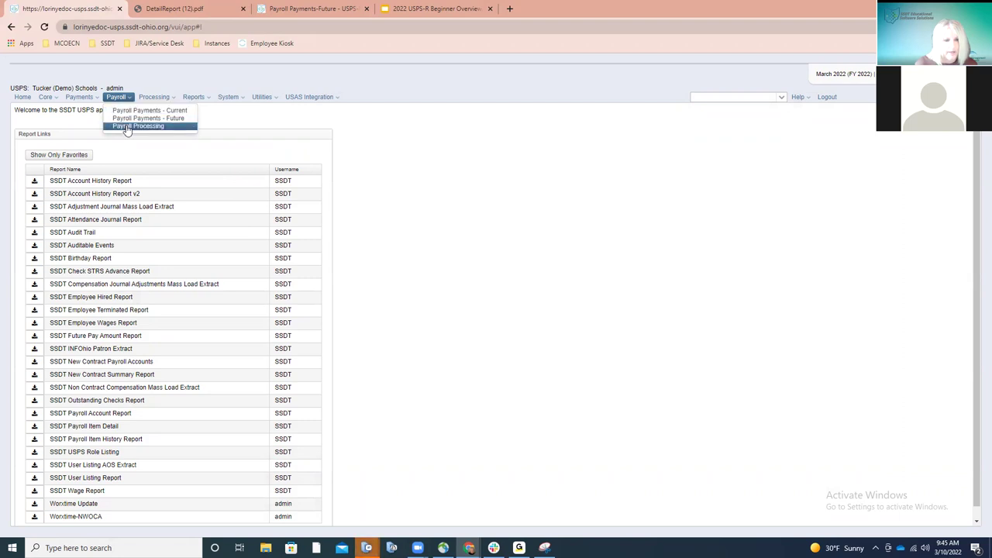
{"action": "left_click", "coordinate": [128, 127]}
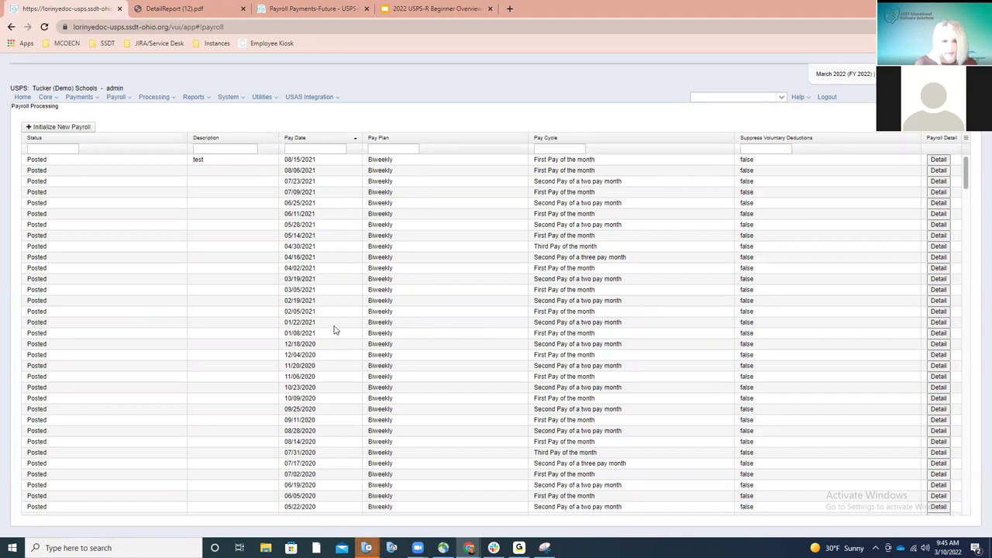
{"action": "left_click", "coordinate": [936, 323]}
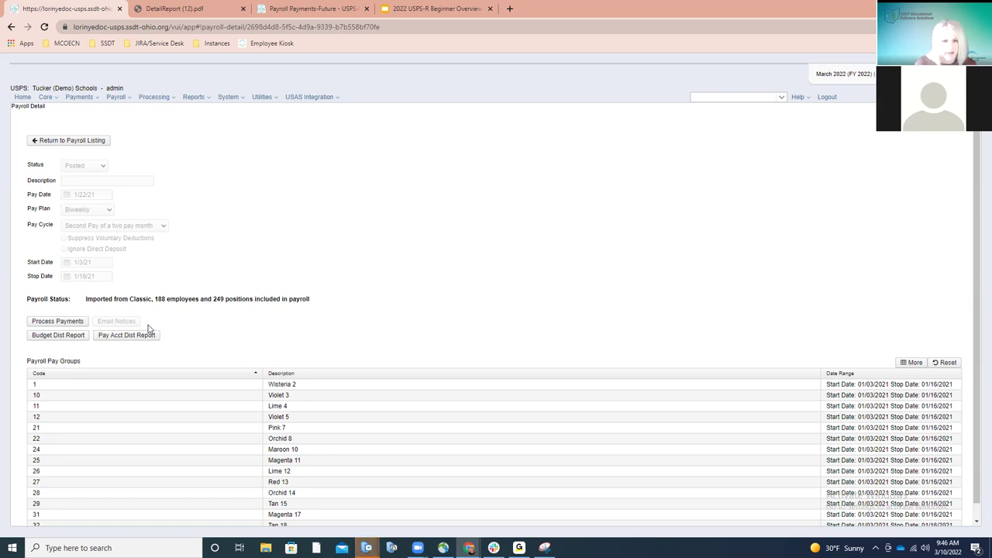
{"action": "left_click", "coordinate": [264, 97]}
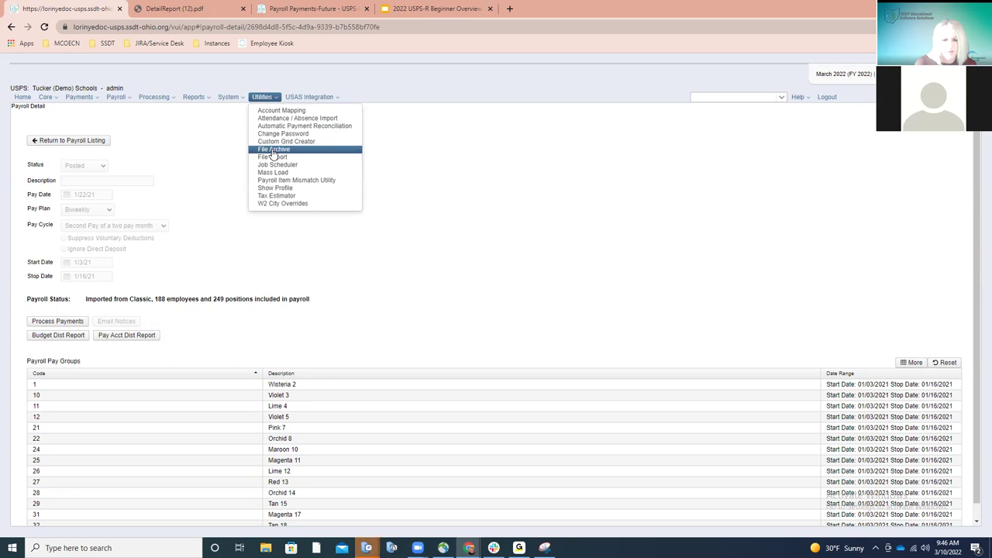
{"action": "left_click", "coordinate": [414, 216]}
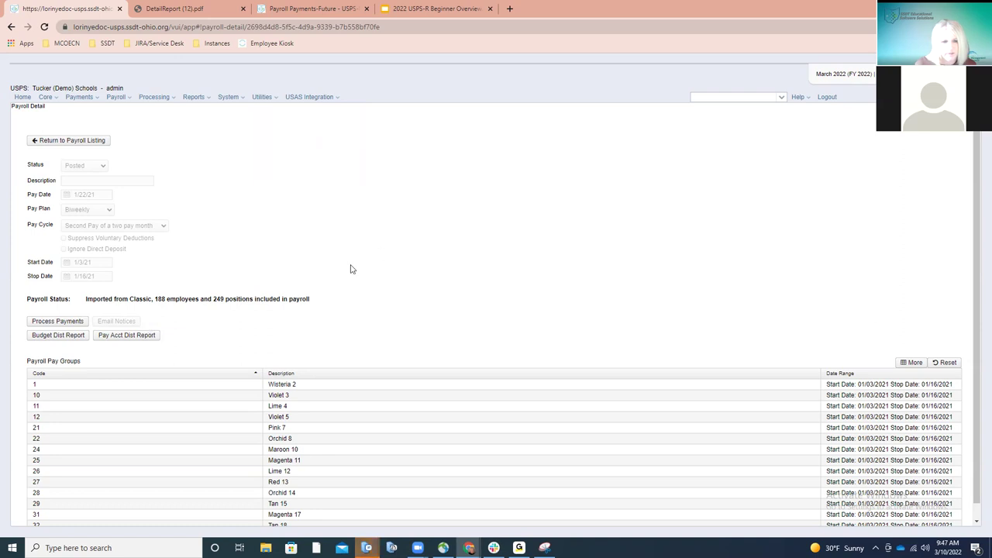
Step: Check the reports offered in the detail of the 08/15/2021 test payroll, and return to the payroll listing
{"action": "left_click", "coordinate": [83, 148]}
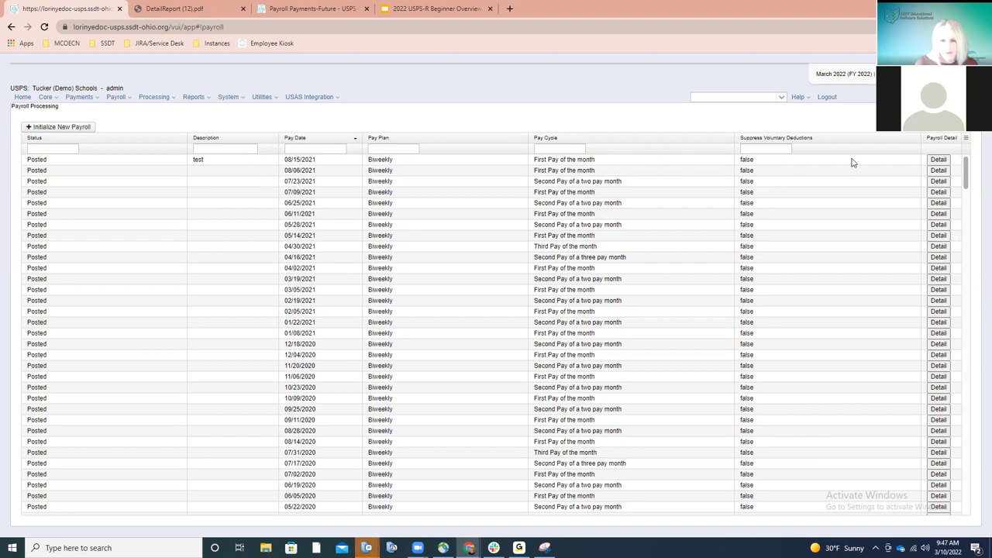
{"action": "left_click", "coordinate": [936, 159]}
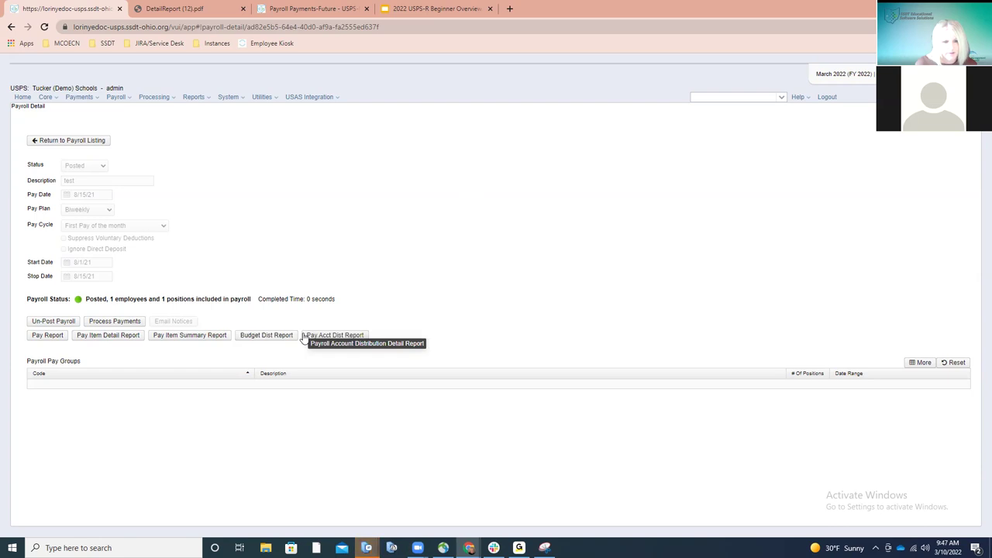
{"action": "left_click", "coordinate": [50, 140]}
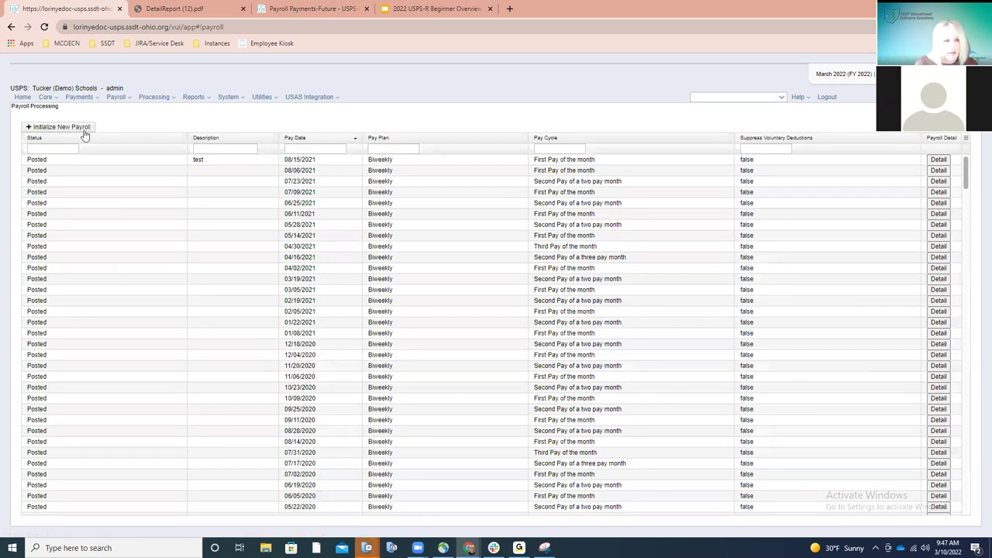
{"action": "left_click", "coordinate": [65, 127]}
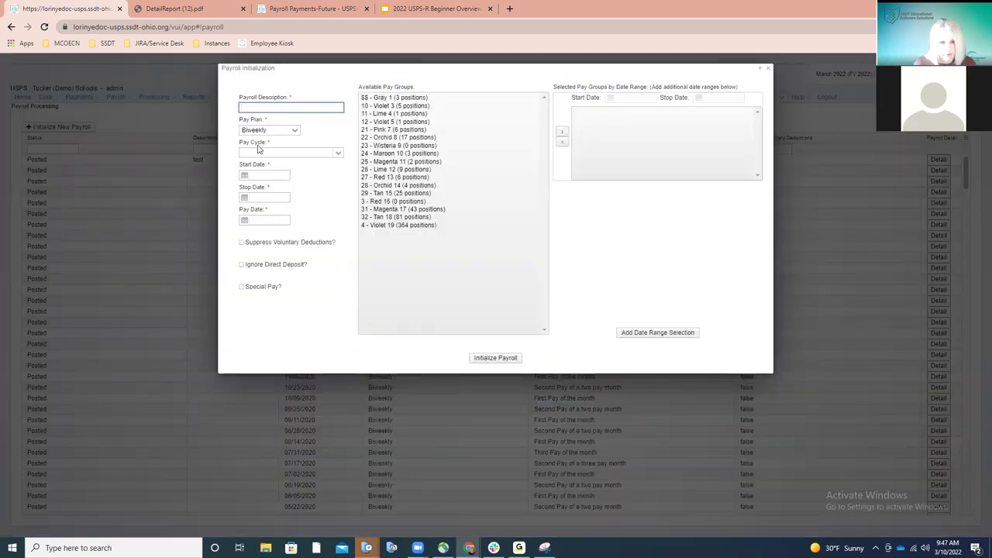
{"action": "type", "text": "TEST"}
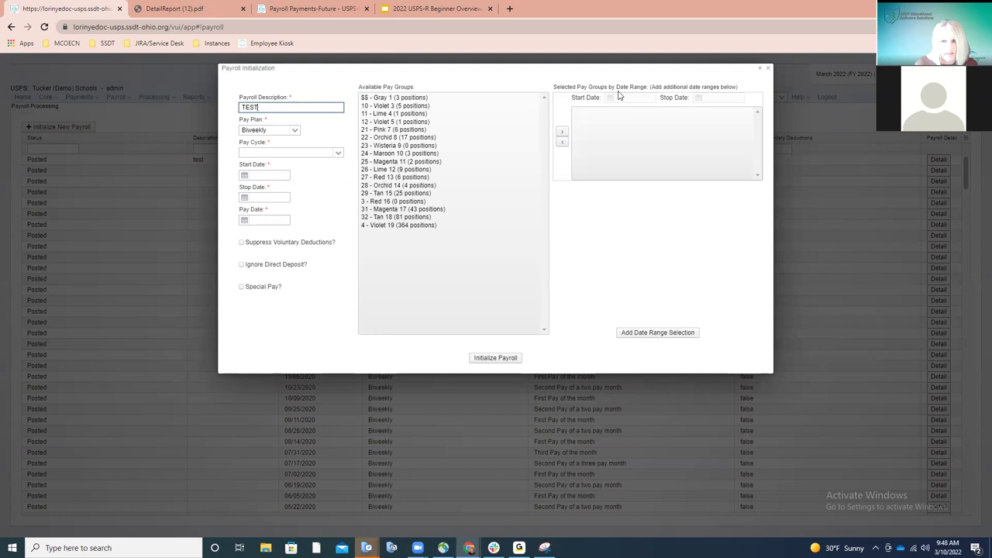
{"action": "left_click", "coordinate": [768, 68]}
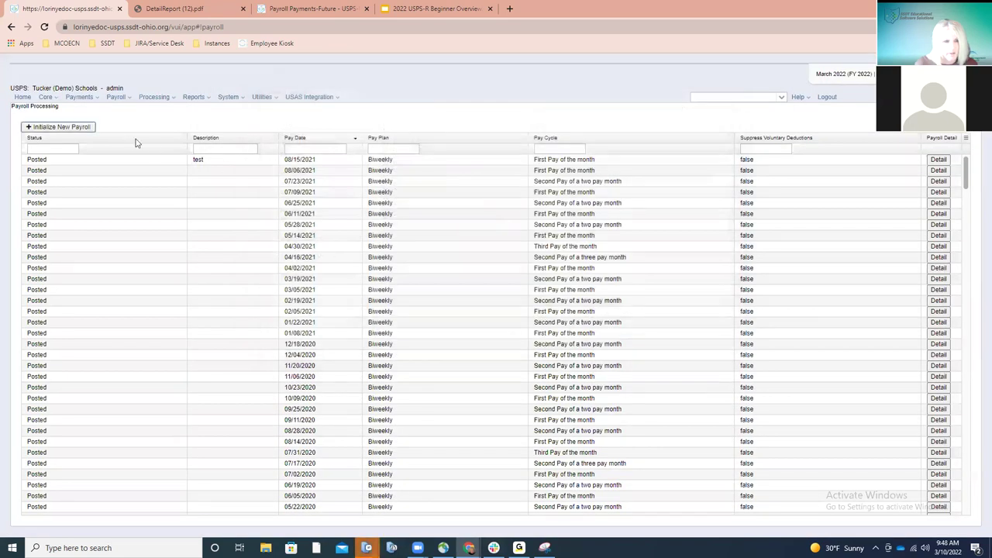
Step: Start initializing a new payroll described as TEST, with the Biweekly pay plan and the Second Pay of a two pay month cycle
{"action": "left_click", "coordinate": [120, 98]}
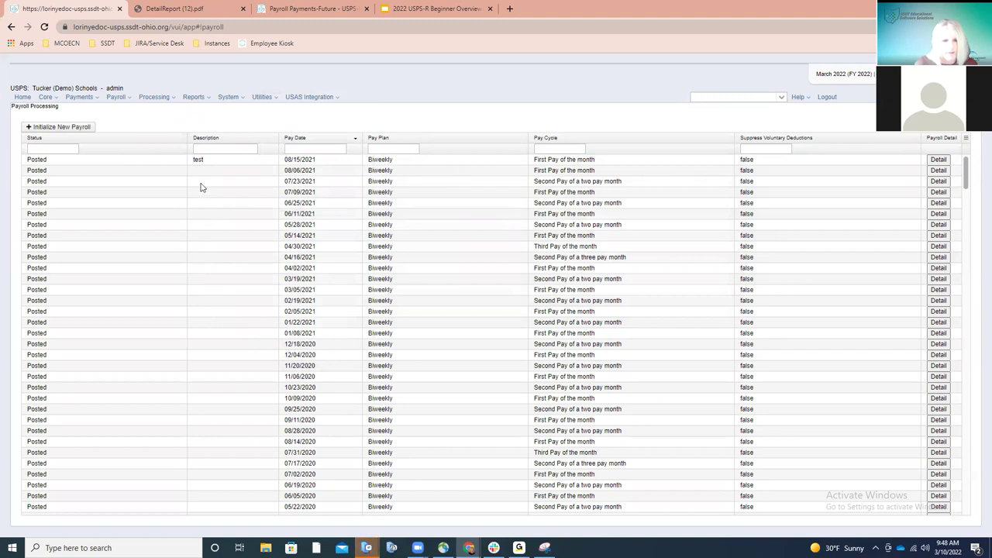
{"action": "left_click", "coordinate": [84, 128]}
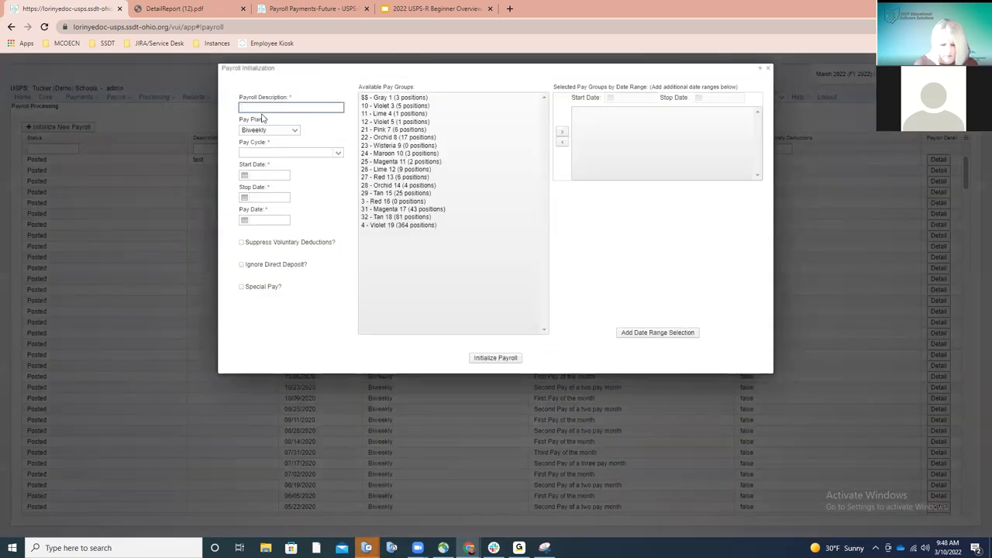
{"action": "type", "text": "TEST"}
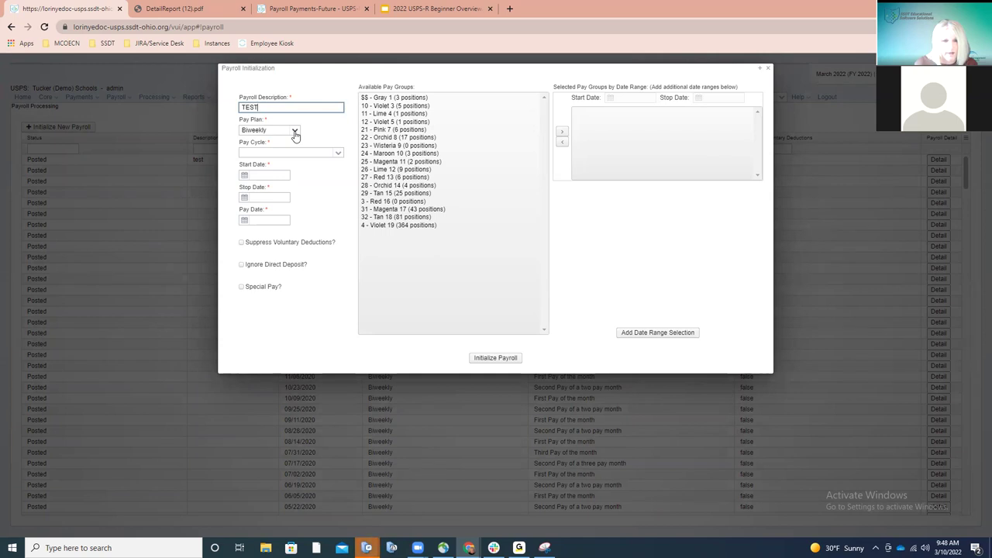
{"action": "left_click", "coordinate": [294, 130]}
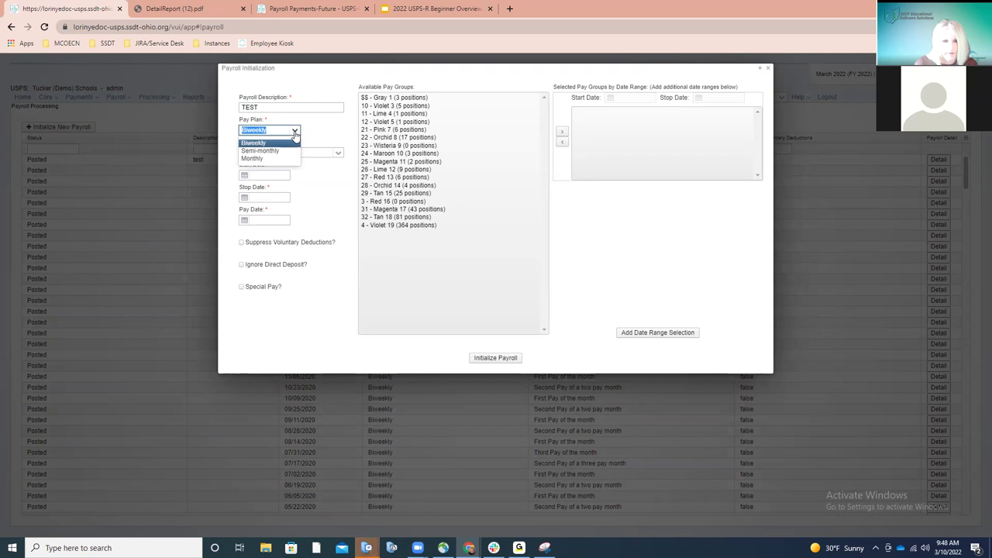
{"action": "left_click", "coordinate": [294, 133]}
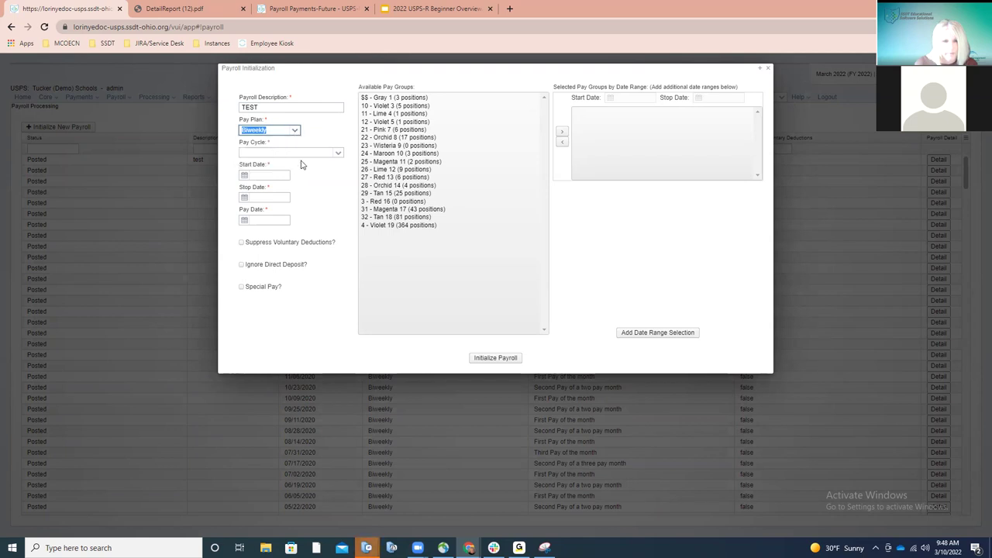
{"action": "left_click", "coordinate": [338, 154]}
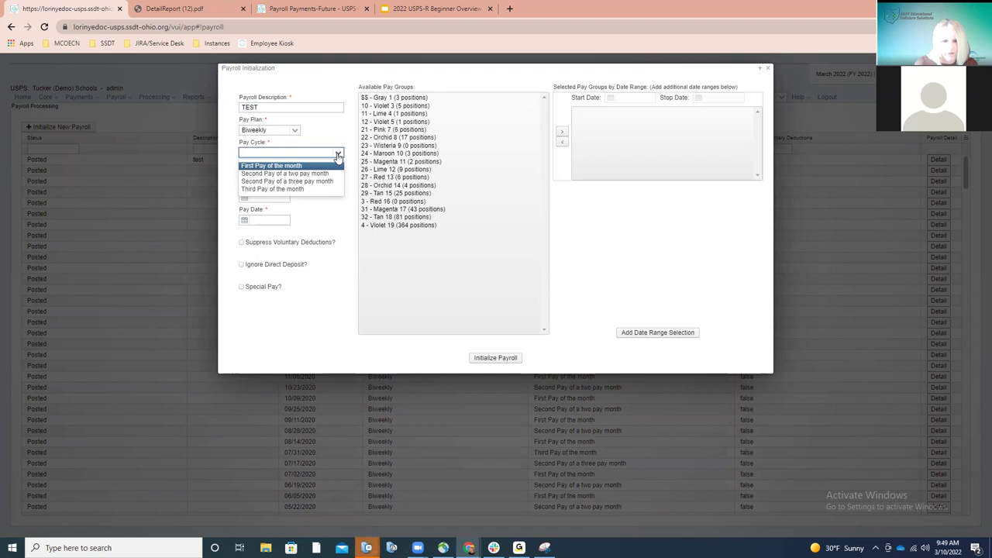
{"action": "left_click", "coordinate": [324, 174]}
Step: Set the new payroll's start date to 3/6/22, stop date to 3/19/22 and pay date to 3/25/22
{"action": "left_click", "coordinate": [277, 175]}
{"action": "type", "text": "030622"}
{"action": "key", "text": "Tab"}
{"action": "type", "text": "03"}
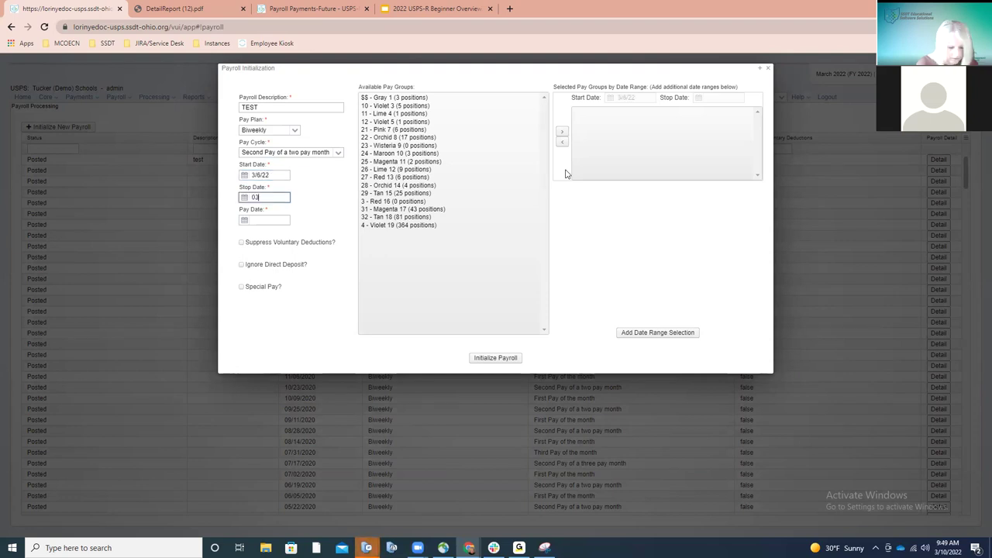
{"action": "type", "text": "1922"}
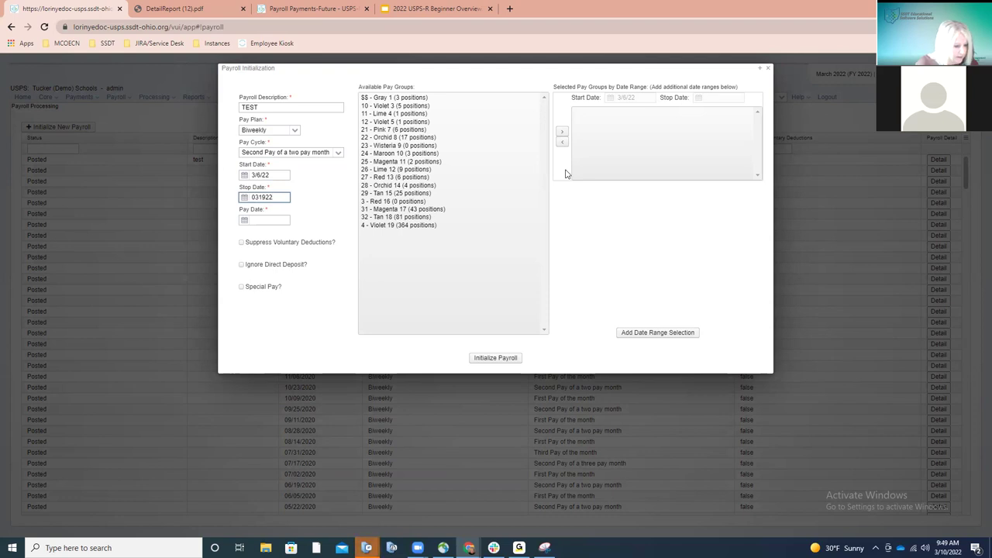
{"action": "left_click", "coordinate": [282, 220]}
{"action": "type", "text": "032522"}
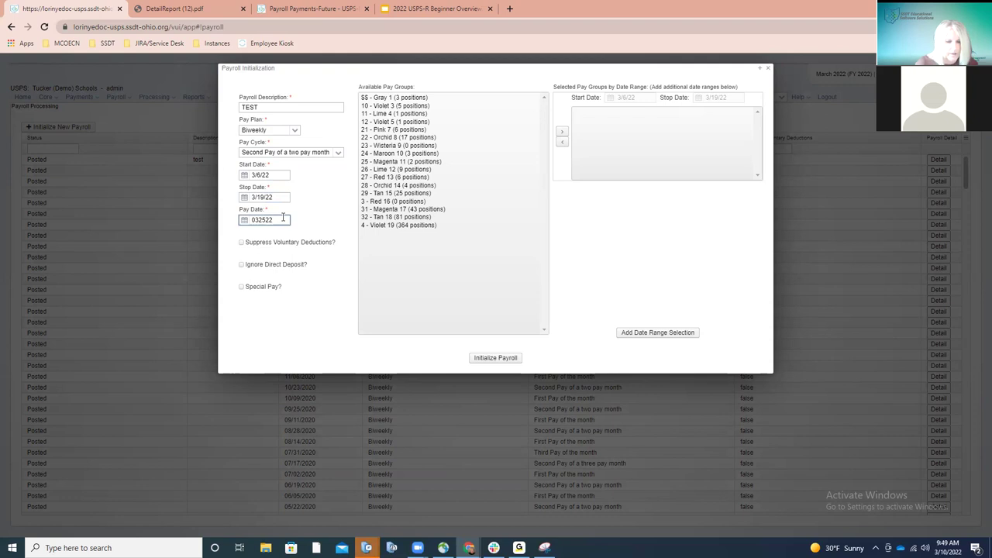
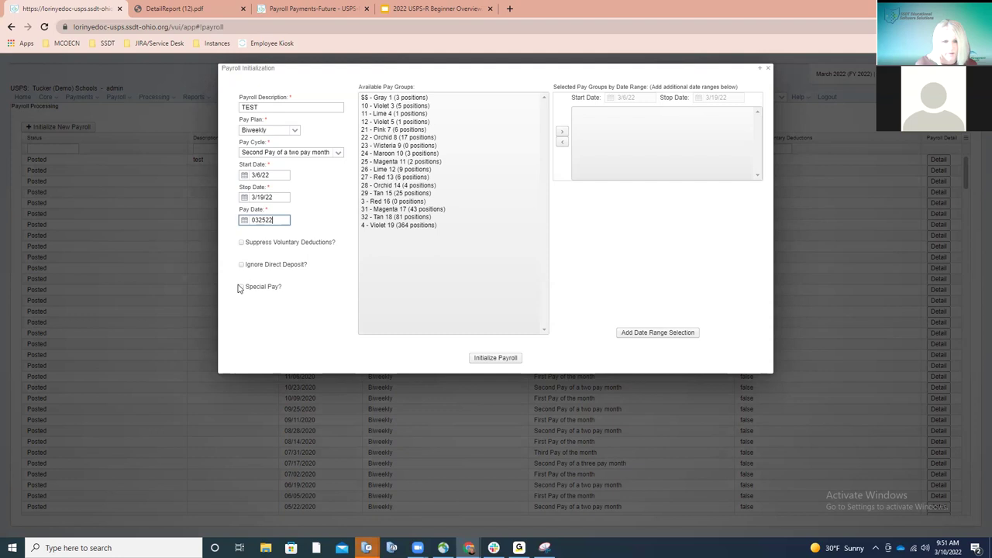
Step: Include all available pay groups, from $$ - Gray 1 through 4 - Violet 19, in the payroll's main date range
{"action": "left_click", "coordinate": [377, 99]}
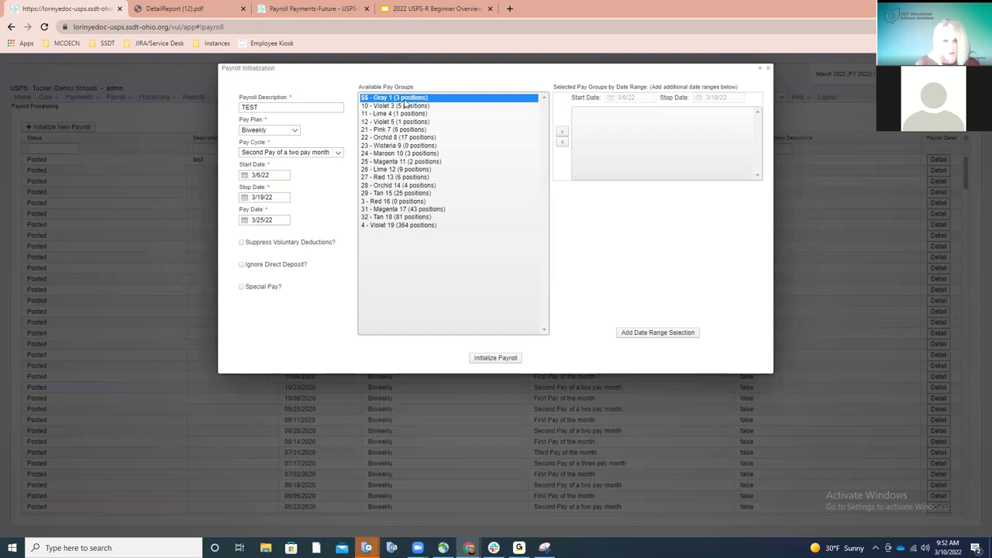
{"action": "left_click", "coordinate": [415, 226], "text": "shift"}
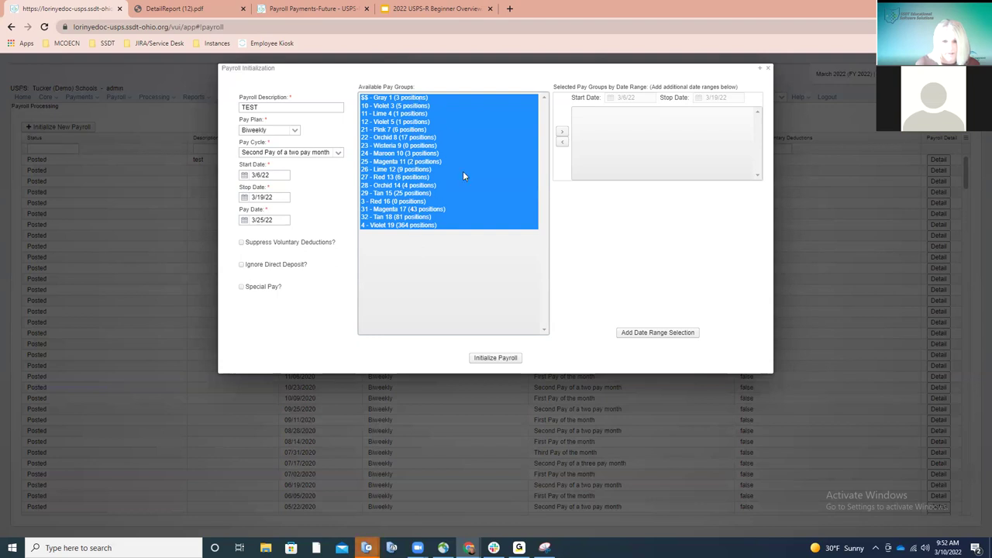
{"action": "left_click", "coordinate": [562, 133]}
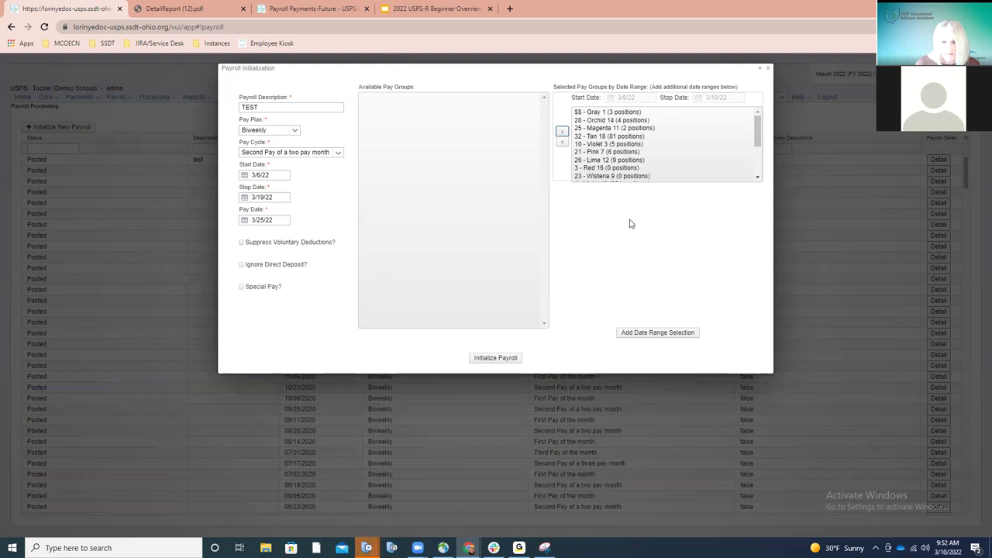
Step: Take pay groups 25 - Magenta 11 and 10 - Violet 3 out of the main date range and add an additional date range
{"action": "left_click", "coordinate": [625, 128]}
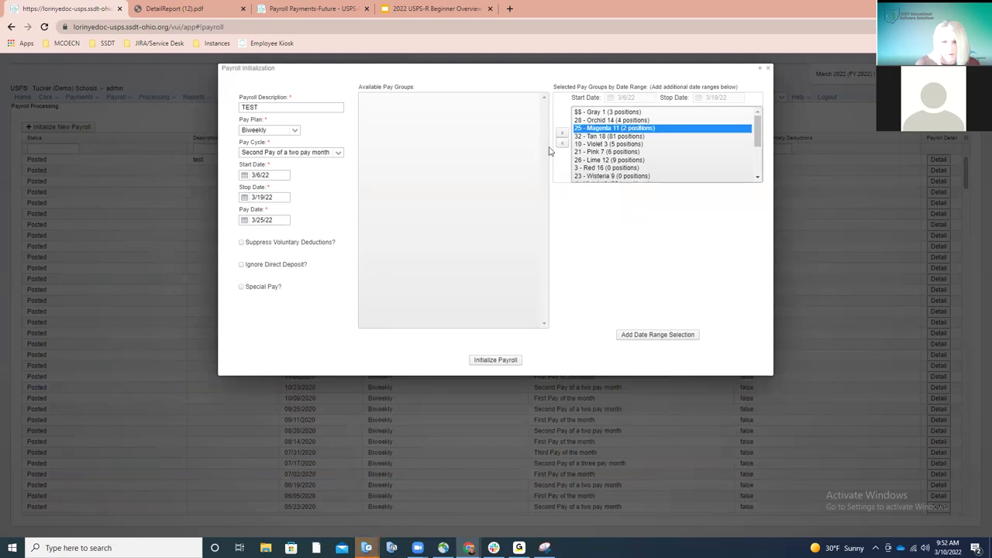
{"action": "left_click", "coordinate": [562, 143]}
{"action": "left_click", "coordinate": [581, 138]}
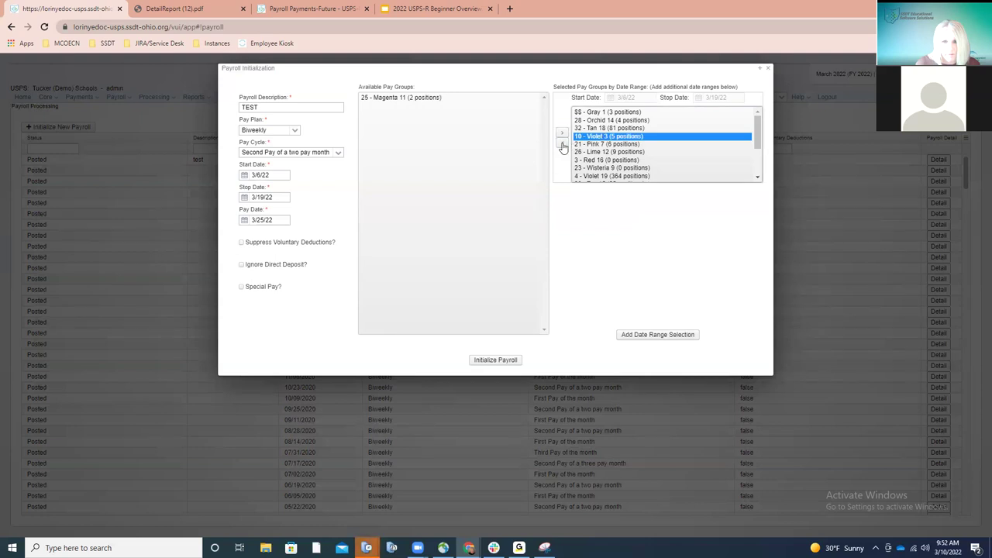
{"action": "left_click", "coordinate": [562, 143]}
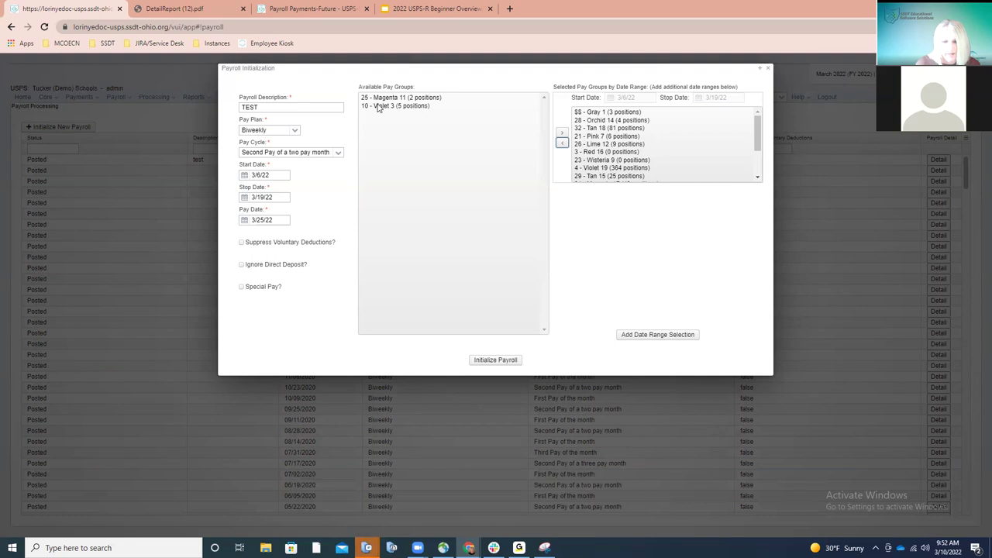
{"action": "left_click", "coordinate": [630, 337]}
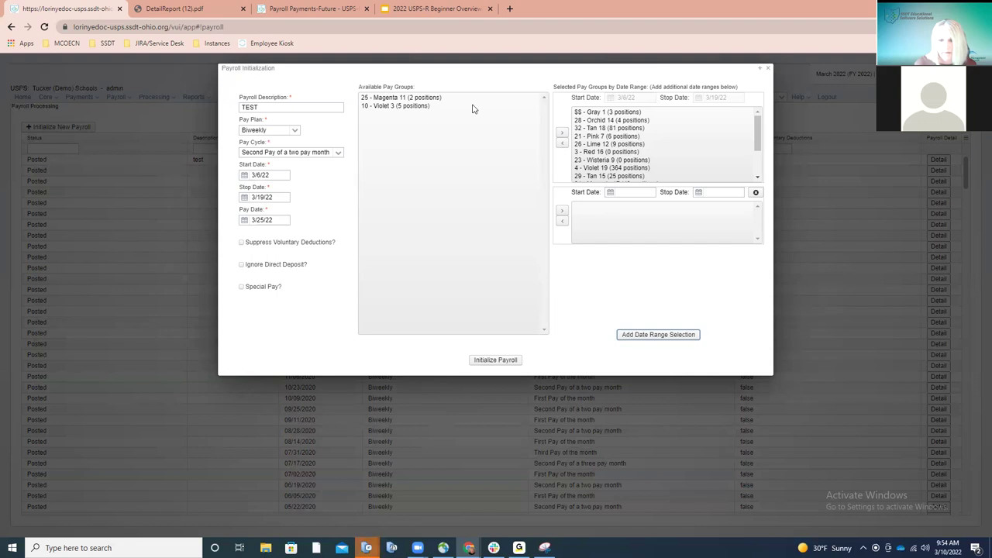
Step: Remove the additional date range and put pay groups 25 - Magenta 11 and 10 - Violet 3 back into the main date range
{"action": "left_click", "coordinate": [756, 192]}
{"action": "left_click", "coordinate": [432, 105]}
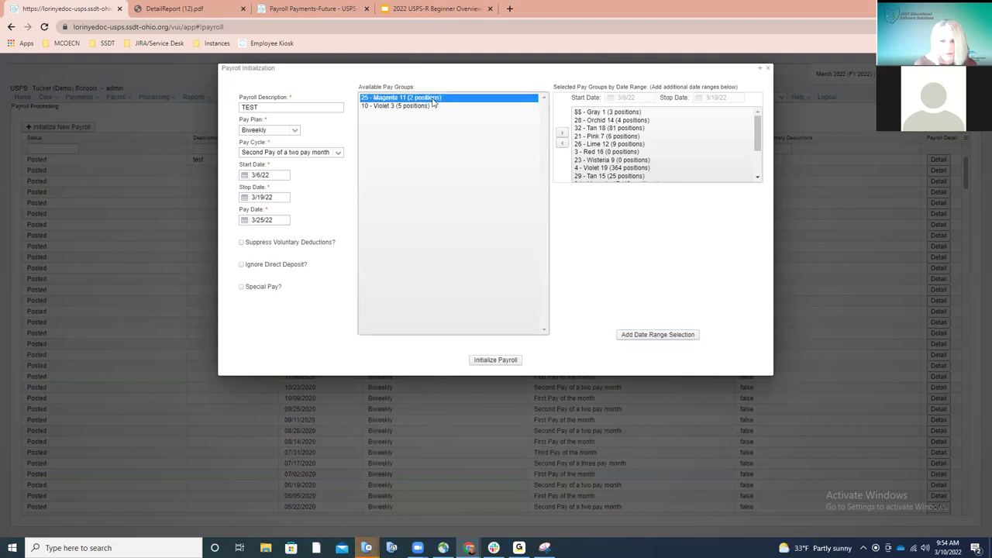
{"action": "left_click", "coordinate": [563, 132]}
{"action": "left_click", "coordinate": [419, 99]}
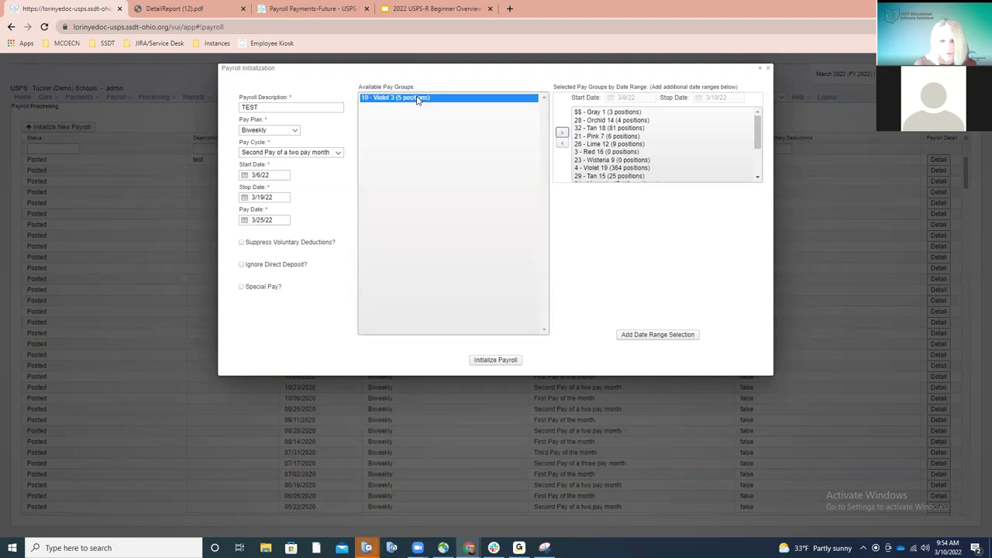
{"action": "left_click", "coordinate": [562, 132]}
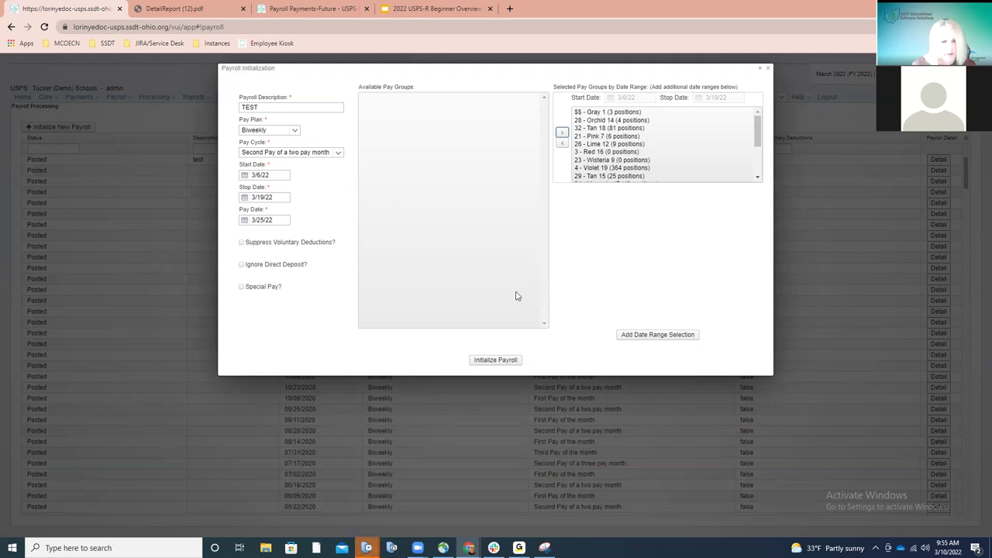
Step: Initialize the TEST payroll and check the status and position counts of its pay groups
{"action": "left_click", "coordinate": [504, 361]}
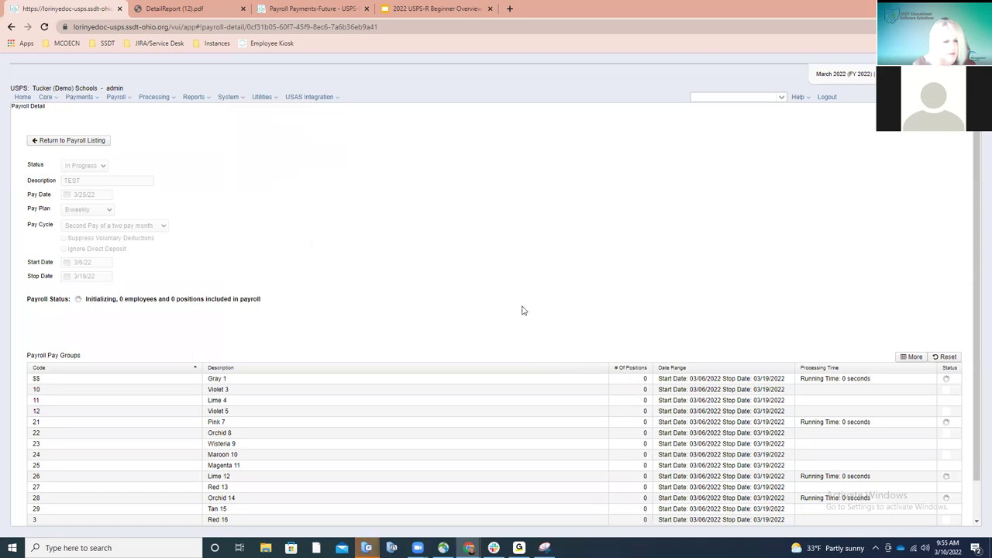
{"action": "scroll", "coordinate": [520, 304], "scroll_direction": "down", "scroll_amount": 1}
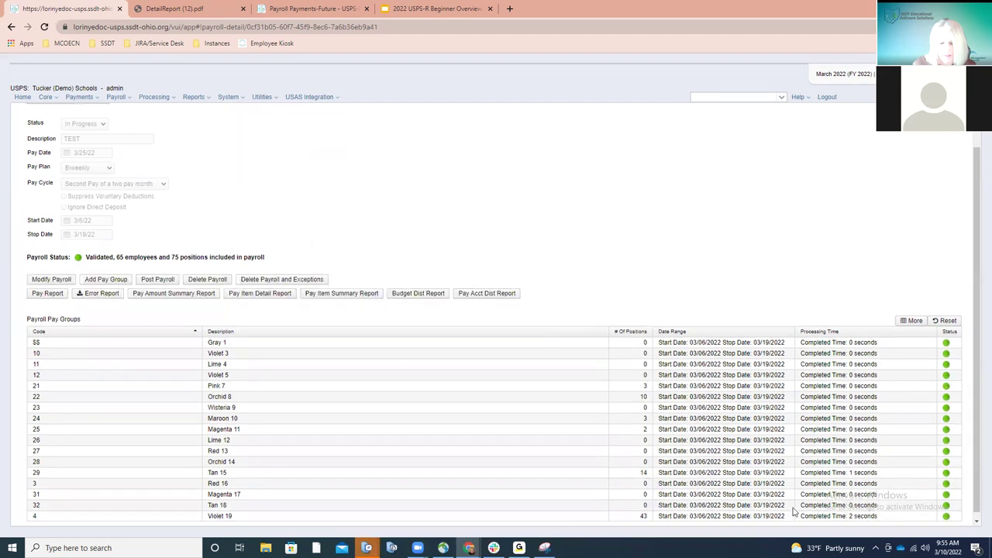
{"action": "scroll", "coordinate": [803, 470], "scroll_direction": "up", "scroll_amount": 1}
{"action": "scroll", "coordinate": [802, 468], "scroll_direction": "down", "scroll_amount": 1}
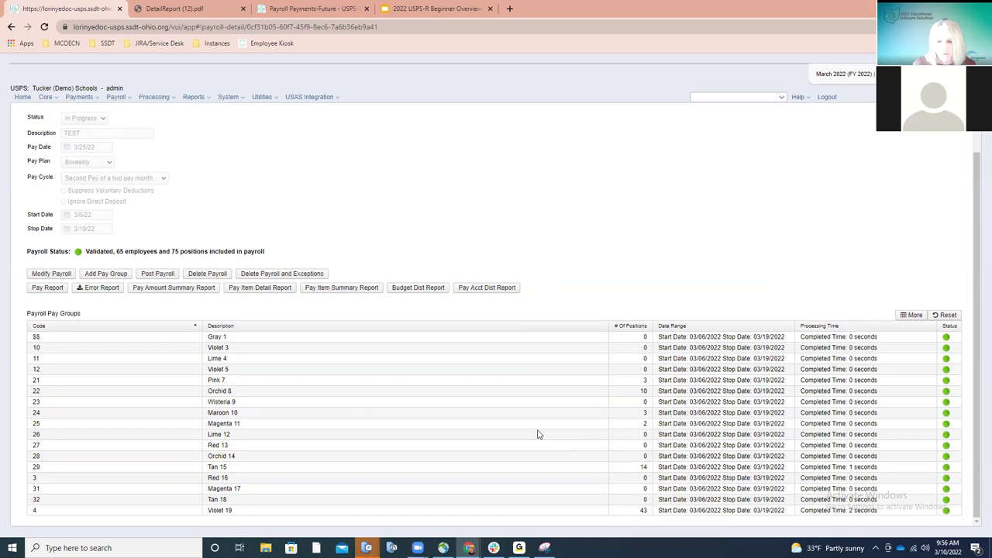
Step: Generate the TEST payroll's Error Report, open the PDF and review its warning and info messages on all pages
{"action": "left_click", "coordinate": [110, 290]}
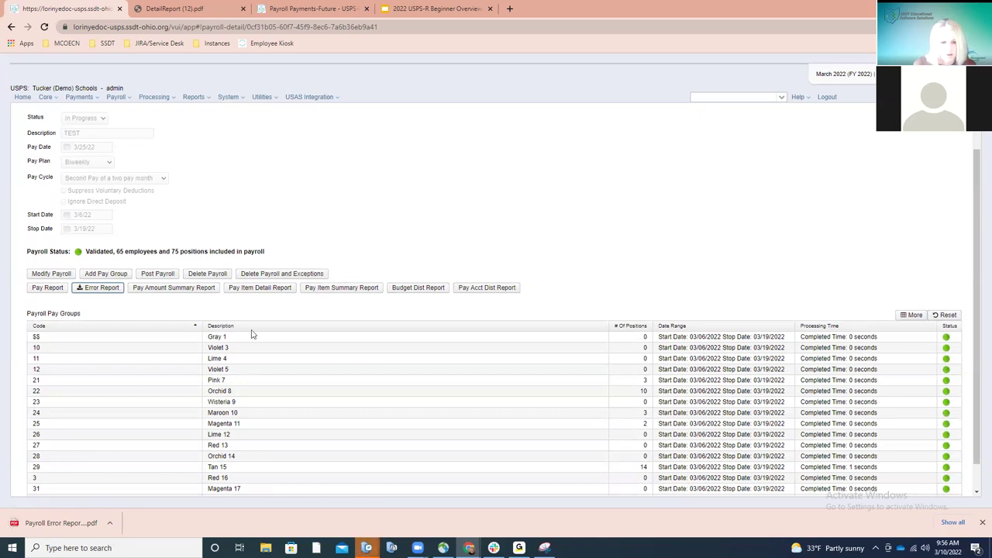
{"action": "left_click", "coordinate": [60, 524]}
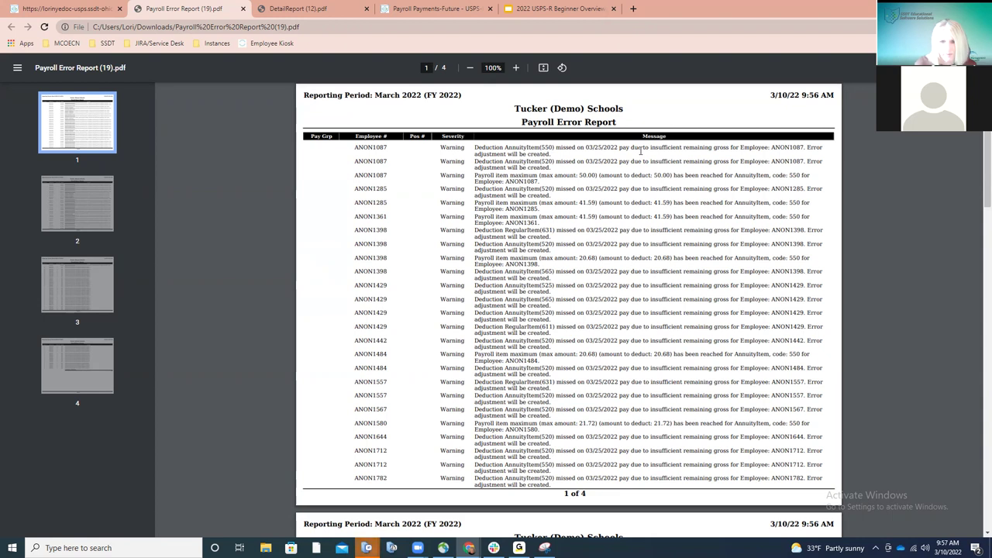
{"action": "scroll", "coordinate": [657, 194], "scroll_direction": "down", "scroll_amount": 3}
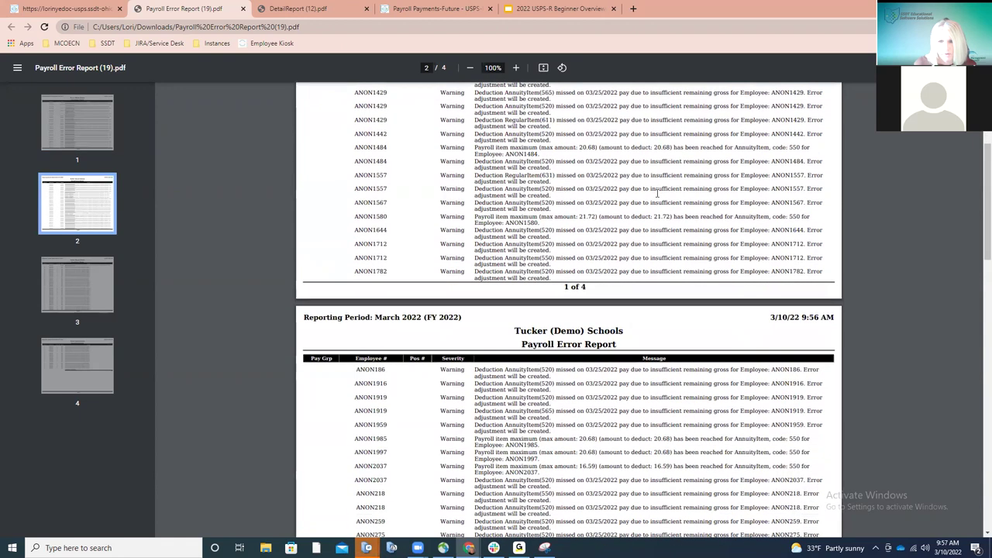
{"action": "scroll", "coordinate": [657, 193], "scroll_direction": "down", "scroll_amount": 3}
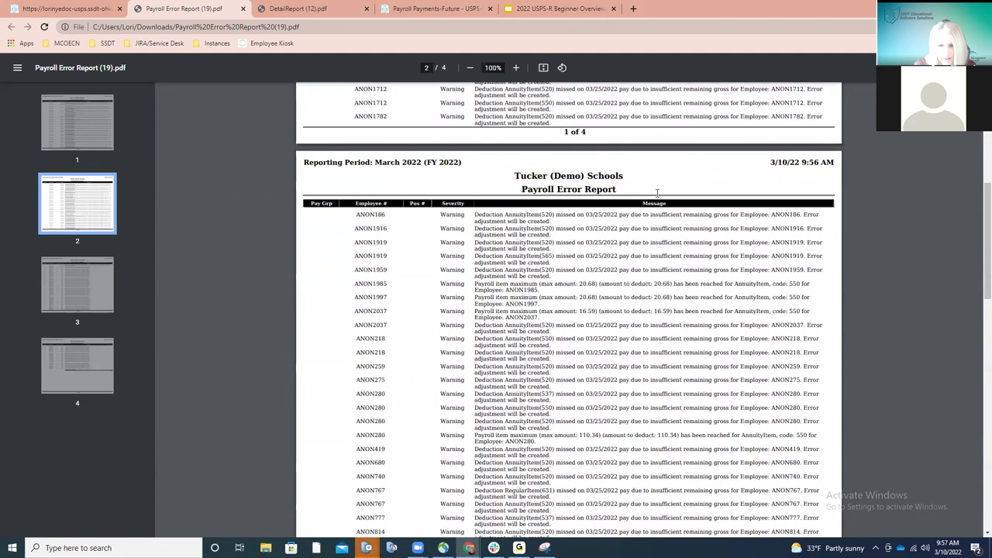
{"action": "scroll", "coordinate": [657, 194], "scroll_direction": "down", "scroll_amount": 2}
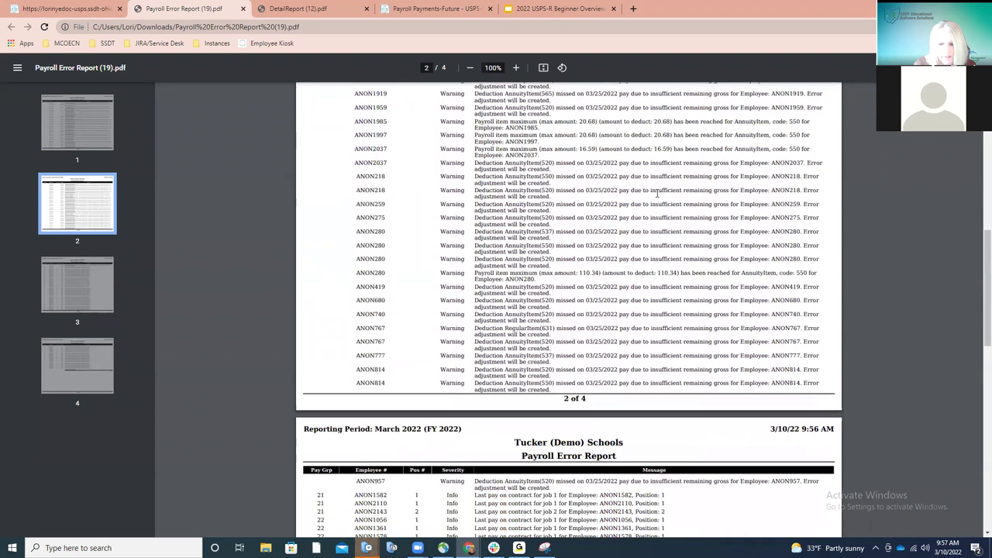
{"action": "scroll", "coordinate": [657, 194], "scroll_direction": "down", "scroll_amount": 3}
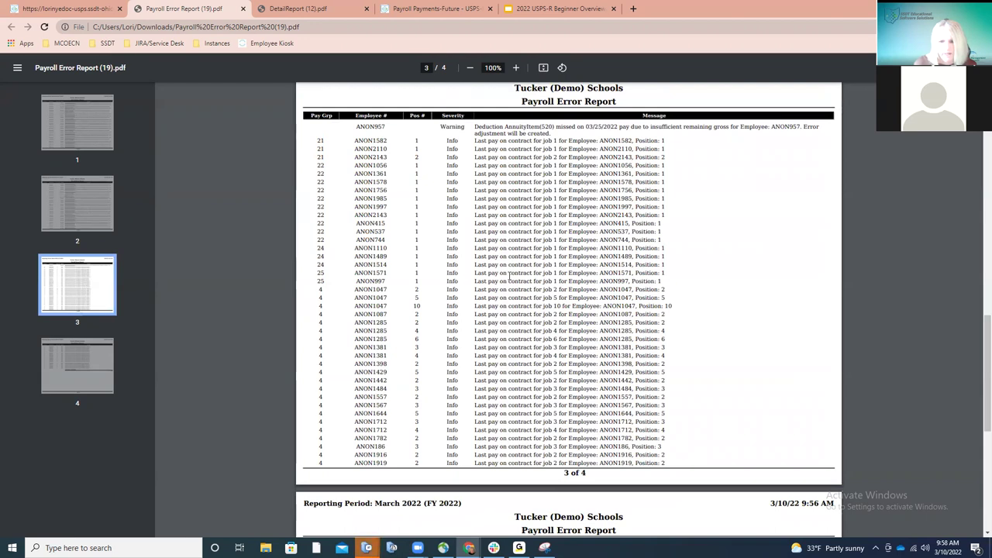
{"action": "scroll", "coordinate": [510, 277], "scroll_direction": "down", "scroll_amount": 3}
{"action": "scroll", "coordinate": [509, 276], "scroll_direction": "down", "scroll_amount": 2}
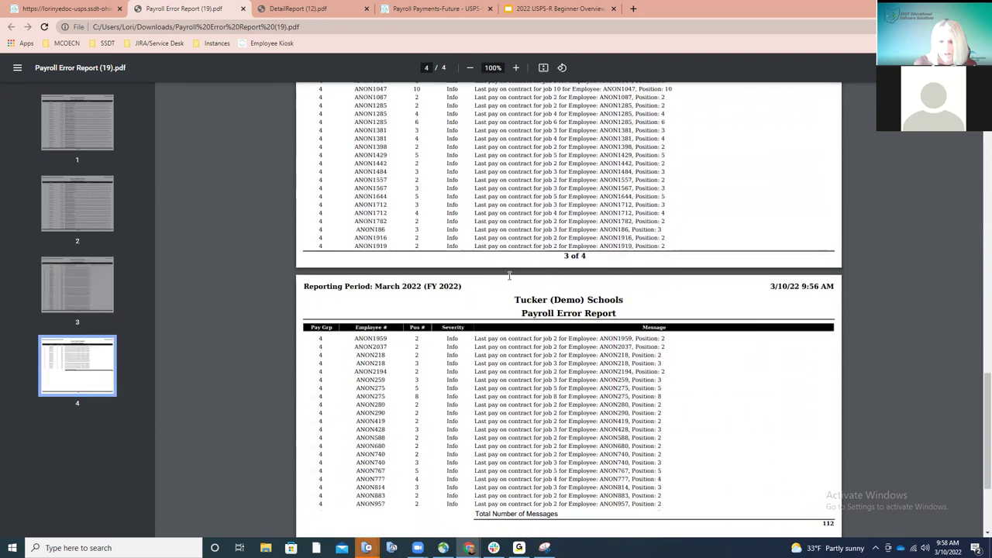
{"action": "scroll", "coordinate": [510, 277], "scroll_direction": "up", "scroll_amount": 1}
{"action": "scroll", "coordinate": [509, 275], "scroll_direction": "up", "scroll_amount": 5}
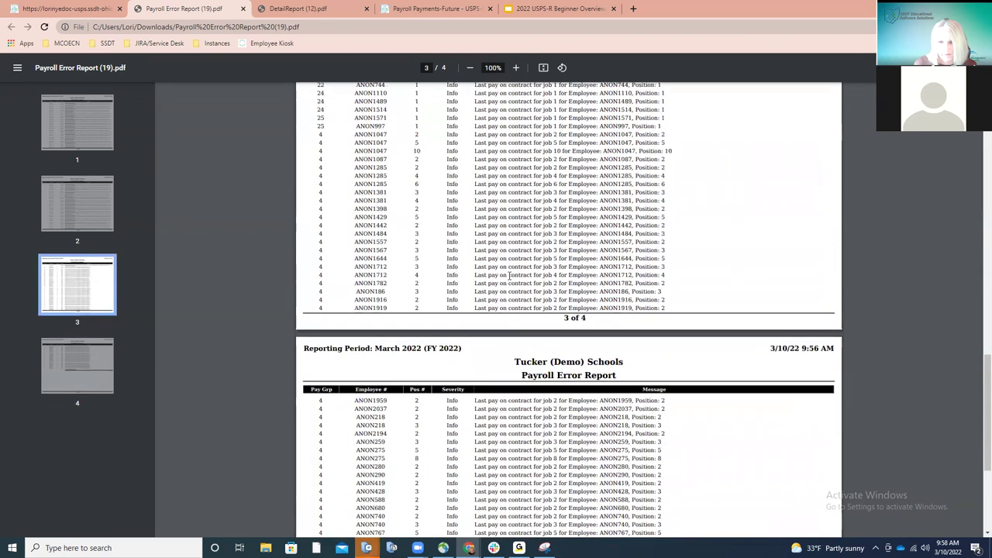
{"action": "scroll", "coordinate": [509, 275], "scroll_direction": "up", "scroll_amount": 3}
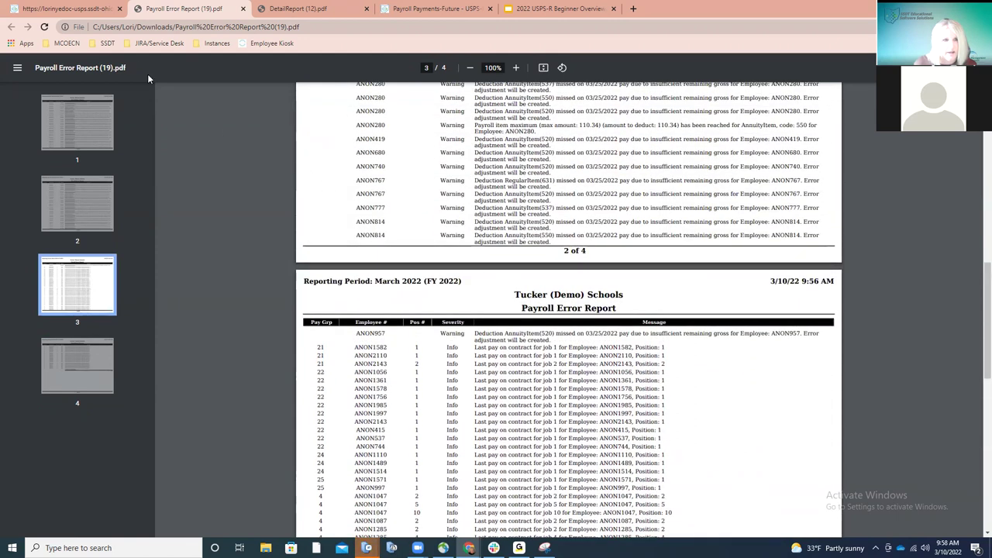
Step: Return to the payroll detail, open the TEST payroll for modification and update it with no pay groups selected for re-initialization
{"action": "left_click", "coordinate": [89, 10]}
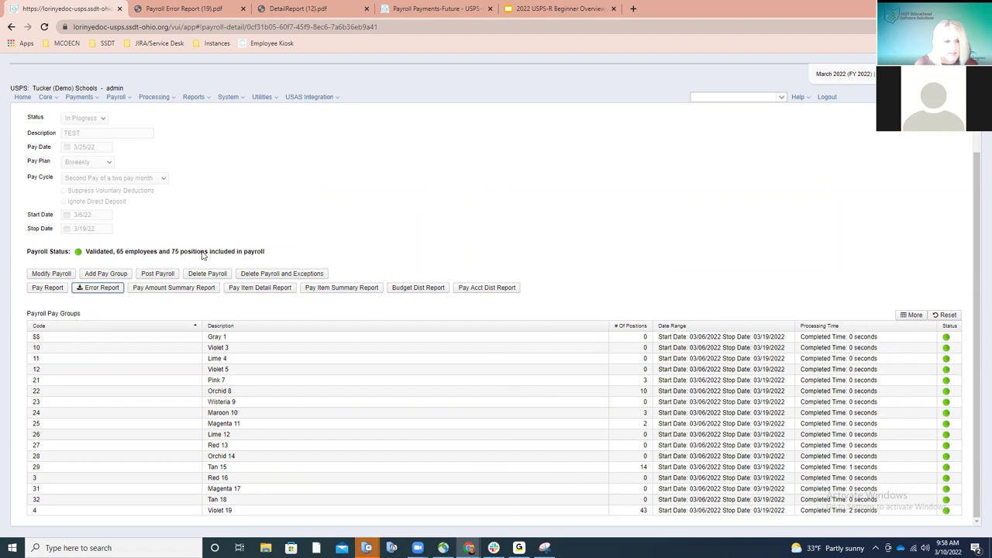
{"action": "left_click", "coordinate": [51, 274]}
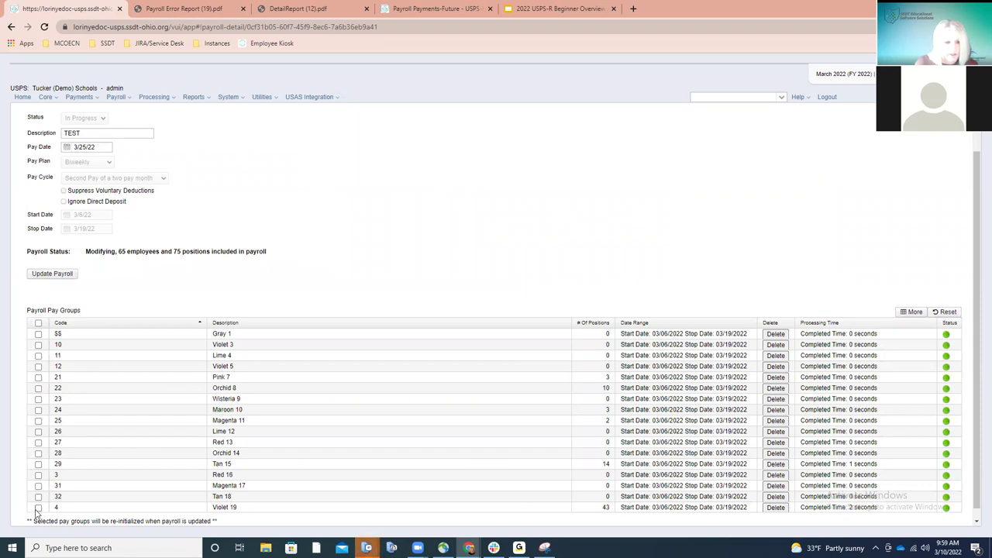
{"action": "left_click", "coordinate": [69, 277]}
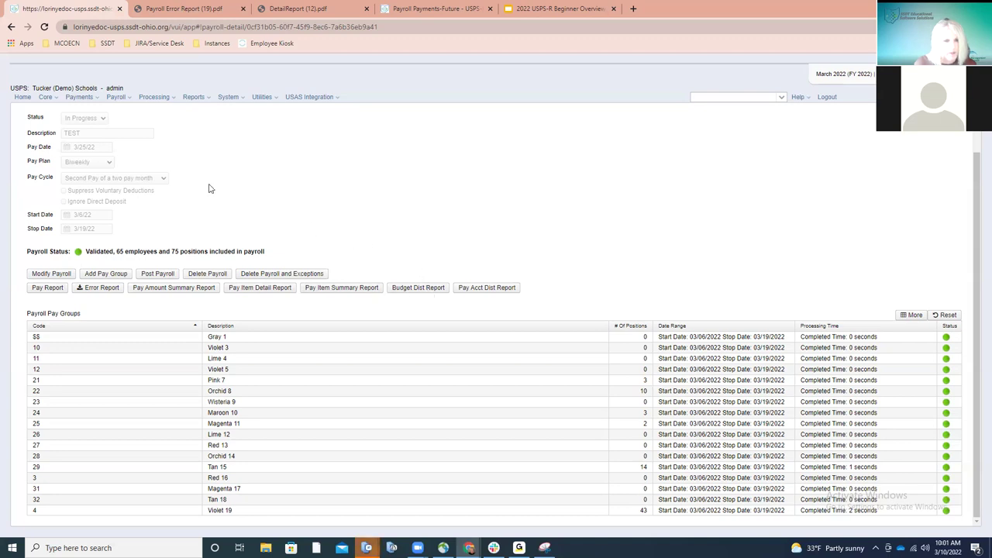
Step: Open the current payroll payments and look through the TEST payroll's listing
{"action": "left_click", "coordinate": [127, 100]}
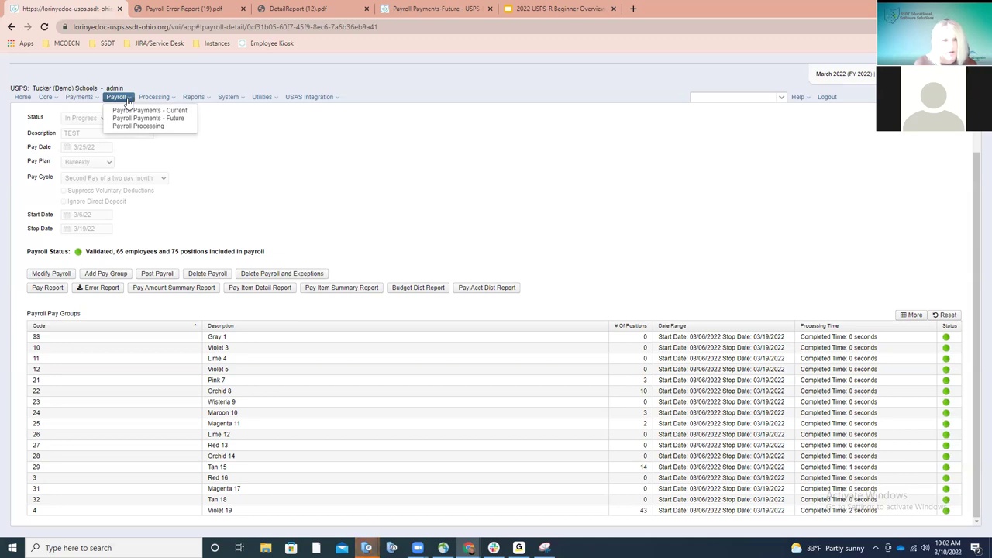
{"action": "left_click", "coordinate": [147, 110]}
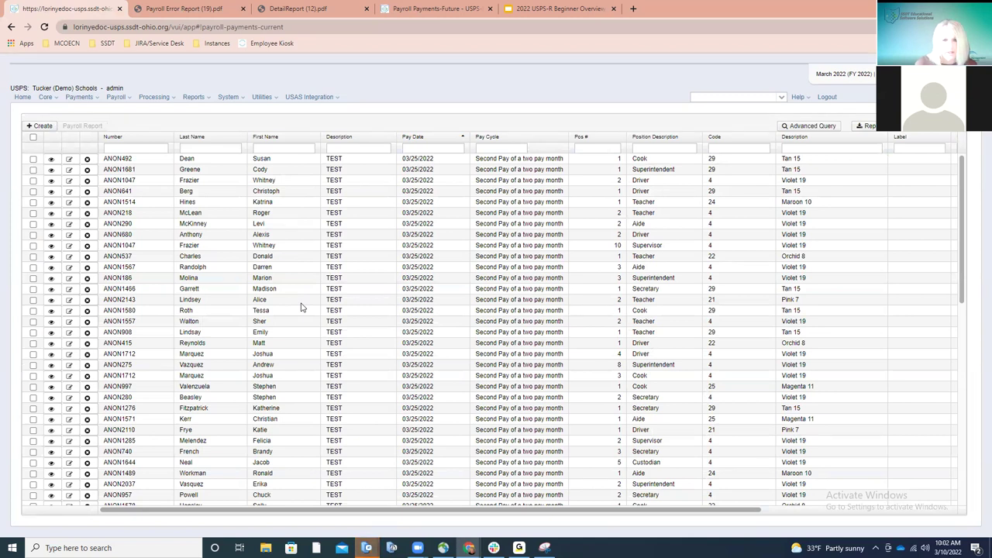
{"action": "scroll", "coordinate": [302, 307], "scroll_direction": "down", "scroll_amount": 15}
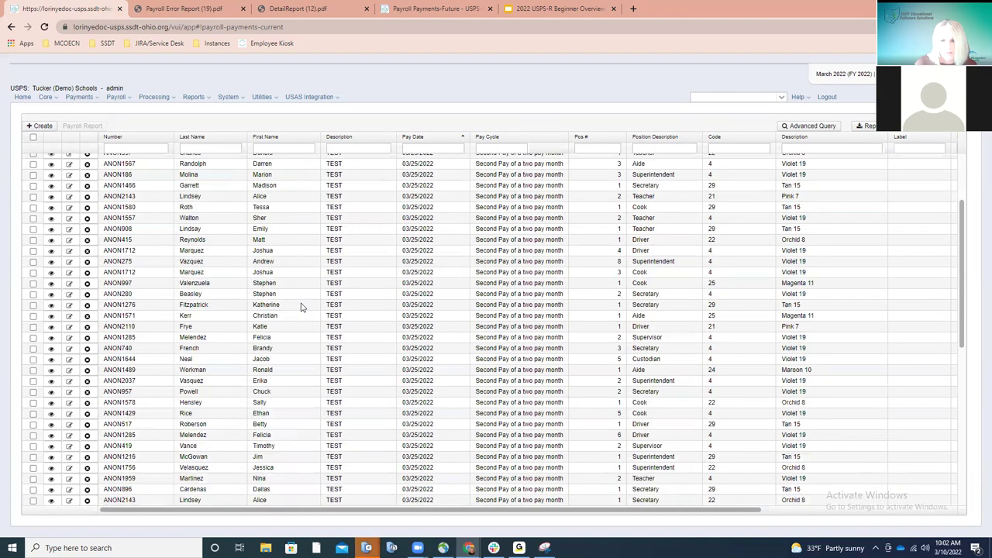
{"action": "scroll", "coordinate": [302, 308], "scroll_direction": "up", "scroll_amount": 5}
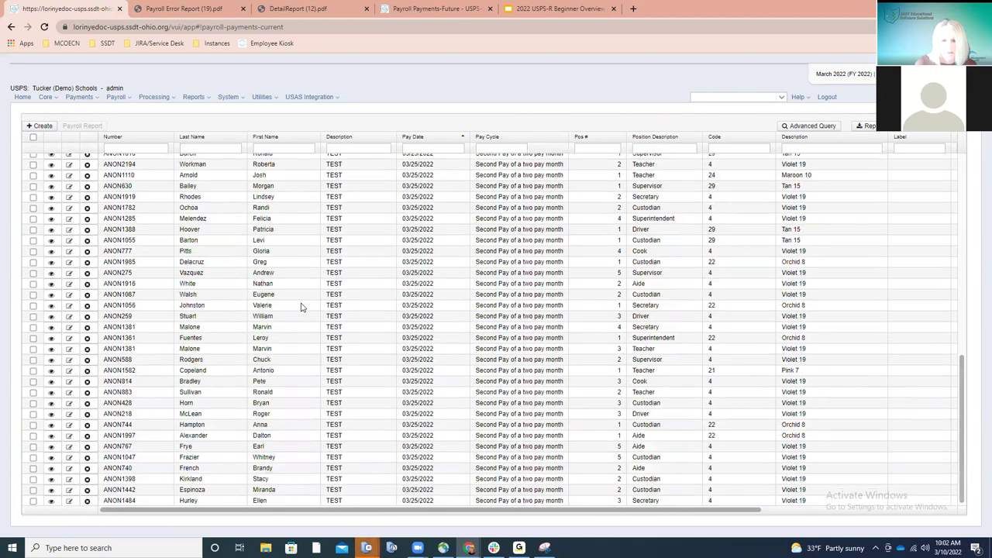
{"action": "scroll", "coordinate": [302, 308], "scroll_direction": "up", "scroll_amount": 3}
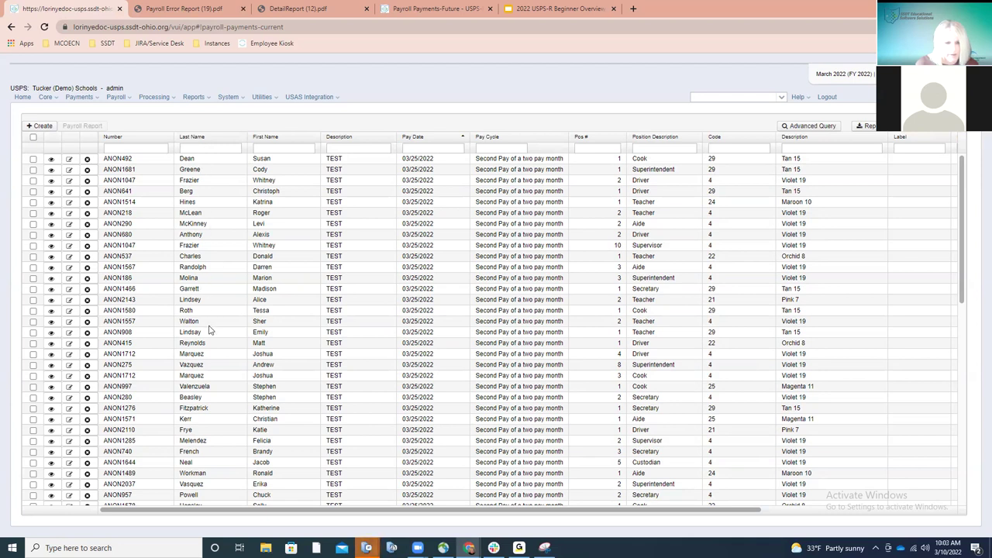
Step: Filter the current payments by an employee's last name and clear the filter again
{"action": "left_click", "coordinate": [218, 146]}
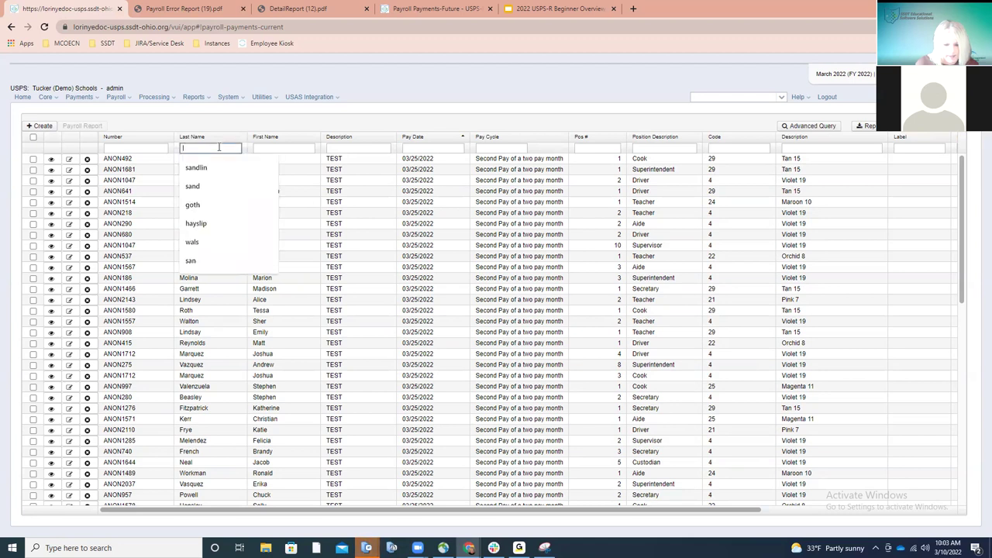
{"action": "type", "text": "neal"}
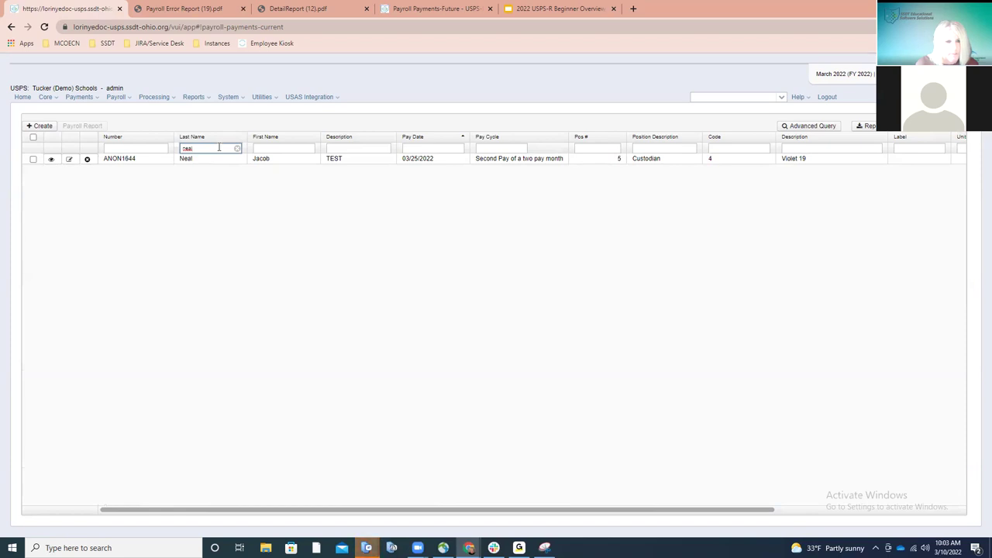
{"action": "left_click", "coordinate": [236, 148]}
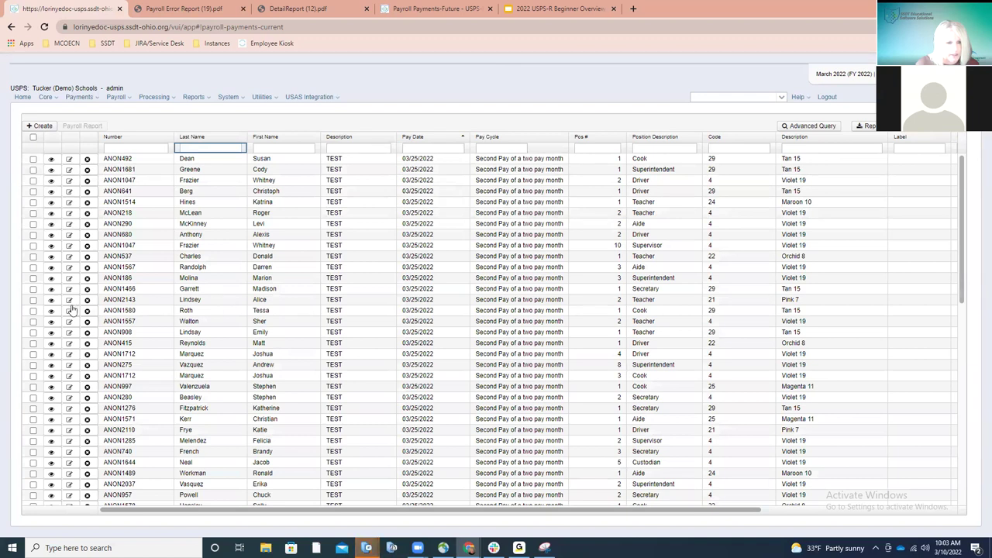
Step: Select the Teacher payments in Pink 7 and Violet 19 on the first screen of rows and generate their Payroll Report as a PDF
{"action": "left_click", "coordinate": [34, 300]}
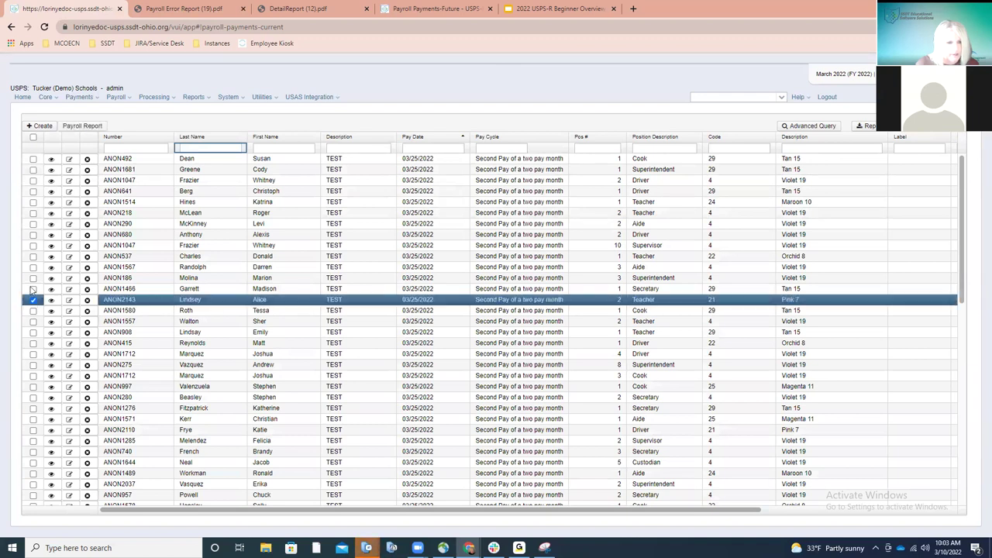
{"action": "left_click", "coordinate": [33, 213]}
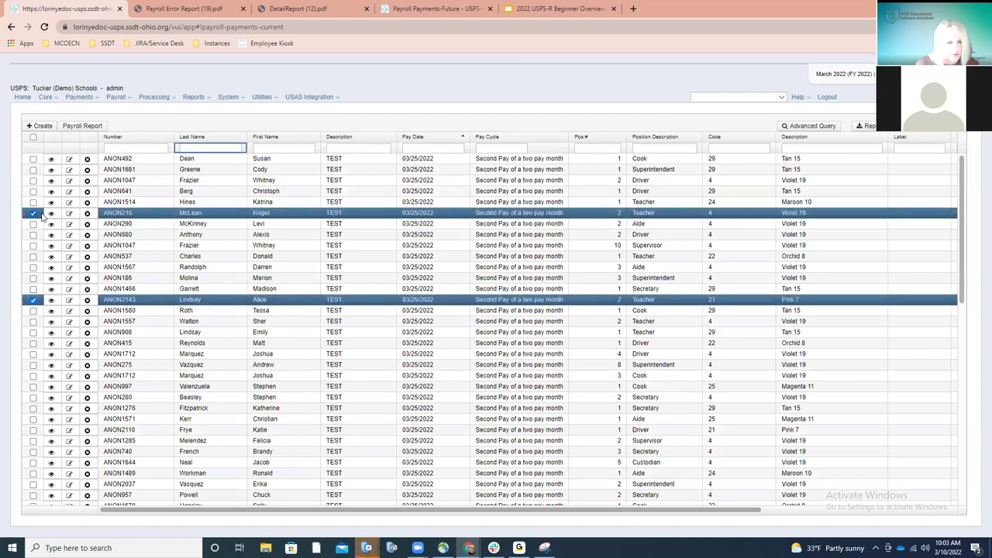
{"action": "left_click", "coordinate": [86, 126]}
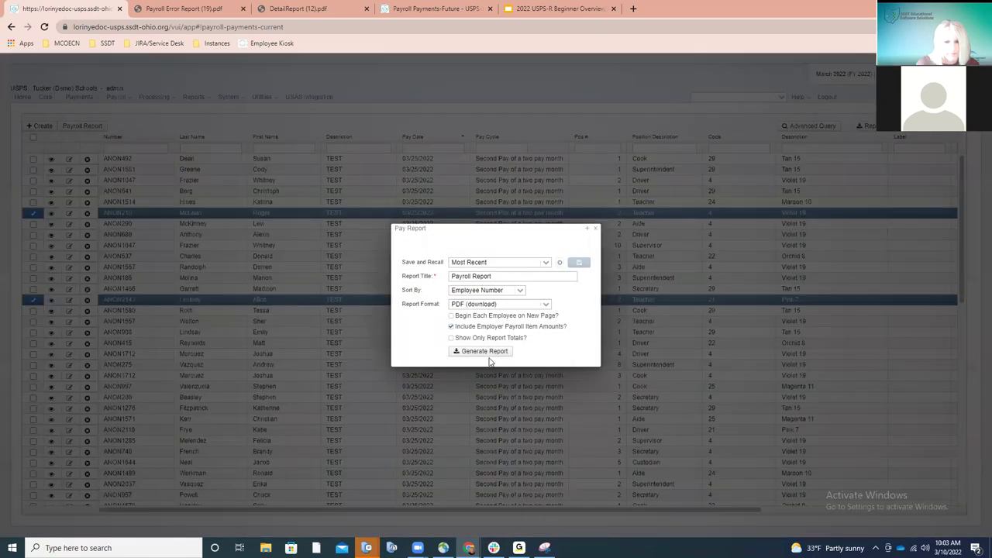
{"action": "left_click", "coordinate": [487, 354]}
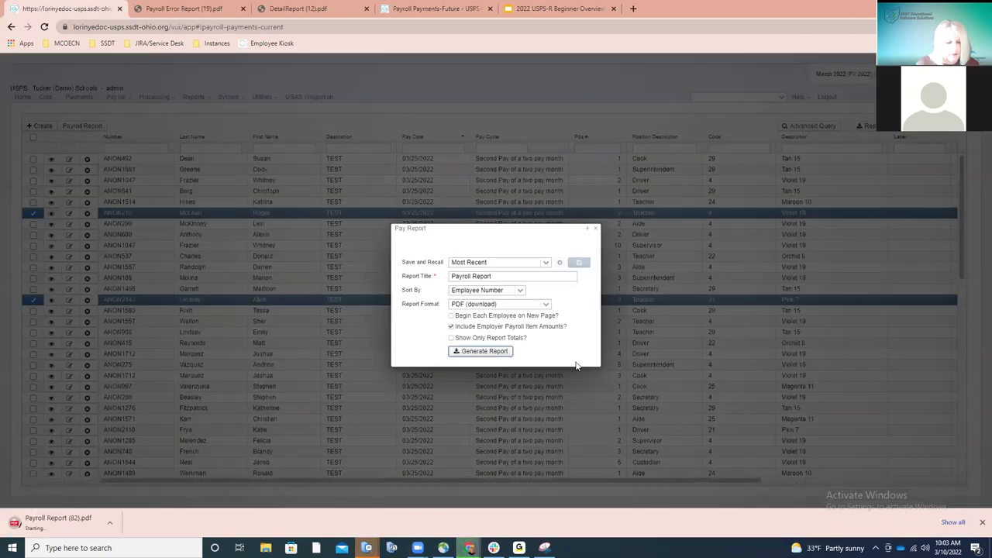
Step: Open the generated Payroll Report PDF and review both employees' pay records, pay items, pay accounts and warnings
{"action": "left_click", "coordinate": [75, 526]}
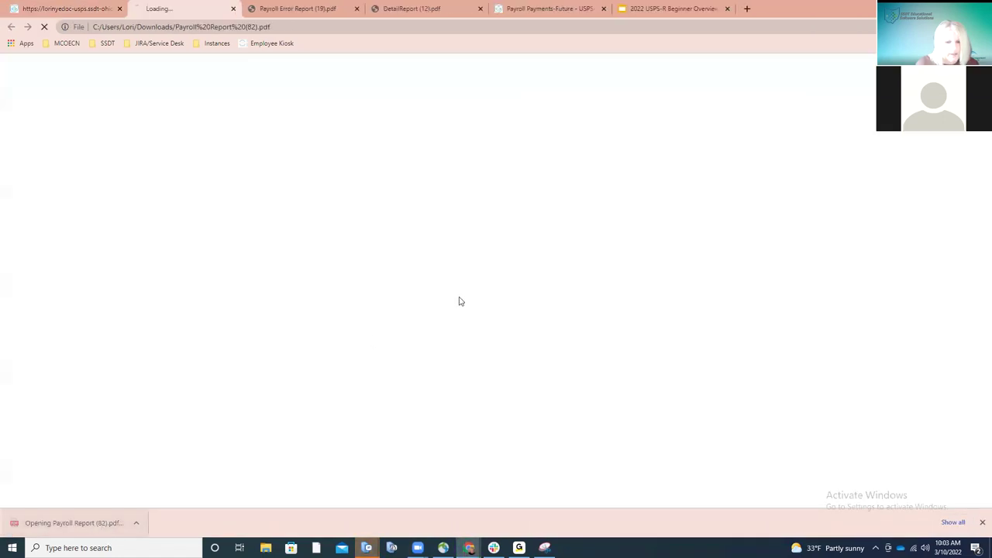
{"action": "scroll", "coordinate": [541, 263], "scroll_direction": "down", "scroll_amount": 5}
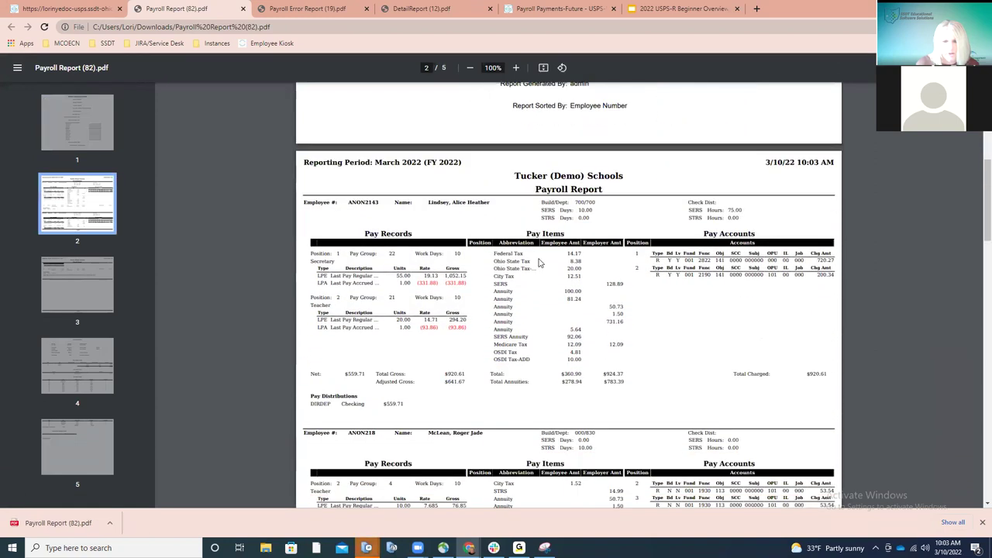
{"action": "scroll", "coordinate": [540, 263], "scroll_direction": "down", "scroll_amount": 1}
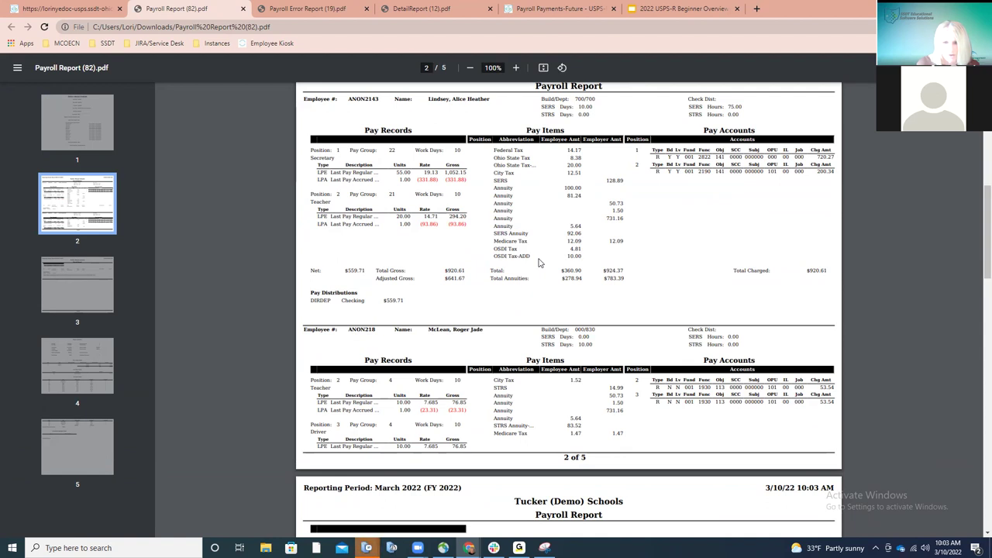
{"action": "scroll", "coordinate": [539, 263], "scroll_direction": "down", "scroll_amount": 1}
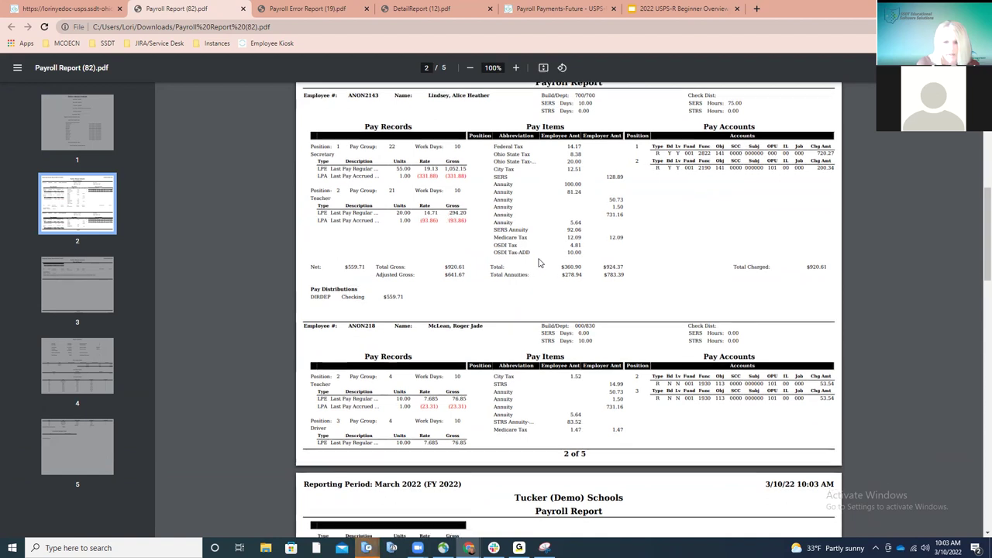
{"action": "scroll", "coordinate": [539, 264], "scroll_direction": "down", "scroll_amount": 2}
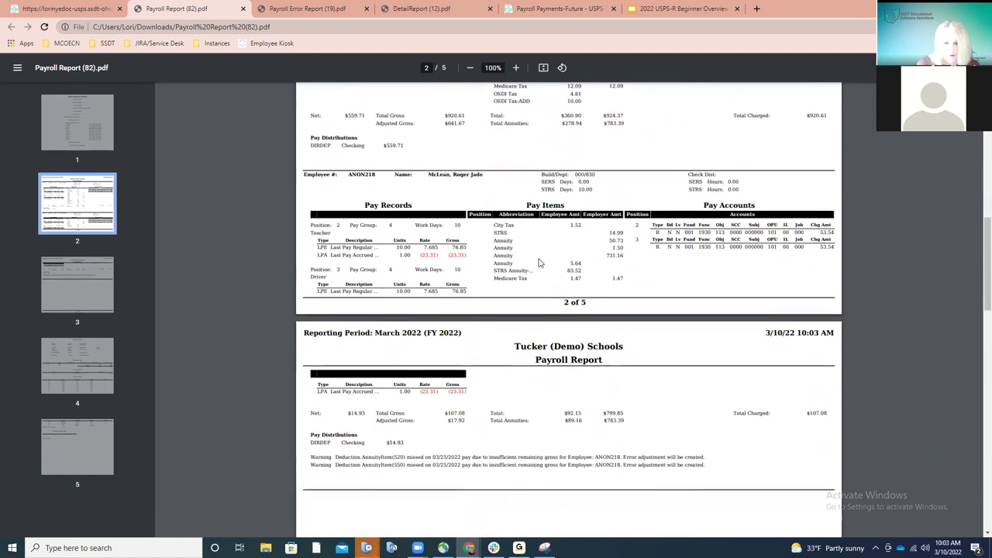
{"action": "scroll", "coordinate": [539, 264], "scroll_direction": "up", "scroll_amount": 3}
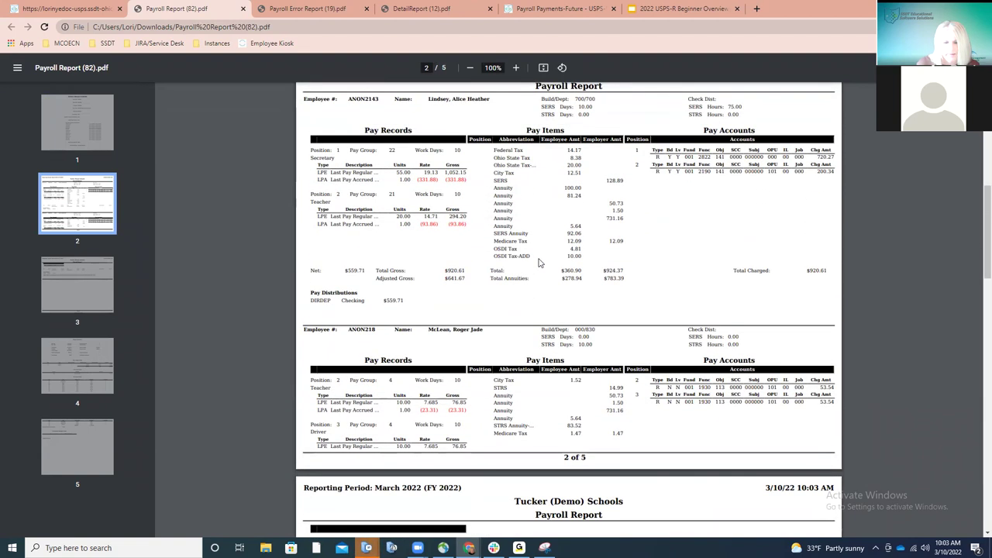
{"action": "scroll", "coordinate": [540, 264], "scroll_direction": "up", "scroll_amount": 2}
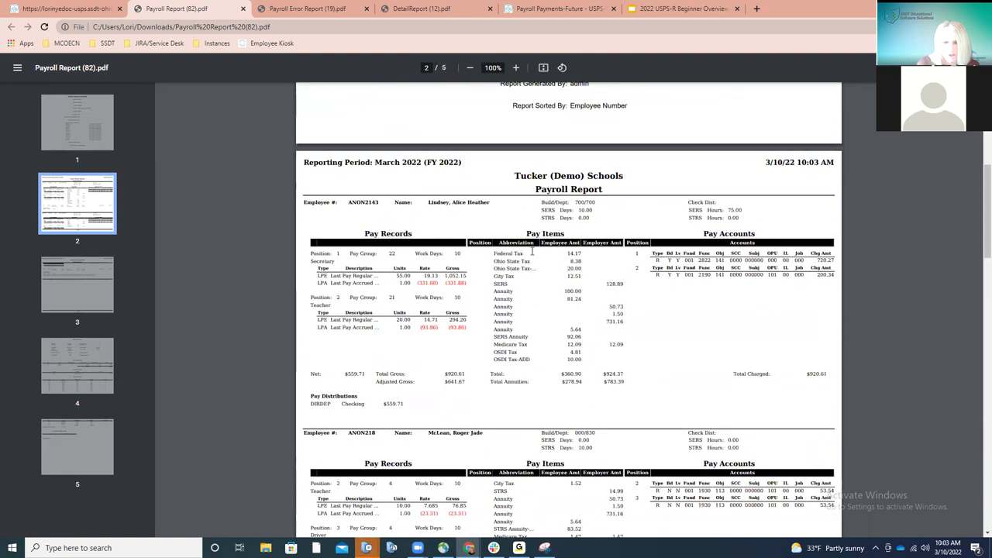
Step: Close the Payroll Report and Payroll Error Report PDFs and deselect both Teacher payments
{"action": "left_click", "coordinate": [243, 8]}
{"action": "left_click", "coordinate": [243, 8]}
{"action": "left_click", "coordinate": [33, 213]}
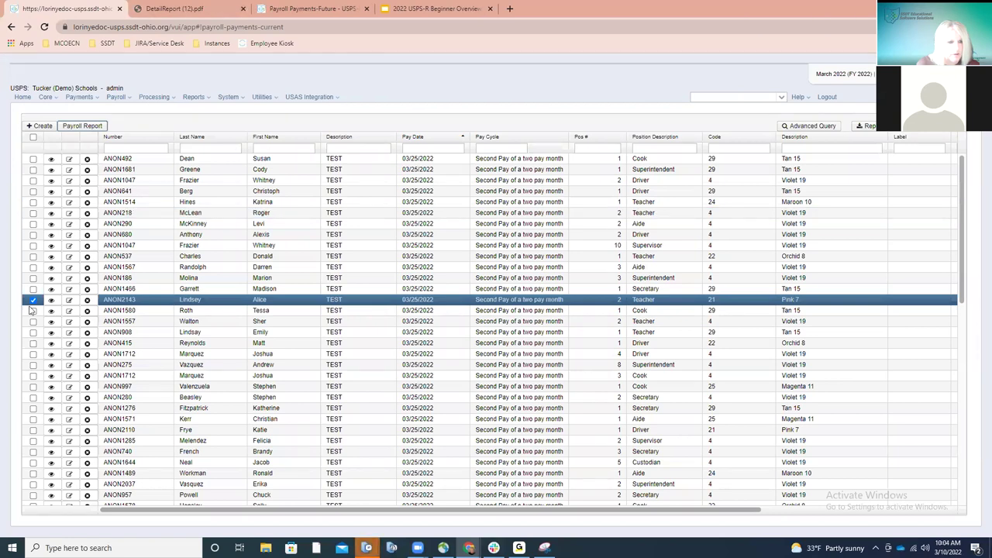
{"action": "left_click", "coordinate": [33, 299]}
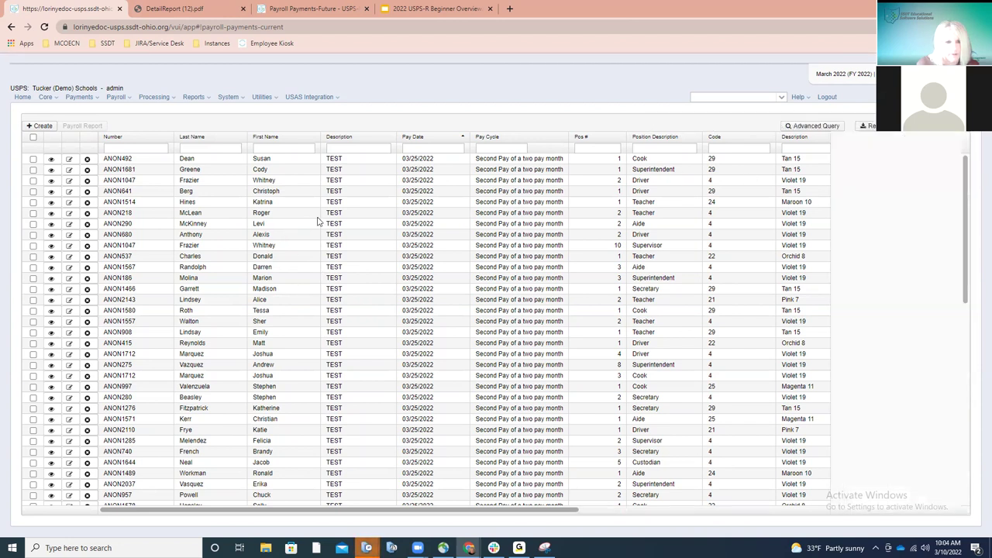
Step: Open the In Progress TEST payroll's detail from Payroll Processing and bring up its Pay Report options
{"action": "left_click", "coordinate": [118, 97]}
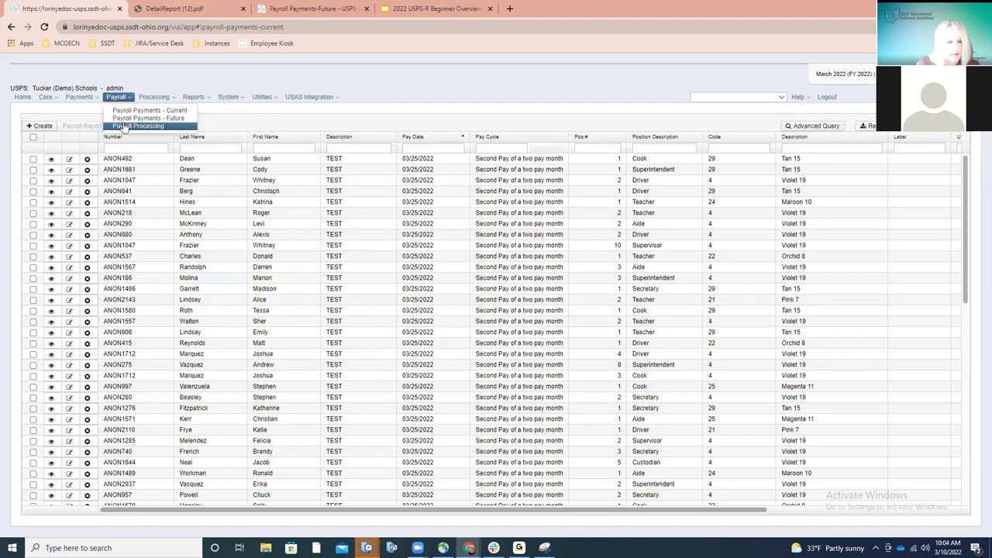
{"action": "left_click", "coordinate": [124, 127]}
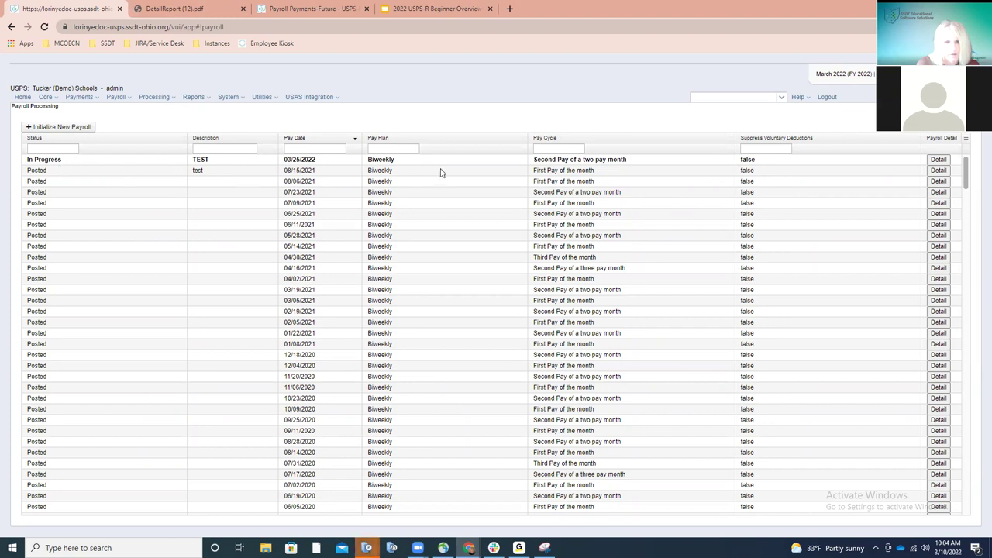
{"action": "left_click", "coordinate": [937, 158]}
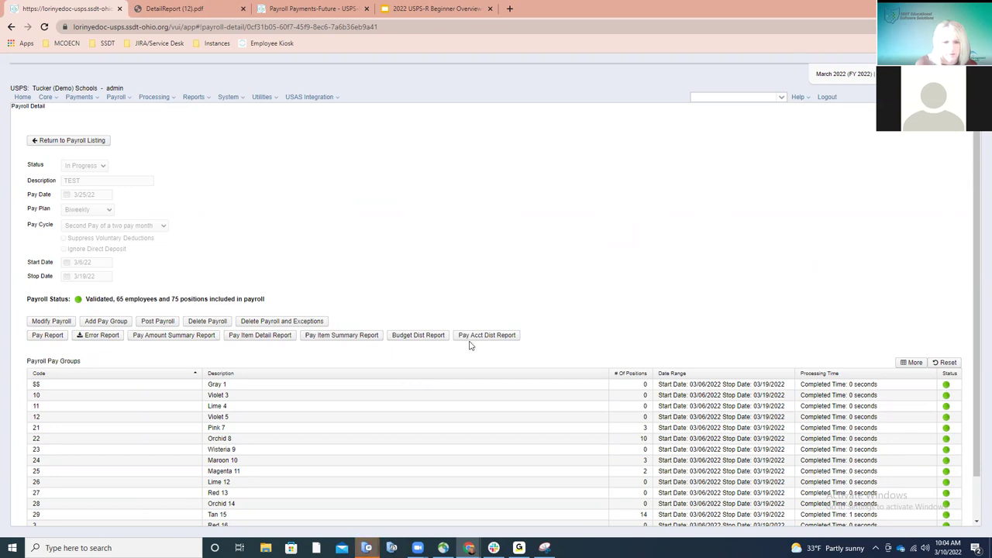
{"action": "left_click", "coordinate": [45, 335]}
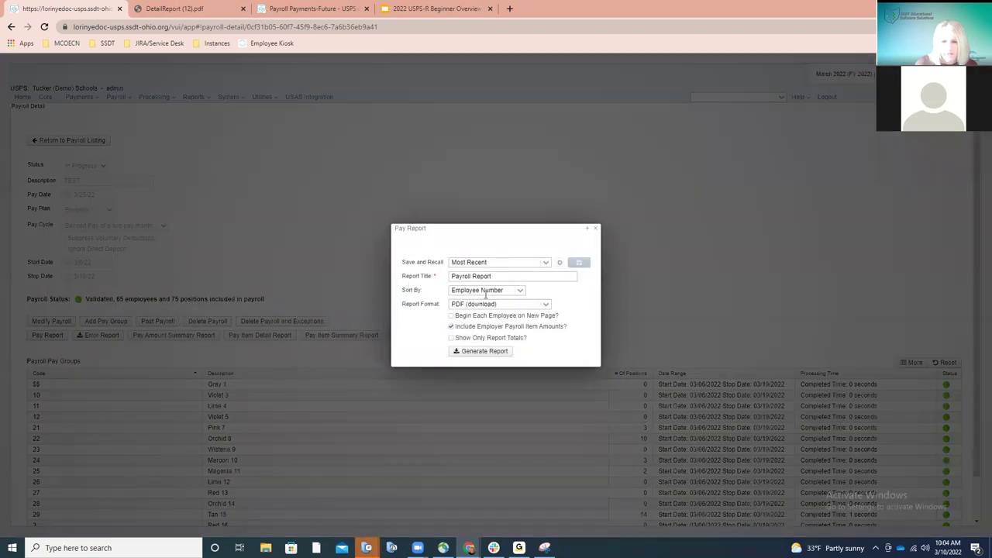
Step: Examine all available sort orders for the Pay Report, keeping Employee Number as the selection
{"action": "left_click", "coordinate": [516, 291]}
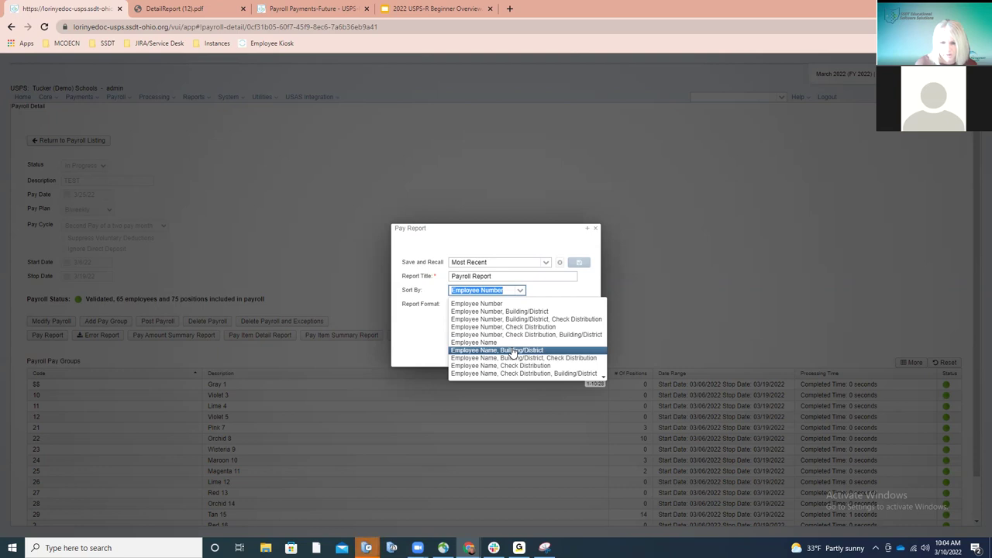
{"action": "key", "text": "Down"}
{"action": "key", "text": "Down"}
{"action": "key", "text": "Down"}
{"action": "key", "text": "Down"}
{"action": "key", "text": "Down"}
{"action": "key", "text": "Down"}
{"action": "key", "text": "Down"}
{"action": "key", "text": "Down"}
{"action": "key", "text": "Down"}
{"action": "key", "text": "Down"}
{"action": "key", "text": "Down"}
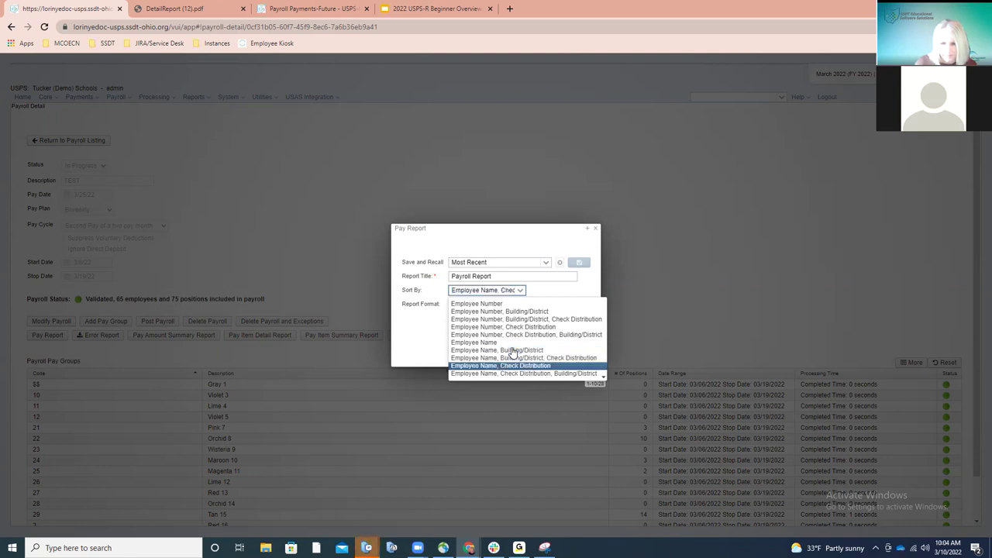
{"action": "key", "text": "Down"}
{"action": "key", "text": "Down"}
{"action": "key", "text": "Down"}
{"action": "key", "text": "Down"}
{"action": "key", "text": "Down"}
{"action": "key", "text": "Down"}
{"action": "key", "text": "Down"}
{"action": "key", "text": "Down"}
{"action": "key", "text": "Down"}
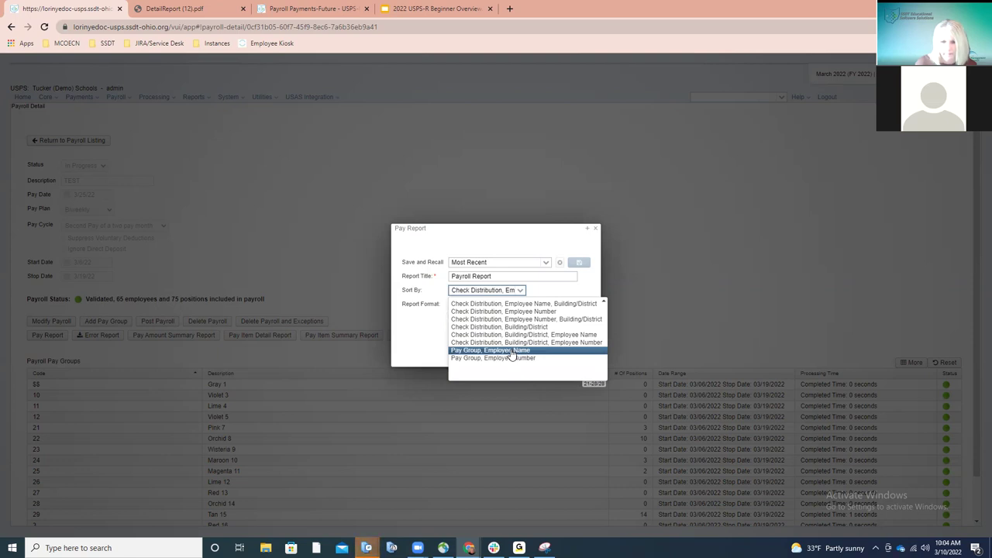
{"action": "left_click", "coordinate": [536, 252]}
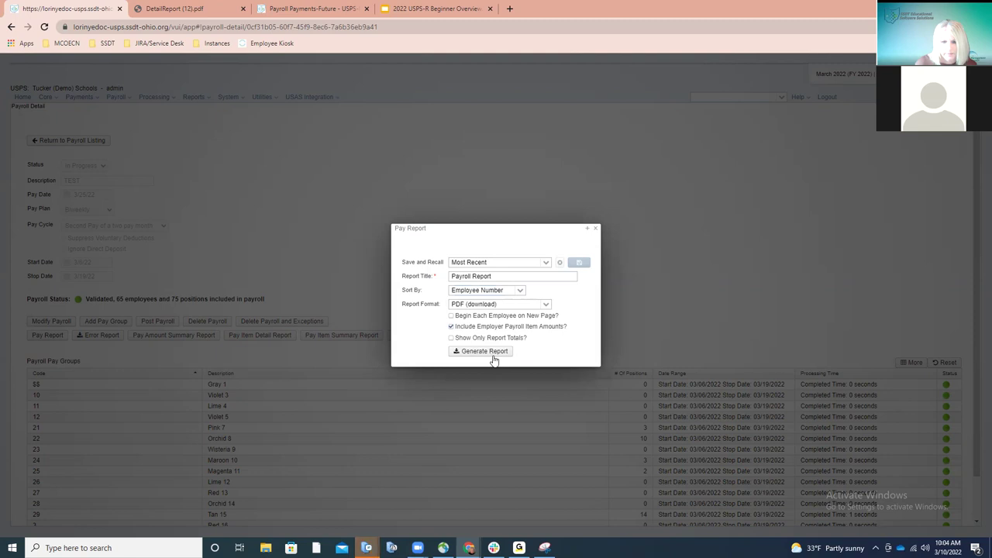
Step: Generate the TEST payroll's Pay Report as a PDF sorted by Employee Number, open it and review the first employee's pay details
{"action": "left_click", "coordinate": [493, 356]}
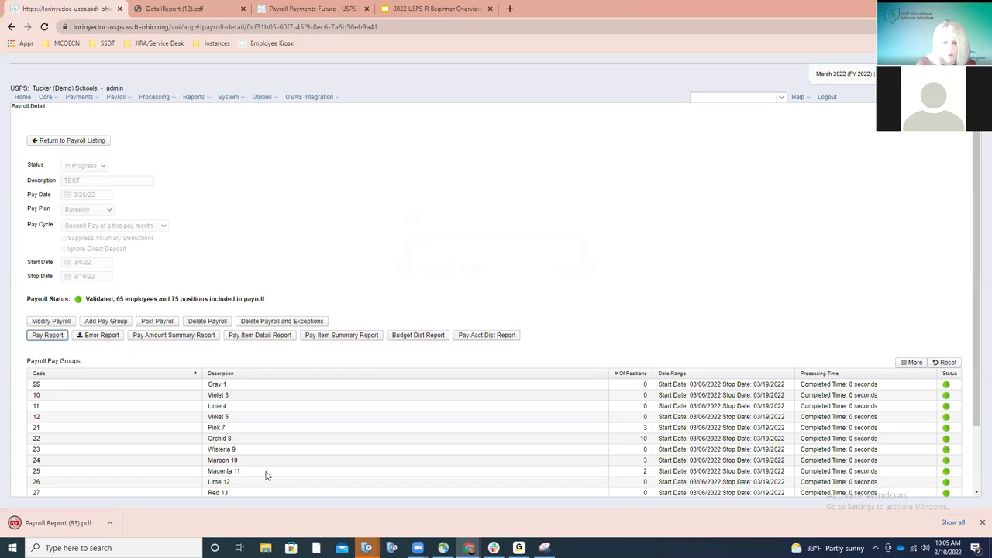
{"action": "left_click", "coordinate": [71, 522]}
{"action": "scroll", "coordinate": [399, 300], "scroll_direction": "down", "scroll_amount": 5}
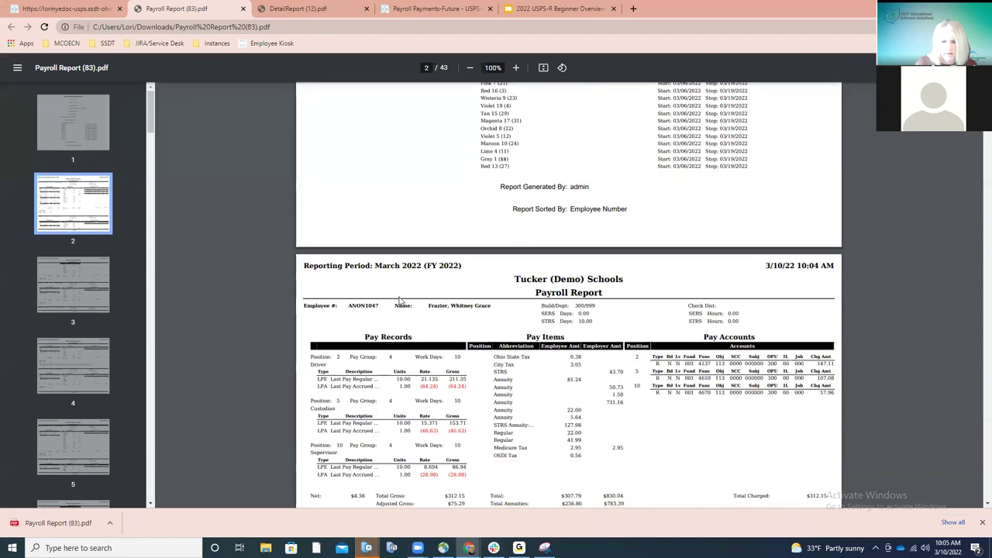
{"action": "scroll", "coordinate": [399, 300], "scroll_direction": "down", "scroll_amount": 1}
{"action": "scroll", "coordinate": [399, 299], "scroll_direction": "down", "scroll_amount": 1}
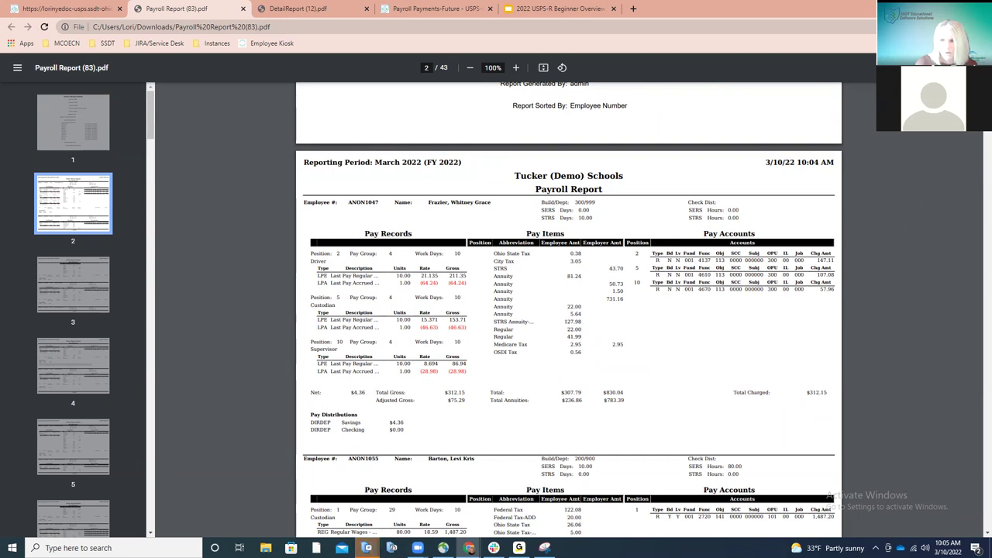
Step: Examine the Report Summary, pay group, pay type and pay item totals at the end of the Payroll Report
{"action": "left_click_drag", "start_coordinate": [987, 116], "coordinate": [979, 532]}
{"action": "scroll", "coordinate": [848, 424], "scroll_direction": "up", "scroll_amount": 5}
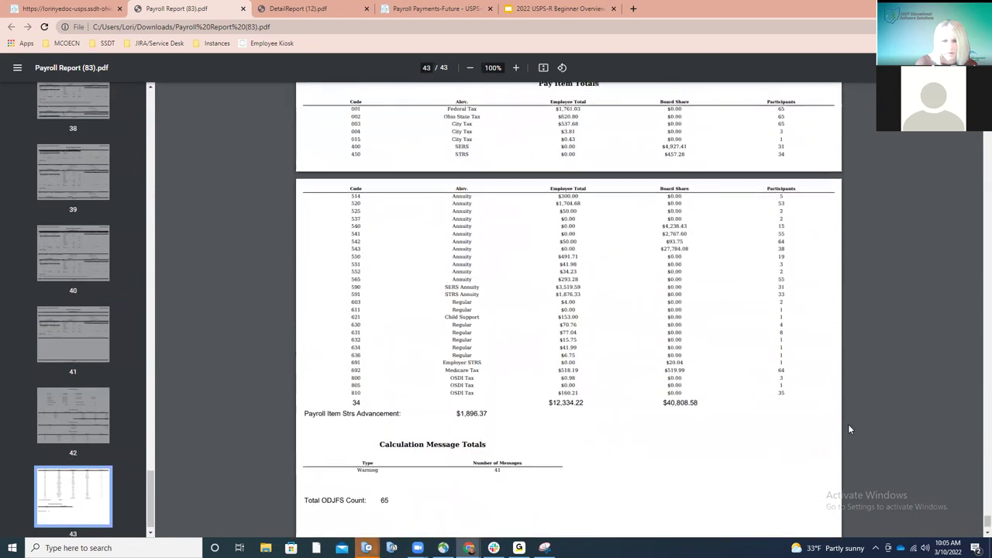
{"action": "scroll", "coordinate": [848, 424], "scroll_direction": "up", "scroll_amount": 3}
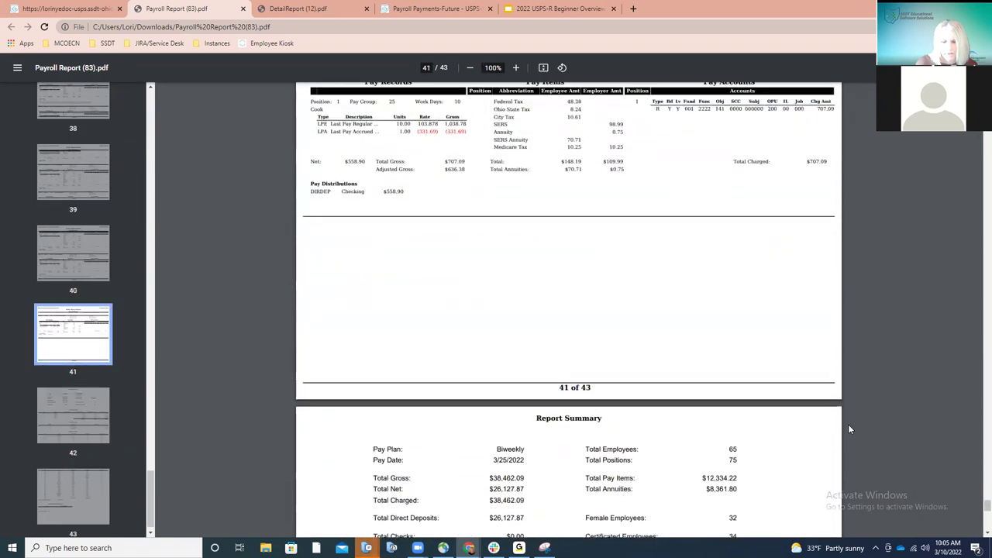
{"action": "scroll", "coordinate": [849, 428], "scroll_direction": "down", "scroll_amount": 2}
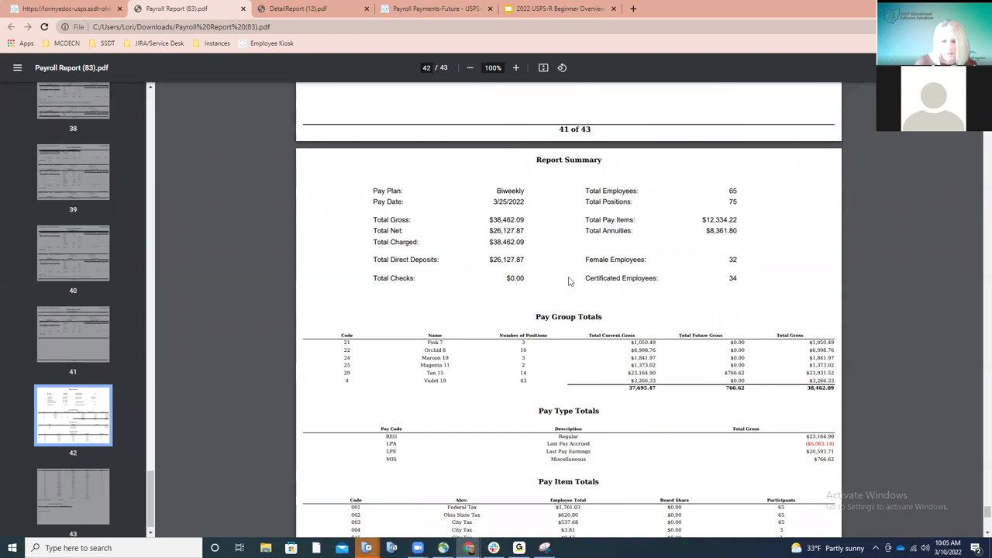
Step: Examine the Total Direct Deposits and Total Checks amounts in the Payroll Report's Report Summary
{"action": "left_click_drag", "start_coordinate": [488, 260], "coordinate": [528, 259]}
{"action": "left_click", "coordinate": [525, 260]}
{"action": "left_click_drag", "start_coordinate": [373, 278], "coordinate": [423, 278]}
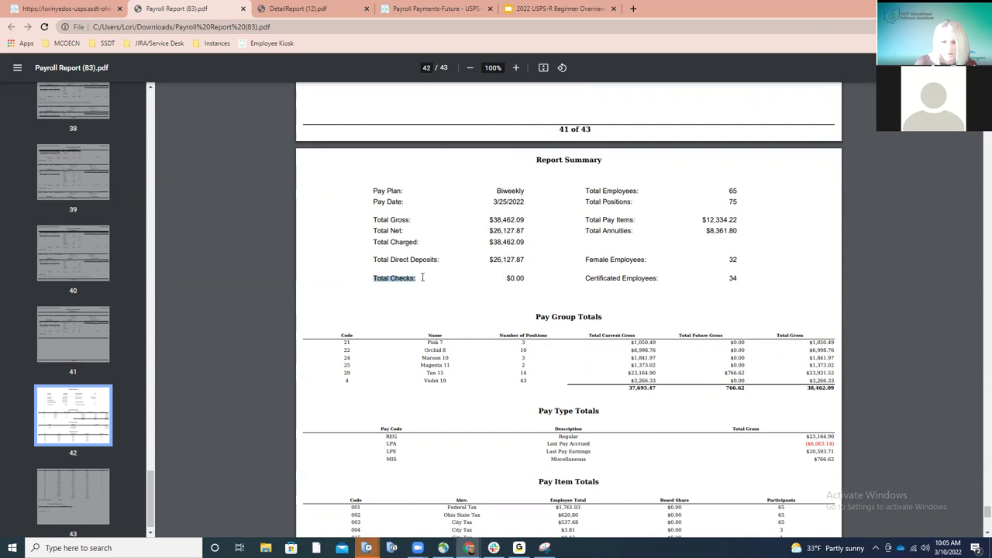
{"action": "left_click", "coordinate": [481, 284]}
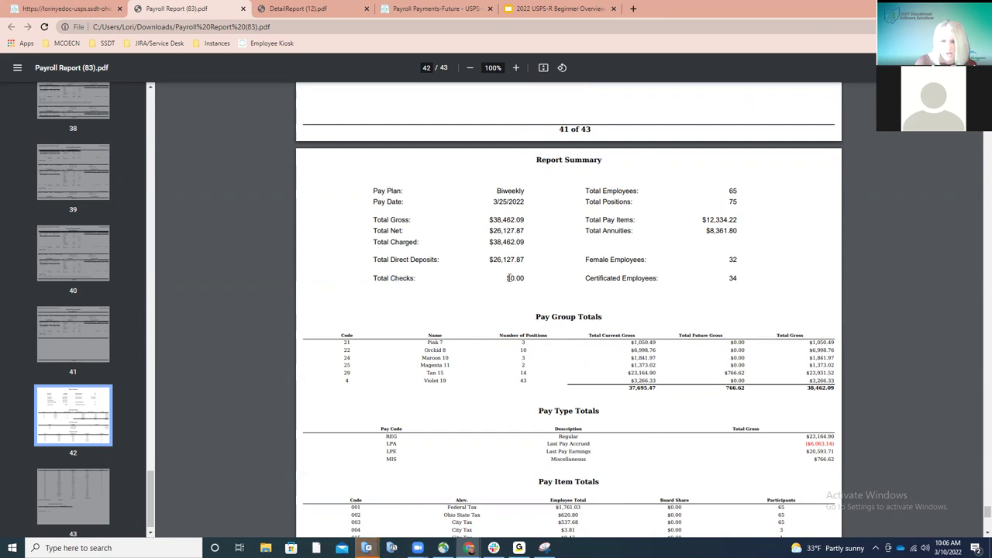
{"action": "left_click_drag", "start_coordinate": [505, 279], "coordinate": [530, 279]}
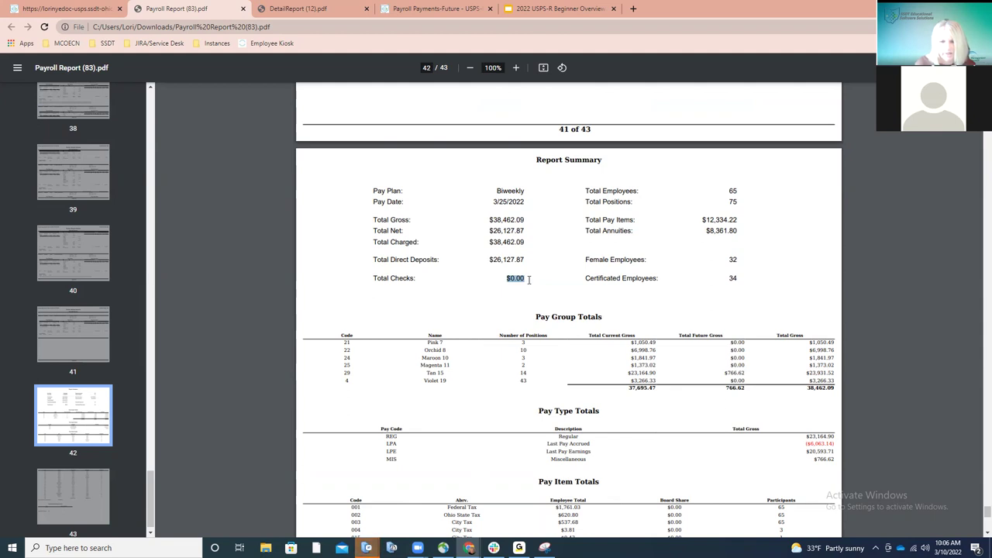
{"action": "left_click", "coordinate": [509, 284]}
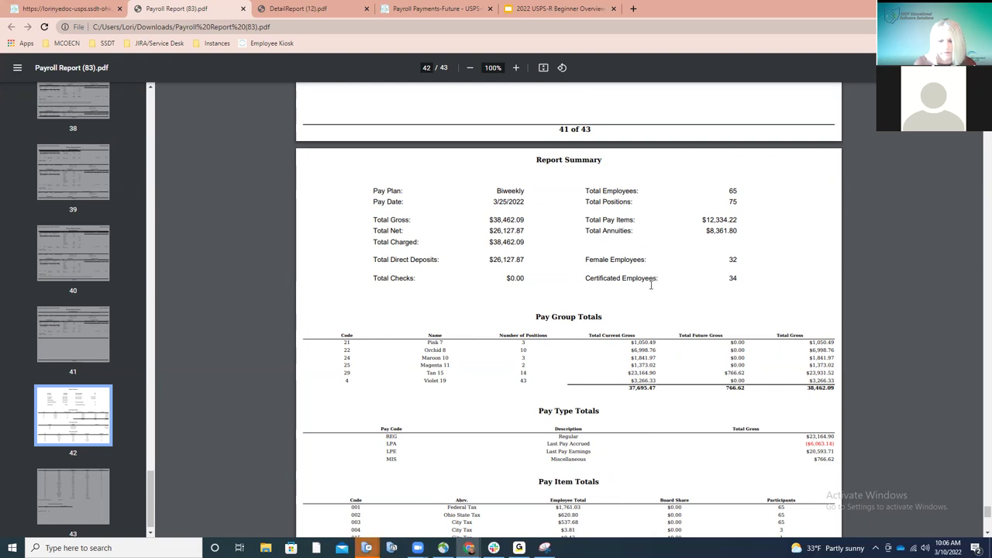
Step: Review the report's pay group, pay type, pay item and calculation message totals, including the Total Future Gross sum
{"action": "scroll", "coordinate": [651, 286], "scroll_direction": "down", "scroll_amount": 2}
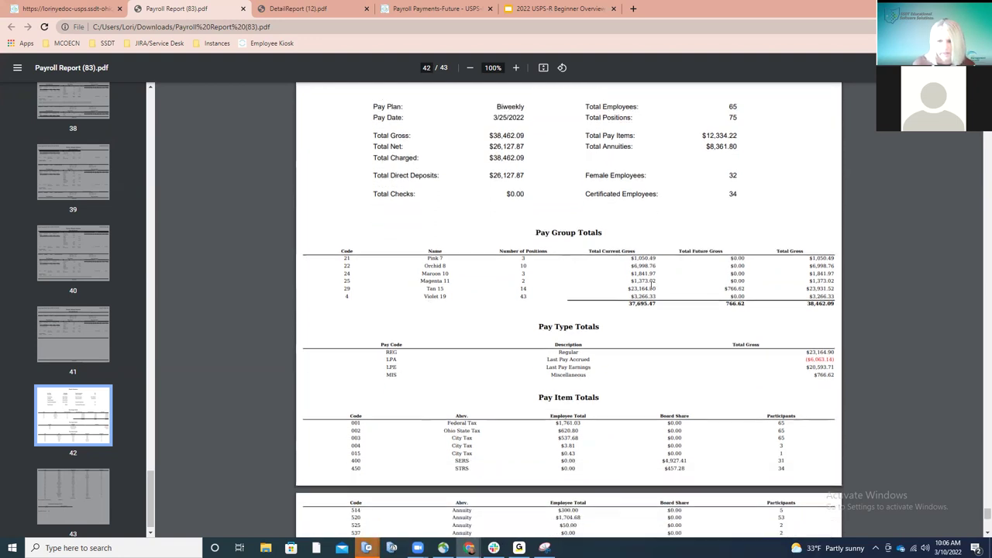
{"action": "scroll", "coordinate": [651, 285], "scroll_direction": "down", "scroll_amount": 1}
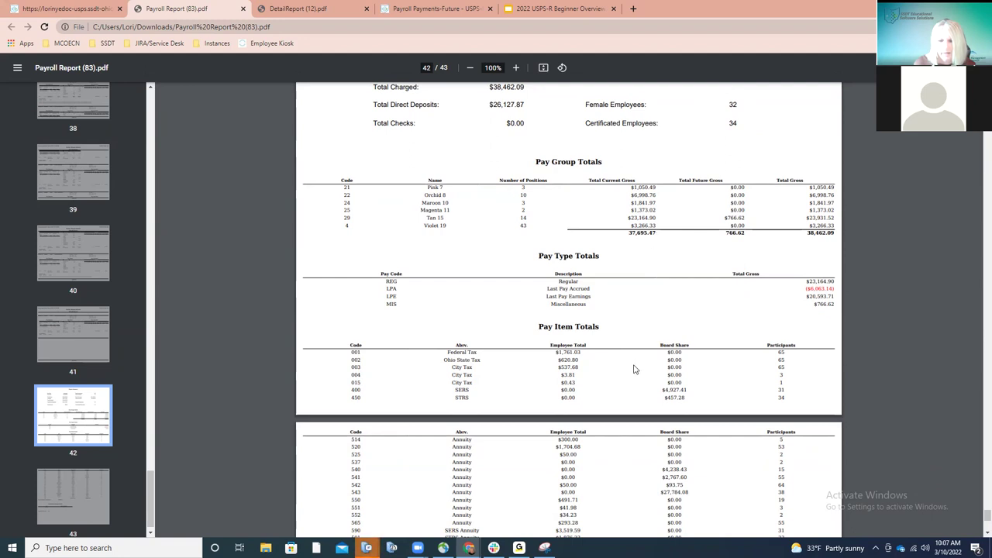
{"action": "scroll", "coordinate": [640, 370], "scroll_direction": "down", "scroll_amount": 3}
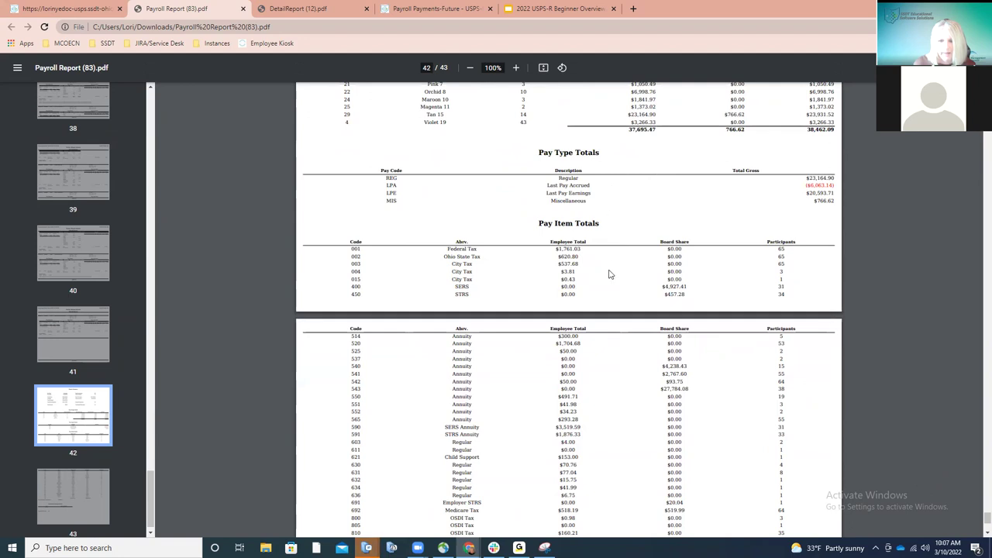
{"action": "scroll", "coordinate": [610, 274], "scroll_direction": "down", "scroll_amount": 2}
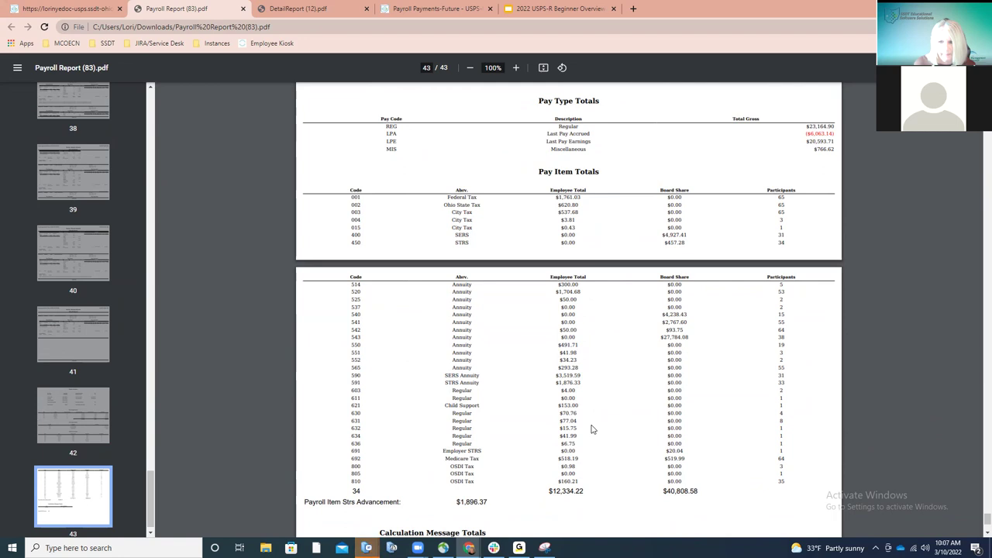
{"action": "scroll", "coordinate": [590, 429], "scroll_direction": "down", "scroll_amount": 2}
{"action": "scroll", "coordinate": [591, 429], "scroll_direction": "down", "scroll_amount": 2}
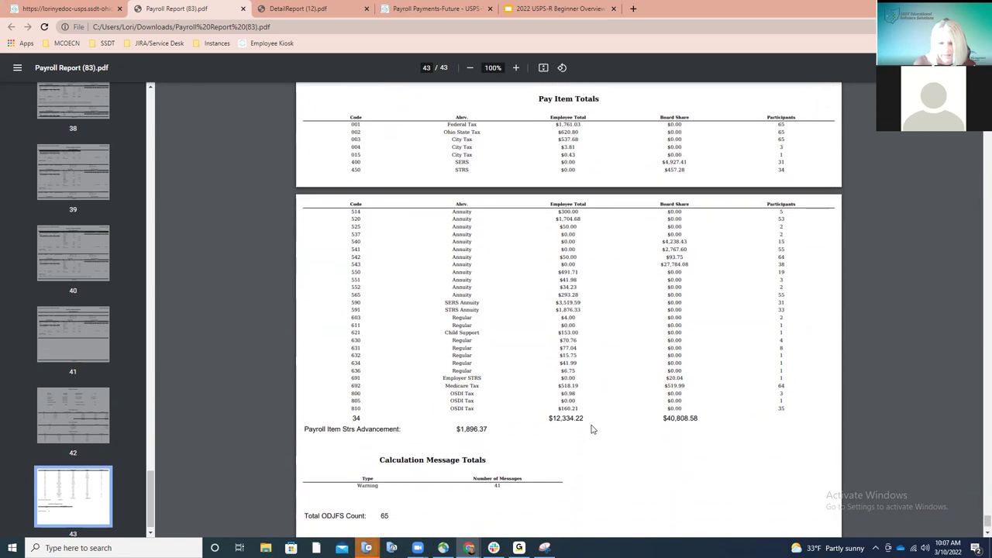
{"action": "scroll", "coordinate": [590, 428], "scroll_direction": "up", "scroll_amount": 3}
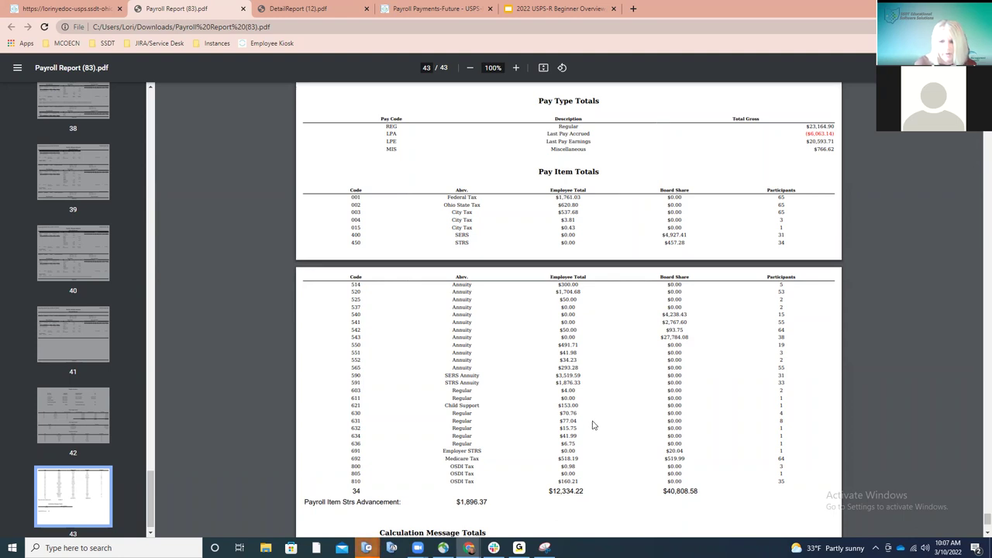
{"action": "scroll", "coordinate": [617, 391], "scroll_direction": "up", "scroll_amount": 3}
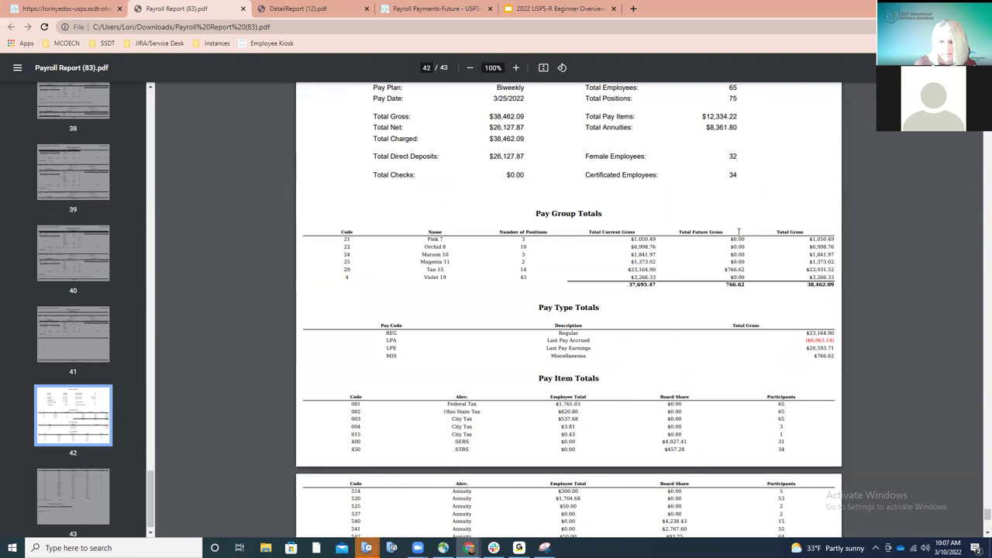
{"action": "double_click", "coordinate": [723, 284]}
{"action": "left_click", "coordinate": [717, 286]}
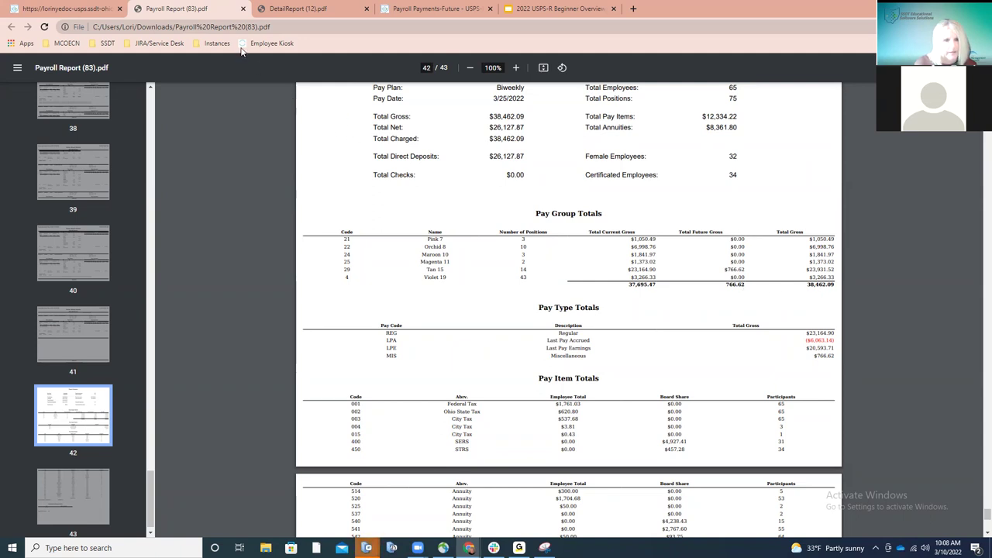
Step: Close the Payroll Report, generate the Pay Amount Summary Report as a PDF sorted by Employee Number, and open it
{"action": "left_click", "coordinate": [243, 8]}
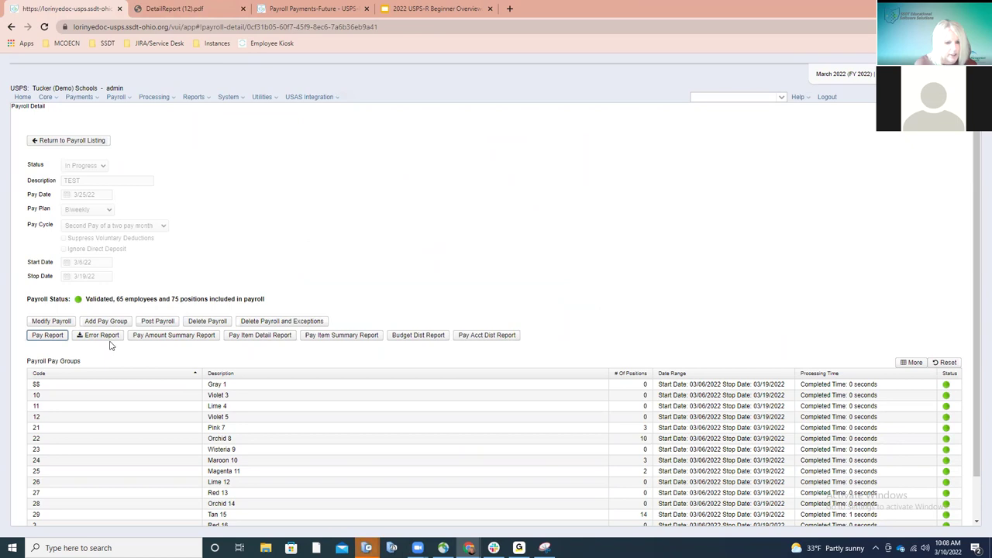
{"action": "left_click", "coordinate": [173, 339]}
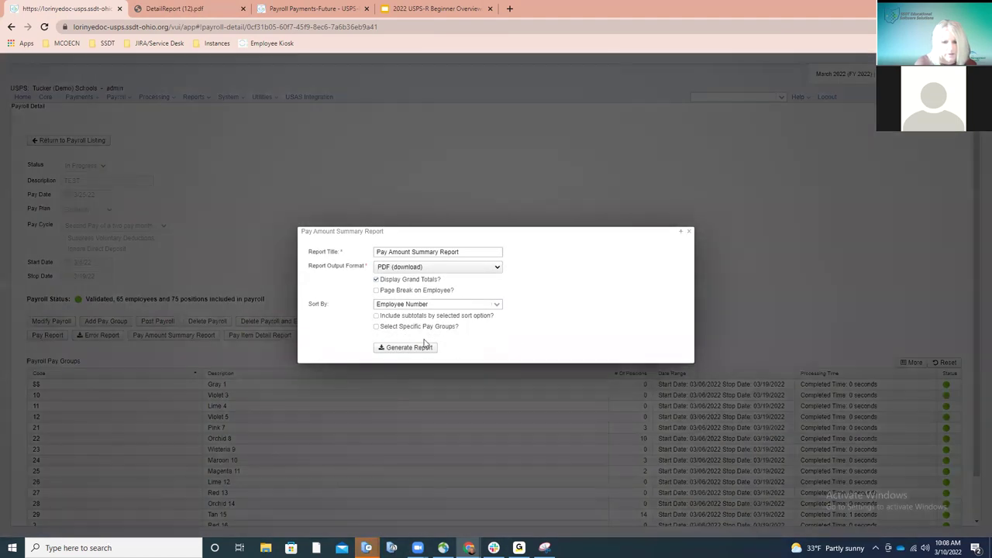
{"action": "left_click", "coordinate": [423, 349]}
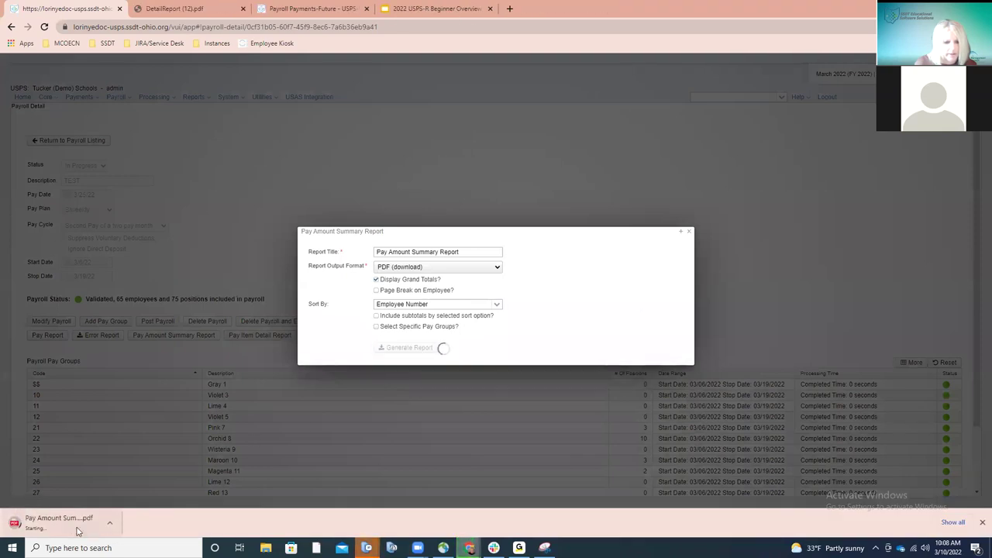
{"action": "left_click", "coordinate": [75, 527]}
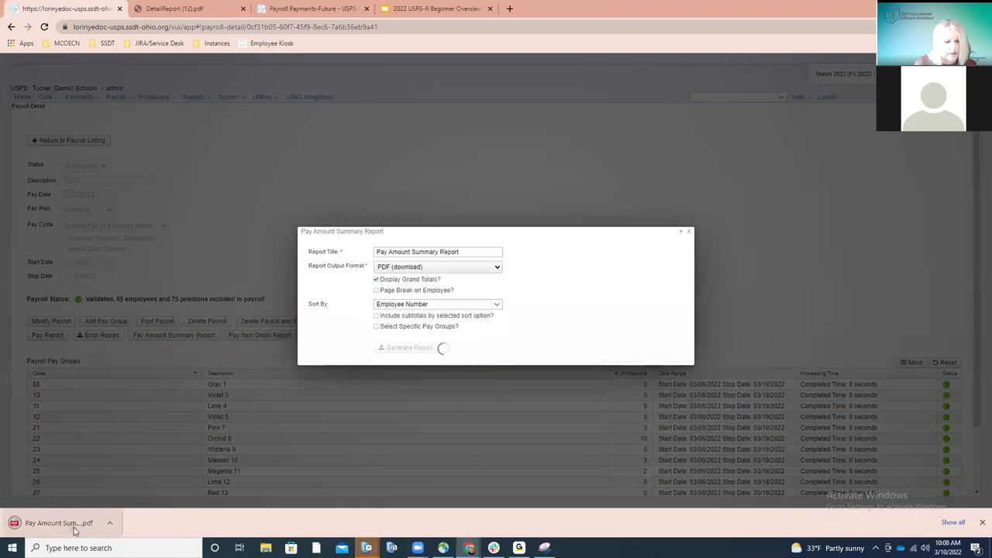
Step: Review the employee pay amounts in the Pay Amount Summary Report and search it for an employee's last name
{"action": "scroll", "coordinate": [485, 339], "scroll_direction": "down", "scroll_amount": 10}
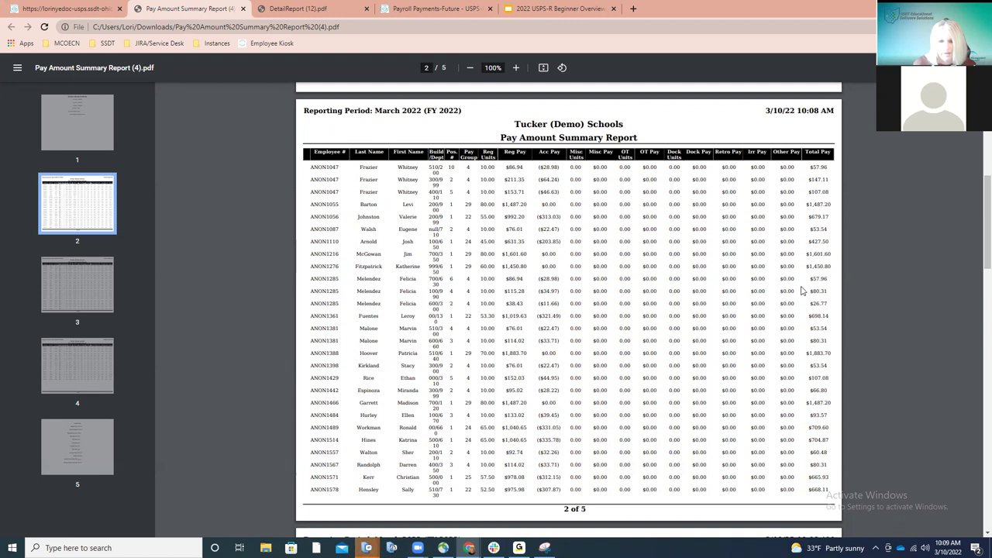
{"action": "scroll", "coordinate": [802, 291], "scroll_direction": "down", "scroll_amount": 3}
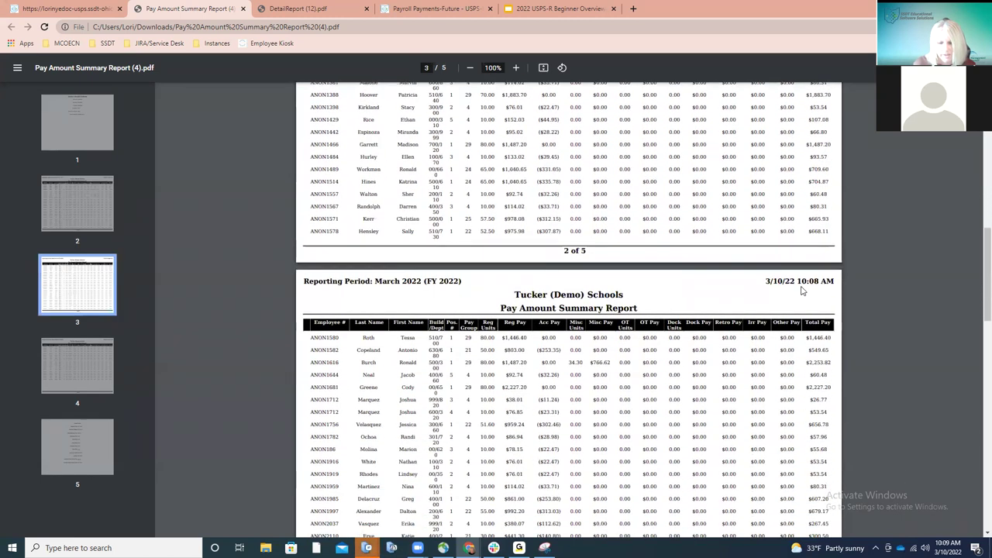
{"action": "scroll", "coordinate": [802, 290], "scroll_direction": "down", "scroll_amount": 1}
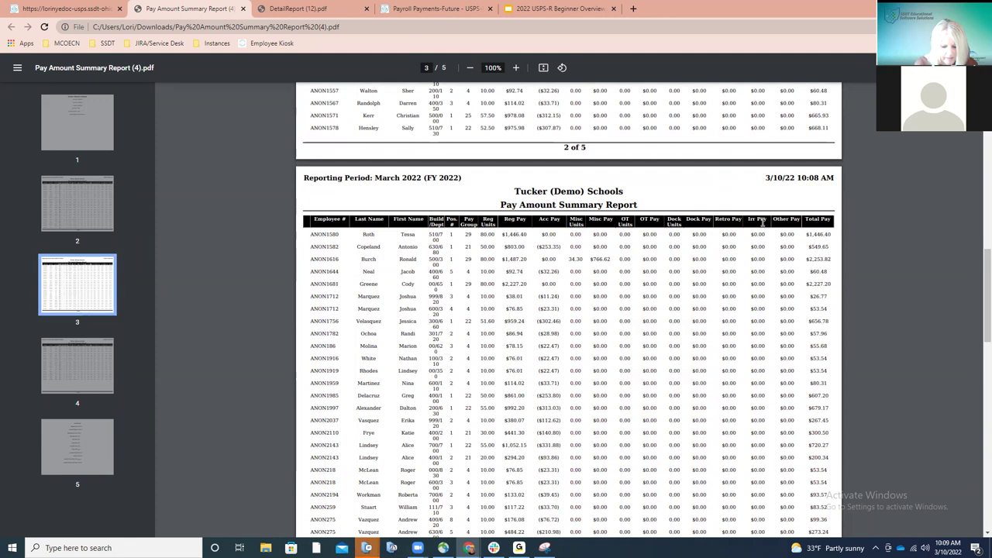
{"action": "key", "text": "ctrl+f"}
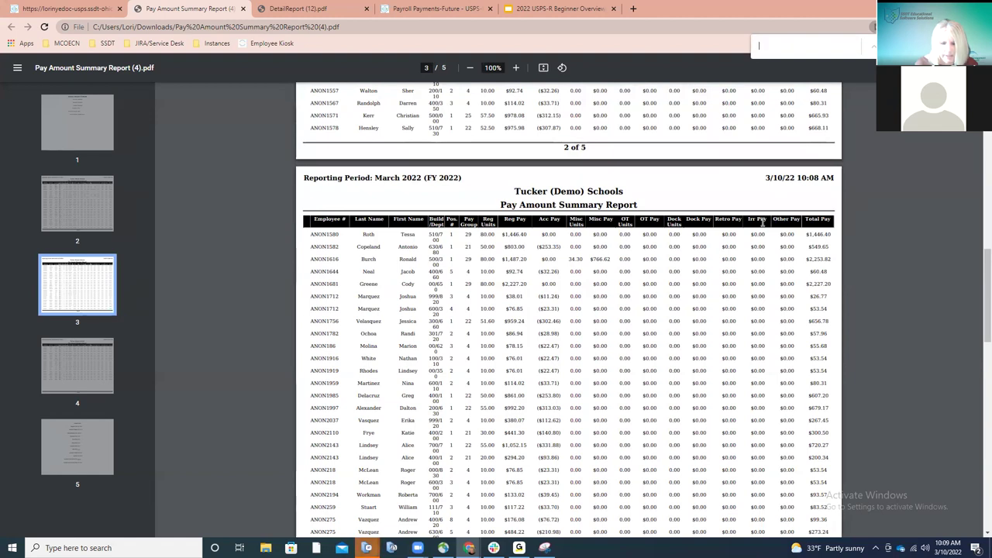
{"action": "type", "text": "neal"}
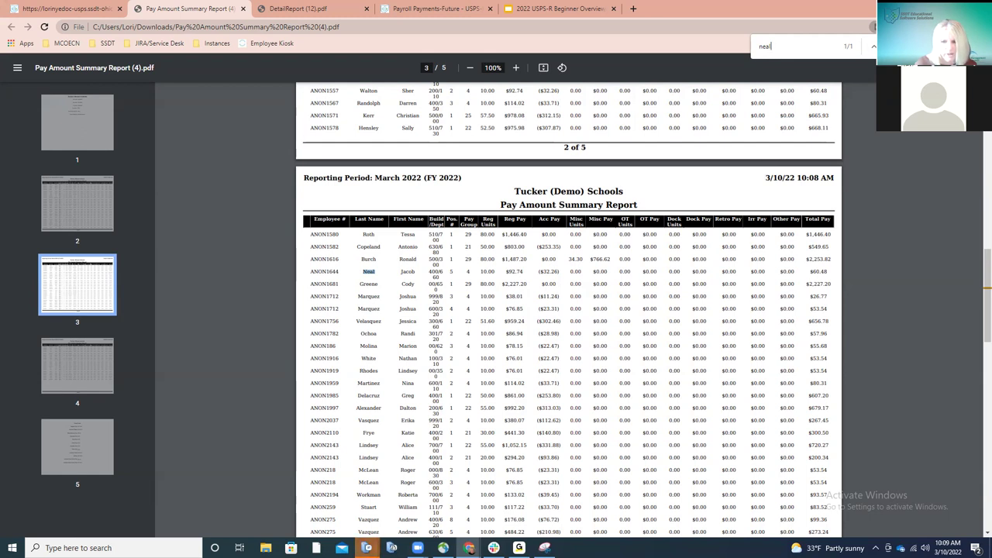
{"action": "key", "text": "Escape"}
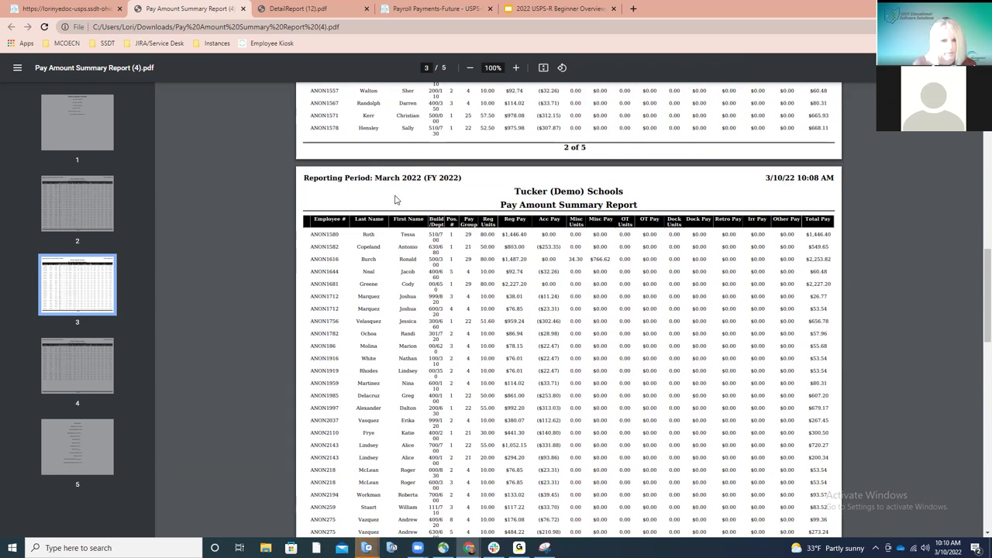
Step: Open the TEST payroll's Pay Item Detail Report options and select payroll items 012 and 805, adding and removing 450 along the way
{"action": "left_click", "coordinate": [87, 11]}
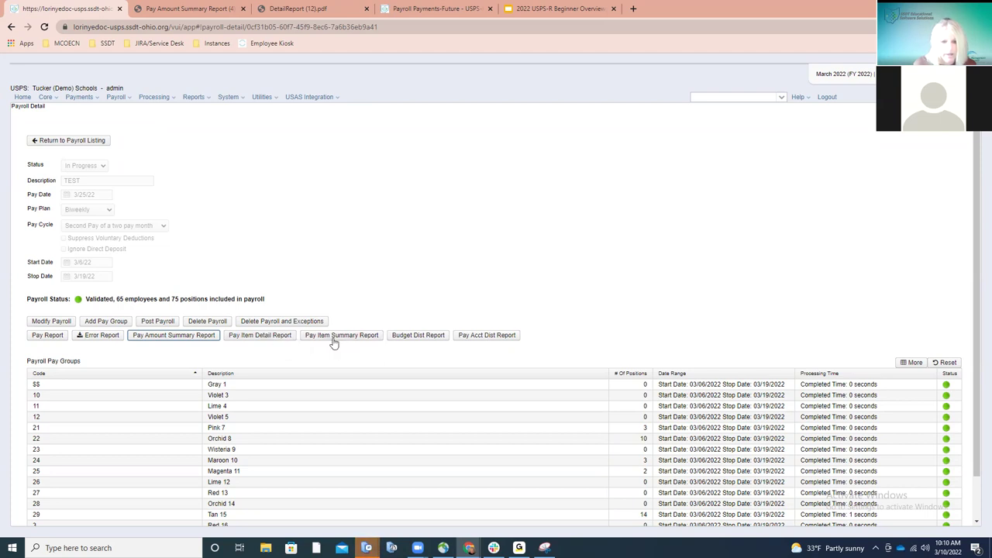
{"action": "left_click", "coordinate": [282, 339]}
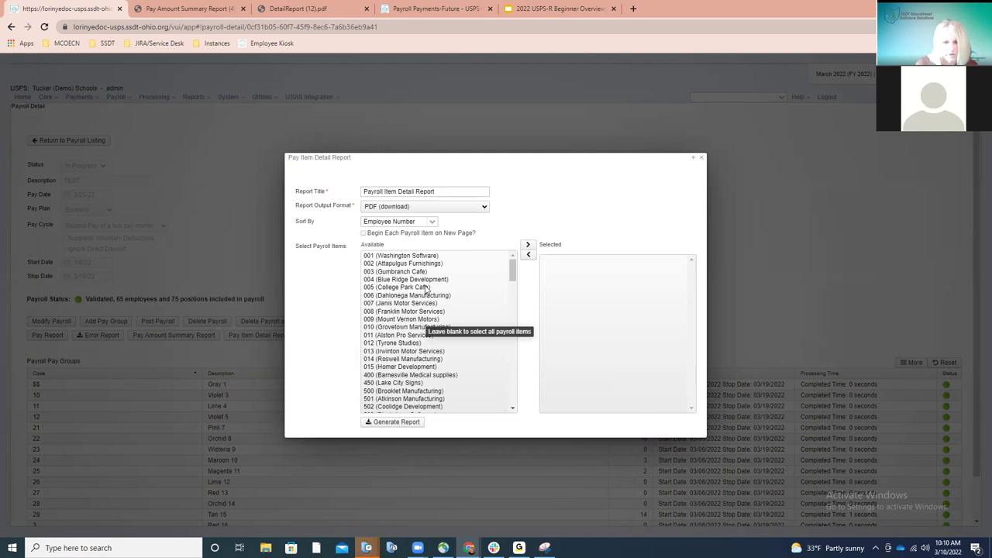
{"action": "double_click", "coordinate": [406, 343]}
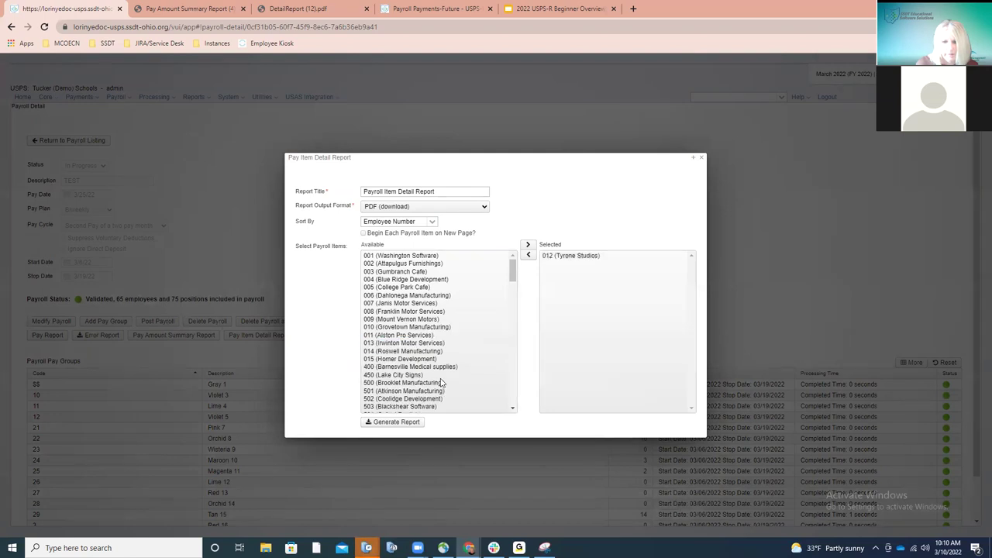
{"action": "double_click", "coordinate": [418, 376]}
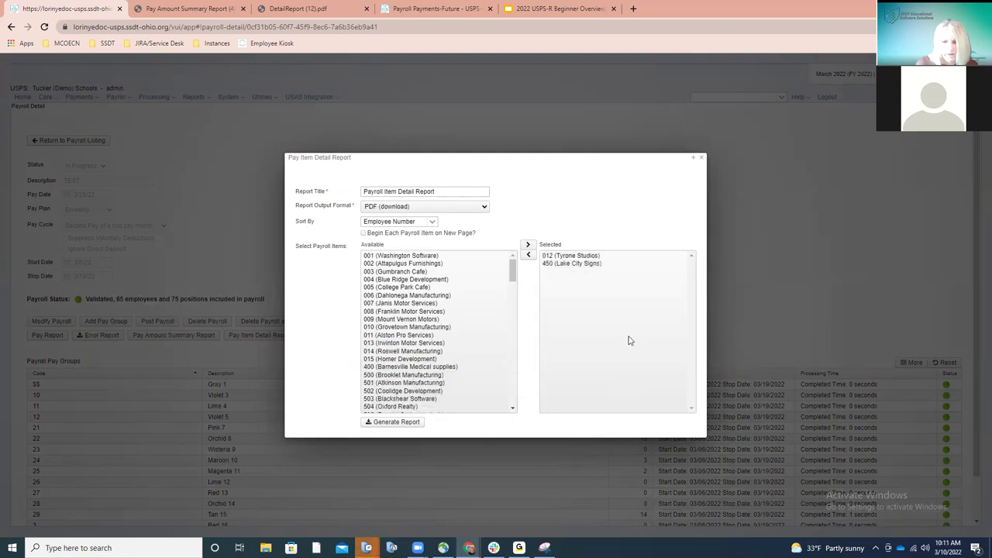
{"action": "left_click", "coordinate": [591, 264]}
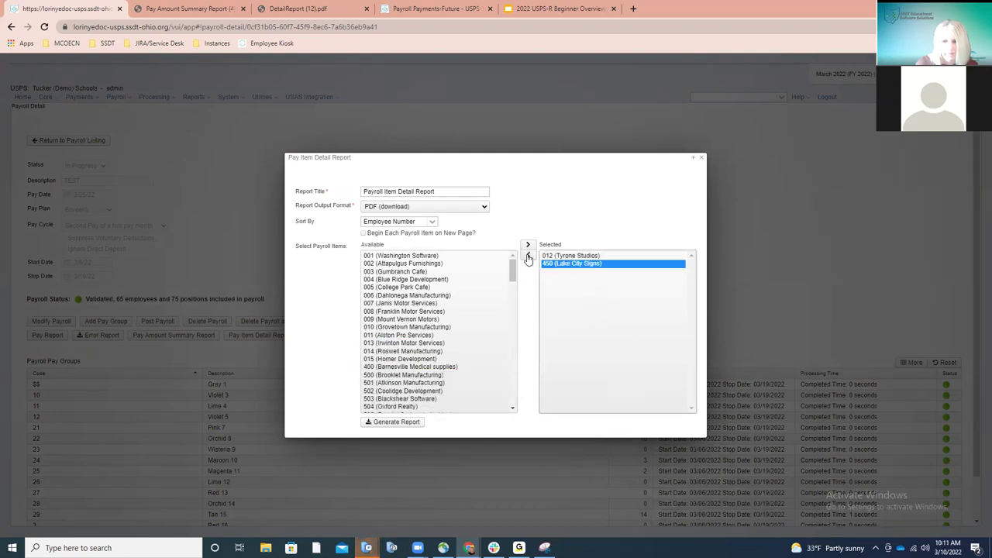
{"action": "left_click", "coordinate": [527, 258]}
{"action": "double_click", "coordinate": [391, 265]}
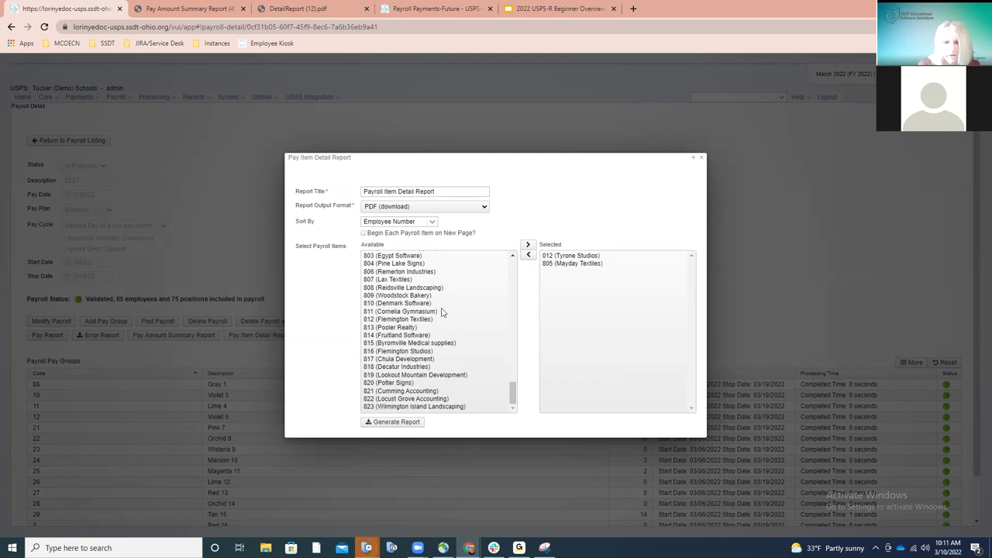
Step: Examine the available output formats, clear payroll items 012 and 805 from the selection, and close the Pay Item Detail Report options
{"action": "left_click", "coordinate": [478, 215]}
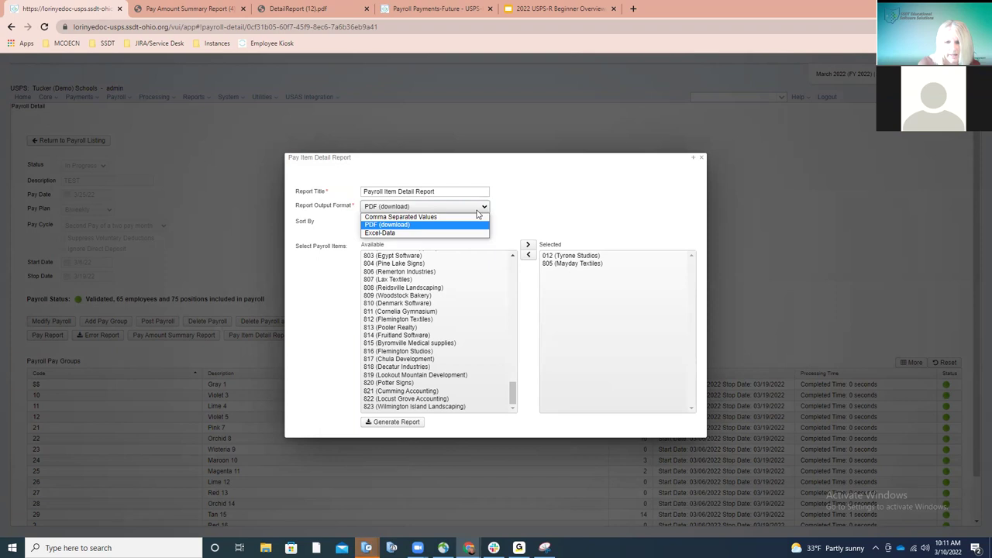
{"action": "left_click", "coordinate": [503, 212]}
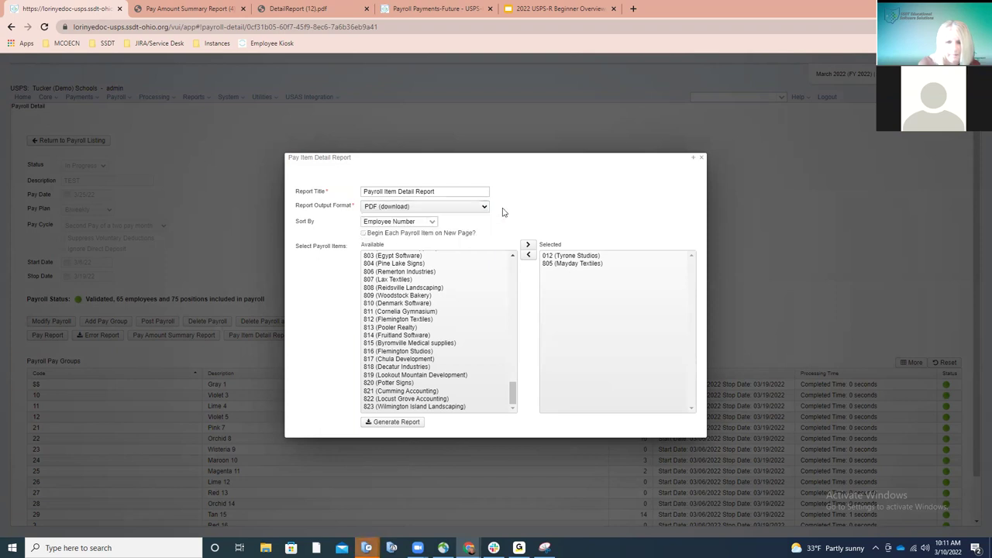
{"action": "left_click", "coordinate": [552, 256]}
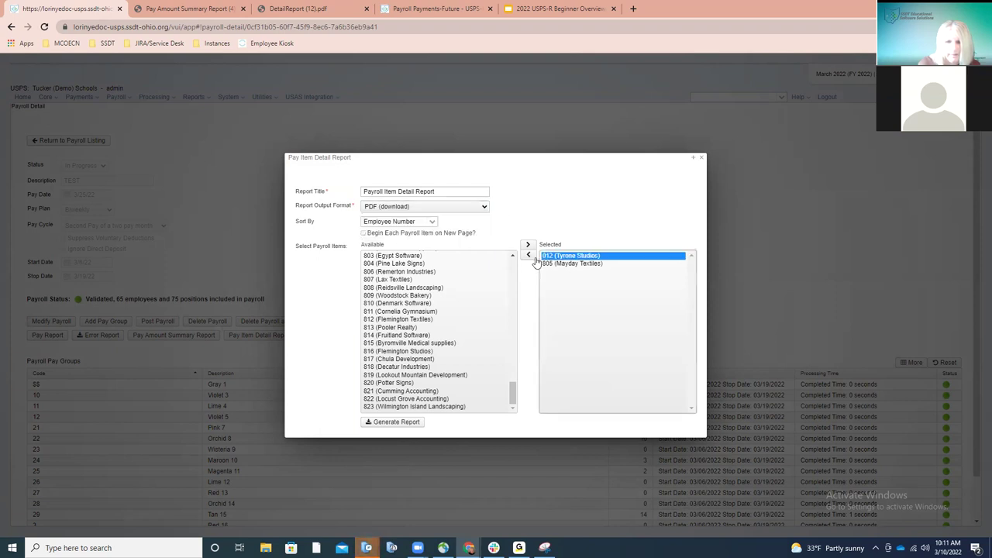
{"action": "left_click", "coordinate": [528, 255]}
{"action": "left_click", "coordinate": [558, 256]}
{"action": "left_click", "coordinate": [528, 255]}
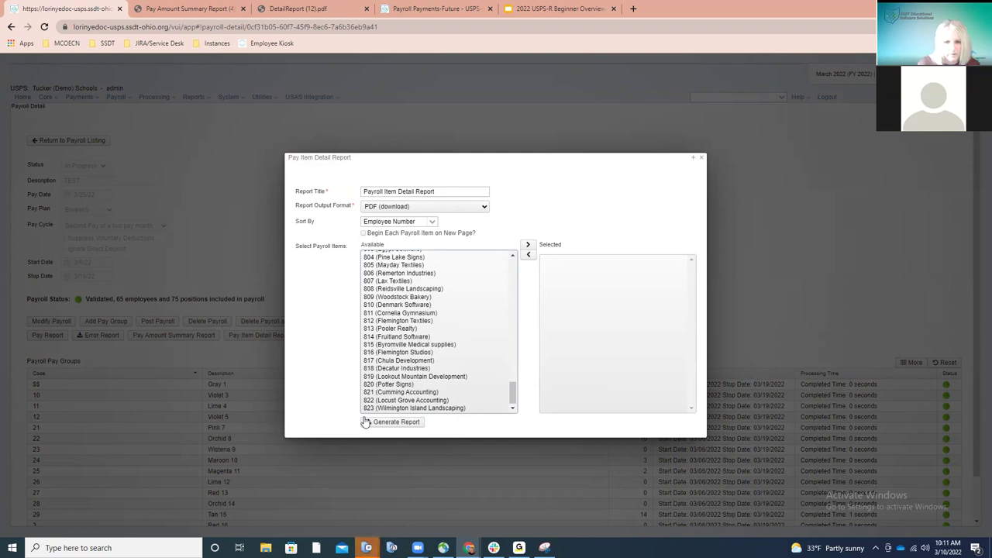
{"action": "left_click", "coordinate": [702, 159]}
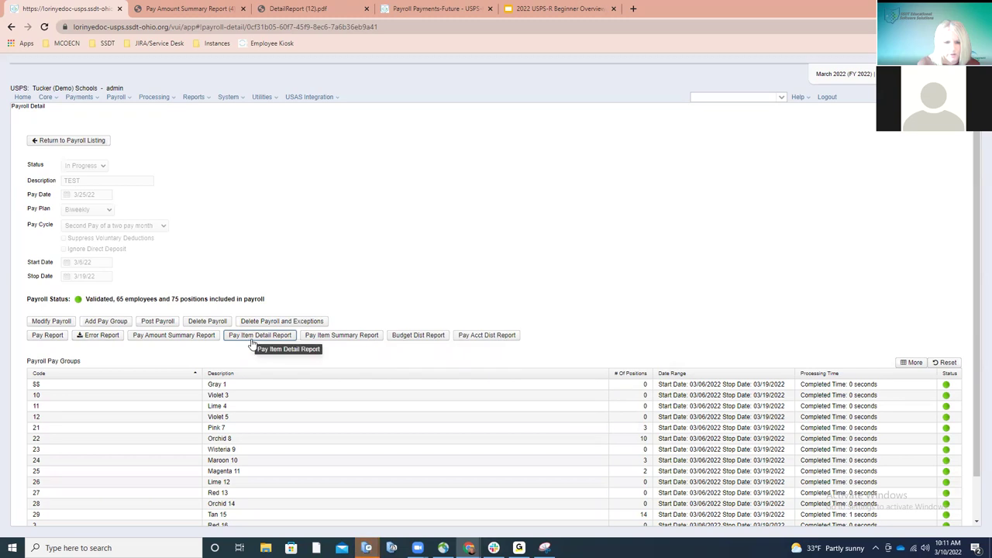
Step: Generate the TEST payroll's Payroll Item Summary Report as a PDF
{"action": "left_click", "coordinate": [356, 334]}
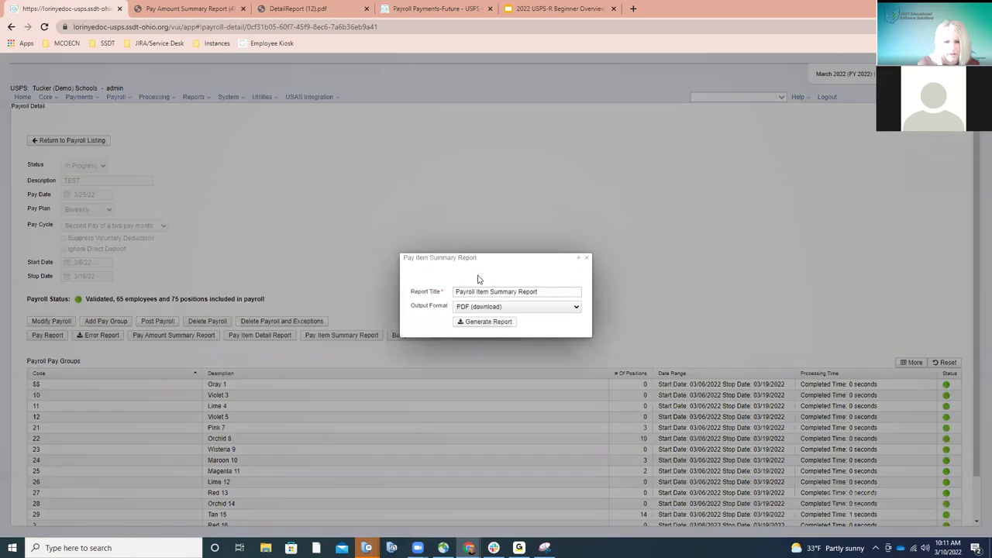
{"action": "left_click", "coordinate": [488, 324]}
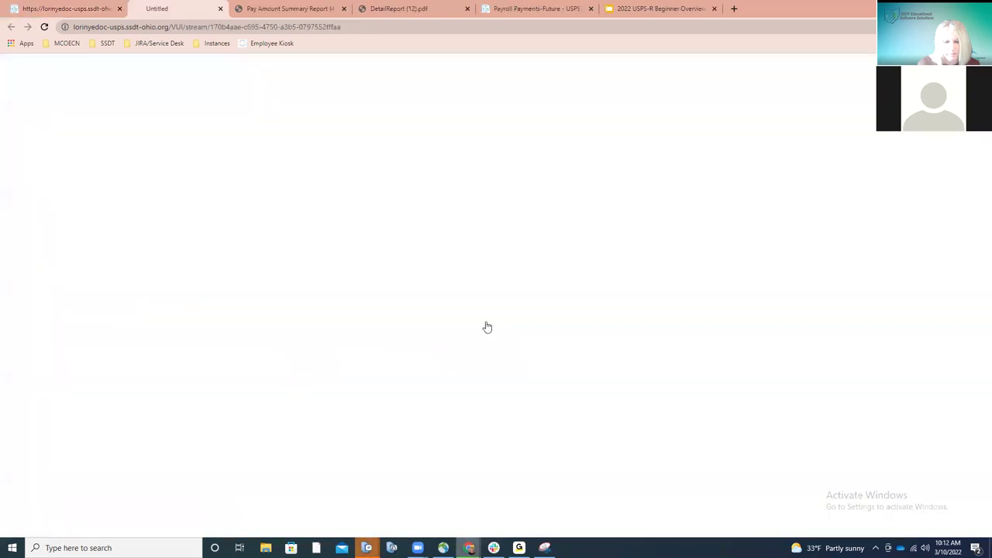
Step: Open the Payroll Item Summary Report PDF, review the payroll item amounts, and close it
{"action": "left_click", "coordinate": [85, 525]}
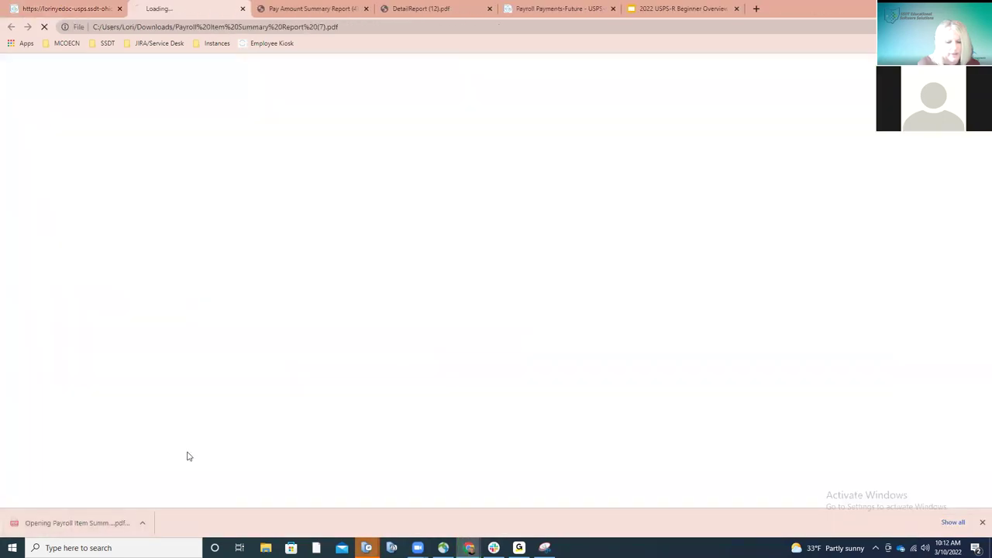
{"action": "scroll", "coordinate": [388, 325], "scroll_direction": "down", "scroll_amount": 6}
{"action": "scroll", "coordinate": [390, 326], "scroll_direction": "down", "scroll_amount": 2}
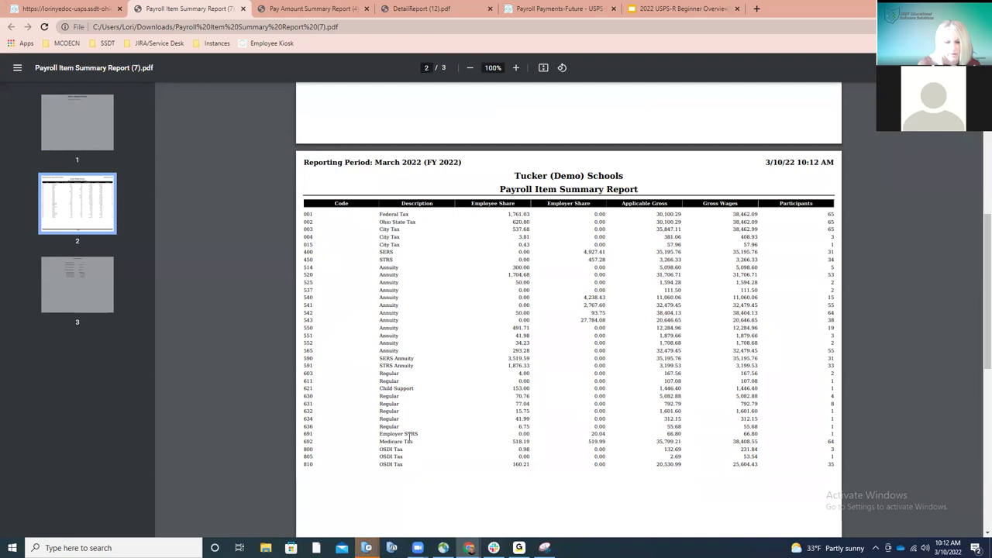
{"action": "left_click", "coordinate": [242, 9]}
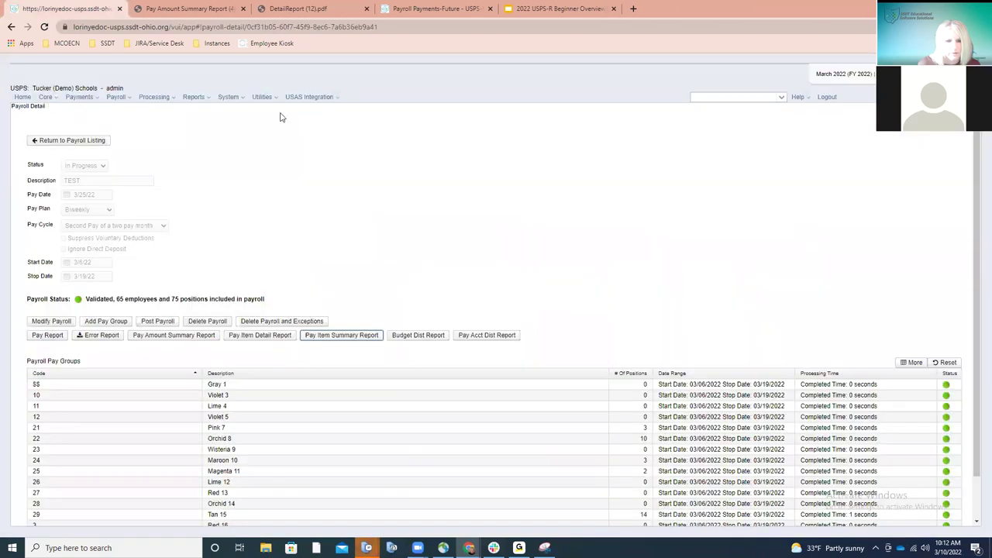
Step: Generate the TEST payroll's Budget Distribution Report as a PDF sorted by Full Account and review its account lines
{"action": "left_click", "coordinate": [437, 338]}
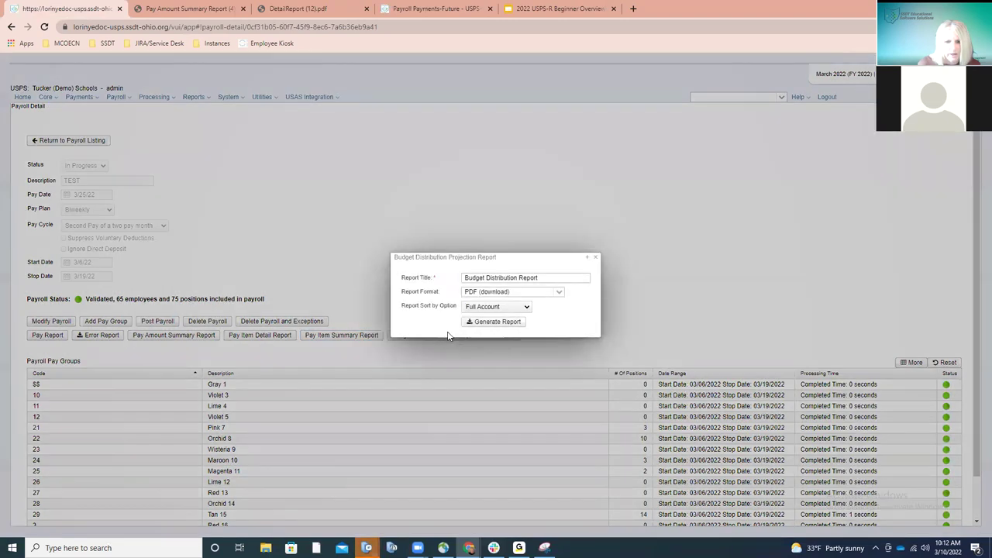
{"action": "left_click", "coordinate": [468, 322]}
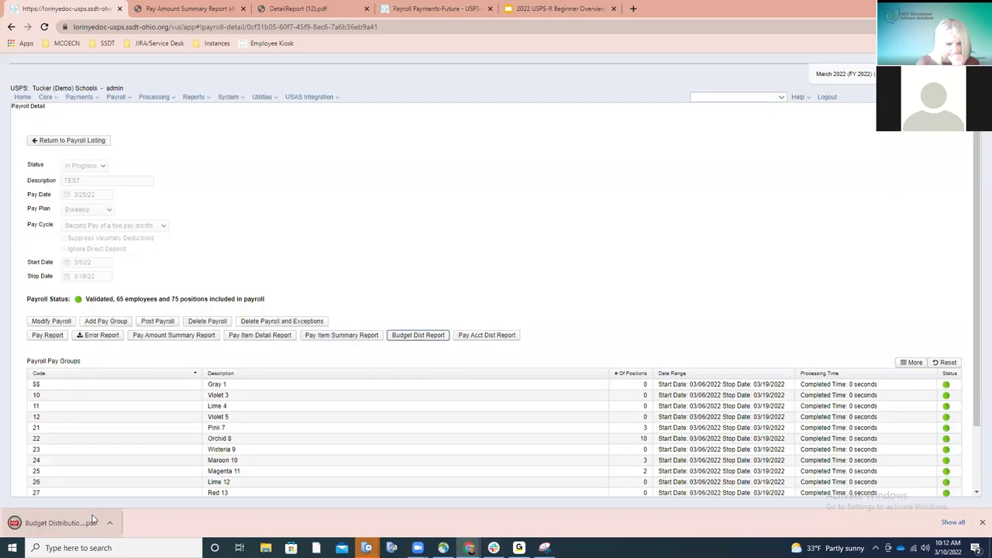
{"action": "left_click", "coordinate": [95, 519]}
{"action": "scroll", "coordinate": [346, 320], "scroll_direction": "down", "scroll_amount": 6}
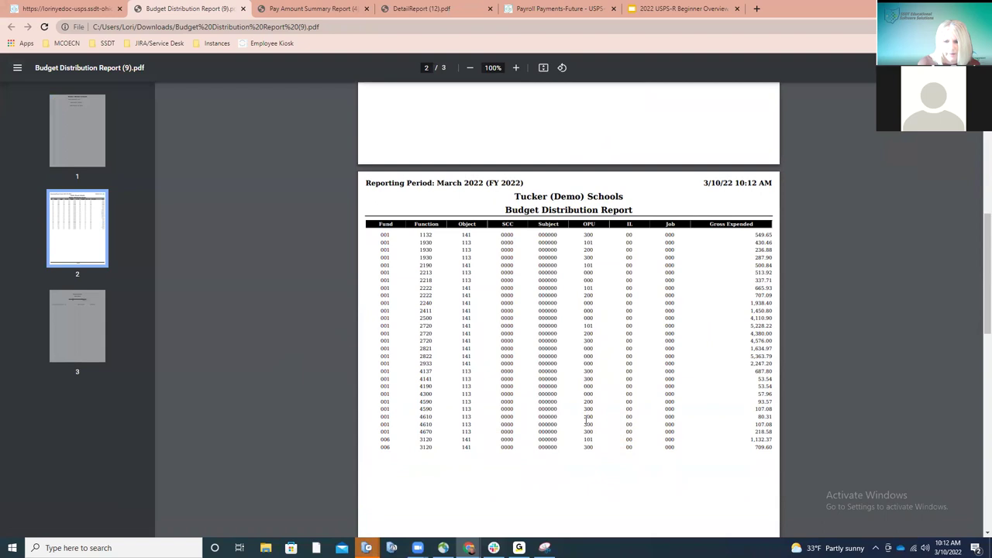
Step: Generate the TEST payroll's Payroll Account Distribution Detail Report as a PDF sorted by Full Account and review its budget subtotals
{"action": "left_click", "coordinate": [77, 8]}
{"action": "left_click", "coordinate": [490, 338]}
{"action": "left_click", "coordinate": [492, 323]}
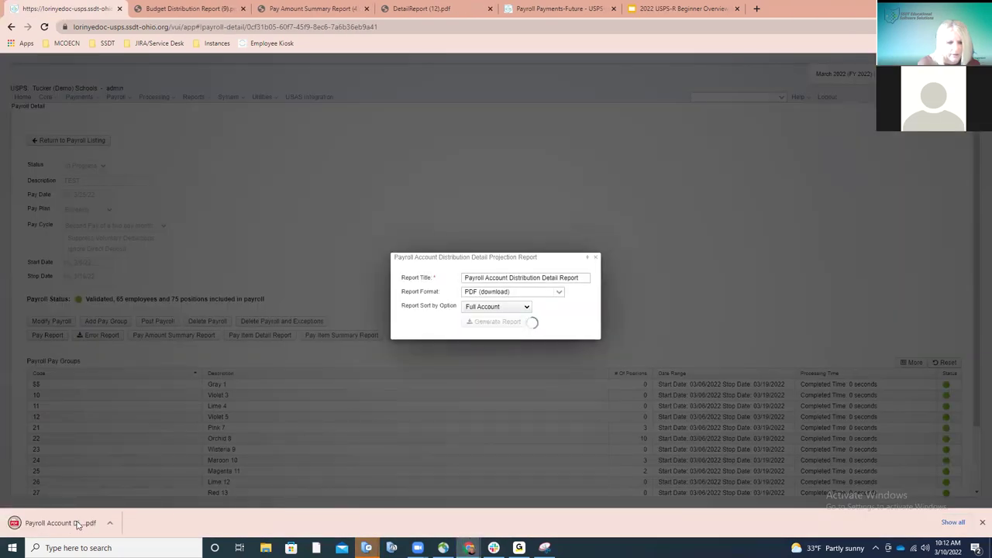
{"action": "left_click", "coordinate": [78, 524]}
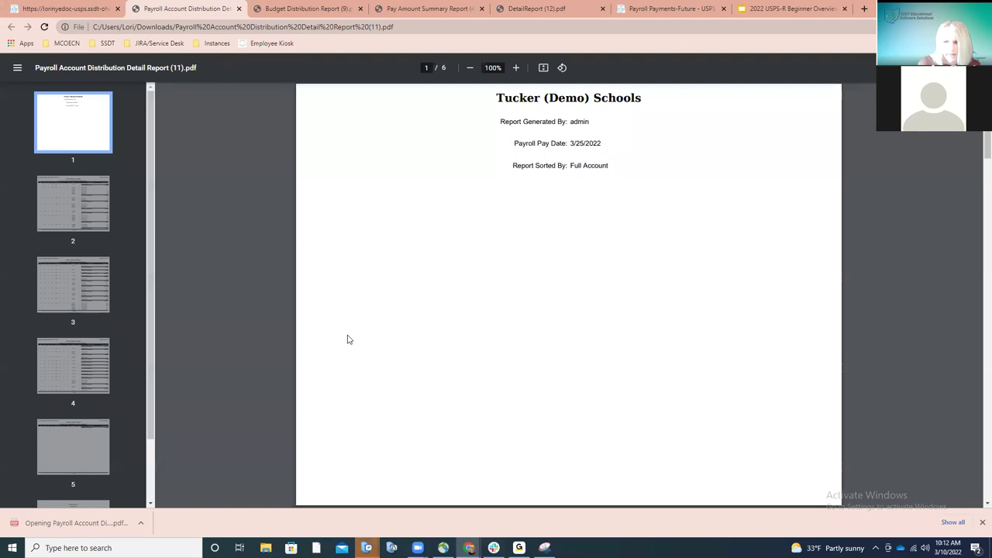
{"action": "scroll", "coordinate": [347, 339], "scroll_direction": "down", "scroll_amount": 7}
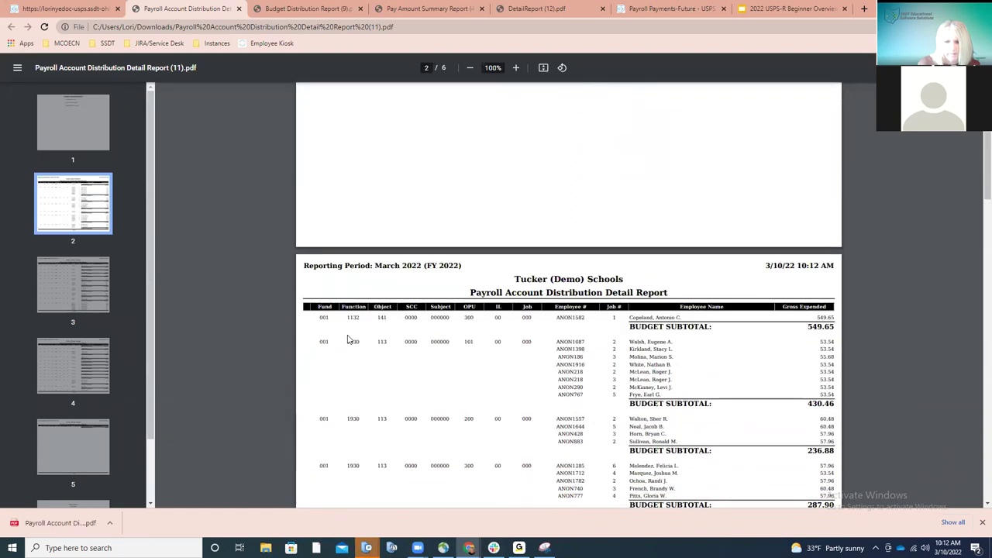
{"action": "scroll", "coordinate": [348, 339], "scroll_direction": "down", "scroll_amount": 1}
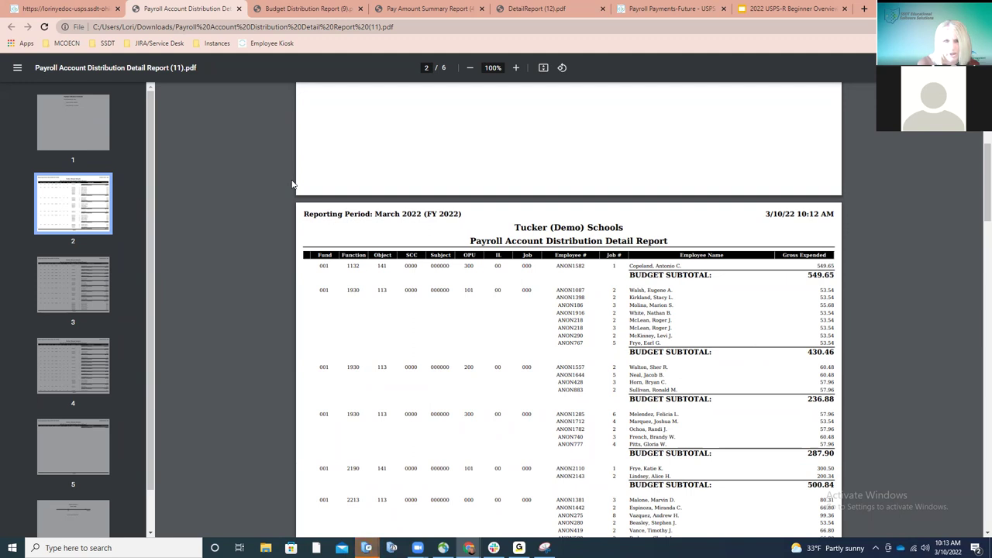
Step: Return to the TEST payroll's details and post the payroll
{"action": "left_click", "coordinate": [102, 13]}
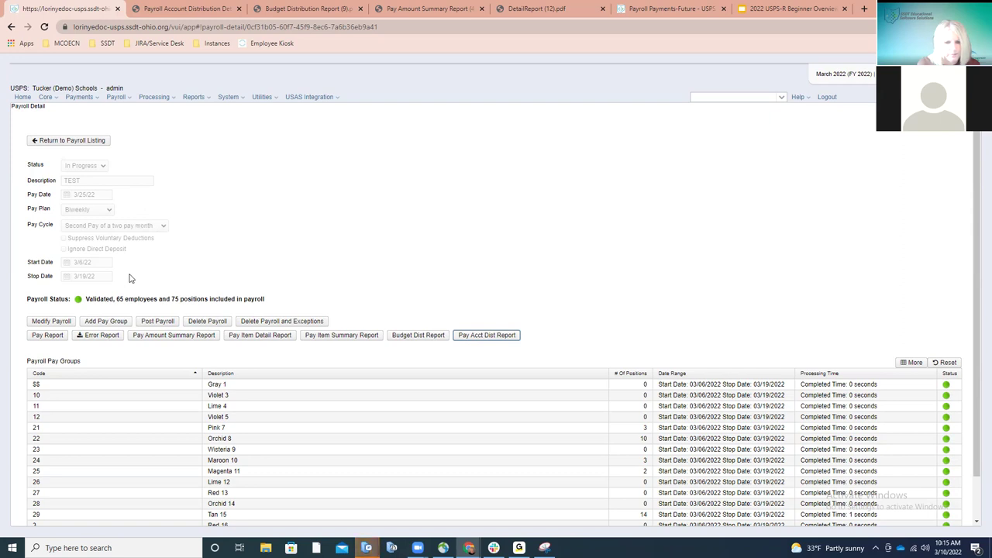
{"action": "scroll", "coordinate": [206, 286], "scroll_direction": "down", "scroll_amount": 1}
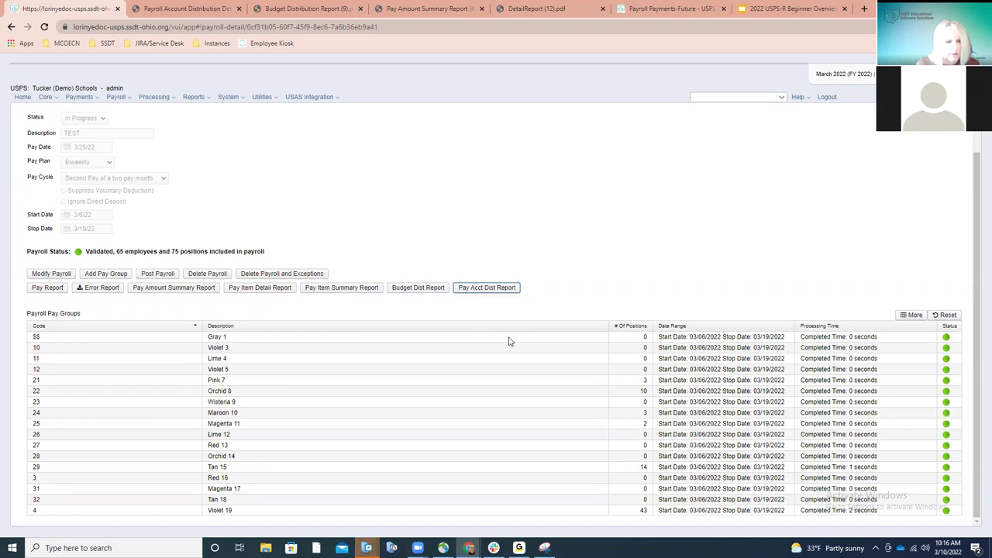
{"action": "left_click", "coordinate": [157, 274]}
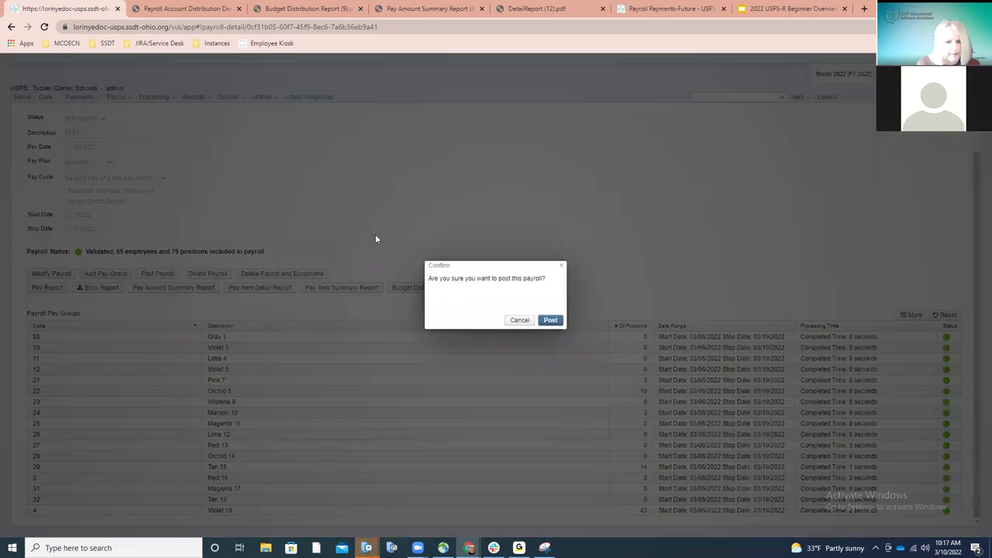
{"action": "left_click", "coordinate": [551, 324]}
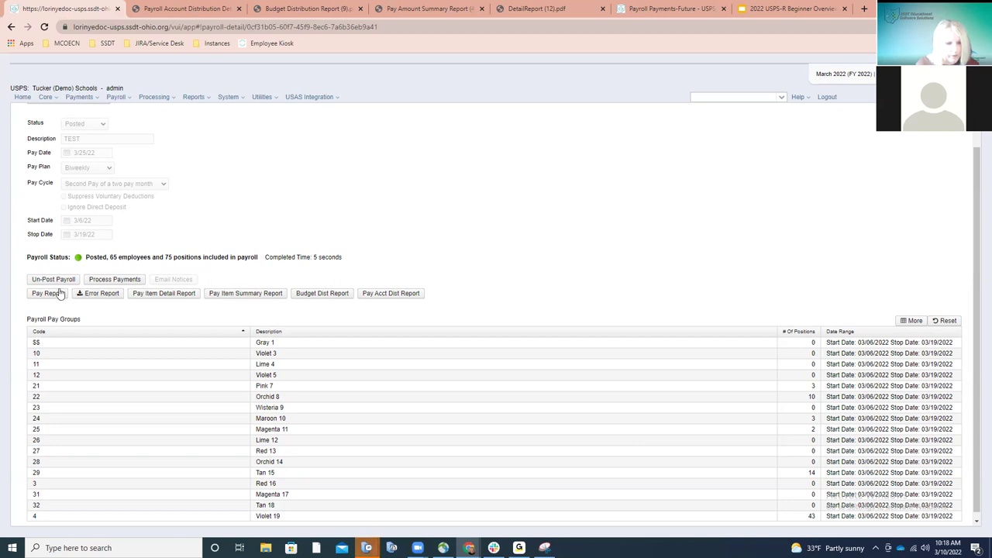
Step: Open payment processing for the TEST payroll, select Checks with XML (Export) output, and view the sort options
{"action": "left_click", "coordinate": [113, 282]}
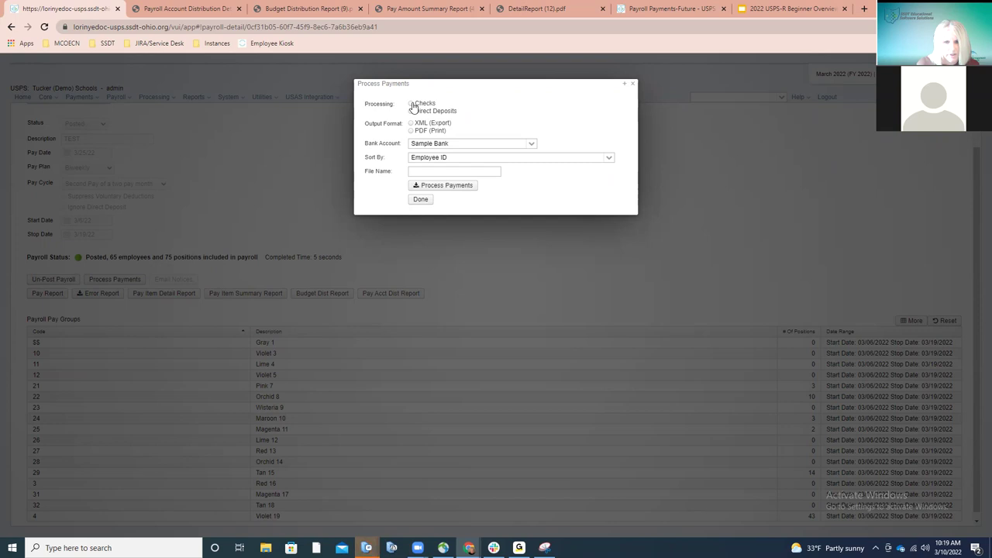
{"action": "left_click", "coordinate": [412, 104]}
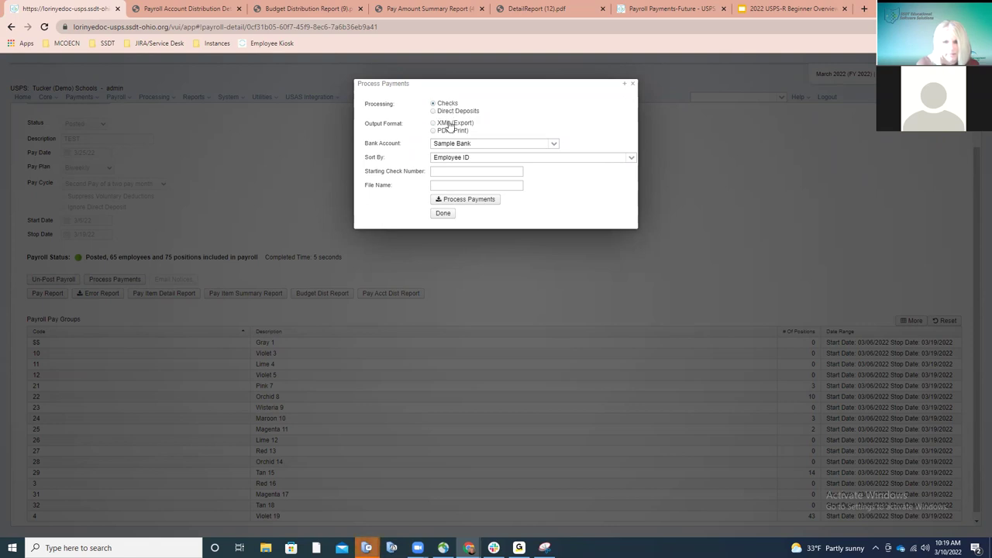
{"action": "left_click", "coordinate": [448, 126]}
{"action": "left_click", "coordinate": [628, 160]}
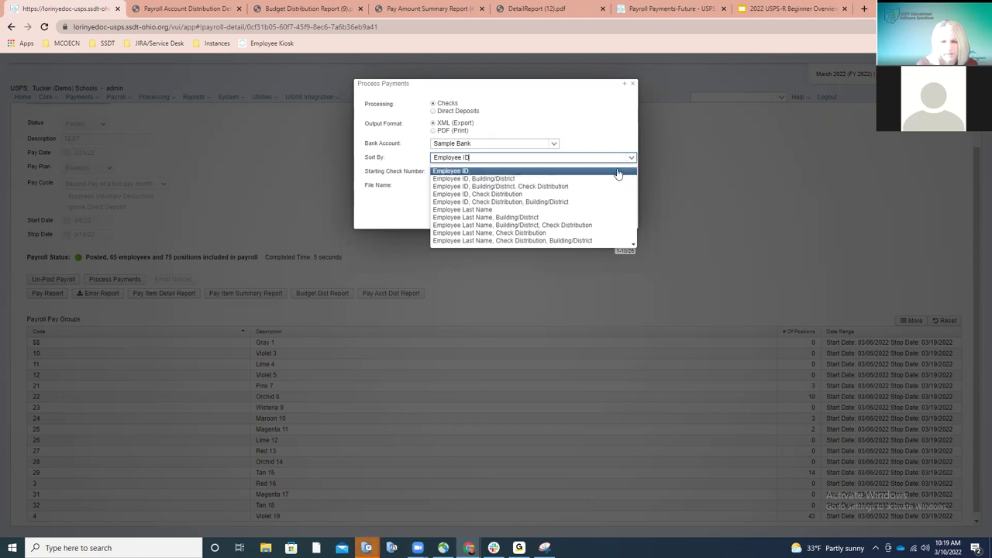
{"action": "left_click", "coordinate": [611, 141]}
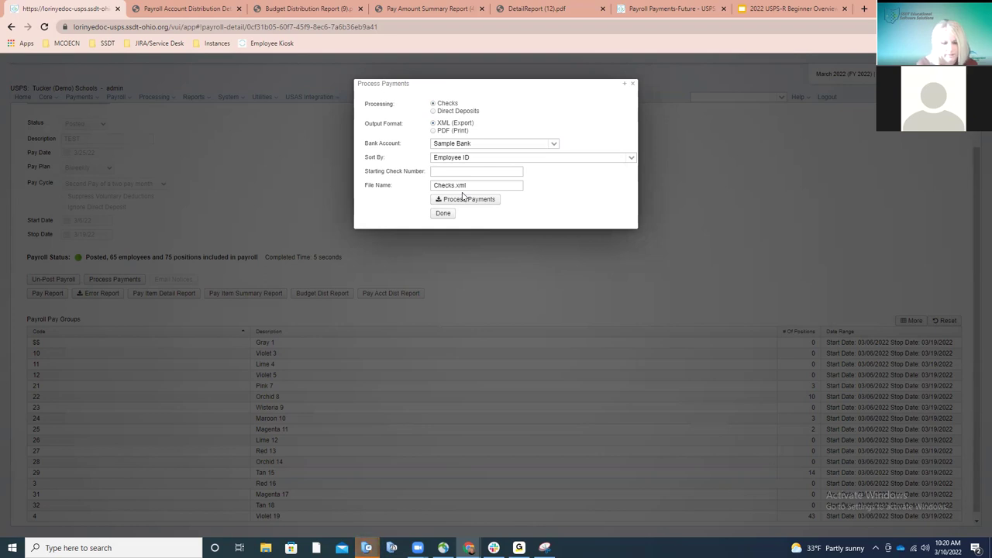
Step: Switch payment processing to Direct Deposits with PDF (Print) output and view the sort options
{"action": "left_click", "coordinate": [435, 116]}
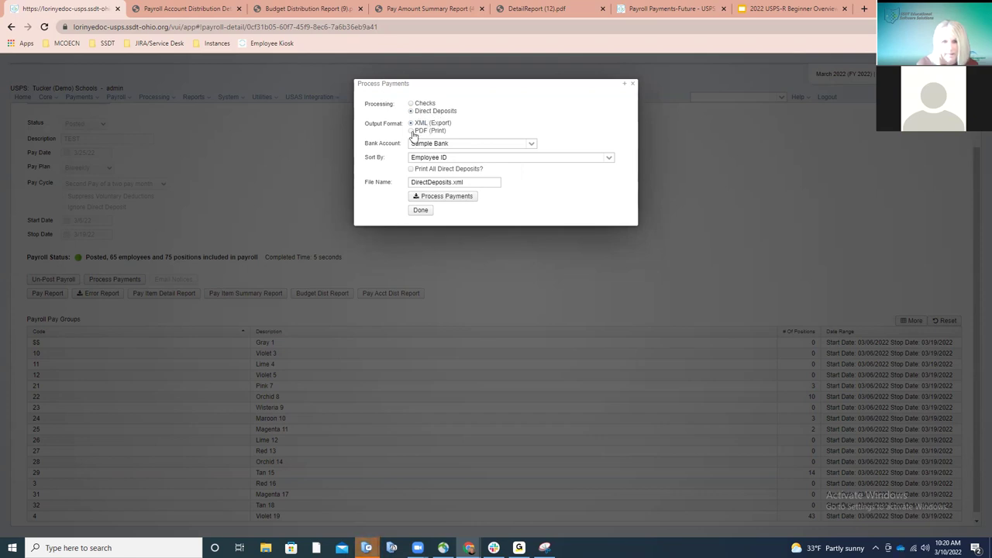
{"action": "left_click", "coordinate": [413, 131]}
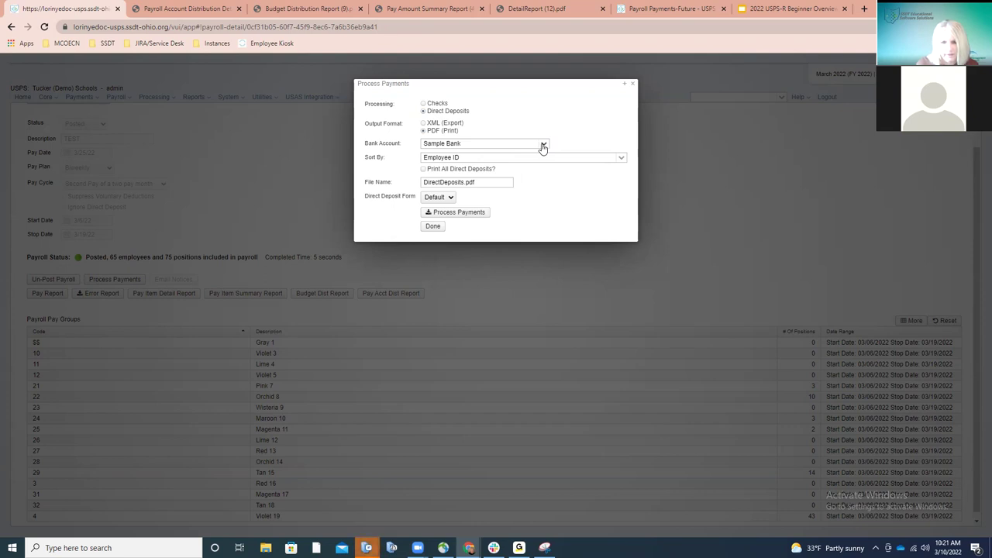
{"action": "left_click", "coordinate": [620, 160]}
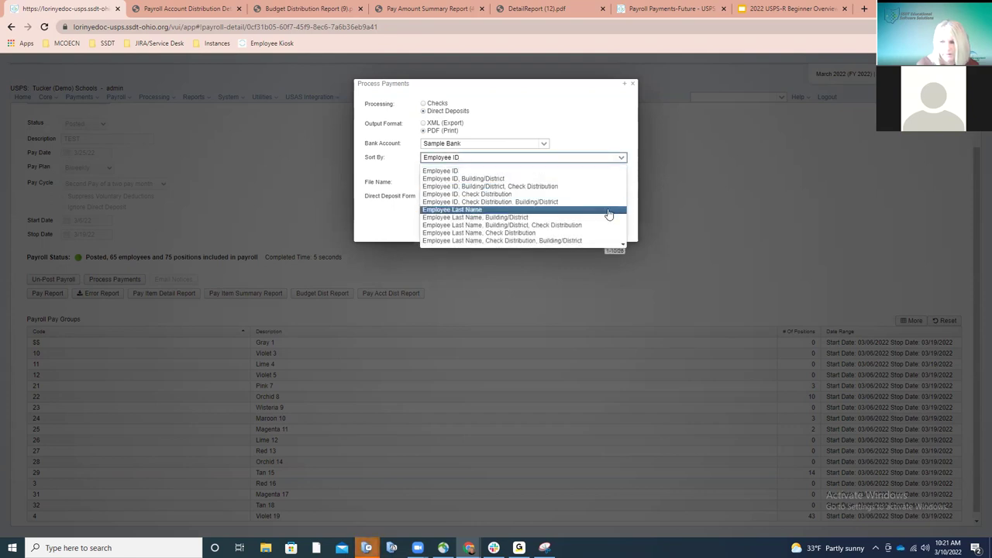
{"action": "left_click", "coordinate": [583, 136]}
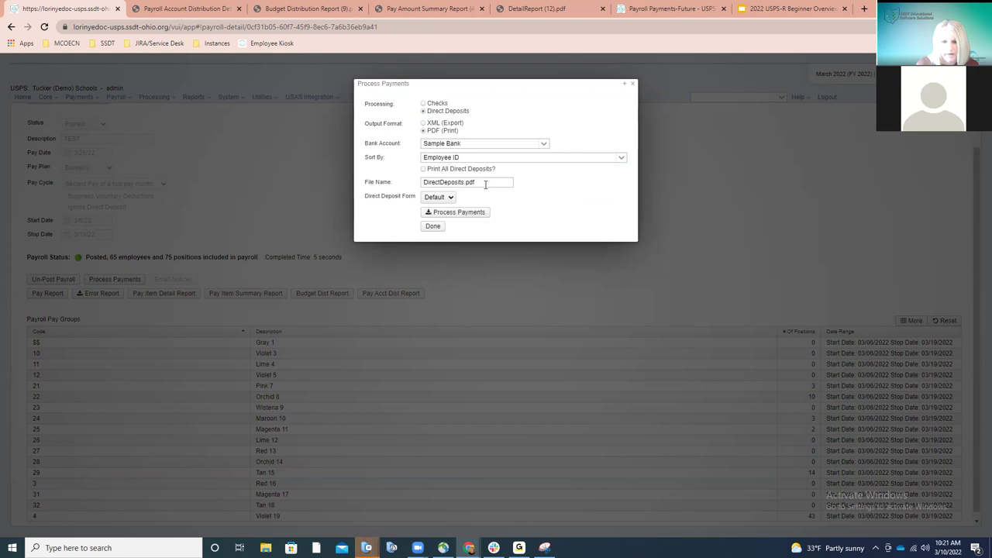
Step: Examine the available Direct Deposit Form choices and close payment processing without processing any payments
{"action": "left_click", "coordinate": [450, 198]}
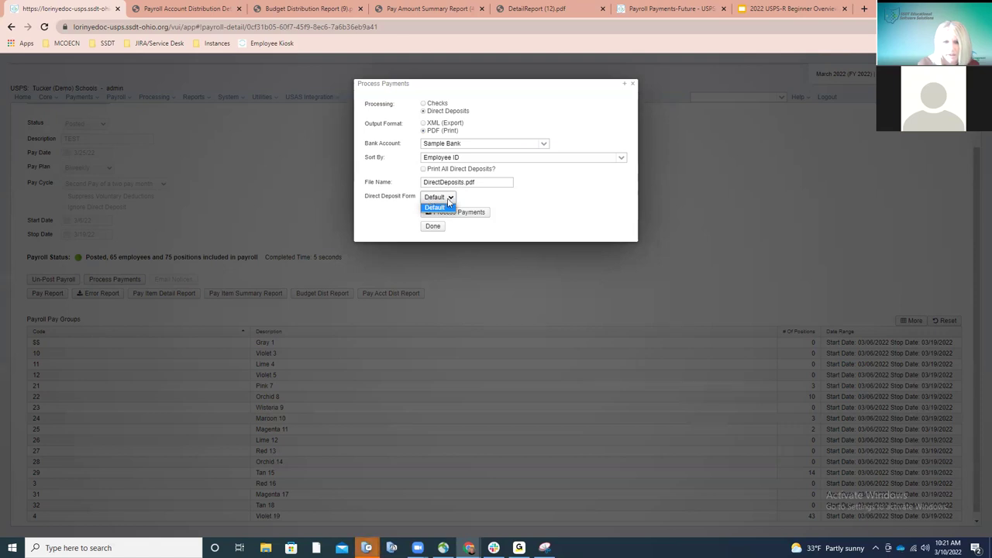
{"action": "left_click", "coordinate": [452, 198]}
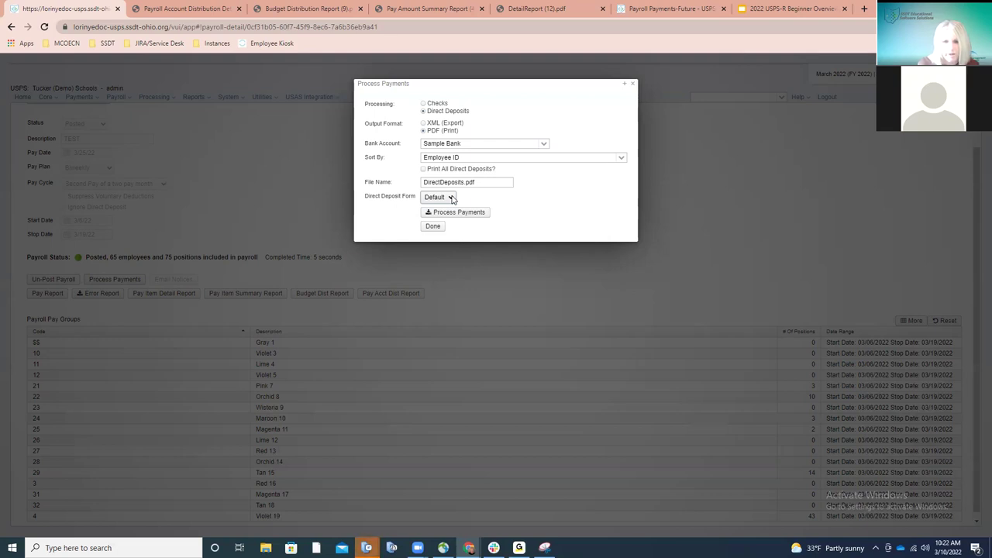
{"action": "left_click", "coordinate": [452, 198]}
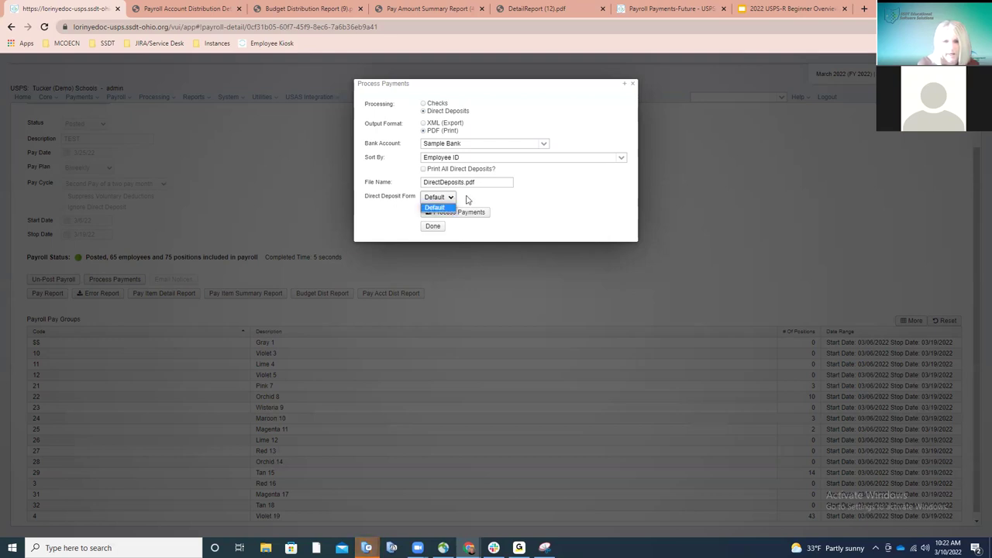
{"action": "left_click", "coordinate": [470, 200]}
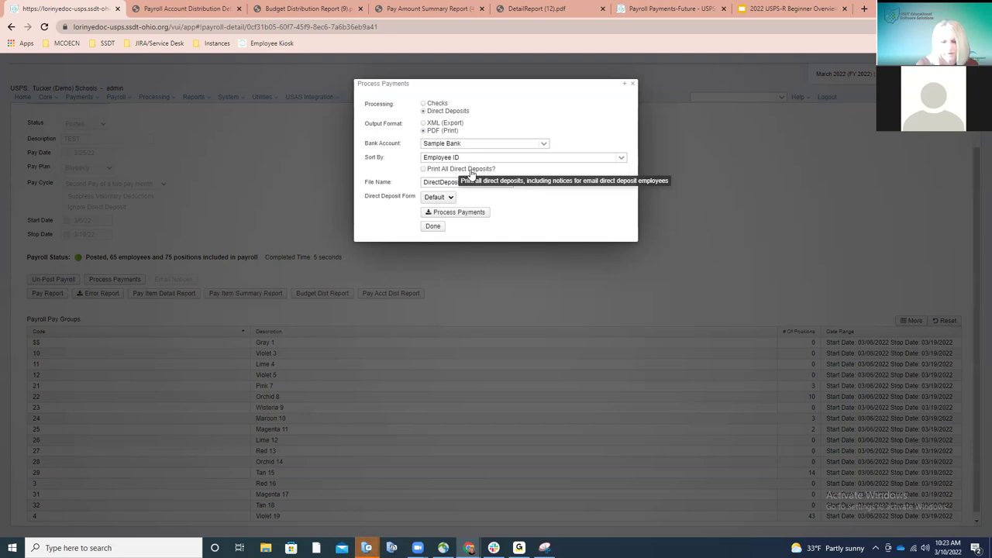
{"action": "left_click", "coordinate": [633, 85]}
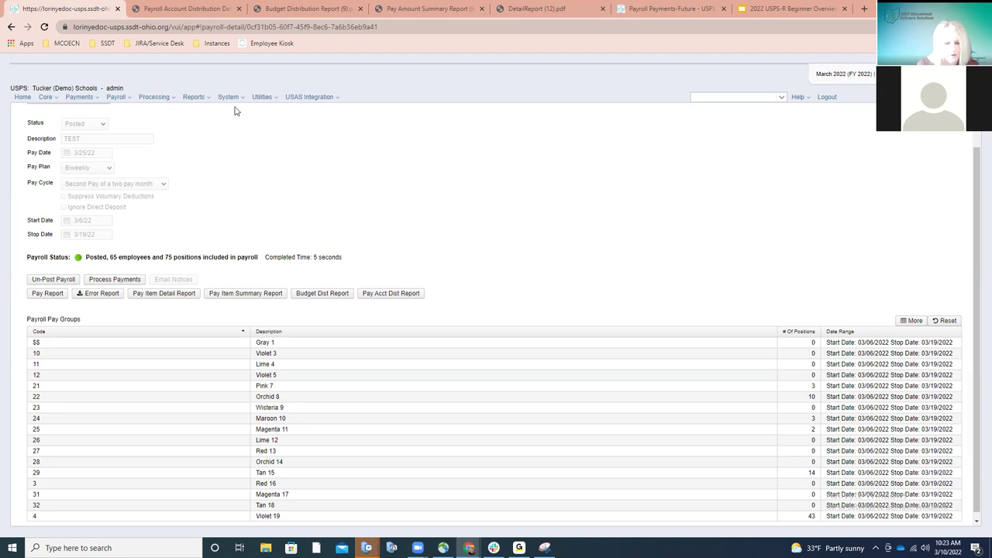
Step: Open the ACH Submission report page and examine the ACH Source choices for the 3/25/22 pay date
{"action": "key", "text": "Tab"}
{"action": "left_click", "coordinate": [172, 102]}
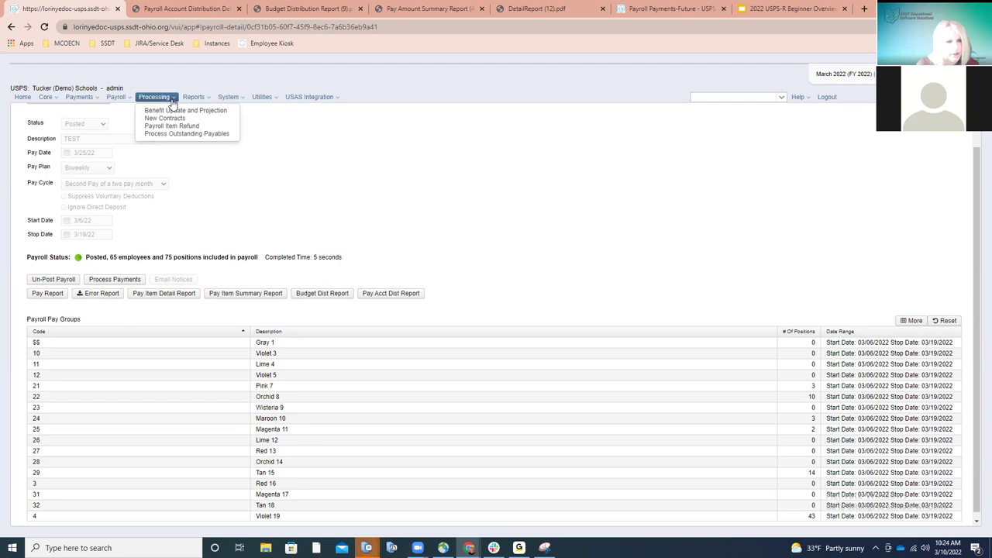
{"action": "left_click", "coordinate": [191, 99]}
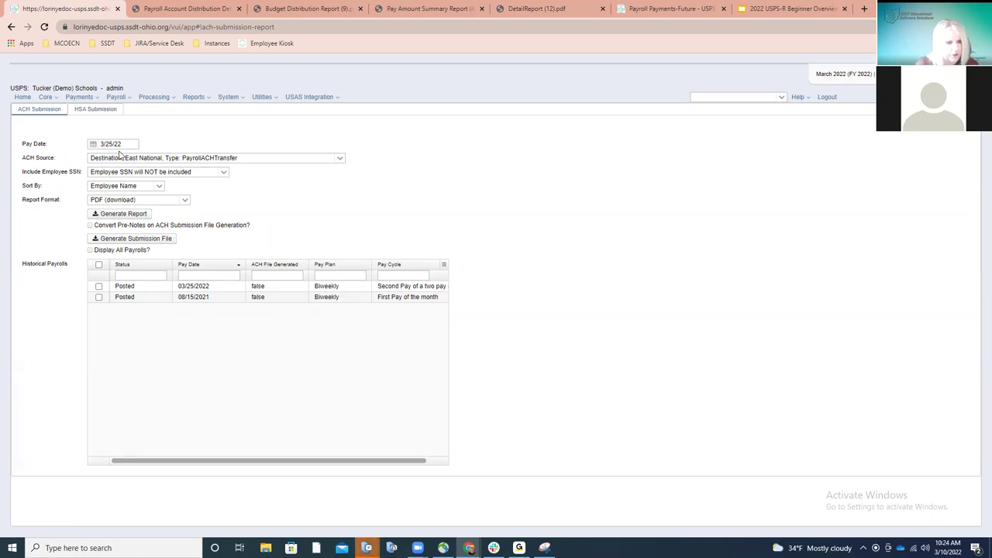
{"action": "left_click", "coordinate": [339, 160]}
{"action": "left_click", "coordinate": [338, 161]}
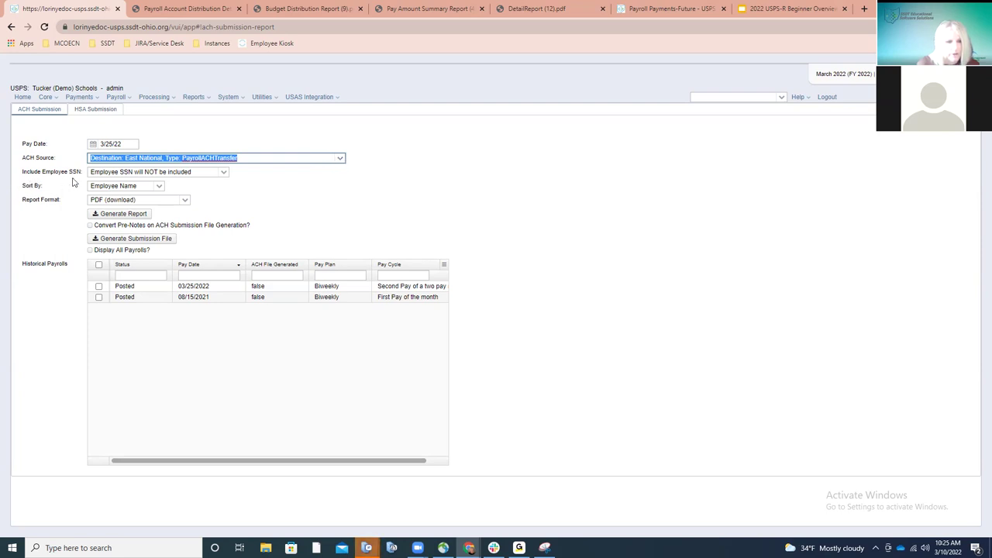
Step: Examine the Include Employee SSN choices for the ACH submission, keeping the option that does not include the SSN
{"action": "left_click", "coordinate": [224, 173]}
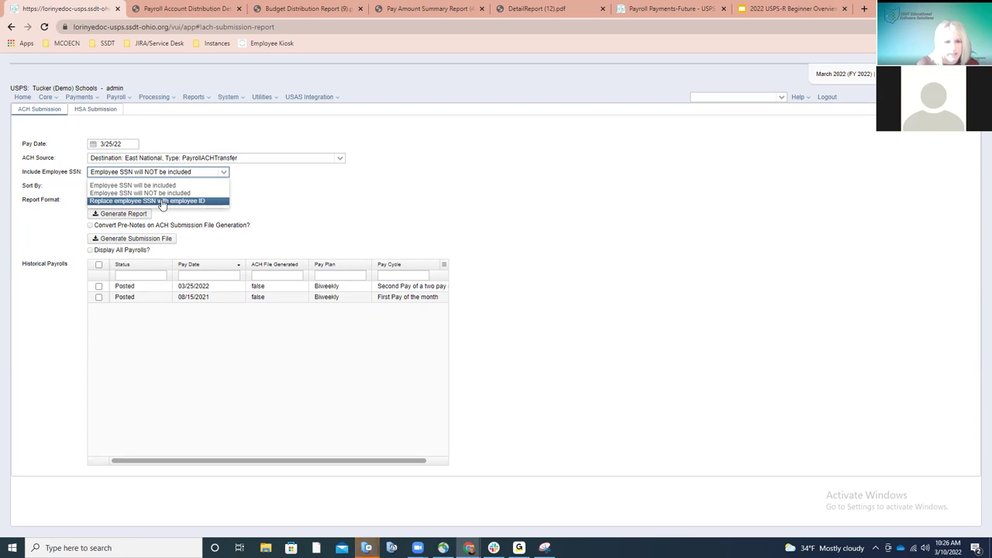
{"action": "left_click", "coordinate": [225, 191]}
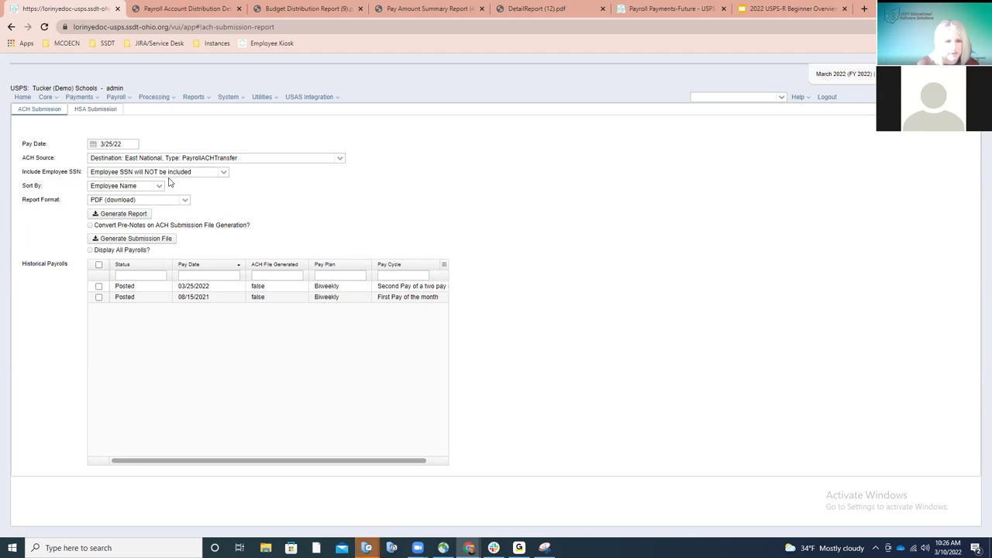
{"action": "left_click", "coordinate": [223, 173]}
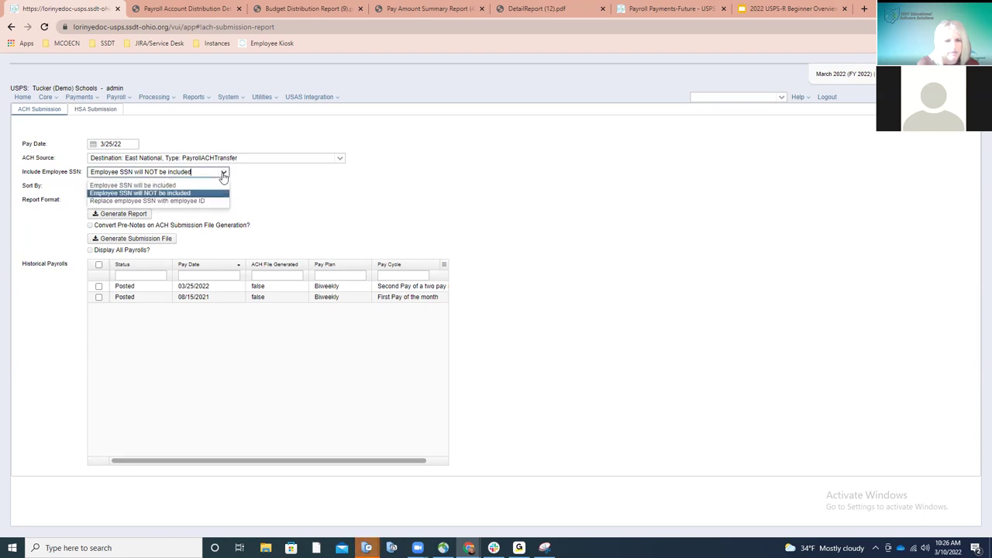
{"action": "left_click", "coordinate": [225, 174]}
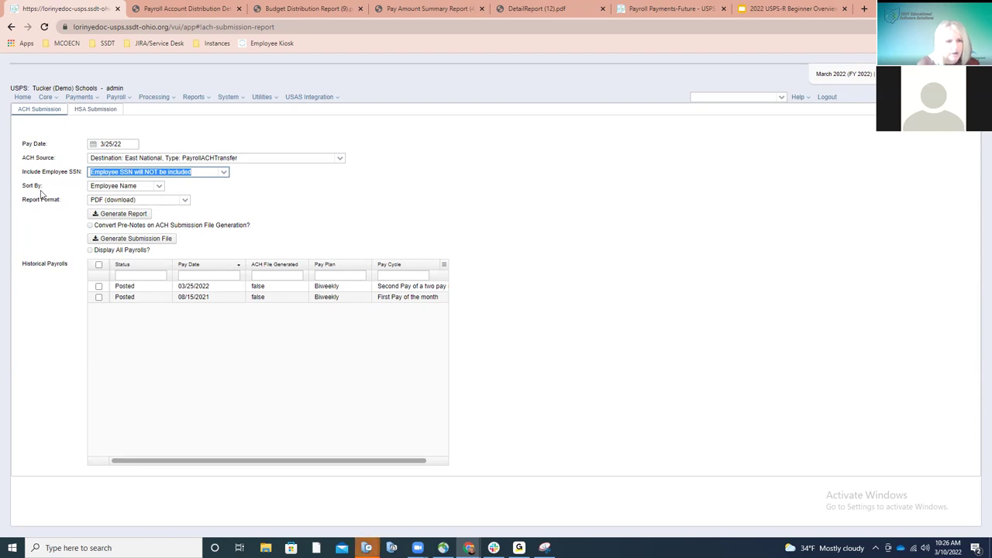
Step: Check the sort choices, keep Employee Name, and generate the ACH Submission Report as a PDF for the 03/25/2022 payroll
{"action": "left_click", "coordinate": [156, 190]}
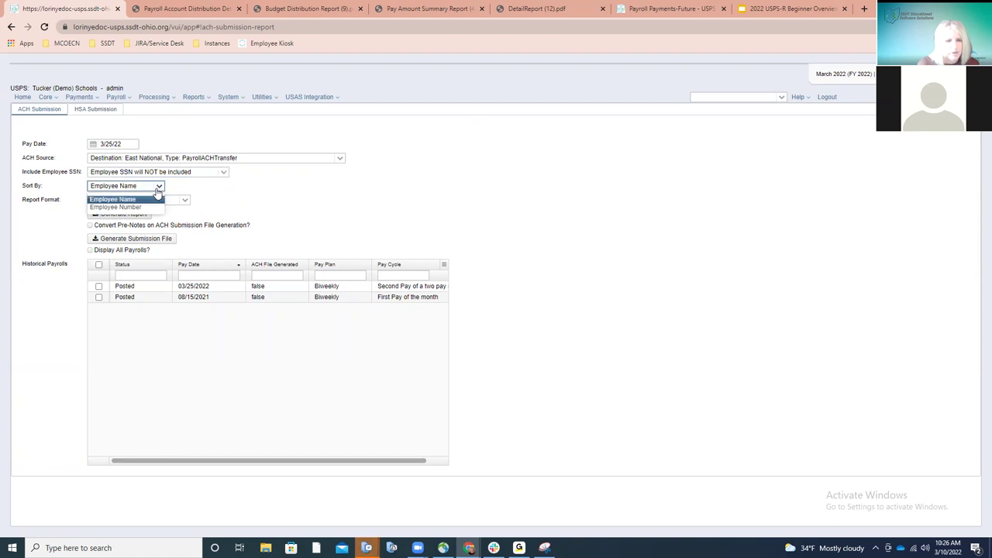
{"action": "left_click", "coordinate": [157, 191]}
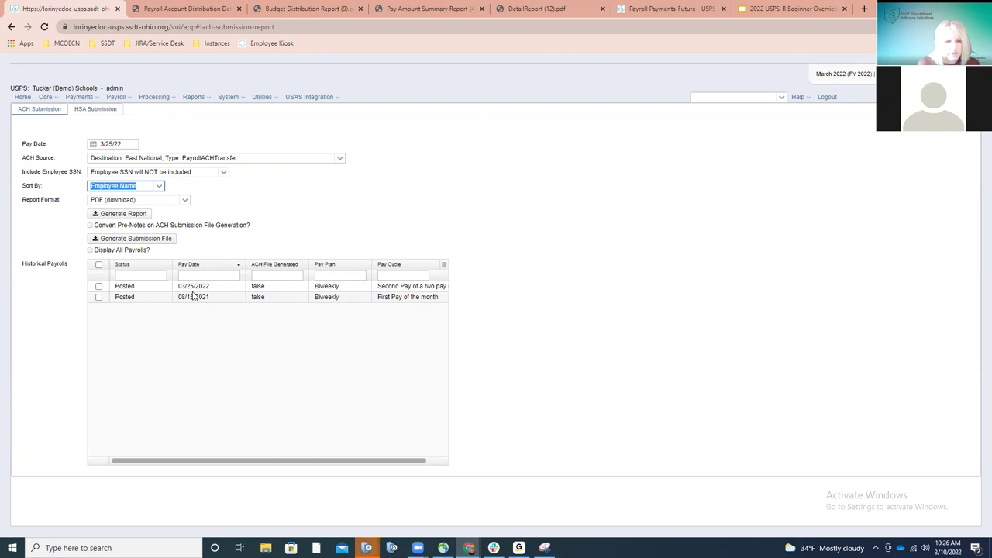
{"action": "left_click", "coordinate": [100, 287]}
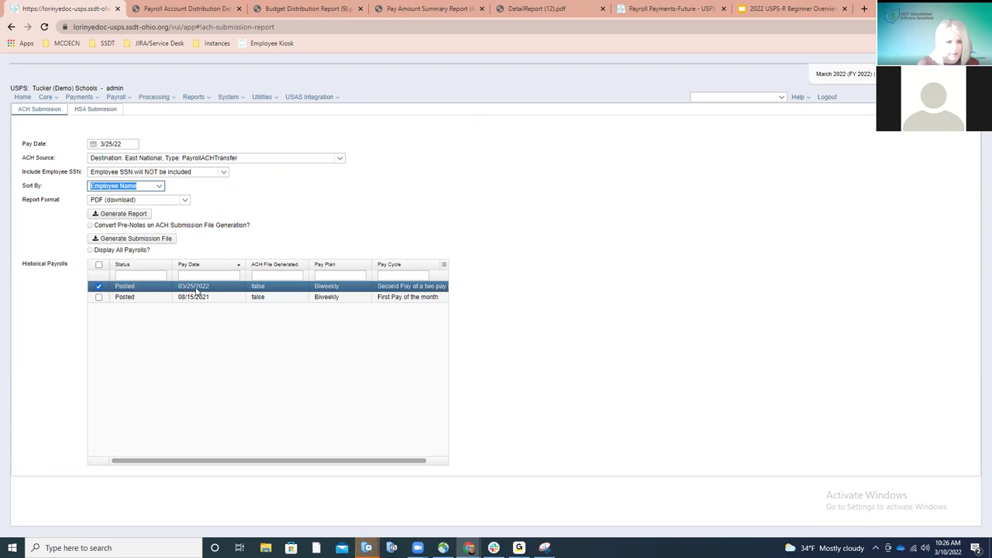
{"action": "left_click", "coordinate": [134, 216]}
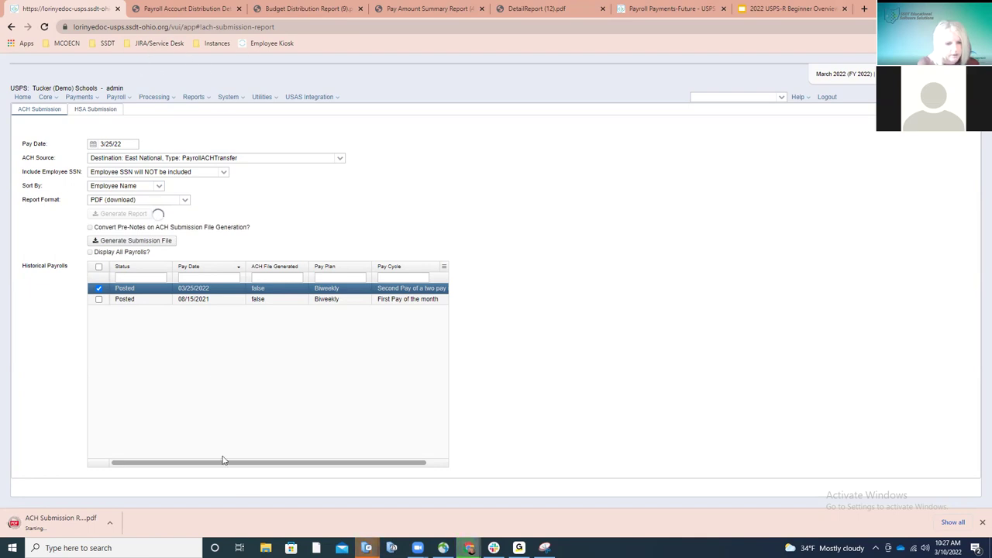
Step: Open Payroll Report (83) from the Downloads folder in File Explorer
{"action": "left_click", "coordinate": [265, 548]}
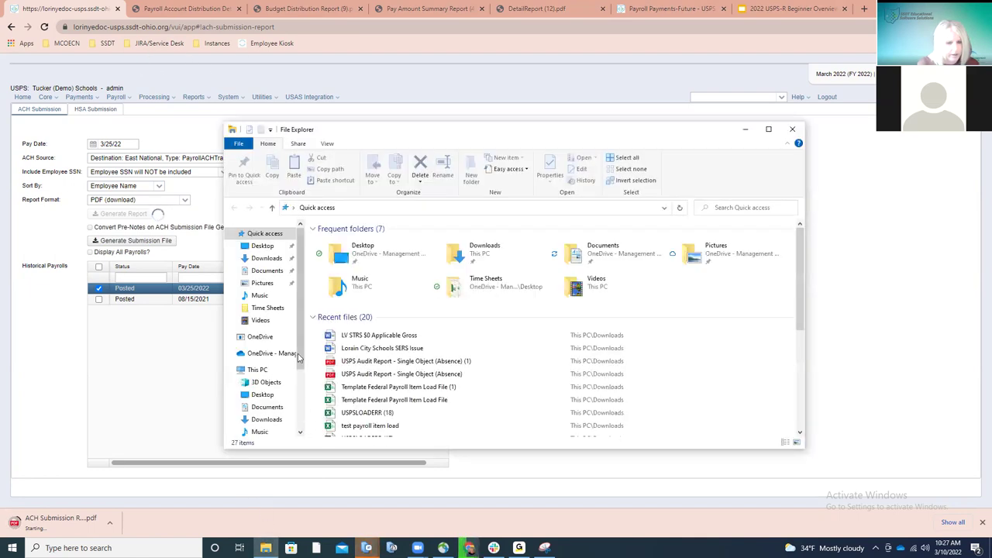
{"action": "left_click", "coordinate": [271, 259]}
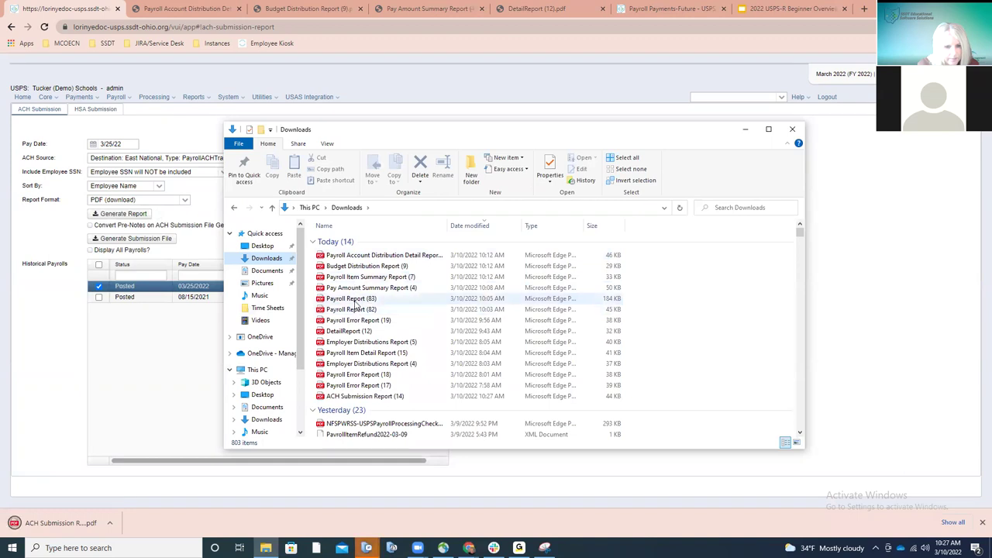
{"action": "double_click", "coordinate": [353, 298]}
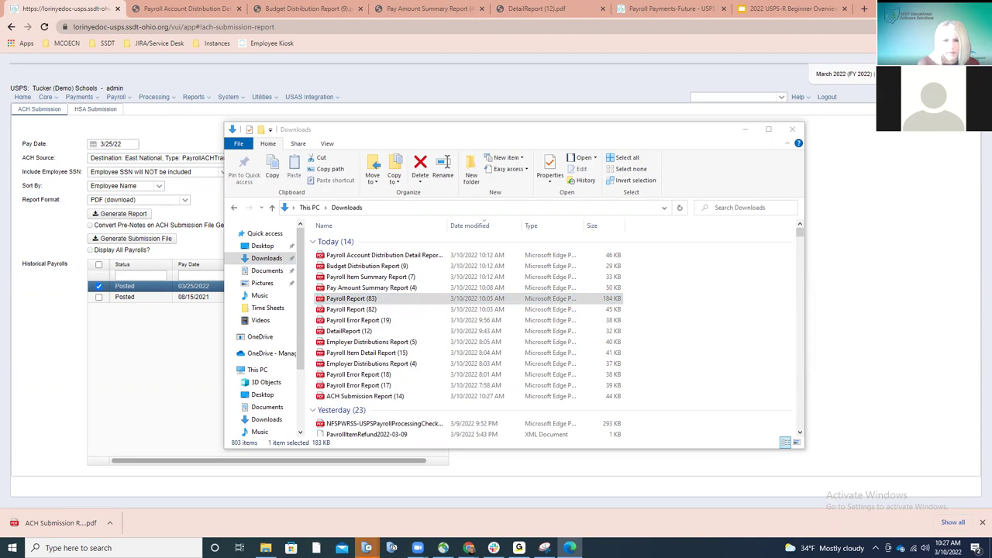
Step: Examine the total net and direct deposit amounts in the payroll report's closing summary, and put away the report and Downloads windows
{"action": "scroll", "coordinate": [826, 186], "scroll_direction": "down", "scroll_amount": 10}
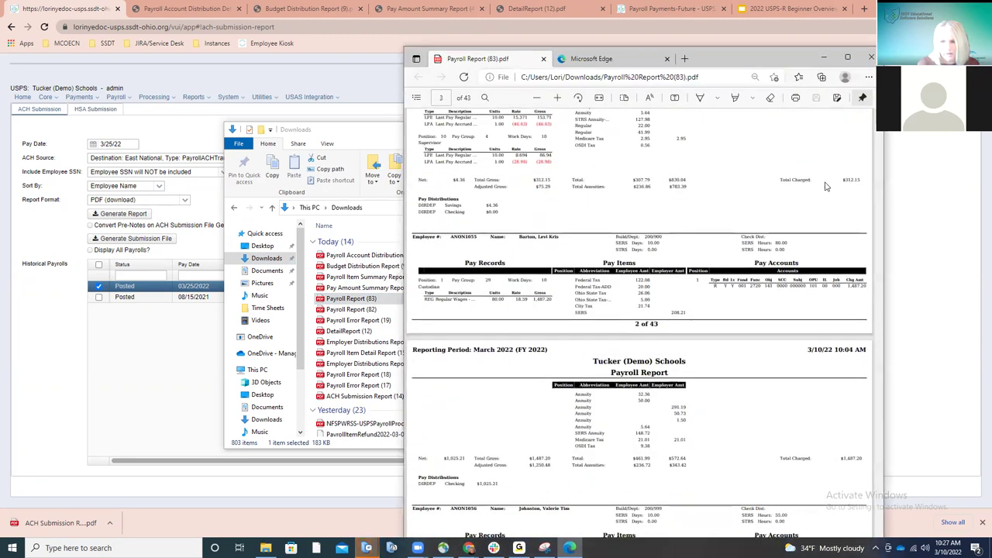
{"action": "left_click_drag", "start_coordinate": [875, 130], "coordinate": [881, 537]}
{"action": "scroll", "coordinate": [644, 356], "scroll_direction": "down", "scroll_amount": 6}
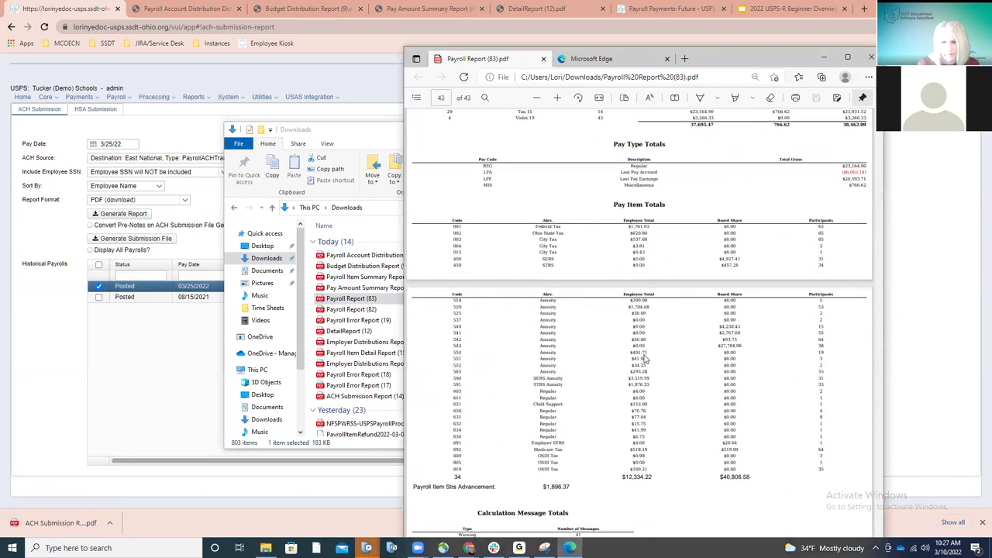
{"action": "scroll", "coordinate": [643, 357], "scroll_direction": "up", "scroll_amount": 3}
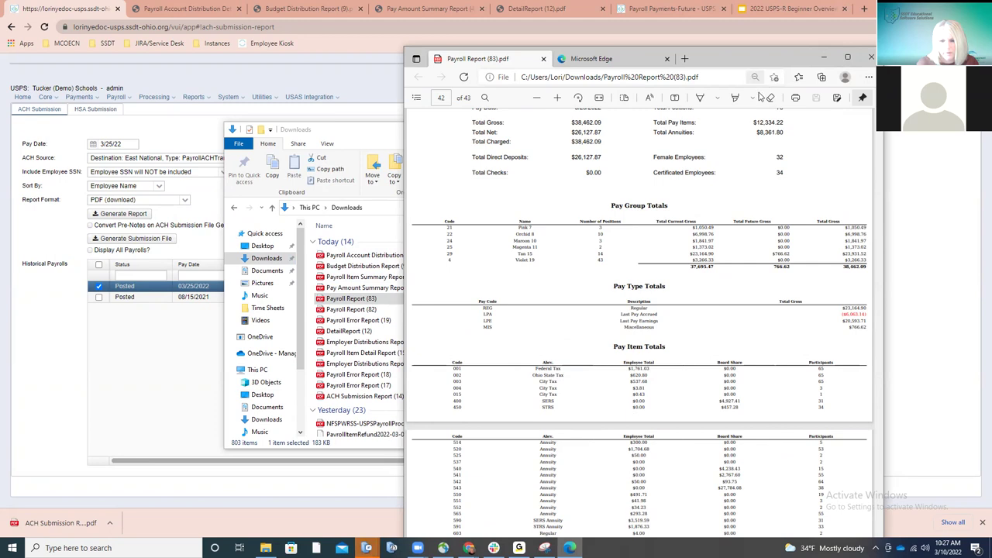
{"action": "scroll", "coordinate": [717, 192], "scroll_direction": "up", "scroll_amount": 1}
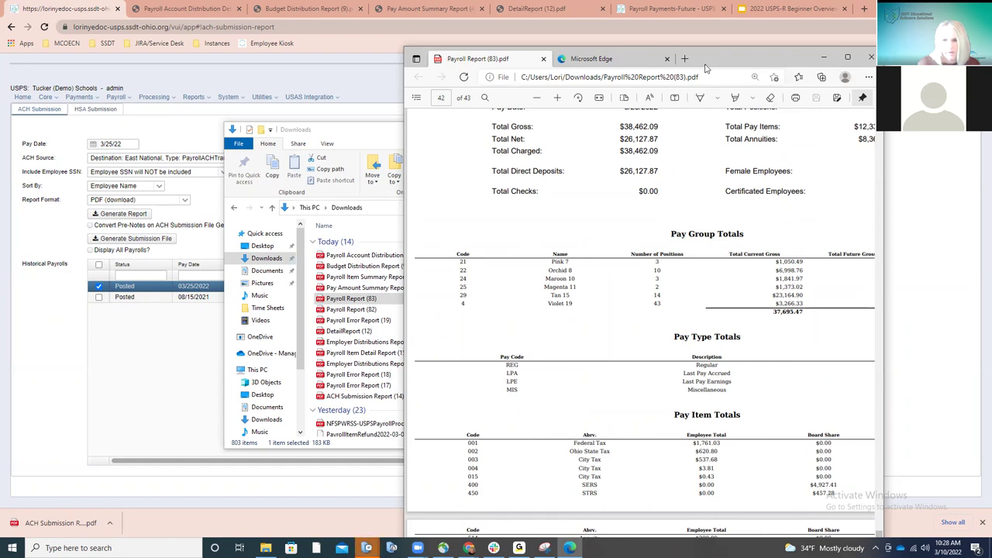
{"action": "left_click", "coordinate": [824, 56]}
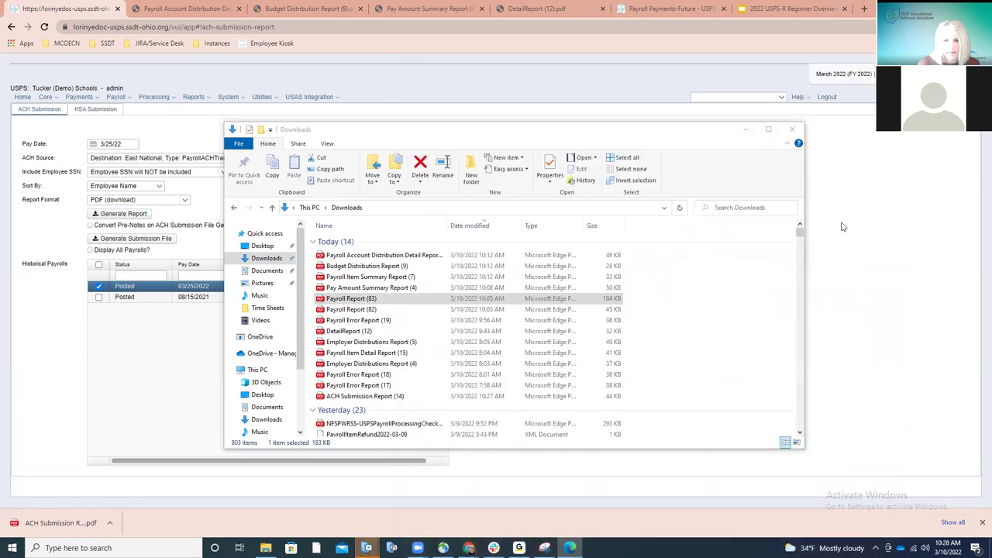
{"action": "left_click", "coordinate": [791, 129]}
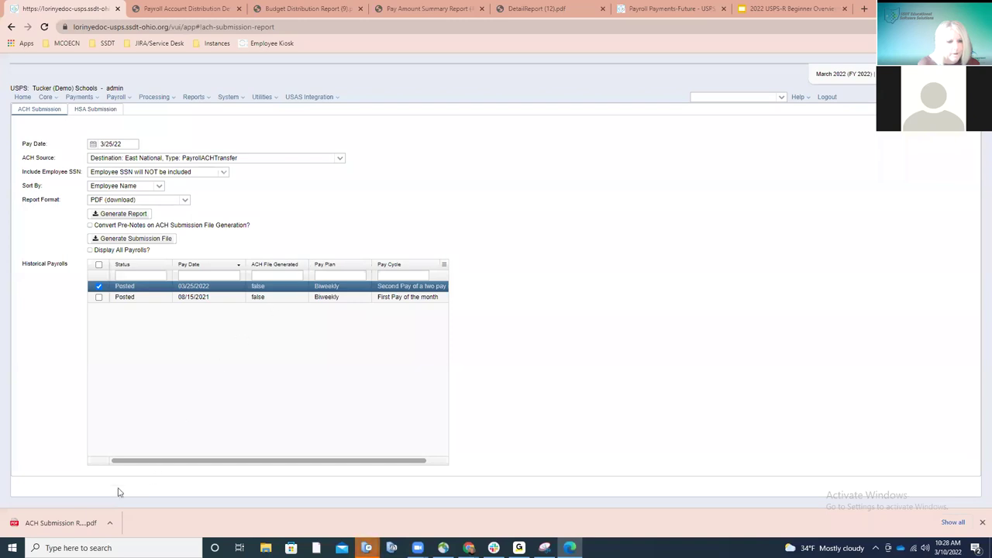
Step: Open the downloaded ACH Submission Report and examine its report summary totals and the employees' credit transactions
{"action": "left_click", "coordinate": [75, 523]}
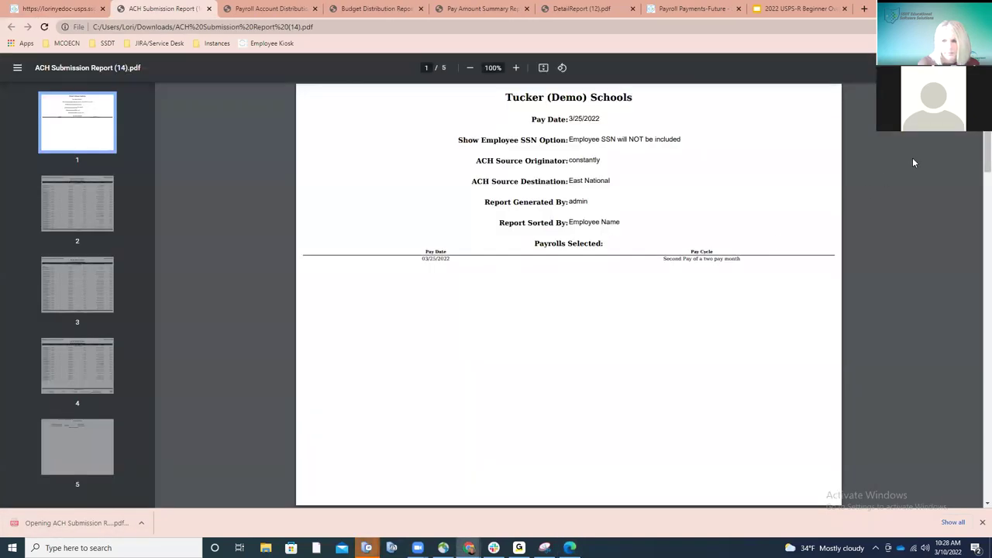
{"action": "left_click_drag", "start_coordinate": [987, 148], "coordinate": [965, 408]}
{"action": "scroll", "coordinate": [965, 408], "scroll_direction": "down", "scroll_amount": 10}
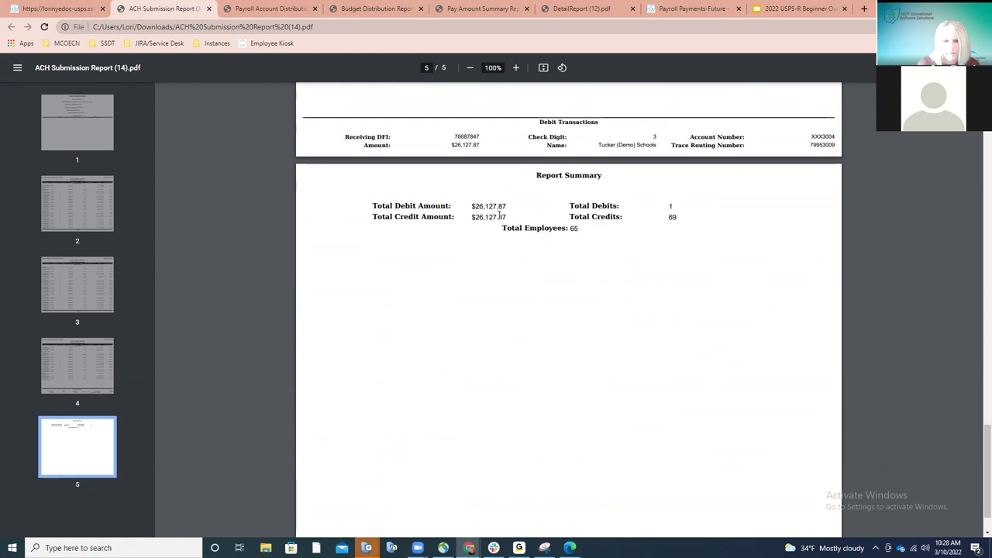
{"action": "scroll", "coordinate": [500, 214], "scroll_direction": "up", "scroll_amount": 1}
{"action": "scroll", "coordinate": [499, 214], "scroll_direction": "up", "scroll_amount": 8}
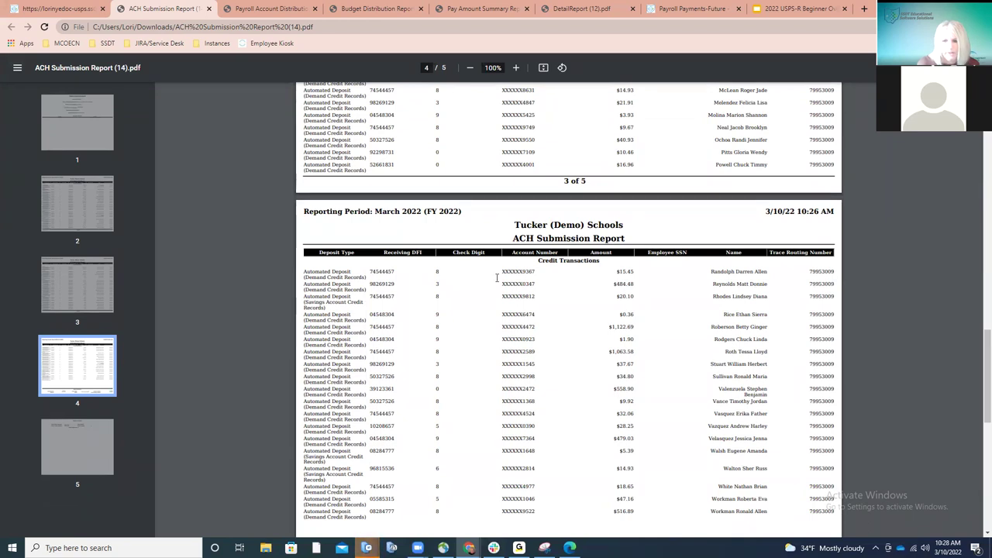
{"action": "scroll", "coordinate": [497, 278], "scroll_direction": "up", "scroll_amount": 1}
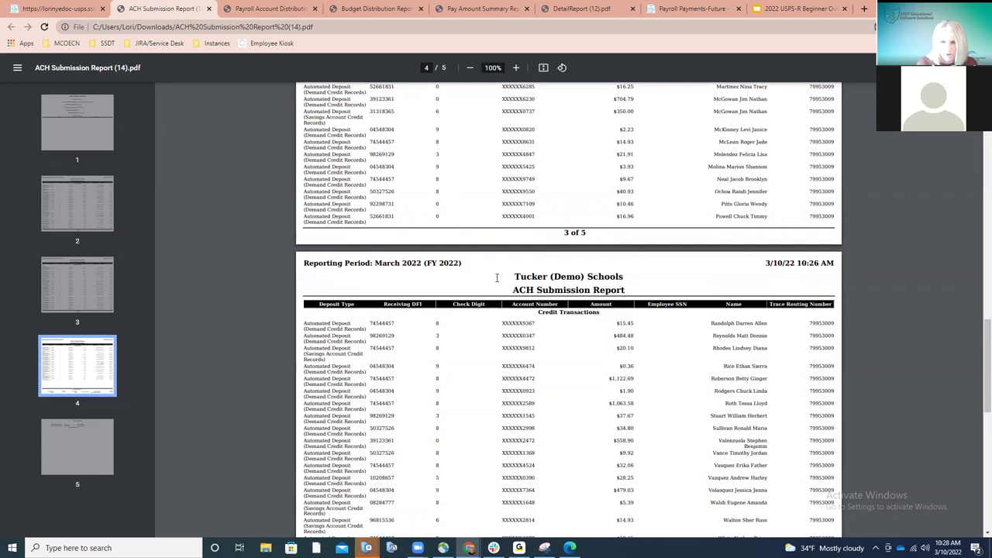
{"action": "key", "text": "ctrl+f"}
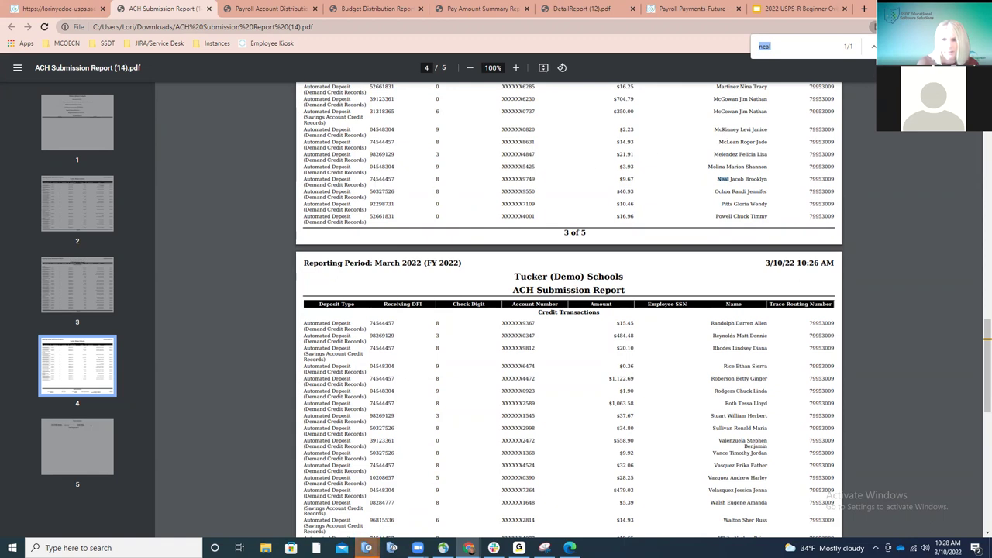
{"action": "key", "text": "Escape"}
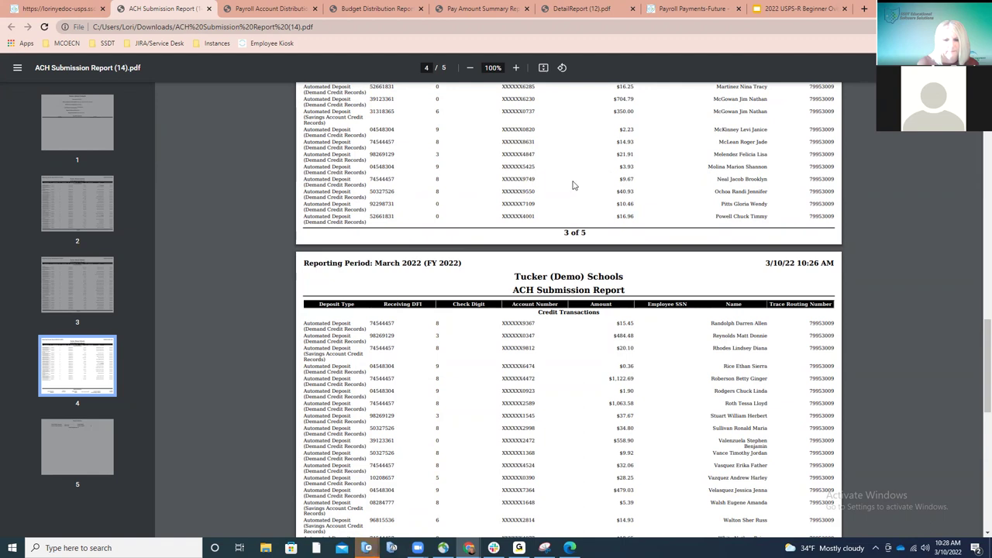
Step: Return to the ACH Submission page and generate the submission file for the posted 03/25/2022 payroll
{"action": "left_click", "coordinate": [90, 11]}
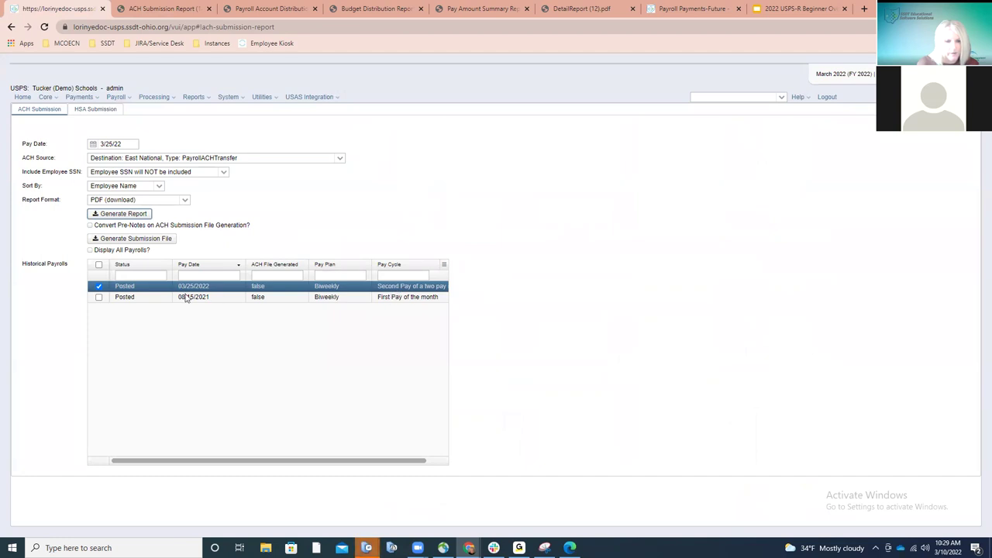
{"action": "left_click", "coordinate": [98, 288]}
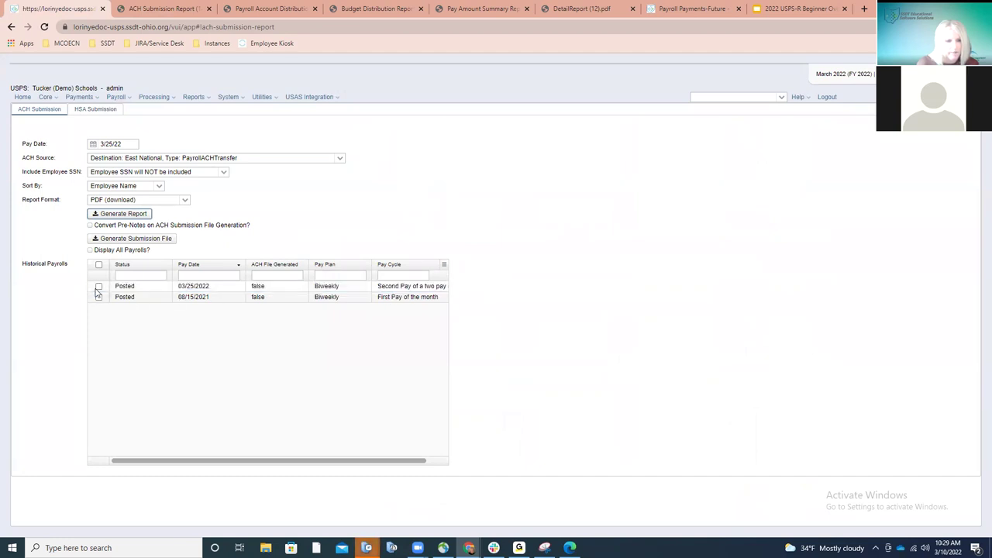
{"action": "left_click", "coordinate": [99, 286]}
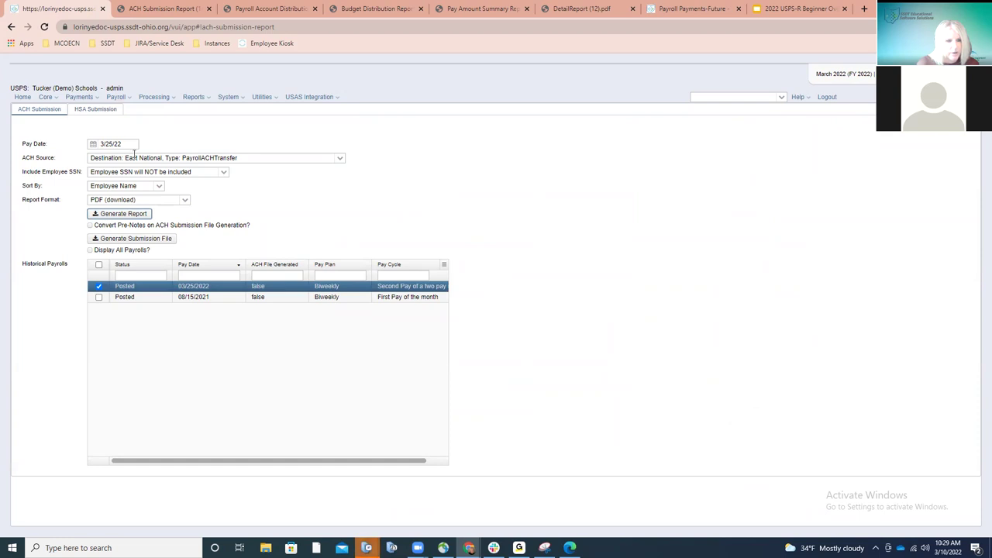
{"action": "left_click", "coordinate": [140, 240]}
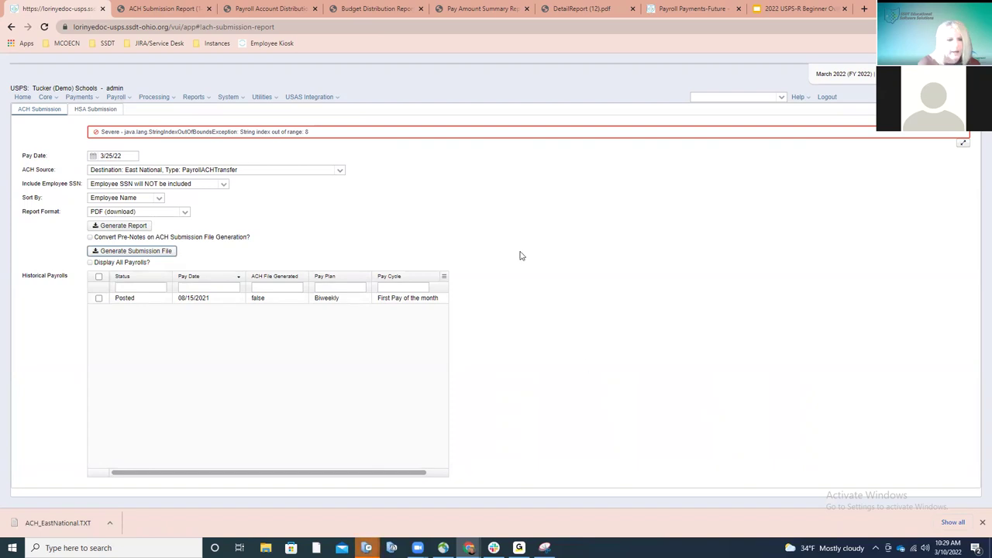
Step: Check the HSA ACH Source choices for an HSA submission, and open the ACH Source records
{"action": "left_click", "coordinate": [92, 109]}
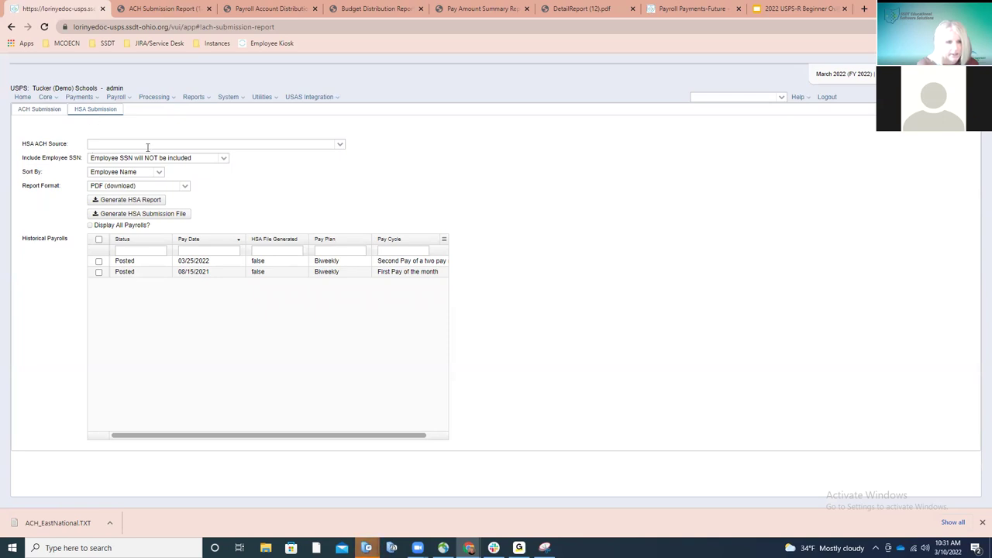
{"action": "left_click", "coordinate": [338, 146]}
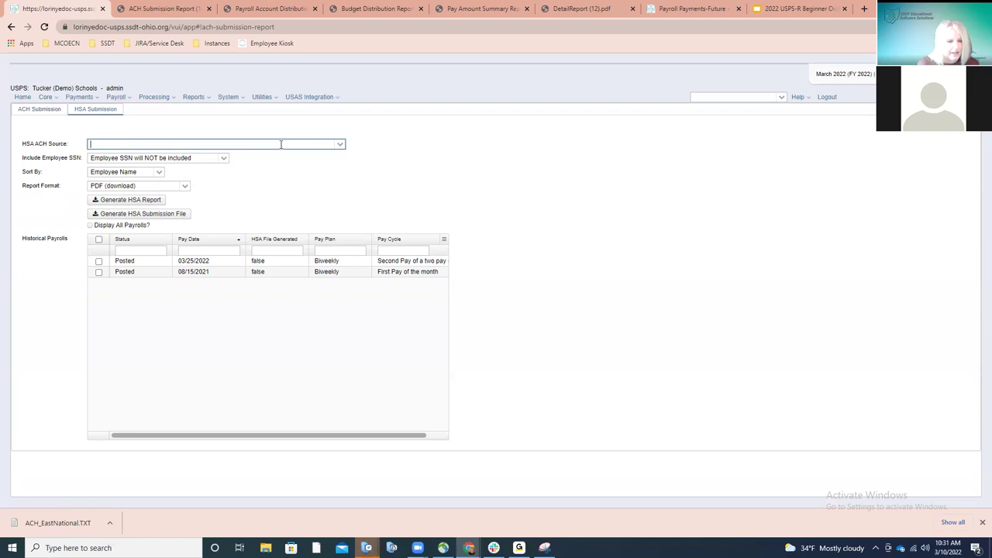
{"action": "left_click", "coordinate": [47, 97]}
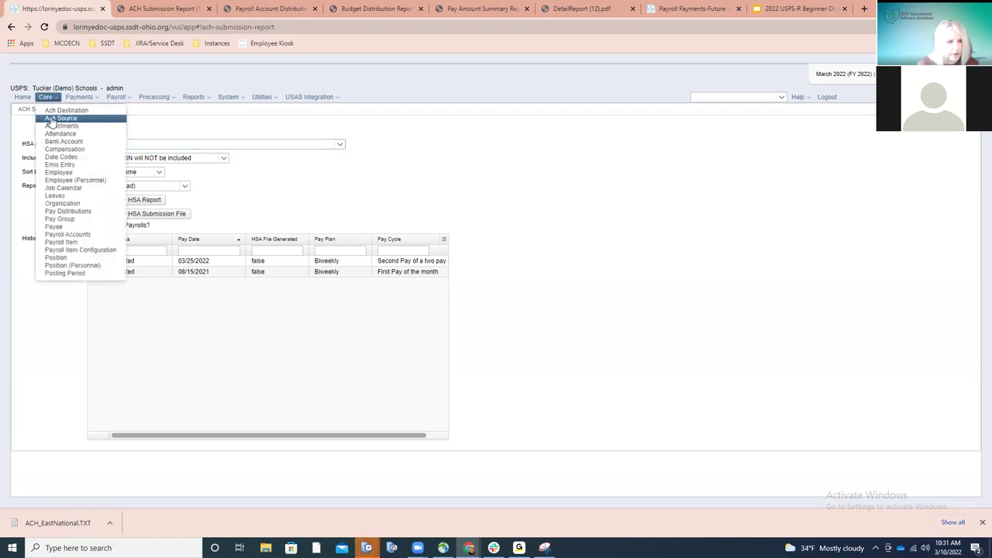
{"action": "left_click", "coordinate": [194, 178]}
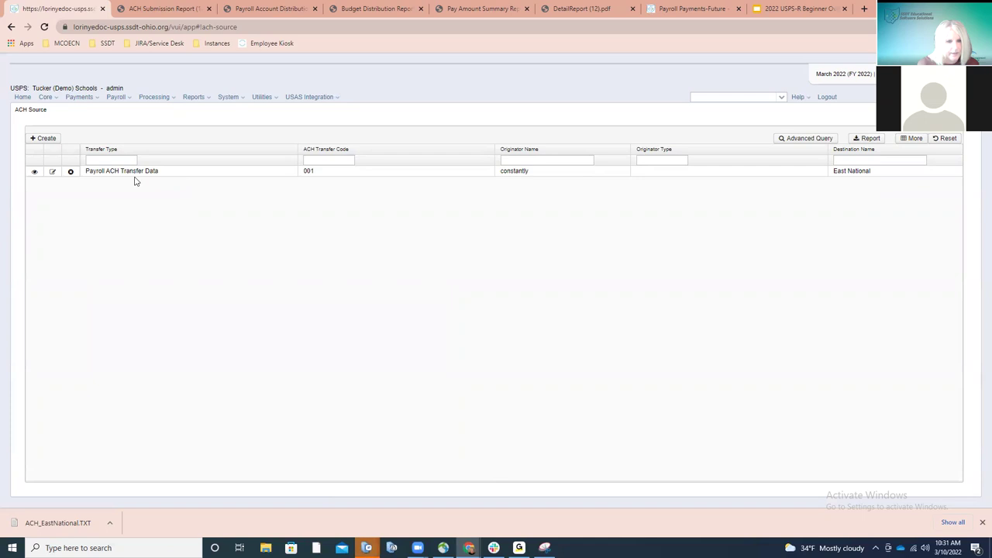
Step: Start a new ACH Source with the HealthSavingsAccountACH transfer type and close the form without saving
{"action": "left_click", "coordinate": [48, 142]}
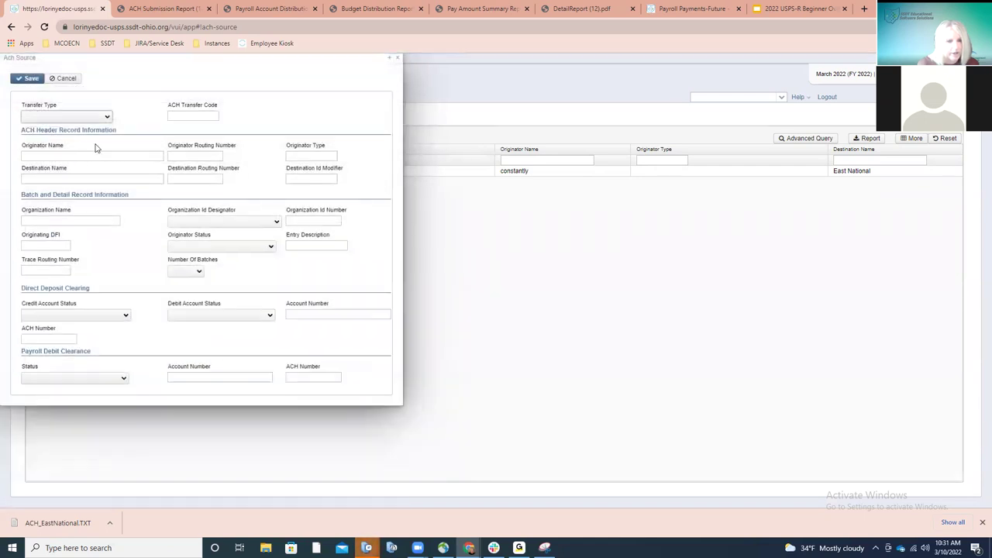
{"action": "left_click", "coordinate": [107, 119]}
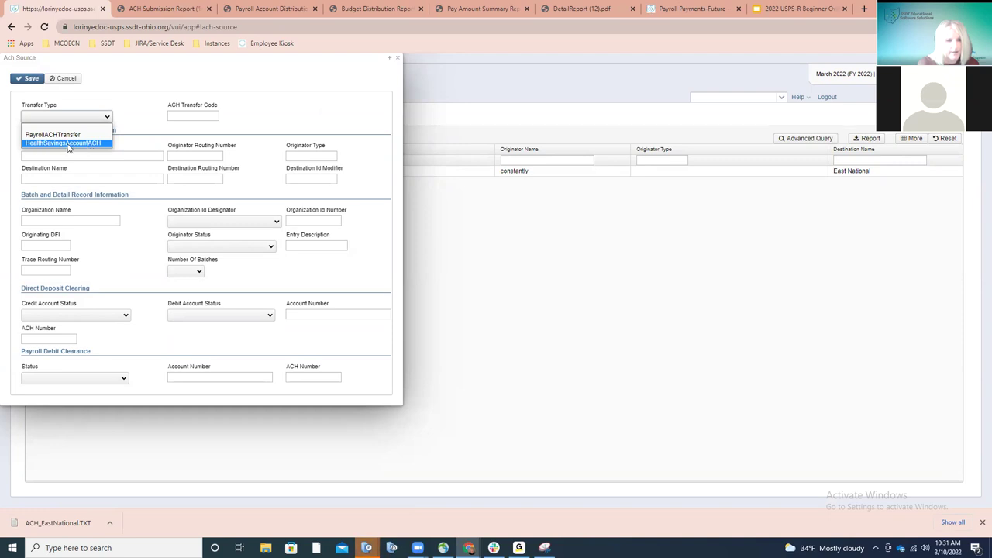
{"action": "left_click", "coordinate": [90, 144]}
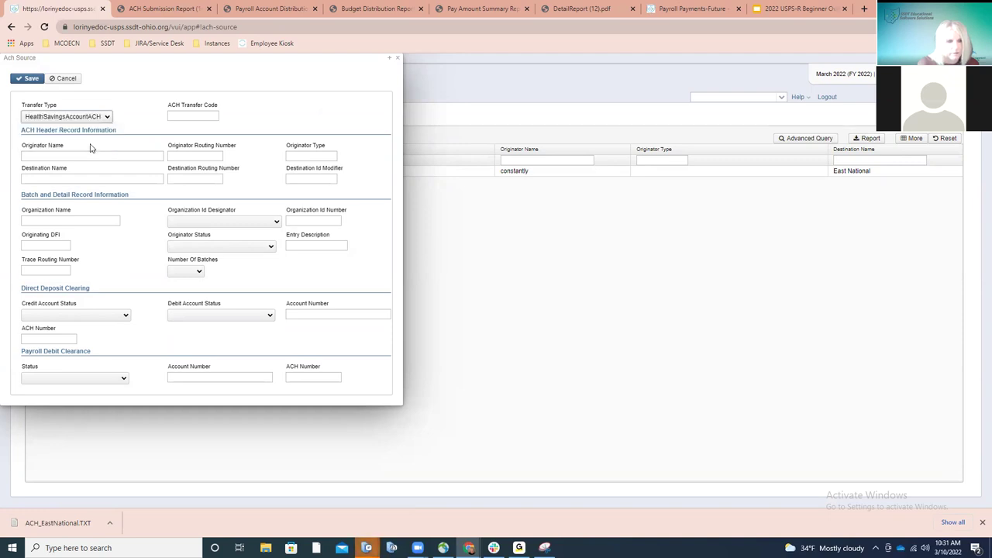
{"action": "left_click", "coordinate": [395, 59]}
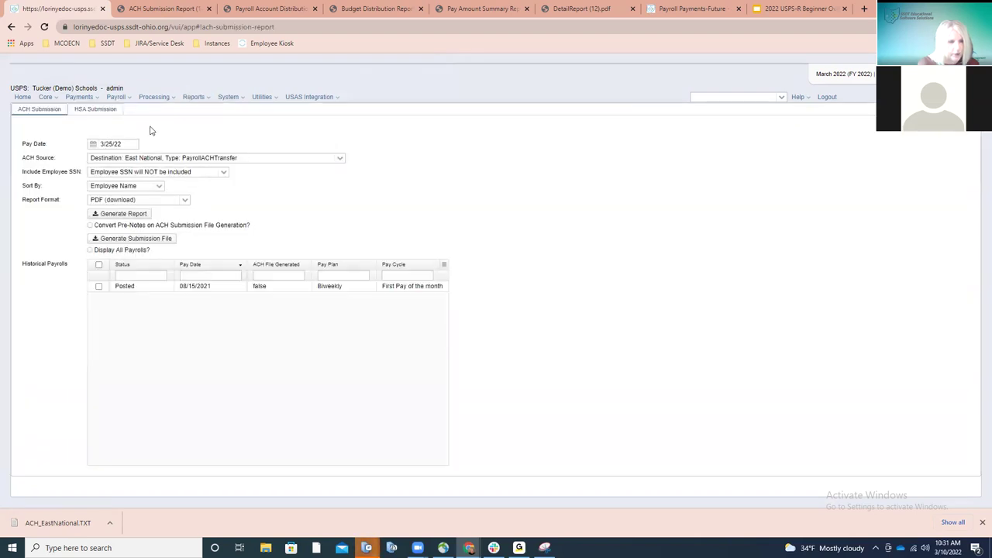
Step: Open the HSA submission page and review its employee SSN, sort order and report format choices without changing them
{"action": "left_click", "coordinate": [97, 109]}
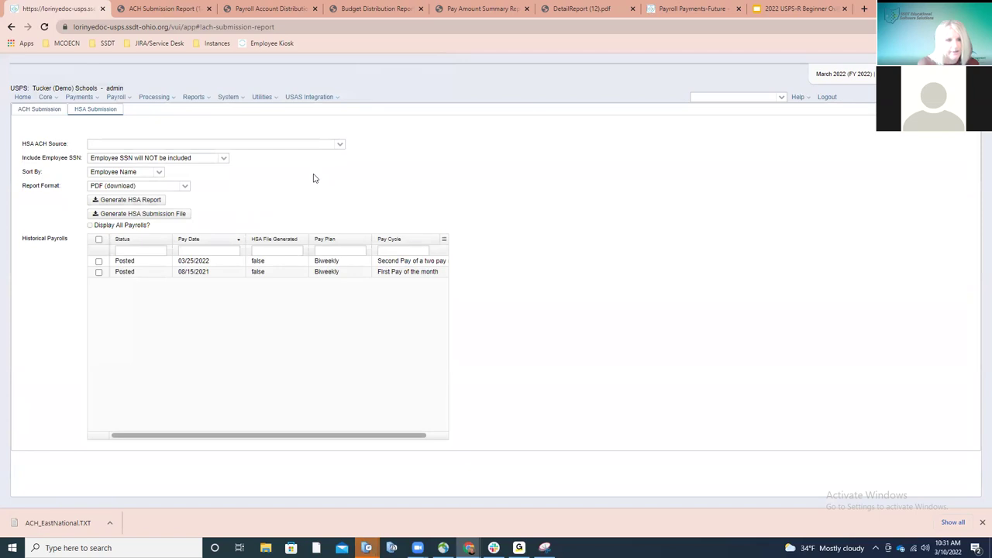
{"action": "left_click", "coordinate": [224, 160]}
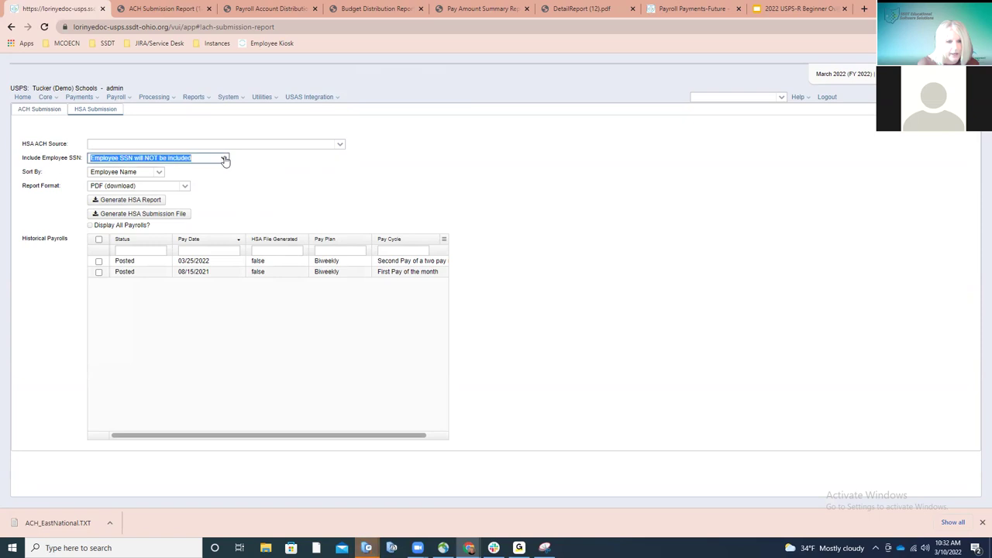
{"action": "left_click", "coordinate": [224, 159]}
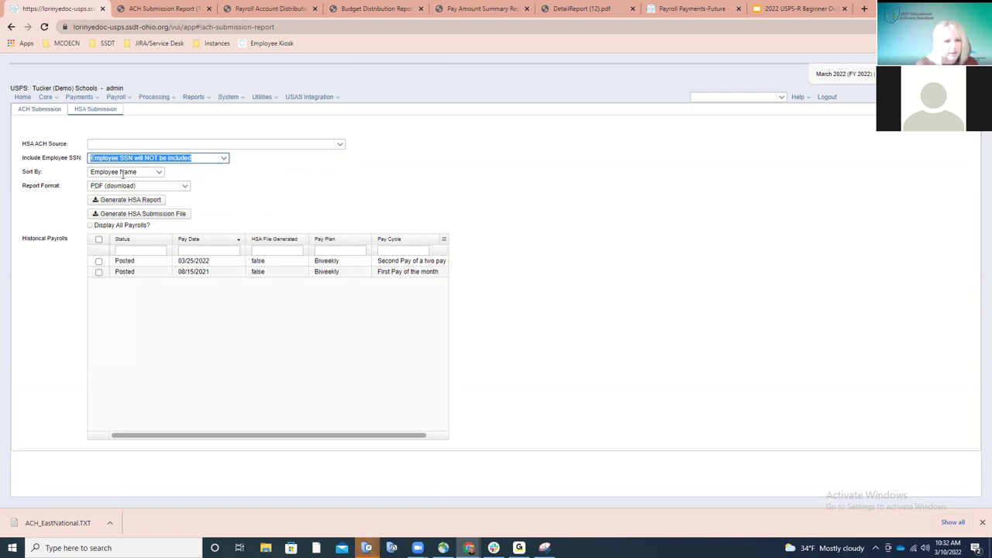
{"action": "left_click", "coordinate": [159, 173]}
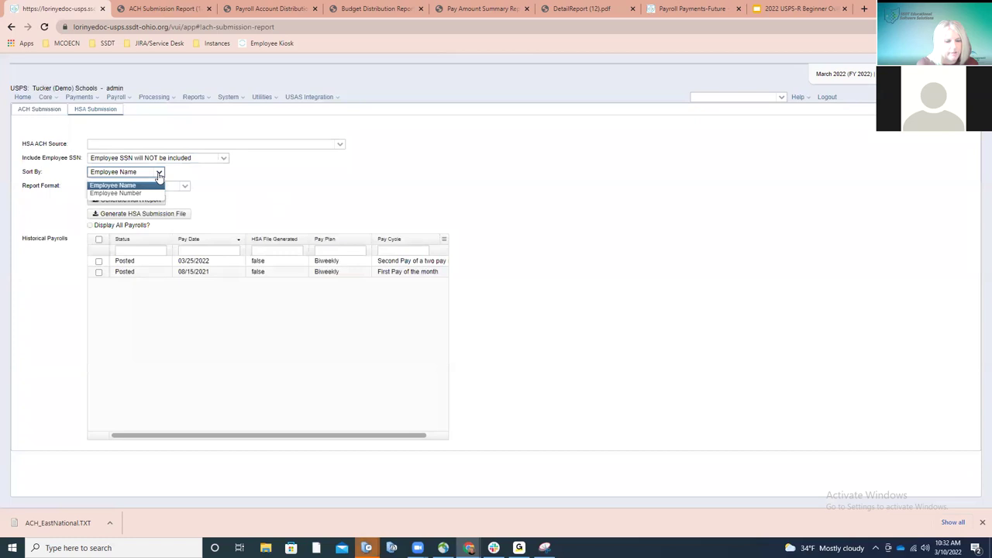
{"action": "left_click", "coordinate": [159, 175]}
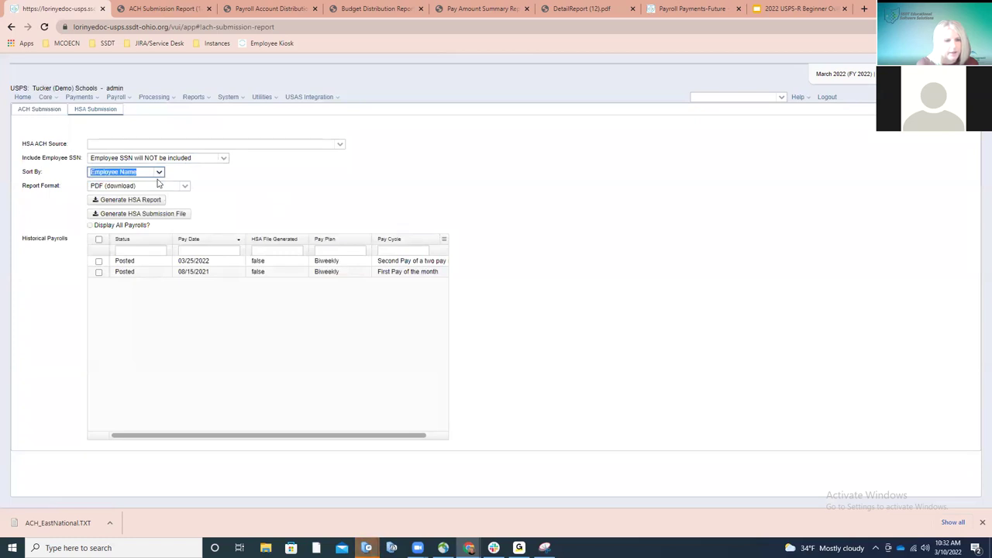
{"action": "left_click", "coordinate": [185, 187]}
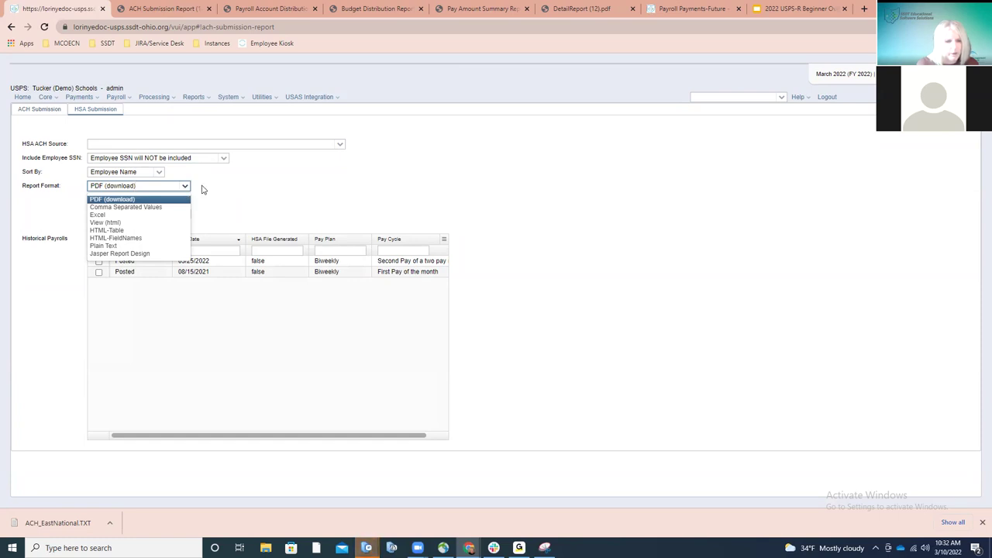
{"action": "left_click", "coordinate": [207, 189]}
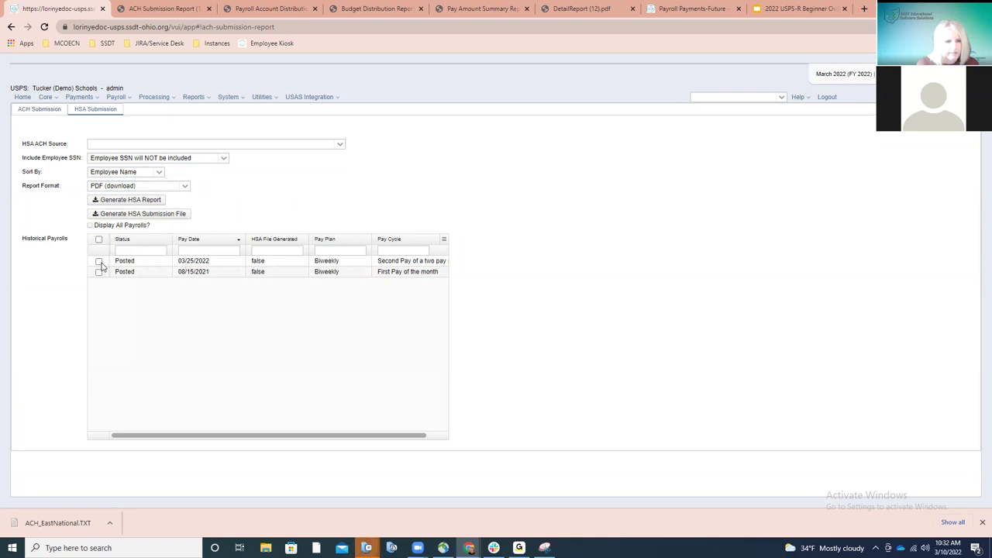
Step: Try to generate the PDF HSA report for the posted 03/25/2022 payroll, open the downloaded file and close it again
{"action": "left_click", "coordinate": [99, 262]}
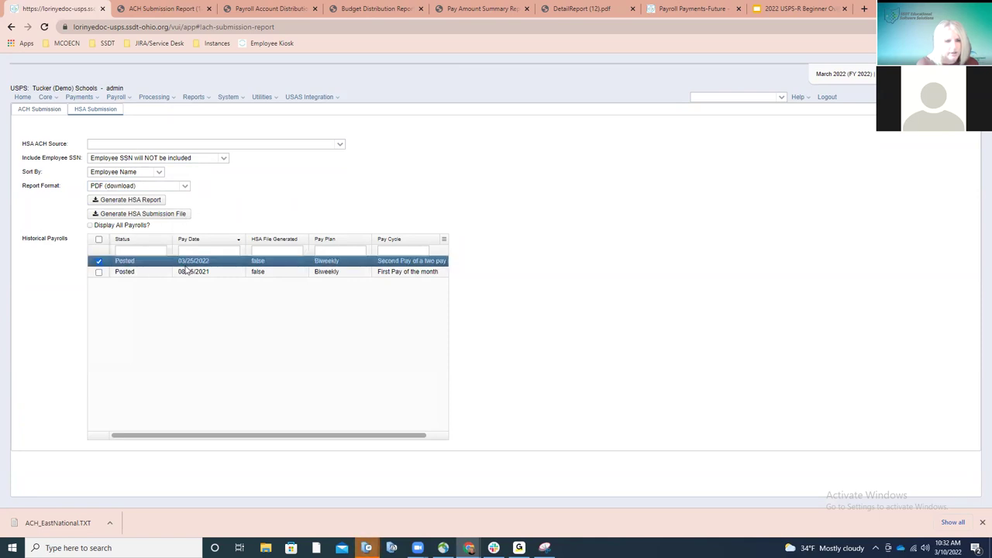
{"action": "left_click", "coordinate": [144, 201]}
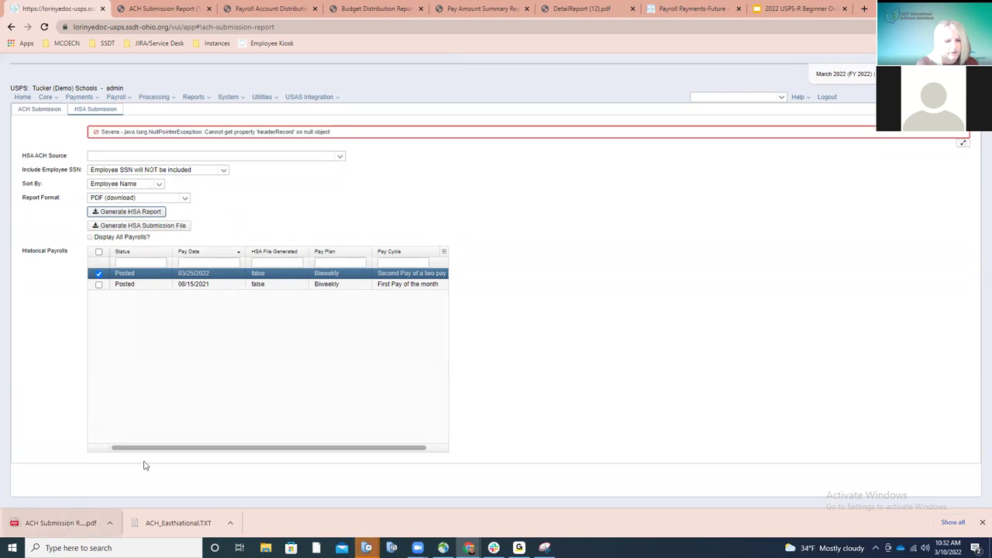
{"action": "left_click", "coordinate": [60, 522]}
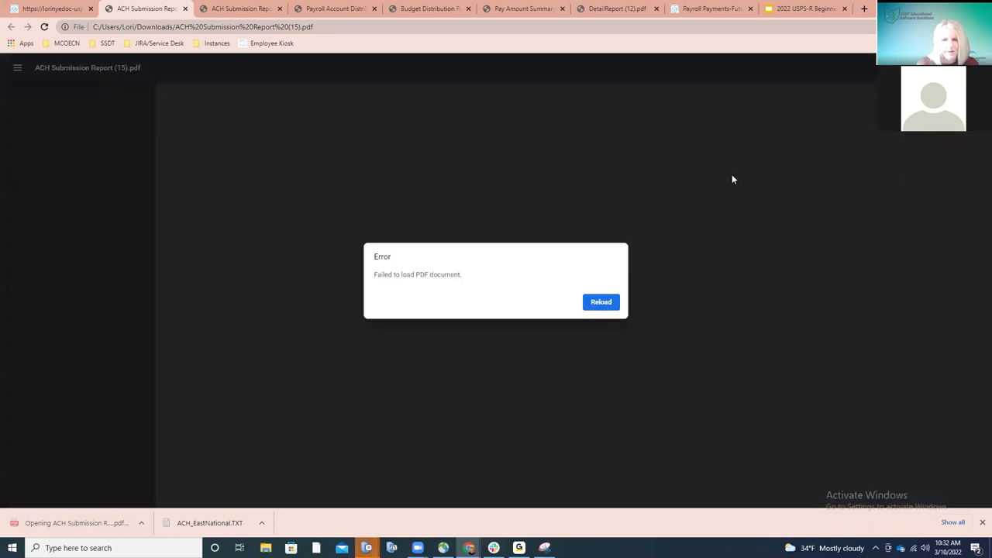
{"action": "left_click", "coordinate": [184, 8]}
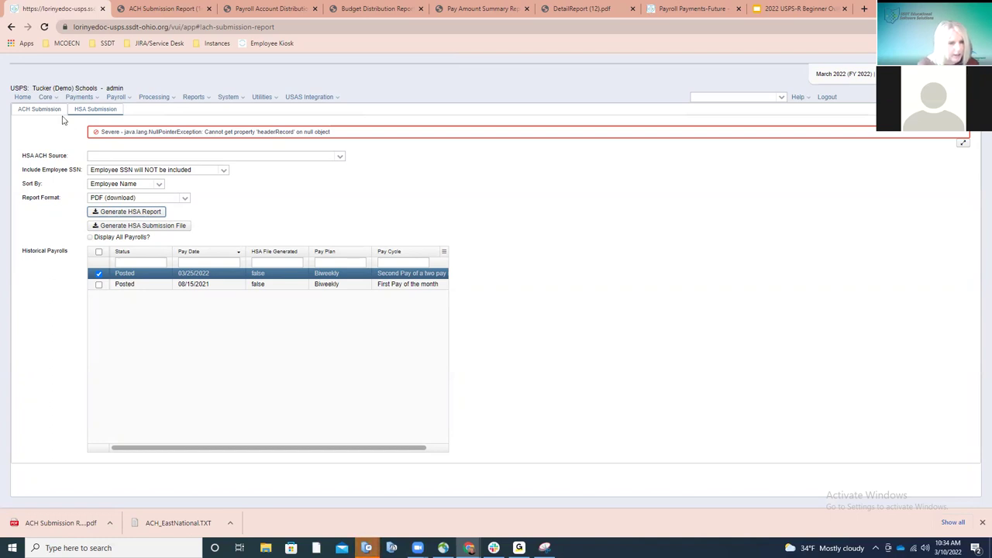
Step: Open the Covington Studios payee record for editing, mark it for electronic payment, and close the form without saving
{"action": "left_click", "coordinate": [47, 97]}
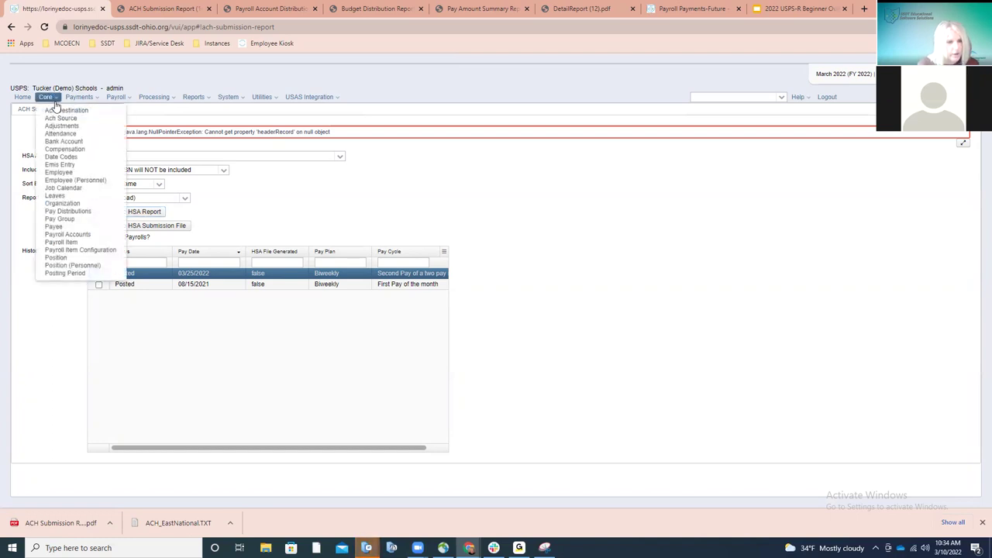
{"action": "left_click", "coordinate": [56, 226]}
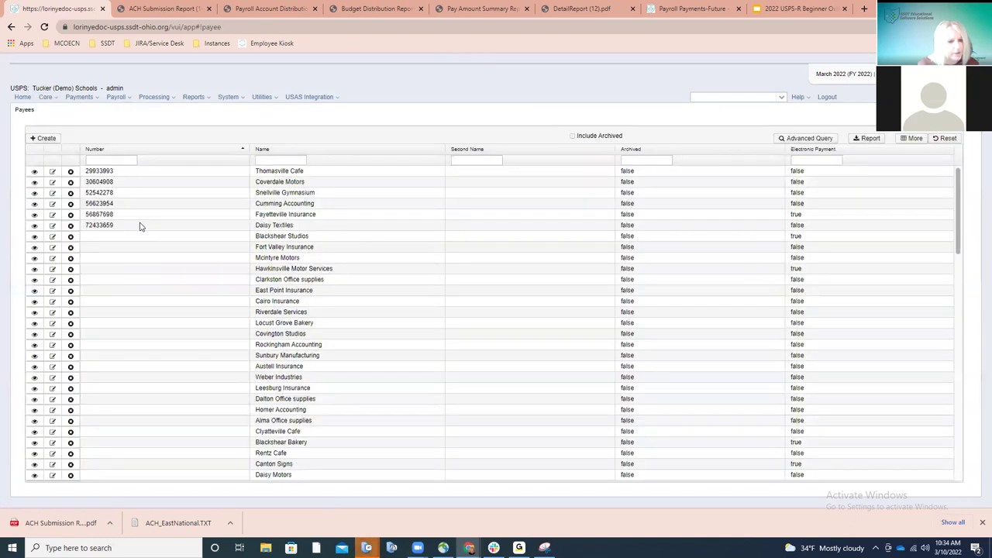
{"action": "left_click", "coordinate": [53, 334]}
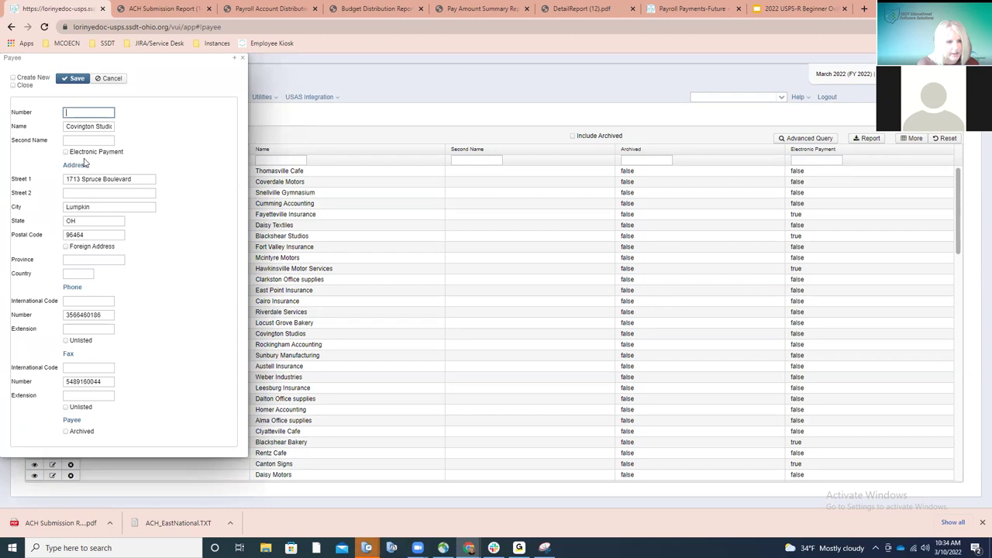
{"action": "left_click", "coordinate": [66, 152]}
{"action": "left_click", "coordinate": [241, 58]}
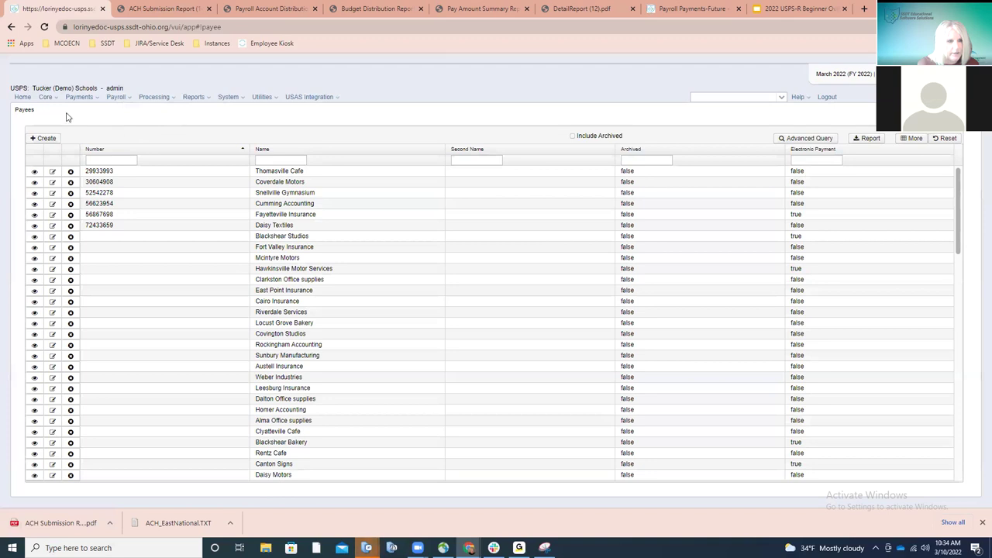
Step: Open the payroll item configuration of annuity 503, check its assigned payee, and close the form without saving
{"action": "left_click", "coordinate": [46, 97]}
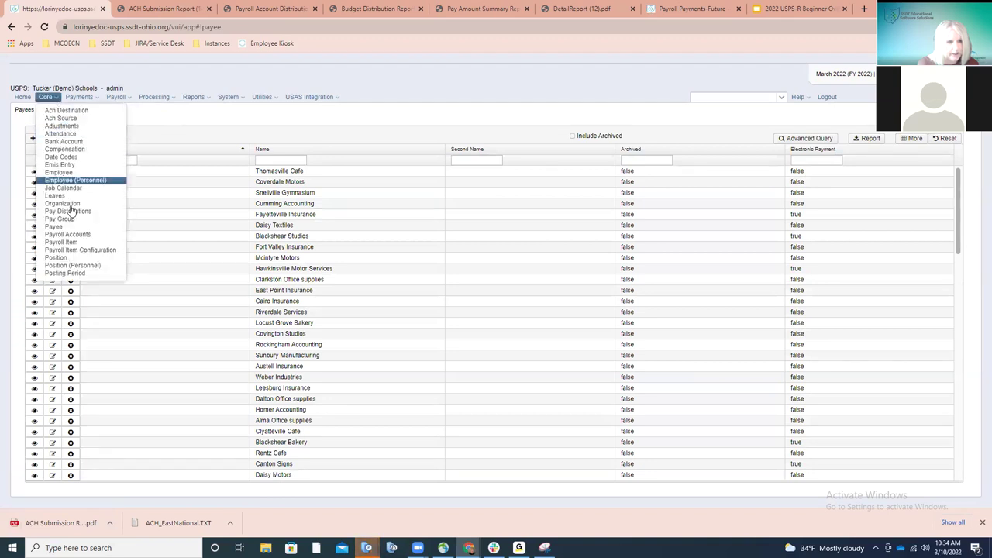
{"action": "left_click", "coordinate": [103, 249]}
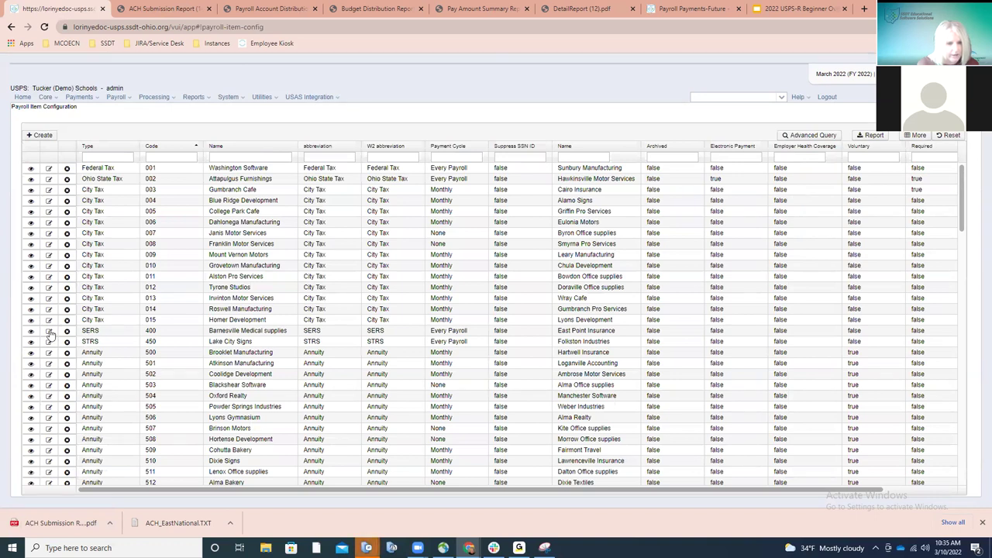
{"action": "scroll", "coordinate": [52, 341], "scroll_direction": "down", "scroll_amount": 1}
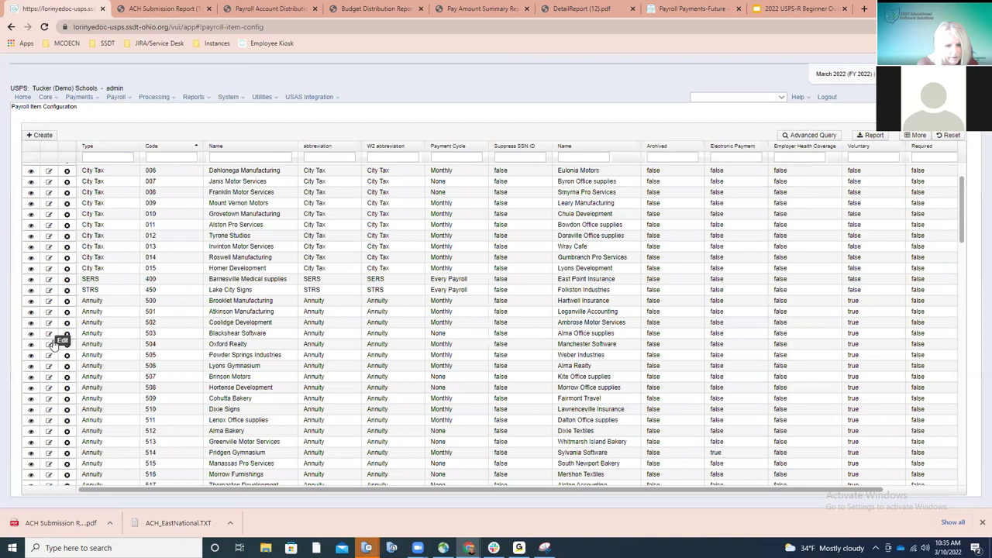
{"action": "left_click", "coordinate": [50, 334]}
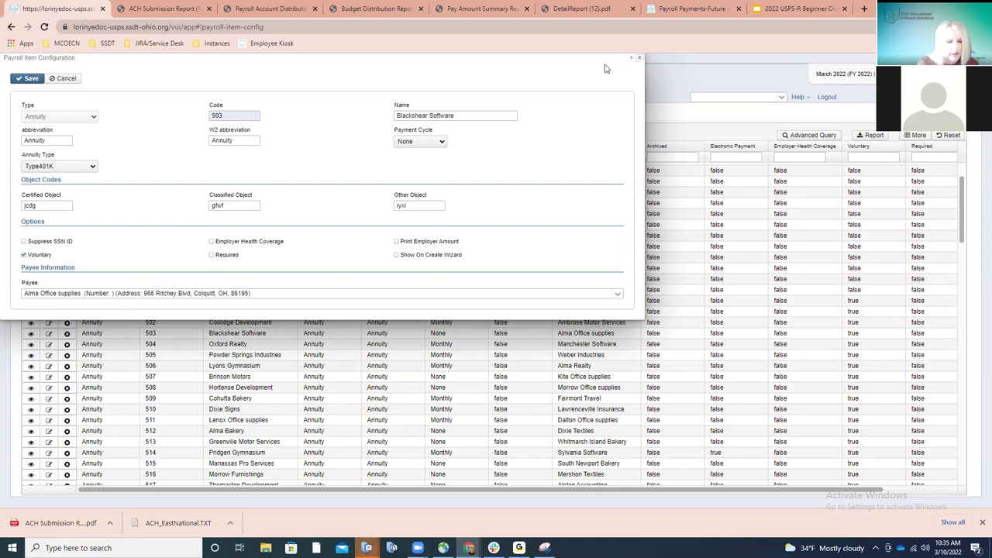
{"action": "left_click", "coordinate": [638, 58]}
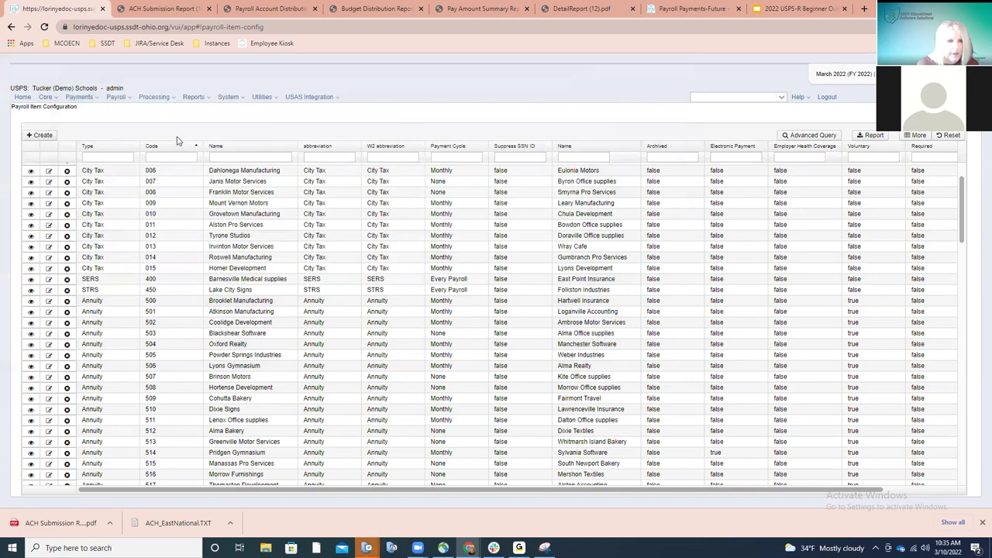
Step: Return to the payee records, inspect the number and electronic payment setting of Fayetteville Insurance, and close the record
{"action": "left_click", "coordinate": [46, 97]}
{"action": "left_click", "coordinate": [67, 221]}
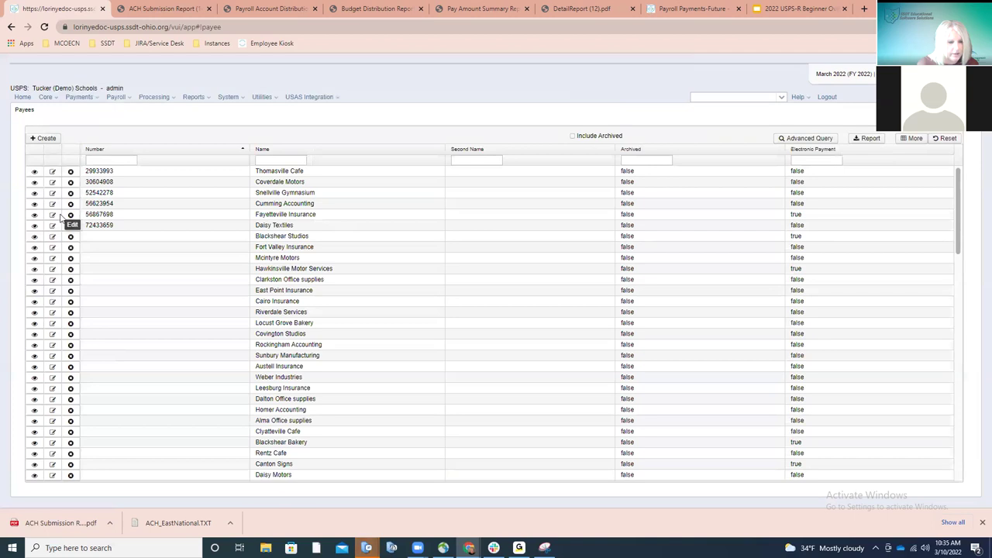
{"action": "left_click", "coordinate": [54, 216]}
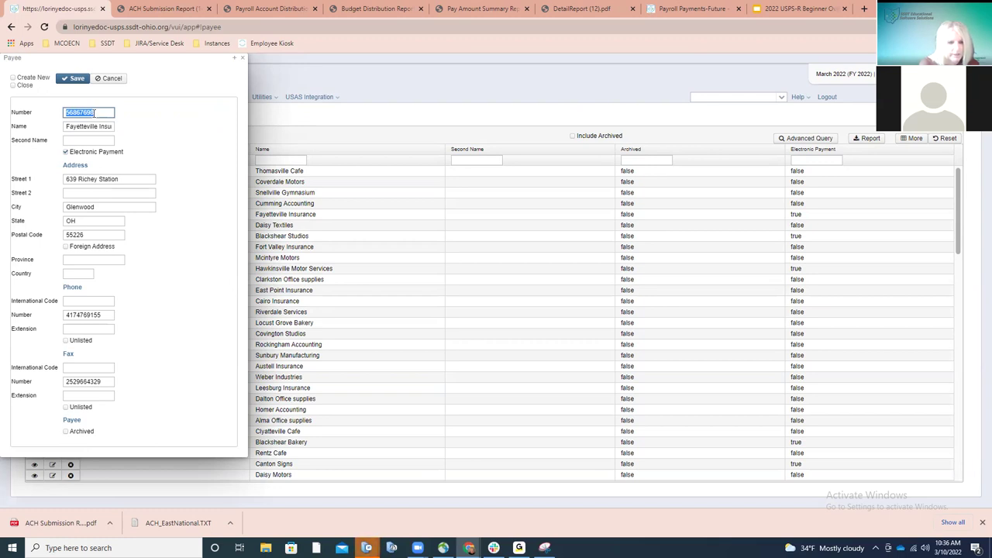
{"action": "left_click", "coordinate": [244, 60]}
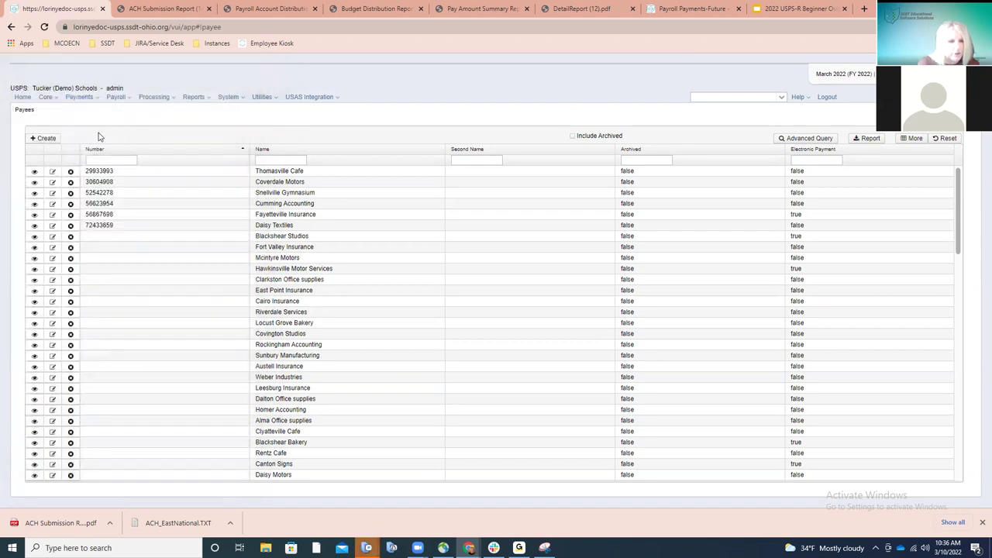
Step: Open the payroll item configuration of city tax 006, examine its payee information, and close the form without saving
{"action": "left_click", "coordinate": [46, 98]}
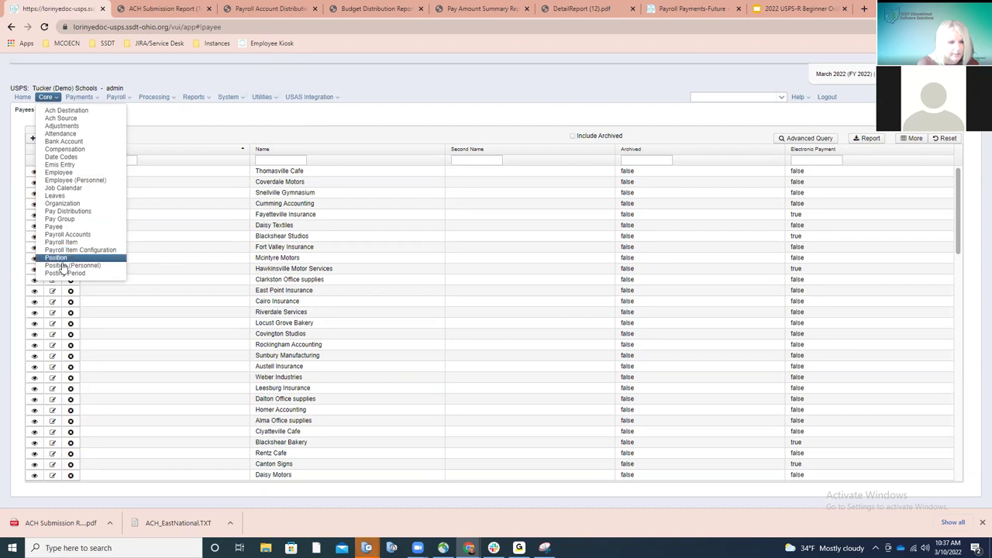
{"action": "left_click", "coordinate": [106, 248]}
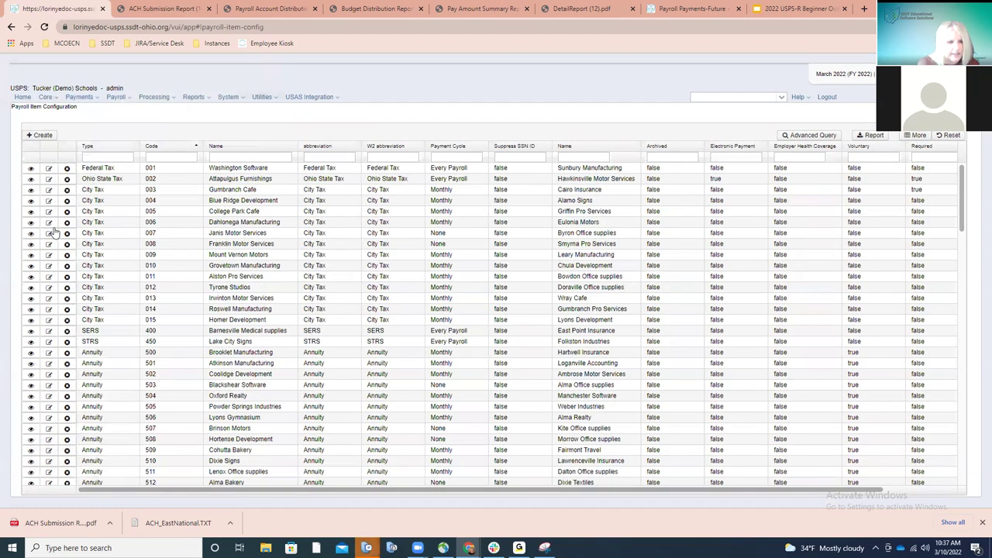
{"action": "left_click", "coordinate": [48, 223]}
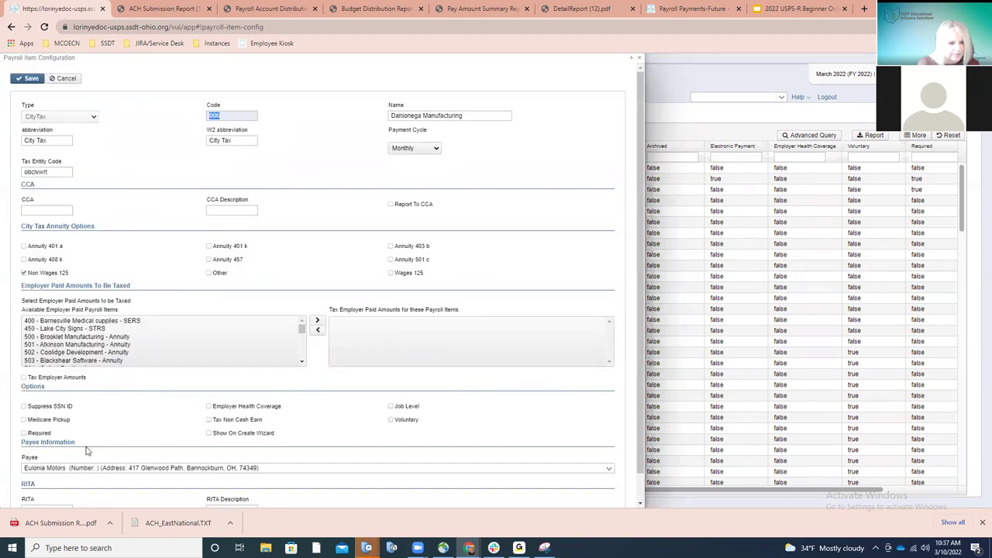
{"action": "scroll", "coordinate": [89, 452], "scroll_direction": "down", "scroll_amount": 1}
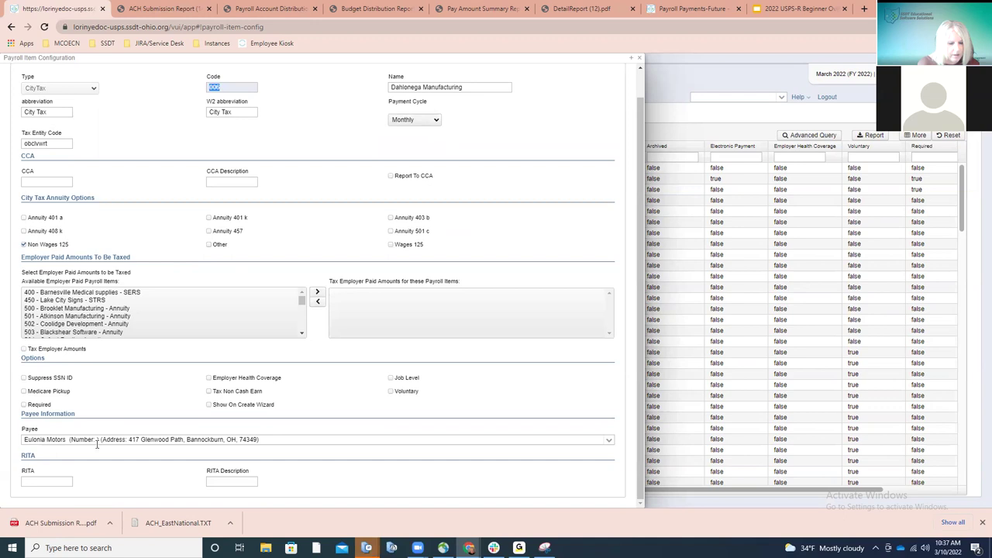
{"action": "left_click", "coordinate": [89, 441]}
{"action": "scroll", "coordinate": [91, 443], "scroll_direction": "up", "scroll_amount": 1}
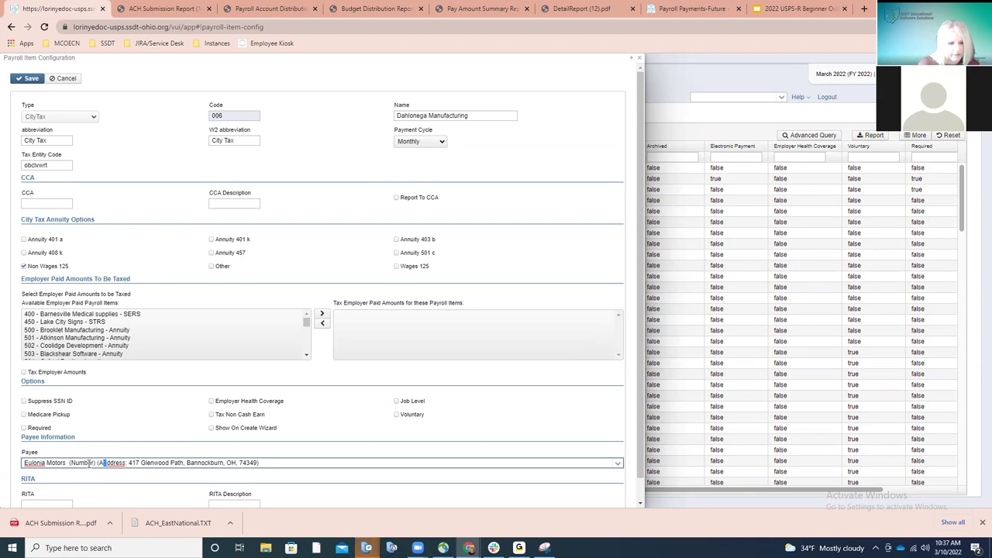
{"action": "left_click", "coordinate": [639, 58]}
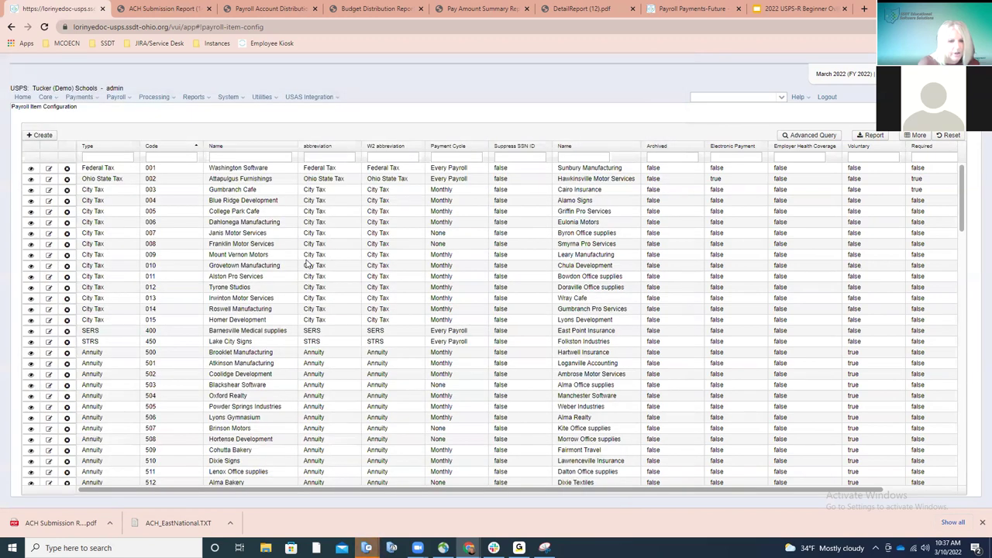
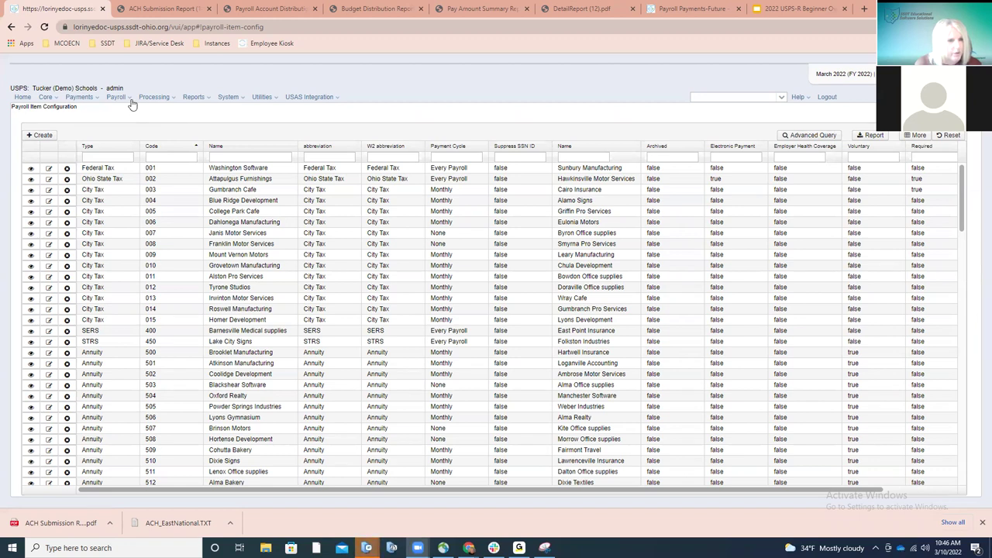
Step: From the posted 03/25/2022 TEST payroll's details, generate the Budget Distribution Report as a PDF sorted by Full Account and open it
{"action": "left_click", "coordinate": [132, 105]}
{"action": "left_click", "coordinate": [138, 124]}
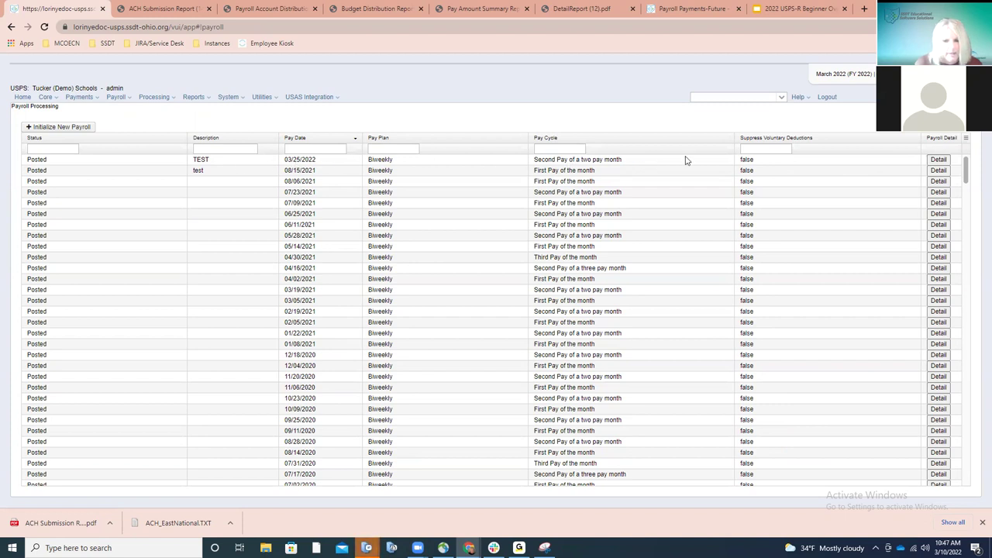
{"action": "left_click", "coordinate": [939, 160]}
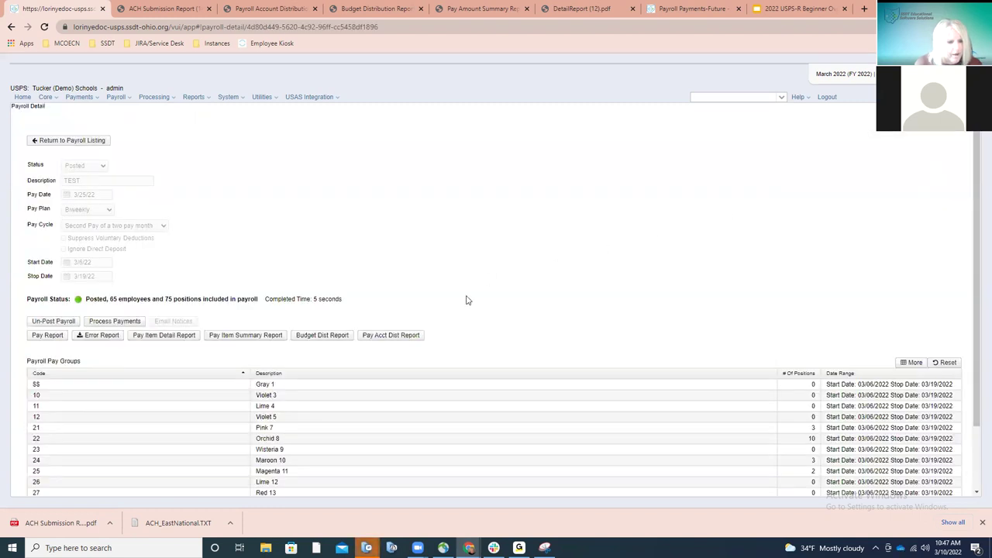
{"action": "left_click", "coordinate": [331, 335]}
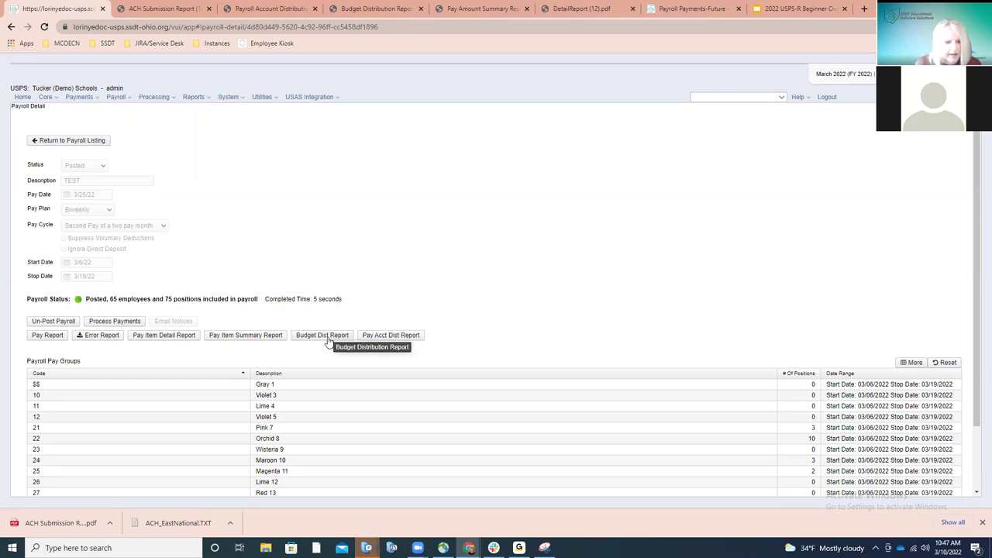
{"action": "left_click", "coordinate": [327, 338]}
{"action": "left_click", "coordinate": [468, 325]}
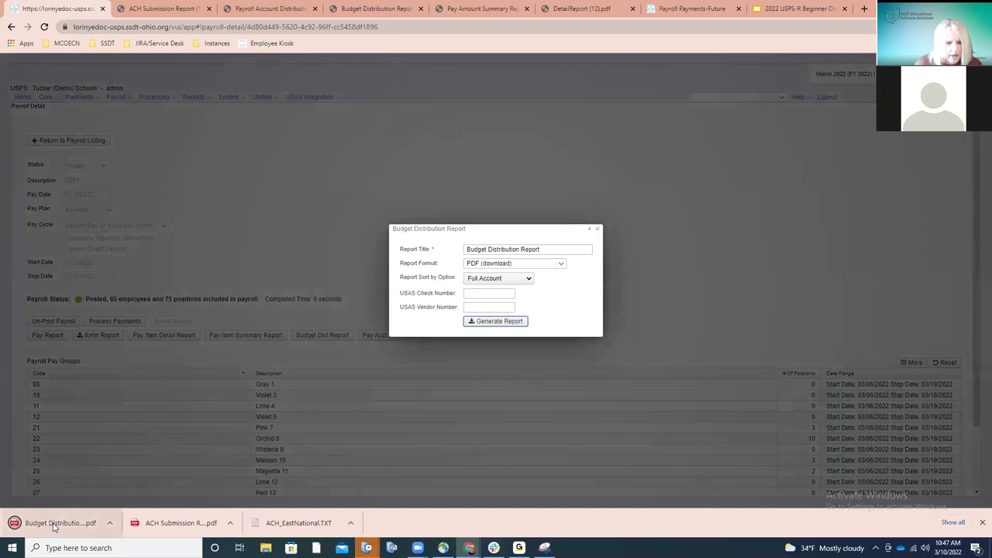
{"action": "left_click", "coordinate": [54, 525]}
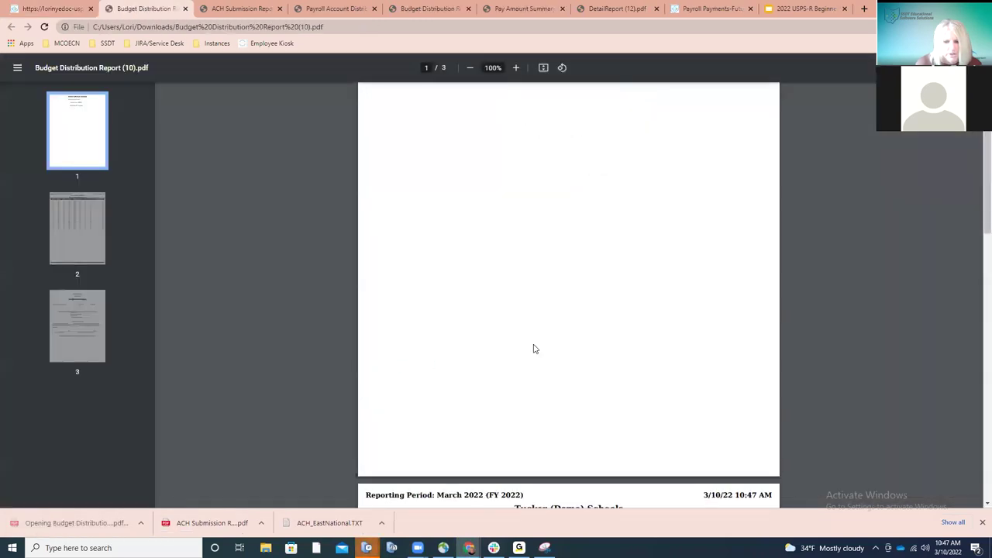
Step: Review the Budget Distribution Report through its fund totals and Treasurer's Certificate, and return to the posted payroll's details
{"action": "scroll", "coordinate": [534, 349], "scroll_direction": "down", "scroll_amount": 10}
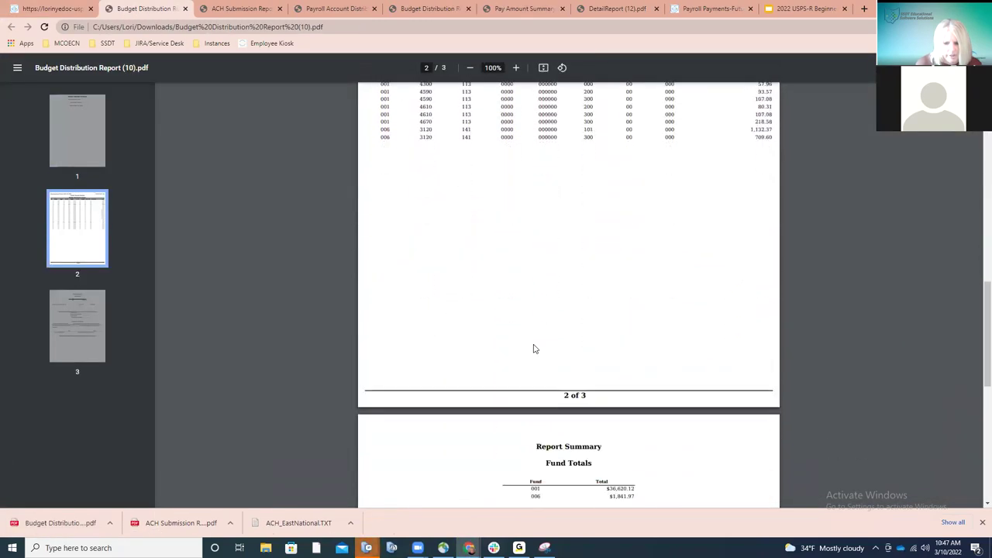
{"action": "scroll", "coordinate": [533, 349], "scroll_direction": "down", "scroll_amount": 2}
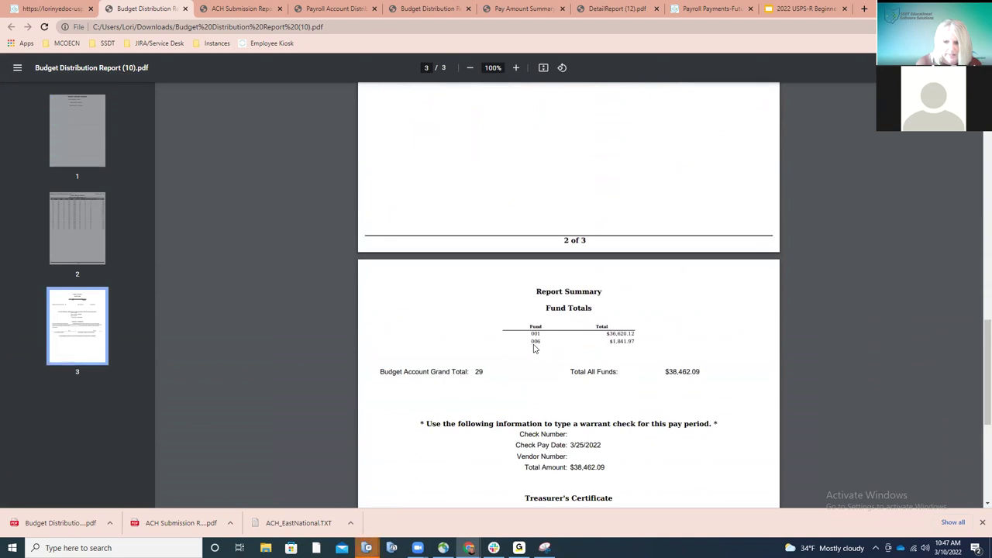
{"action": "scroll", "coordinate": [534, 349], "scroll_direction": "down", "scroll_amount": 3}
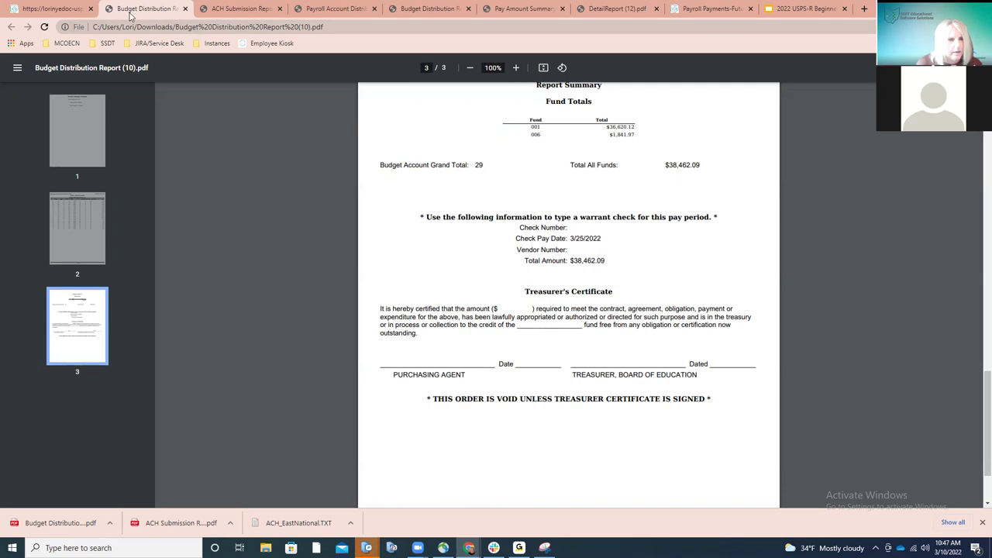
{"action": "left_click", "coordinate": [68, 10]}
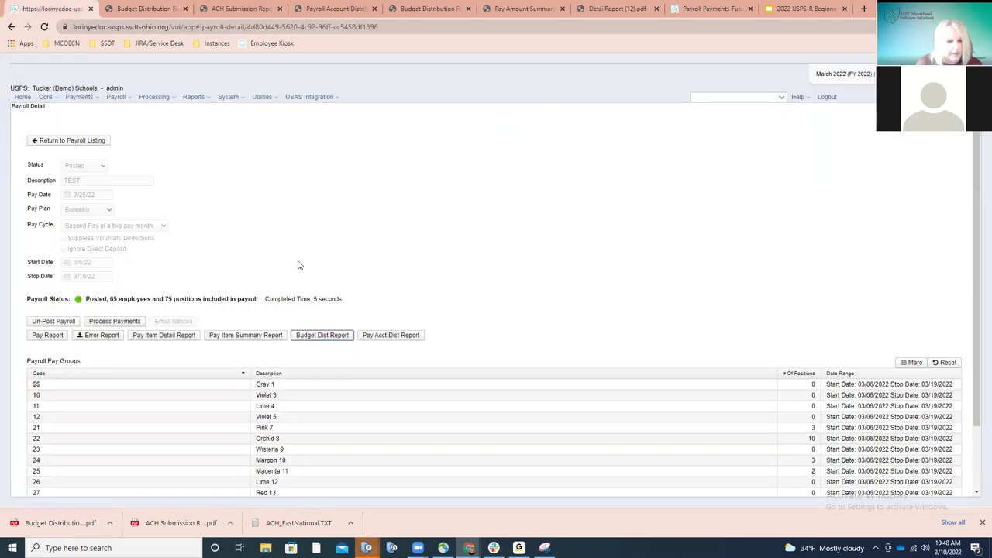
{"action": "left_click", "coordinate": [324, 336]}
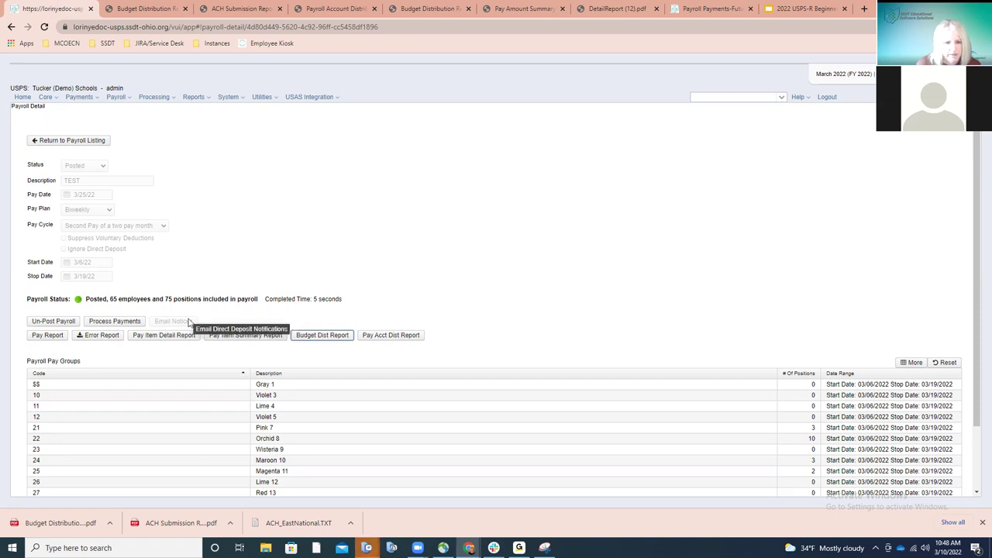
Step: Open the USPS-R Web User Guide from the application's documentation and go to its Payroll Processing page
{"action": "left_click", "coordinate": [798, 98]}
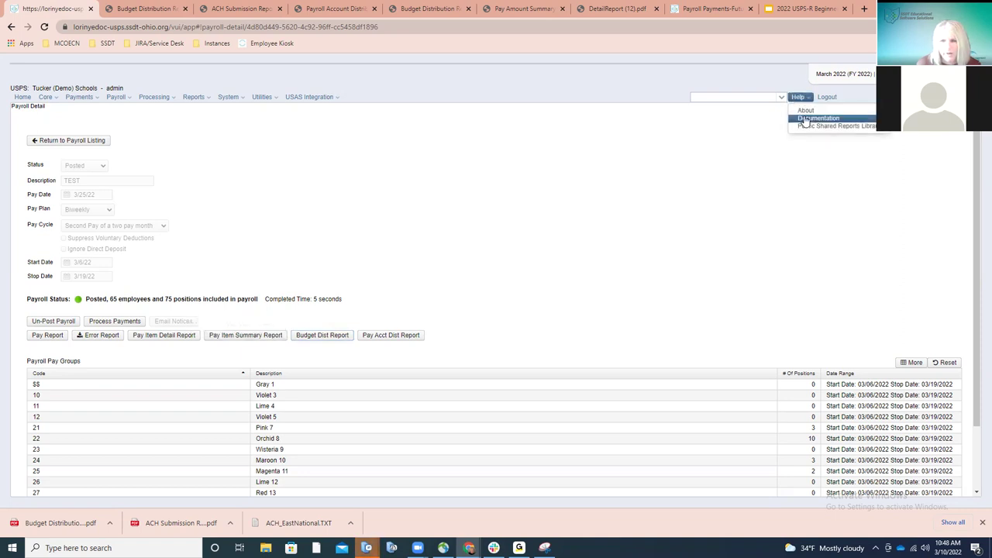
{"action": "left_click", "coordinate": [805, 120]}
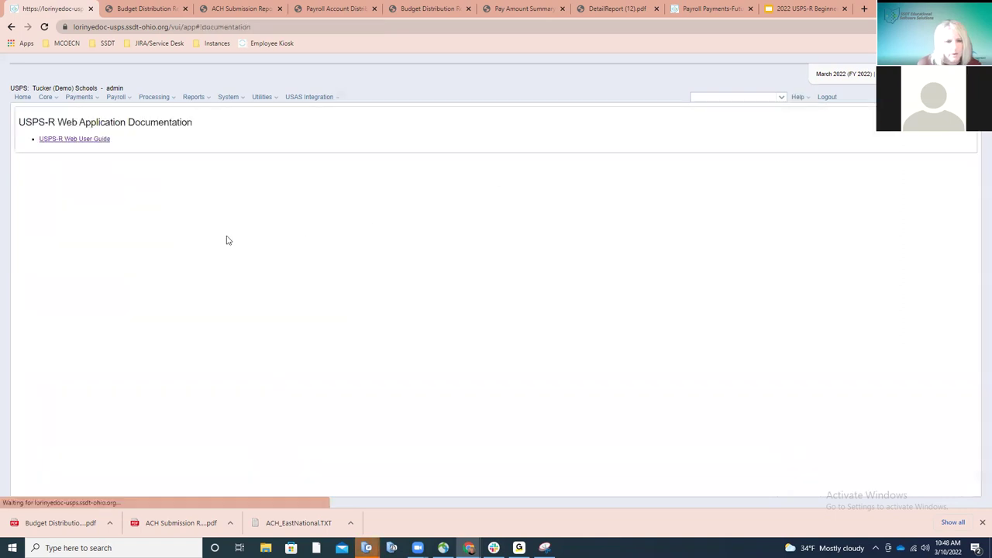
{"action": "left_click", "coordinate": [105, 143]}
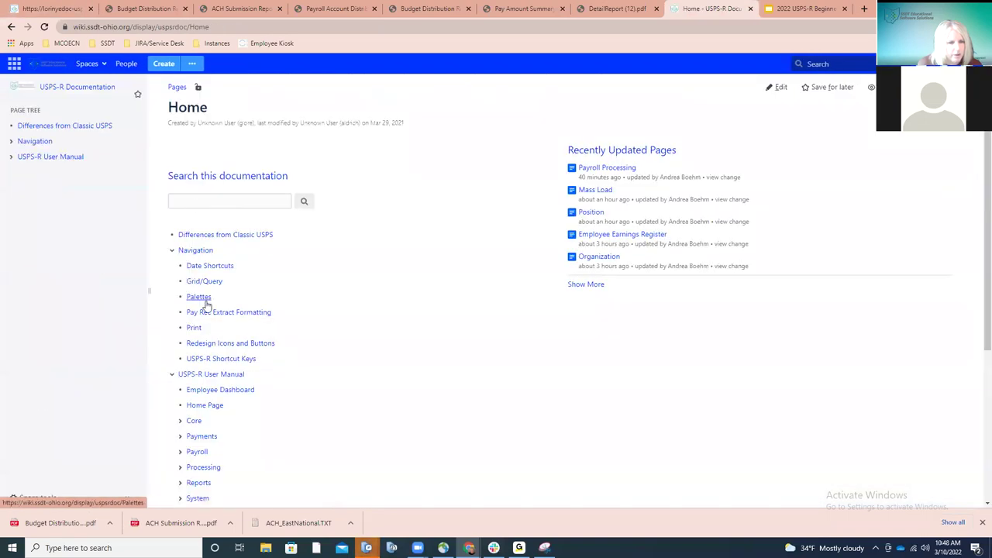
{"action": "scroll", "coordinate": [222, 405], "scroll_direction": "down", "scroll_amount": 3}
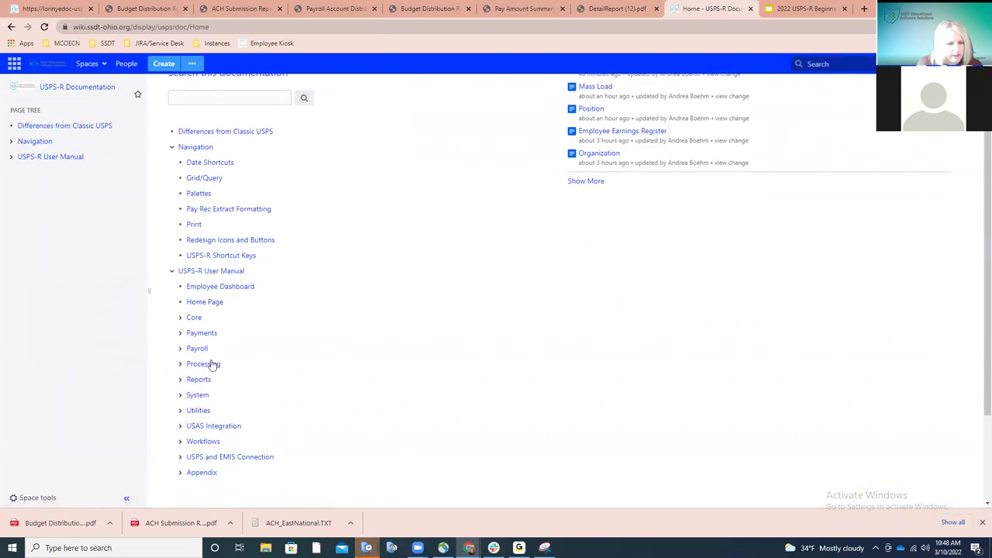
{"action": "left_click", "coordinate": [198, 350]}
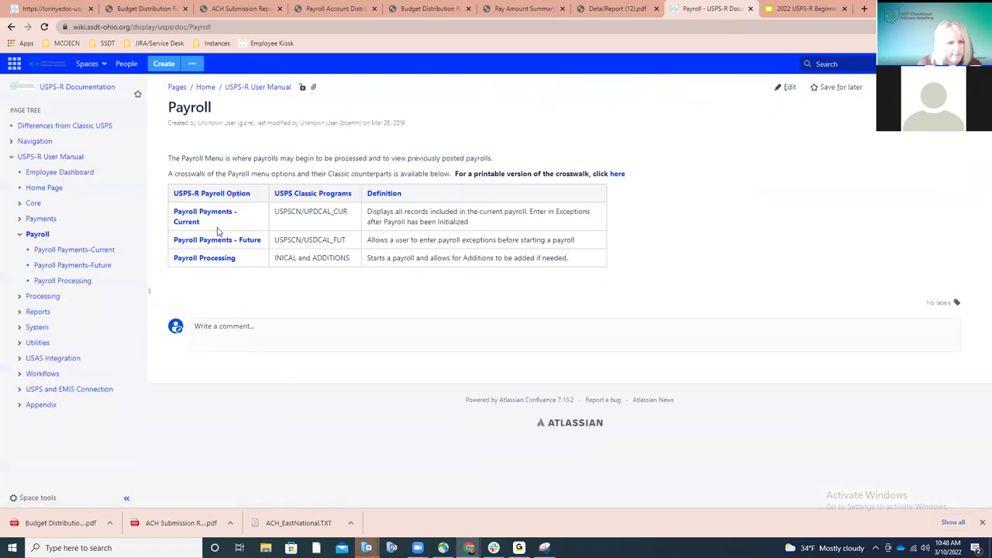
{"action": "left_click", "coordinate": [213, 258]}
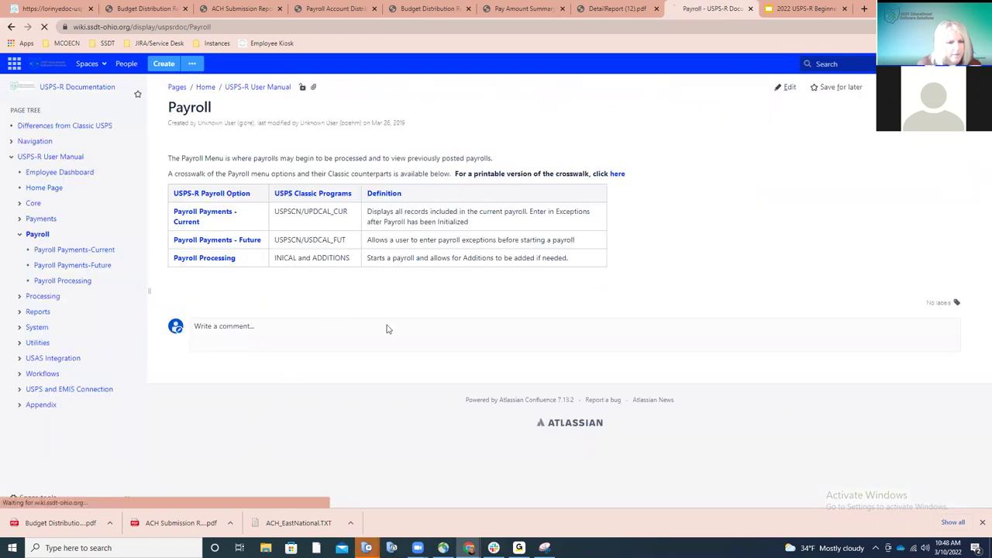
Step: Go to the Email Notices section, examine the enlarged Email Direct Deposit Notices example image, and close it
{"action": "scroll", "coordinate": [401, 335], "scroll_direction": "down", "scroll_amount": 3}
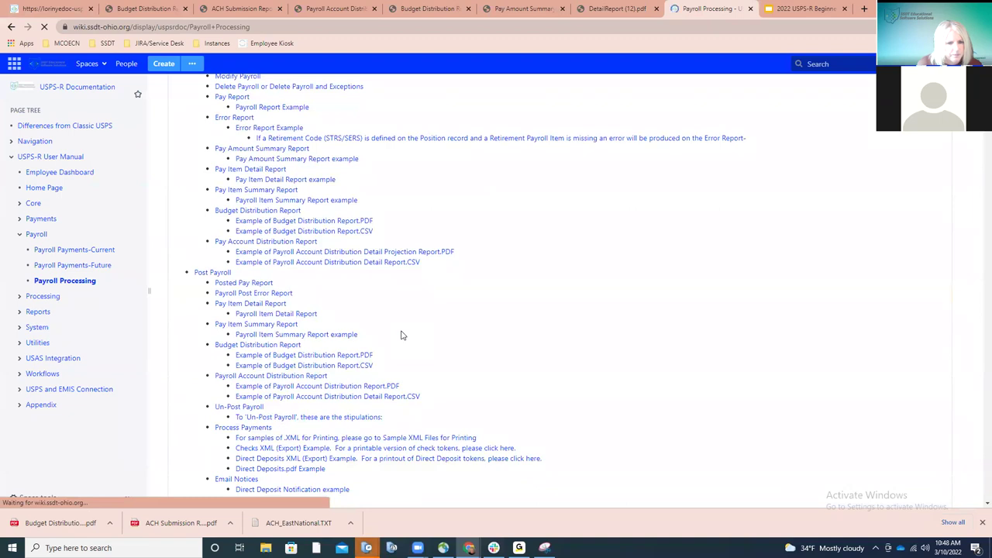
{"action": "scroll", "coordinate": [401, 333], "scroll_direction": "down", "scroll_amount": 3}
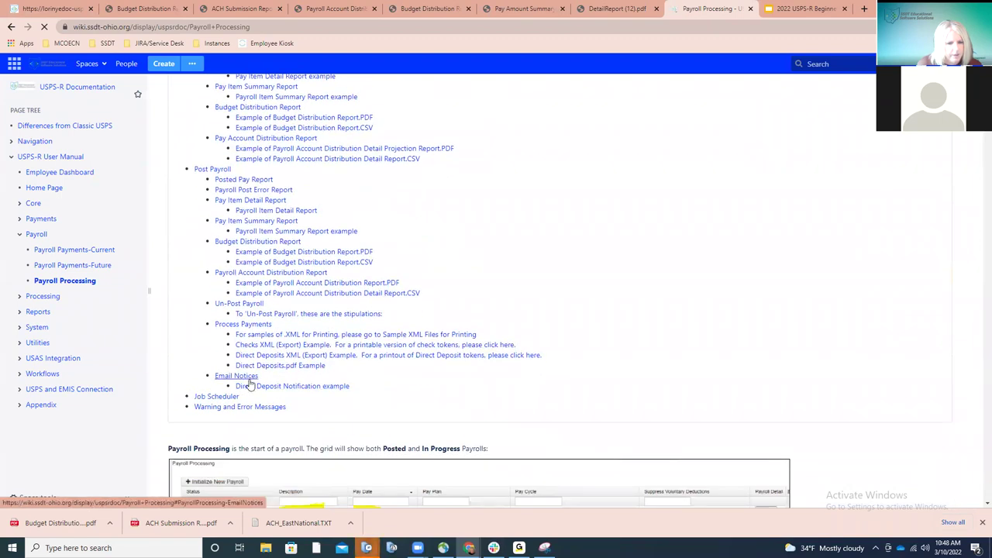
{"action": "left_click", "coordinate": [236, 376]}
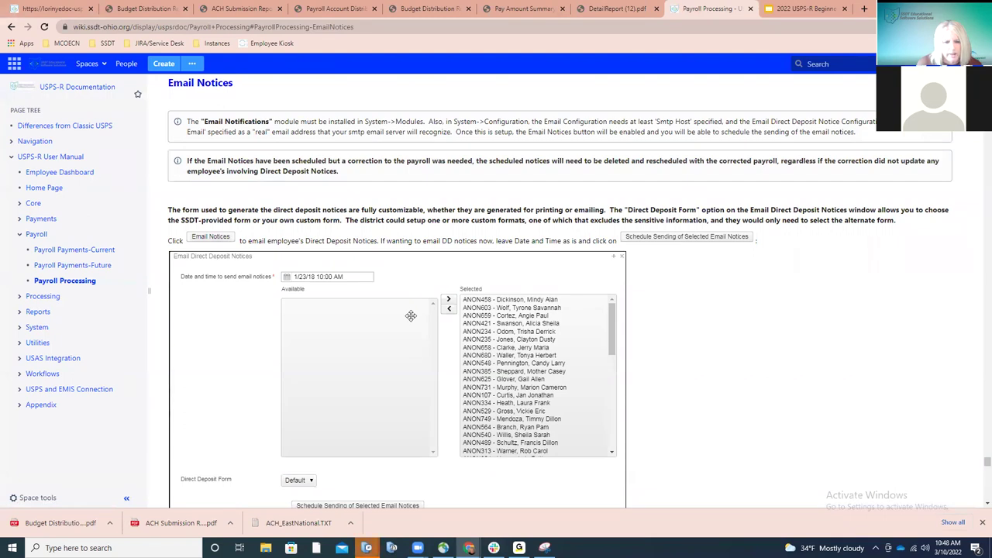
{"action": "scroll", "coordinate": [403, 316], "scroll_direction": "down", "scroll_amount": 3}
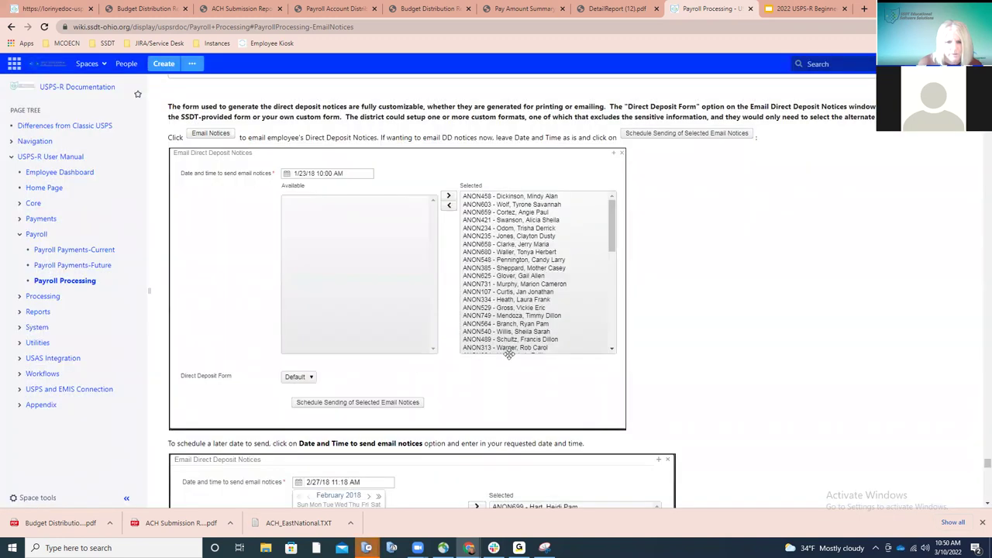
{"action": "left_click", "coordinate": [376, 387]}
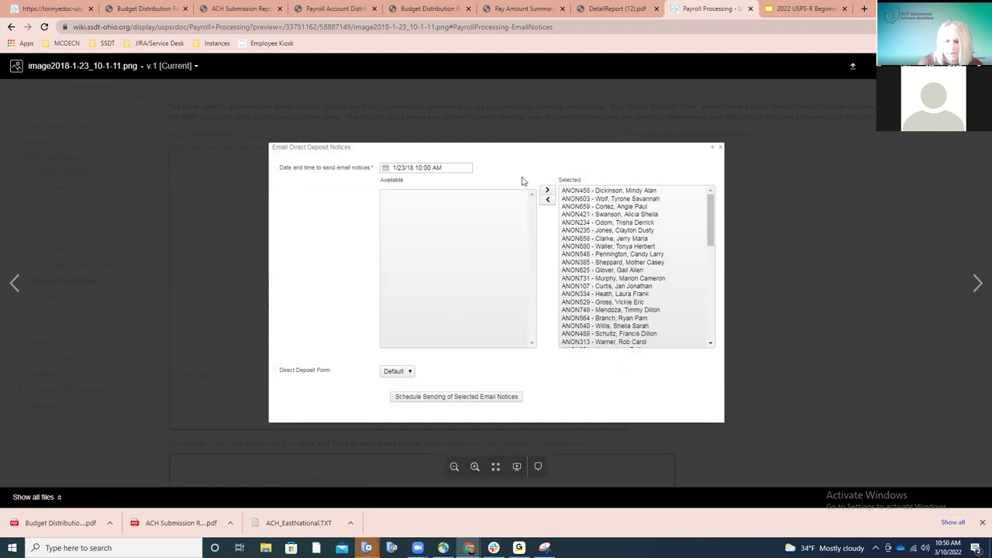
{"action": "left_click", "coordinate": [736, 204]}
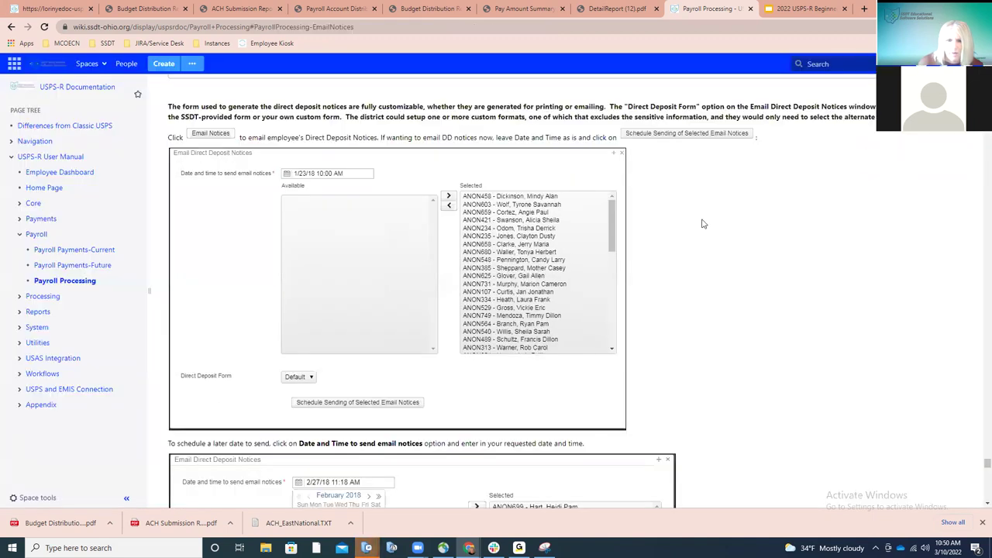
Step: Return to the payroll application and open the Job Scheduler to view the scheduled jobs
{"action": "left_click", "coordinate": [68, 11]}
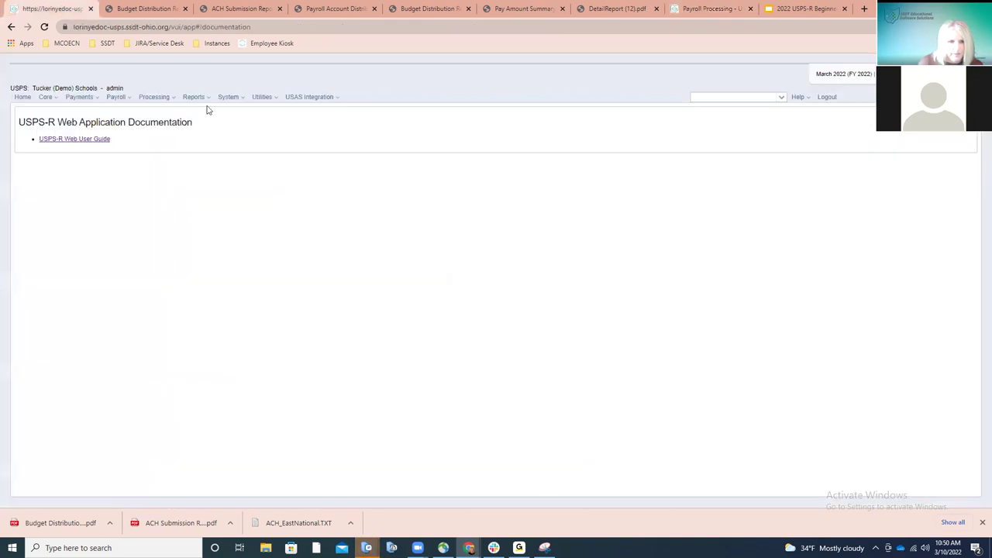
{"action": "left_click", "coordinate": [254, 100]}
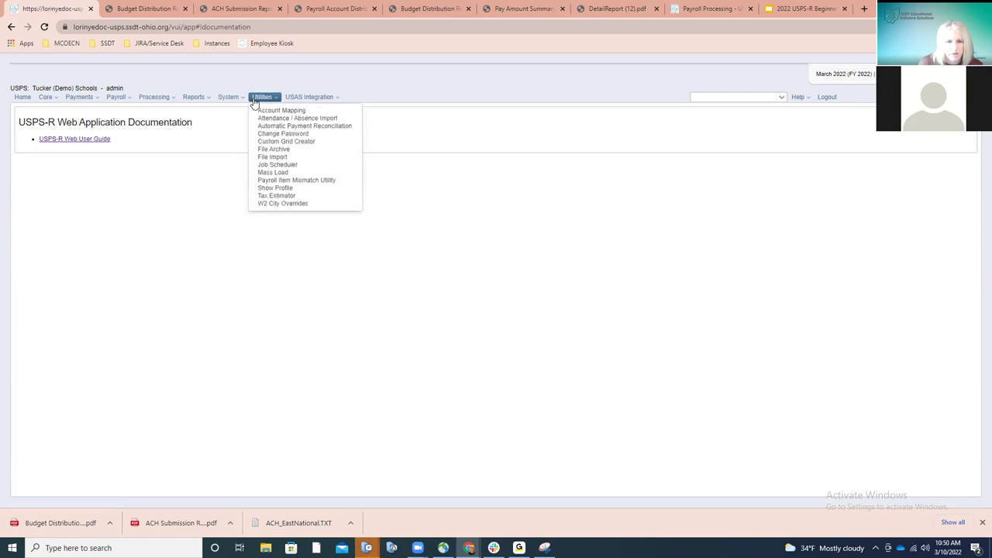
{"action": "left_click", "coordinate": [276, 165]}
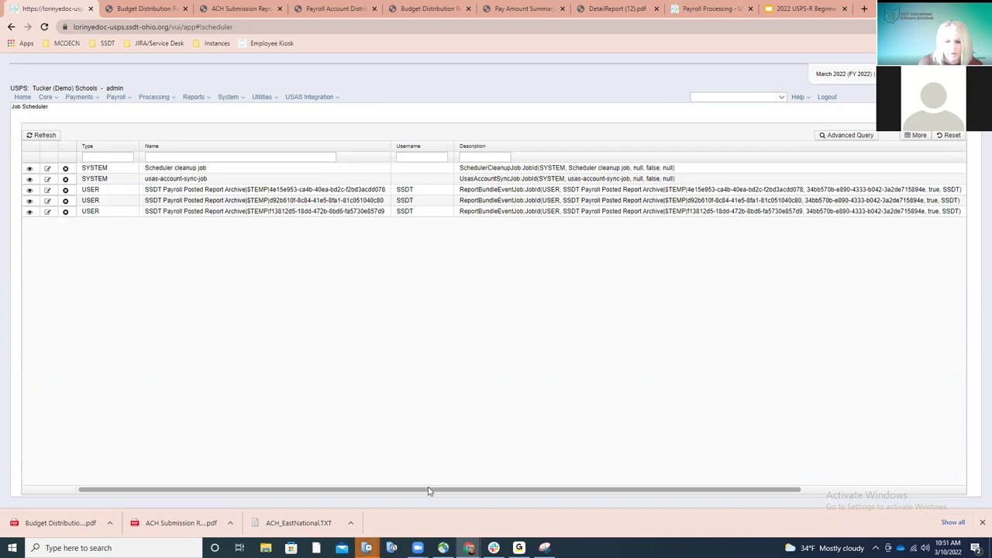
Step: Check the status and run times of the scheduled jobs, and open the details of the 03/25/2022 TEST payroll
{"action": "left_click_drag", "start_coordinate": [428, 492], "coordinate": [619, 485]}
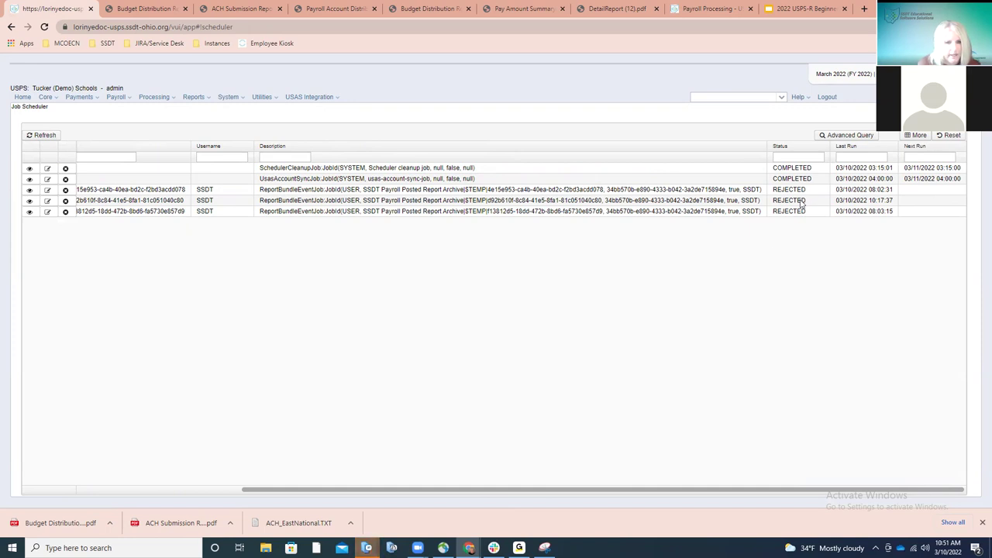
{"action": "left_click_drag", "start_coordinate": [437, 492], "coordinate": [266, 496]}
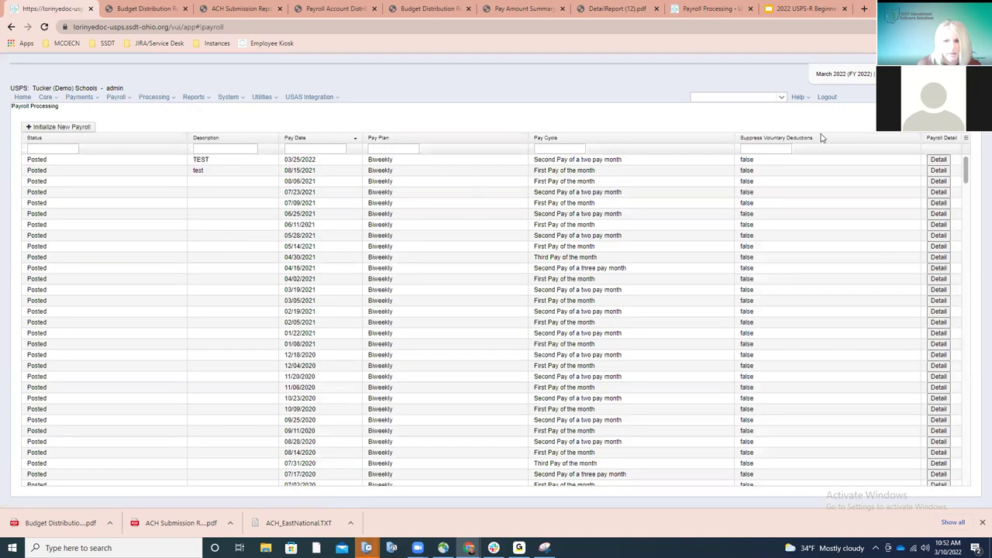
{"action": "left_click", "coordinate": [937, 159]}
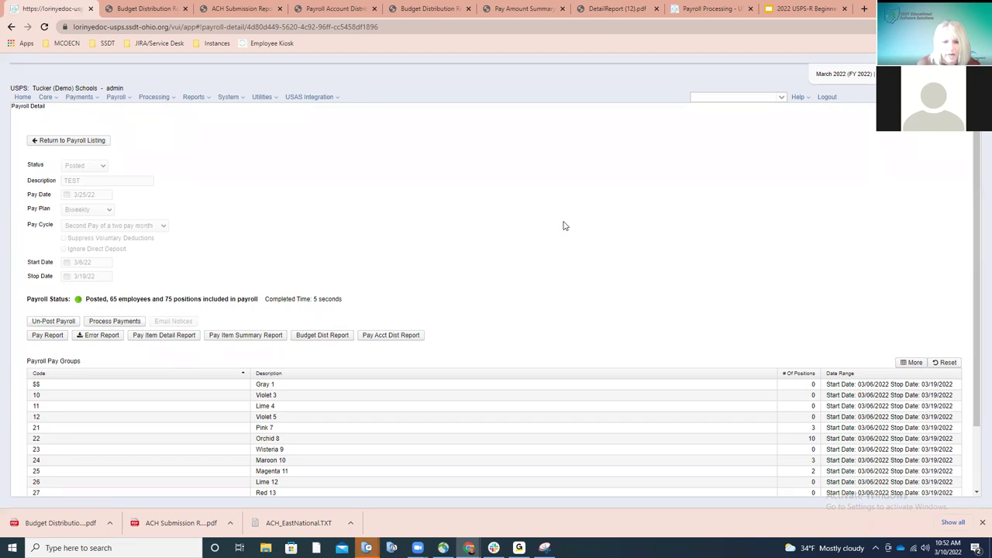
Step: Look up employees matching "an", open the first match's dashboard and show that employee's payroll payments
{"action": "left_click", "coordinate": [707, 99]}
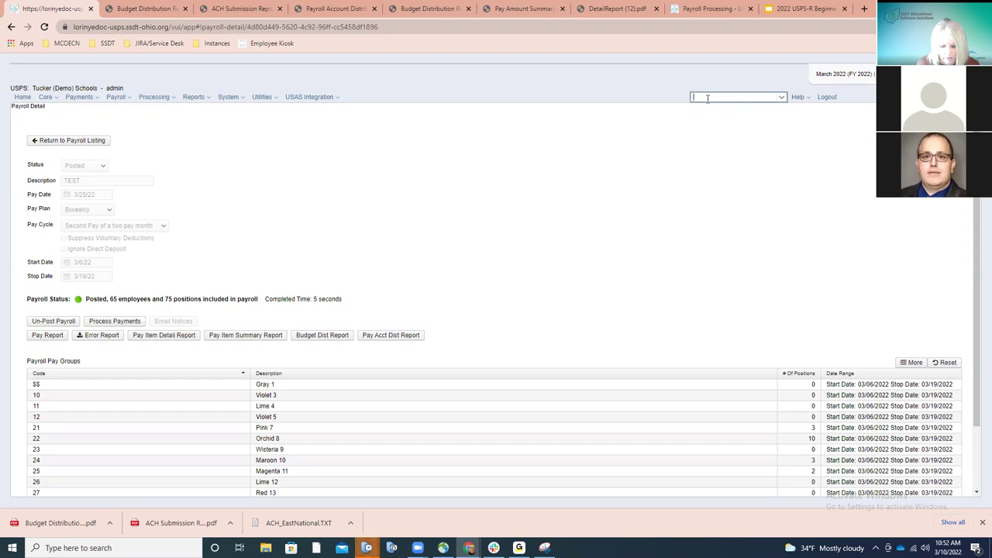
{"action": "type", "text": "ar"}
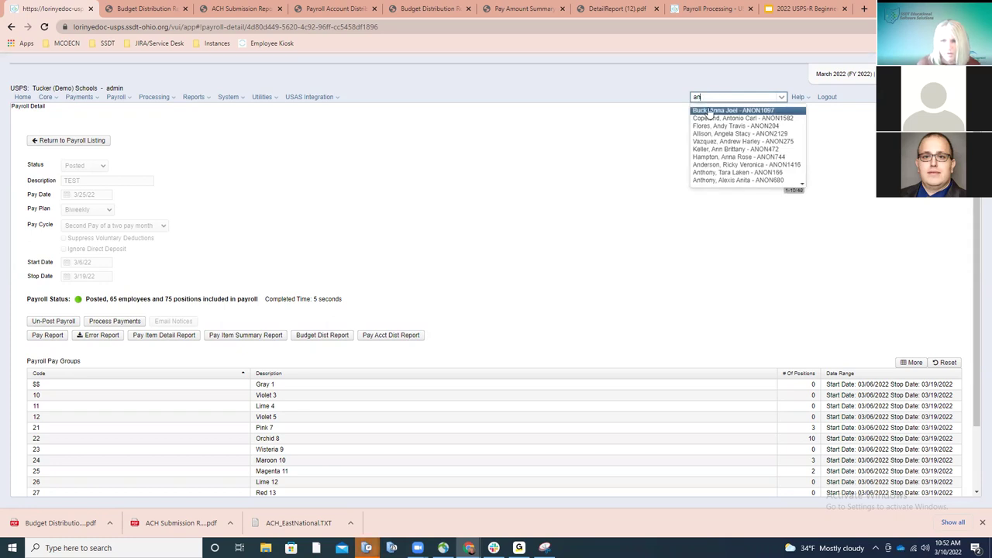
{"action": "left_click", "coordinate": [704, 113]}
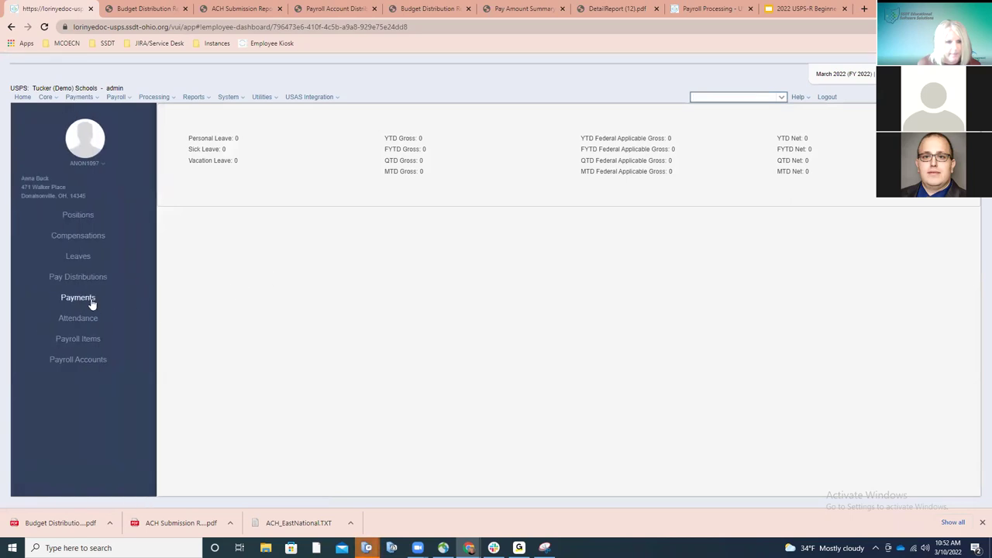
{"action": "left_click", "coordinate": [91, 302]}
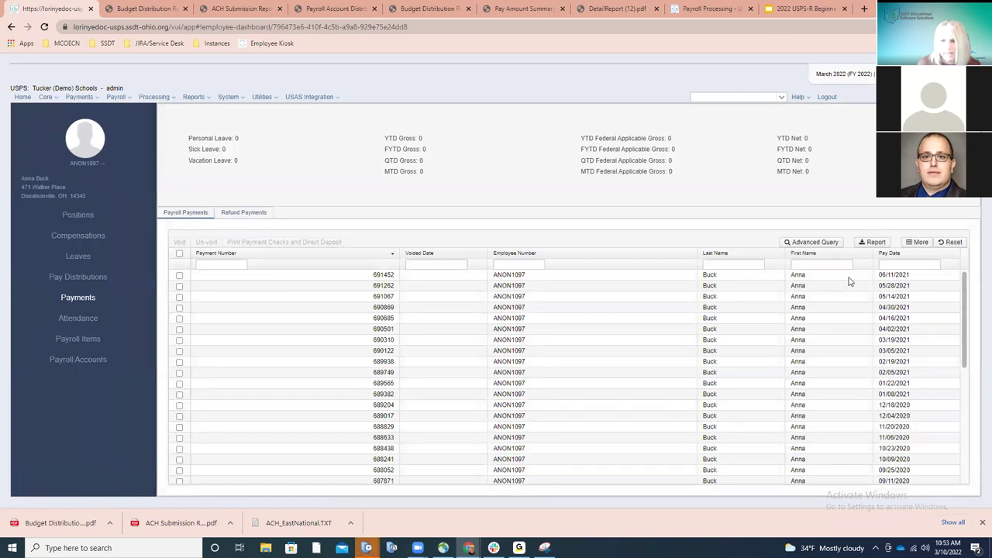
Step: Process the employee's payments dated 05/14/2021, 05/28/2021 and 06/11/2021 as direct deposits in PDF format, using the Default form
{"action": "left_click", "coordinate": [179, 298]}
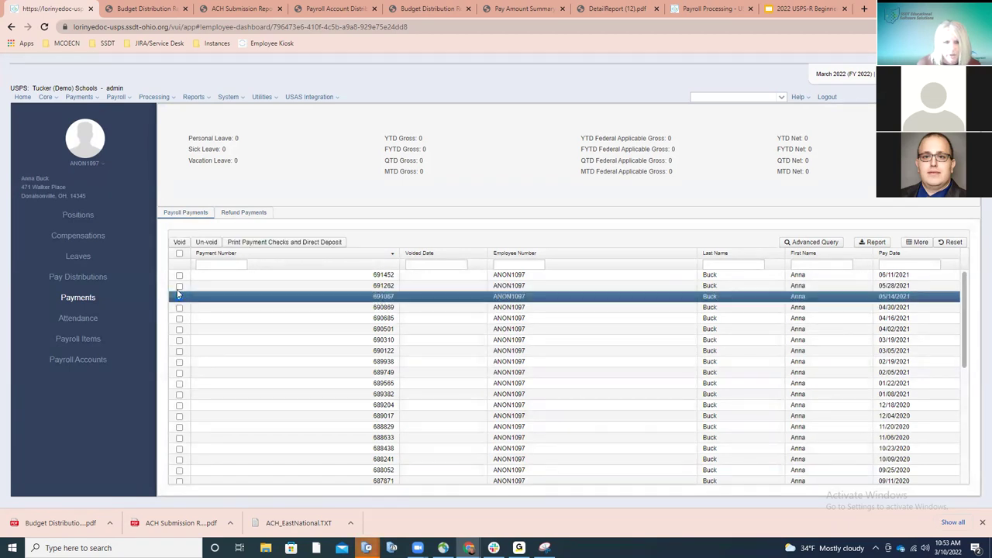
{"action": "left_click", "coordinate": [179, 285]}
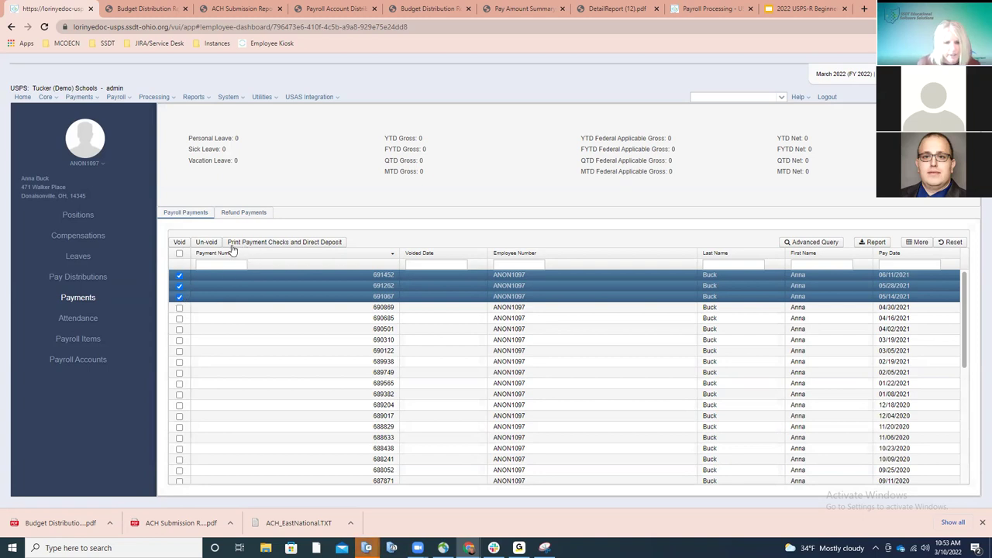
{"action": "left_click", "coordinate": [316, 245]}
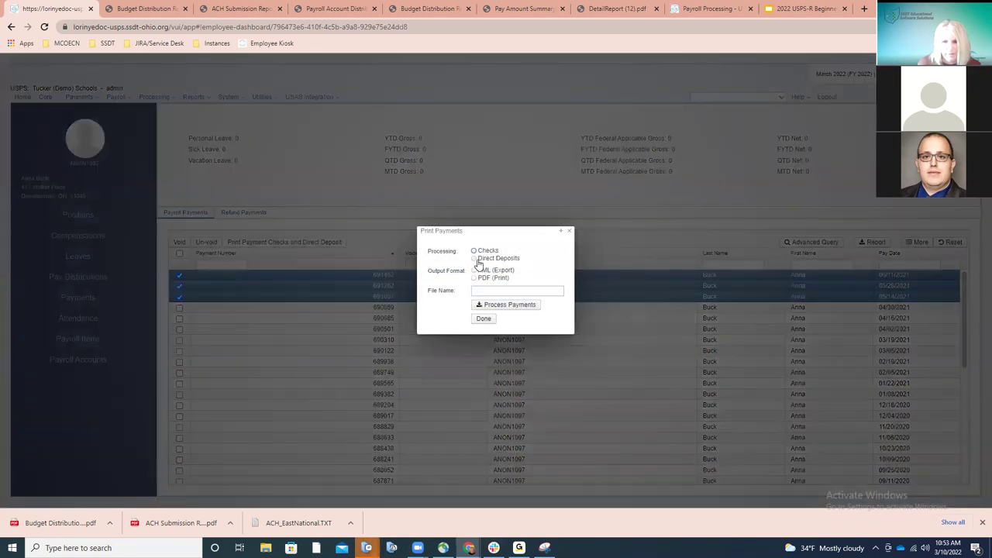
{"action": "left_click", "coordinate": [475, 259]}
{"action": "left_click", "coordinate": [474, 278]}
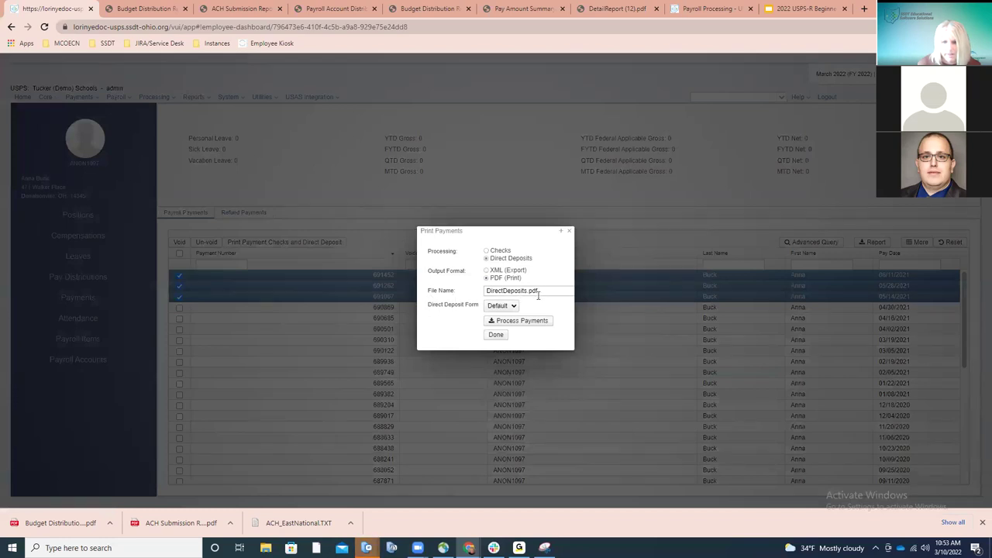
{"action": "left_click", "coordinate": [515, 307]}
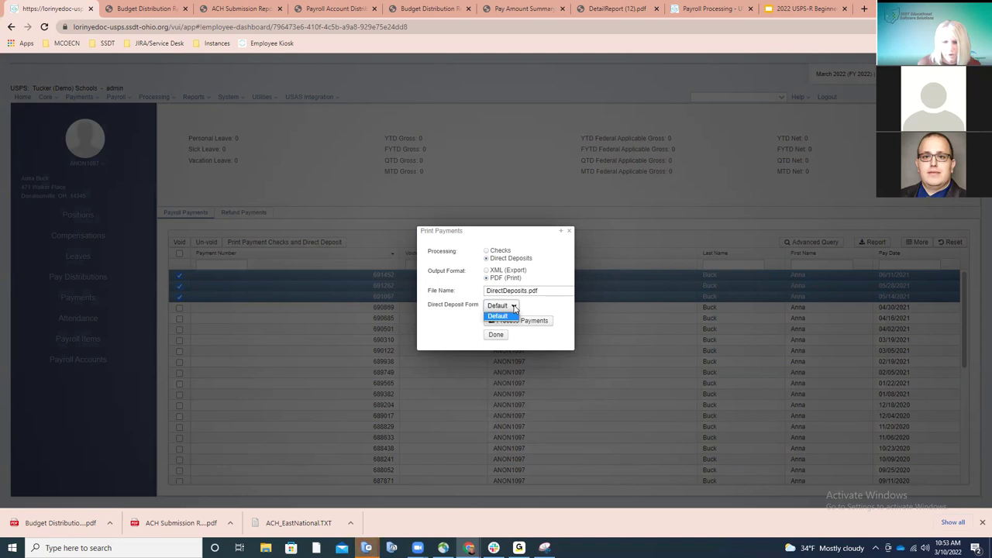
{"action": "left_click", "coordinate": [511, 314]}
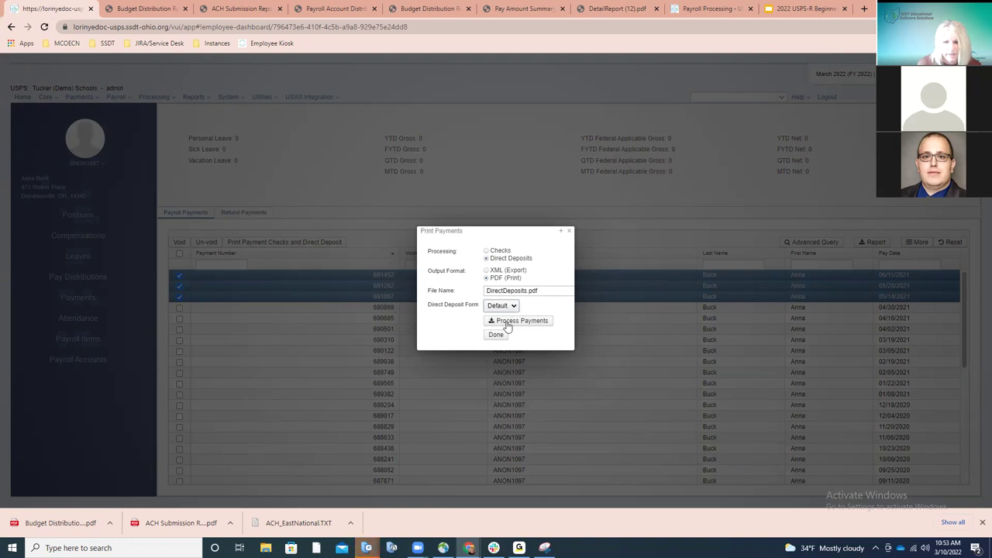
{"action": "left_click", "coordinate": [507, 324]}
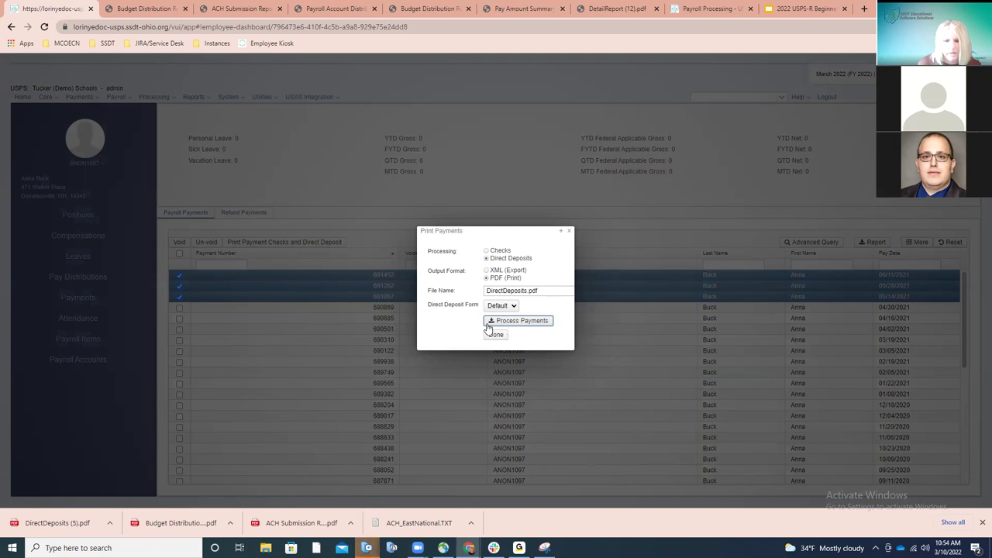
Step: Open the downloaded DirectDeposits (5).pdf and read through the direct deposit notices for all three payments
{"action": "left_click", "coordinate": [58, 522]}
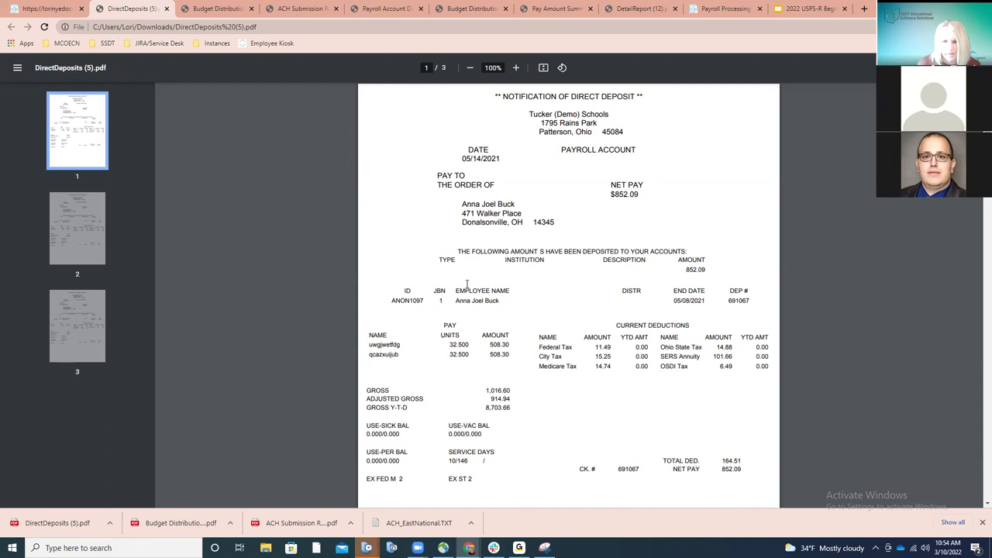
{"action": "scroll", "coordinate": [467, 285], "scroll_direction": "down", "scroll_amount": 3}
{"action": "scroll", "coordinate": [466, 285], "scroll_direction": "down", "scroll_amount": 4}
{"action": "scroll", "coordinate": [467, 284], "scroll_direction": "down", "scroll_amount": 1}
{"action": "scroll", "coordinate": [467, 285], "scroll_direction": "down", "scroll_amount": 1}
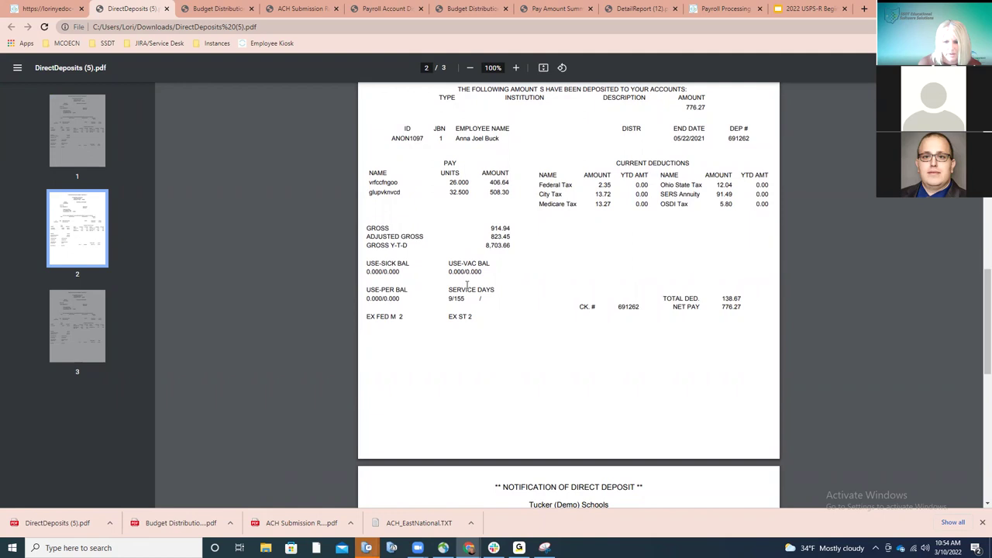
{"action": "scroll", "coordinate": [467, 285], "scroll_direction": "down", "scroll_amount": 3}
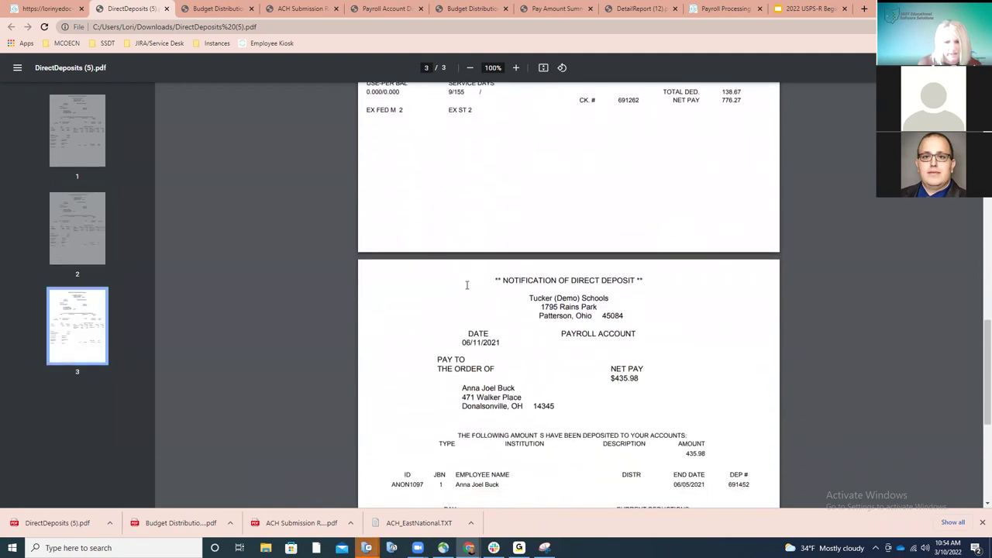
{"action": "scroll", "coordinate": [466, 285], "scroll_direction": "down", "scroll_amount": 1}
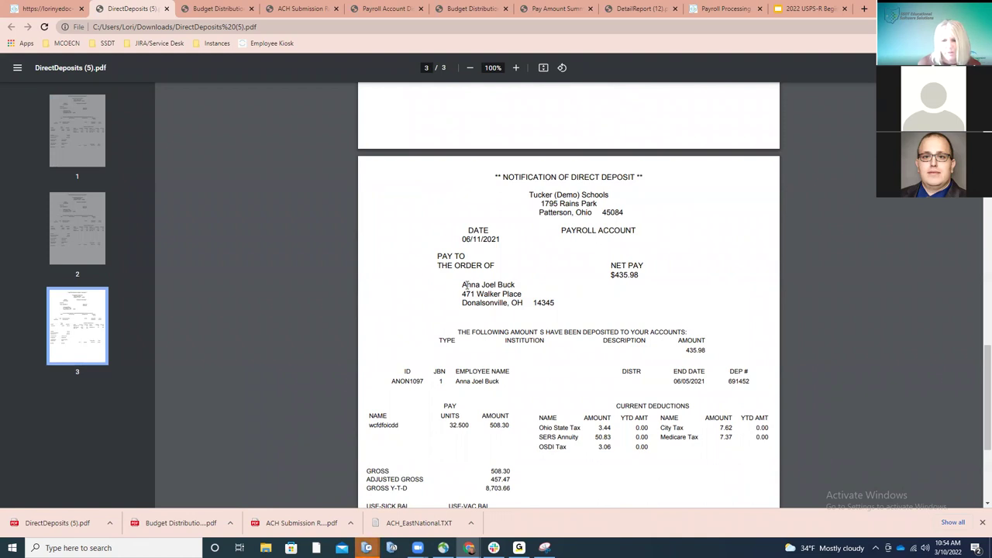
{"action": "scroll", "coordinate": [465, 285], "scroll_direction": "down", "scroll_amount": 2}
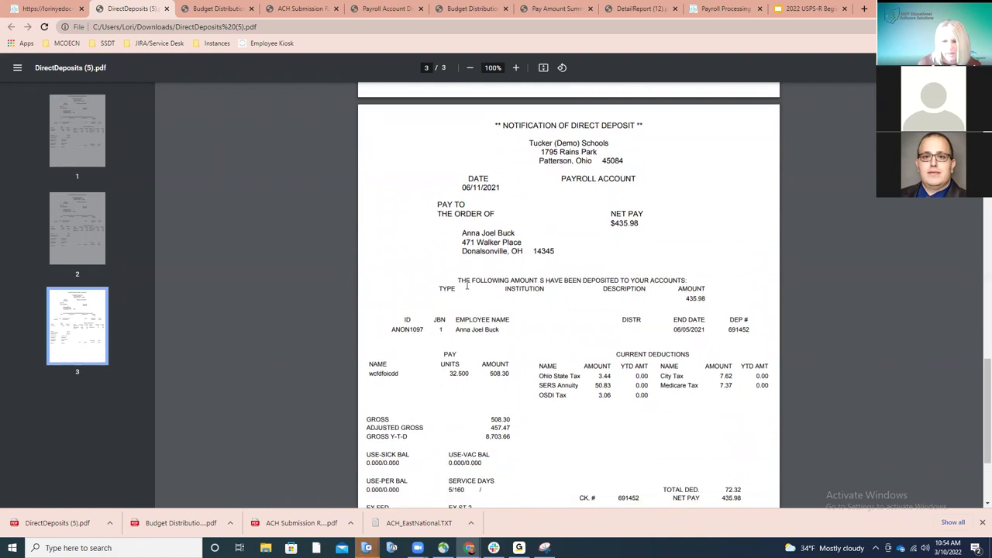
{"action": "scroll", "coordinate": [466, 285], "scroll_direction": "up", "scroll_amount": 1}
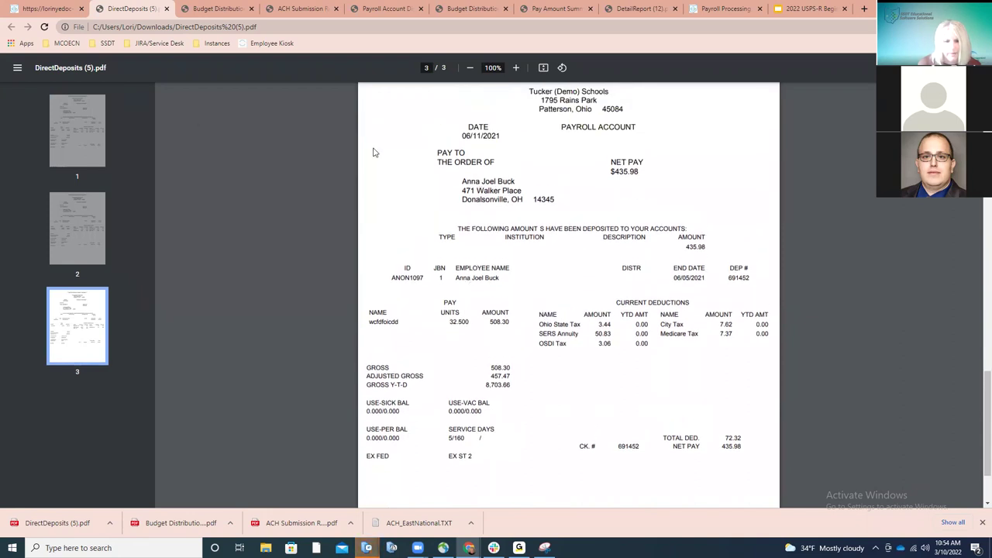
Step: Close the Print Payments dialog in USPS and open the 03/25/2022 TEST payroll's details from the payroll listing
{"action": "left_click", "coordinate": [41, 9]}
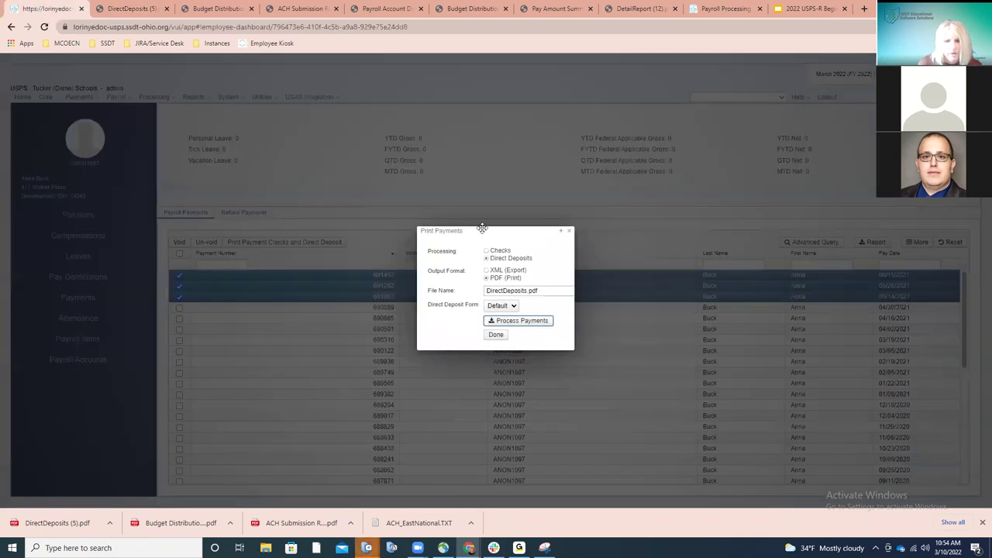
{"action": "left_click", "coordinate": [570, 231]}
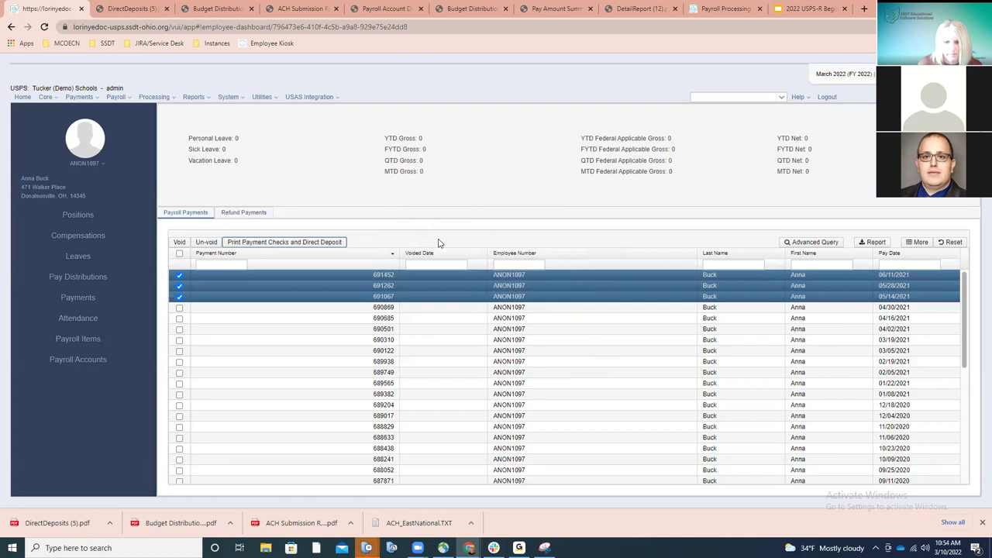
{"action": "left_click", "coordinate": [115, 97]}
{"action": "left_click", "coordinate": [143, 124]}
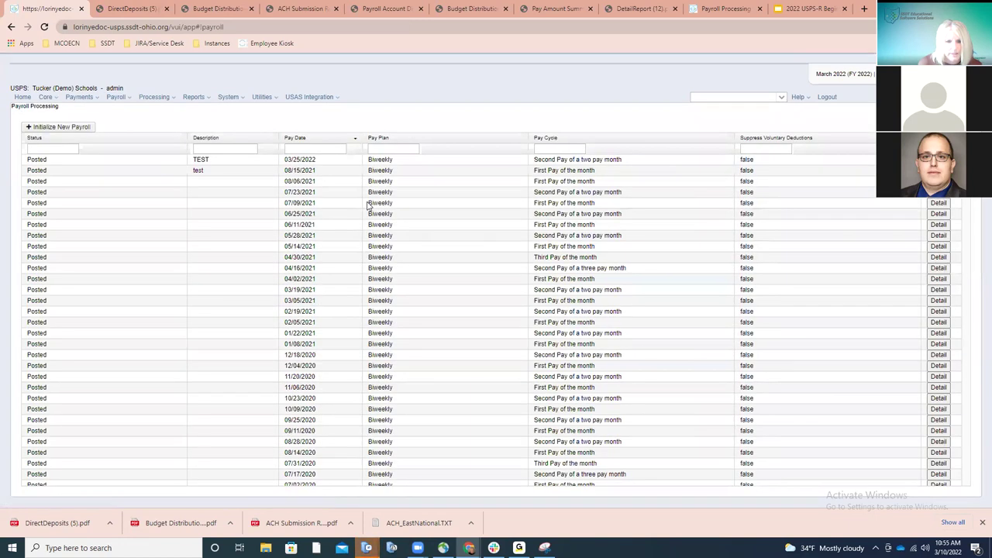
{"action": "double_click", "coordinate": [742, 209]}
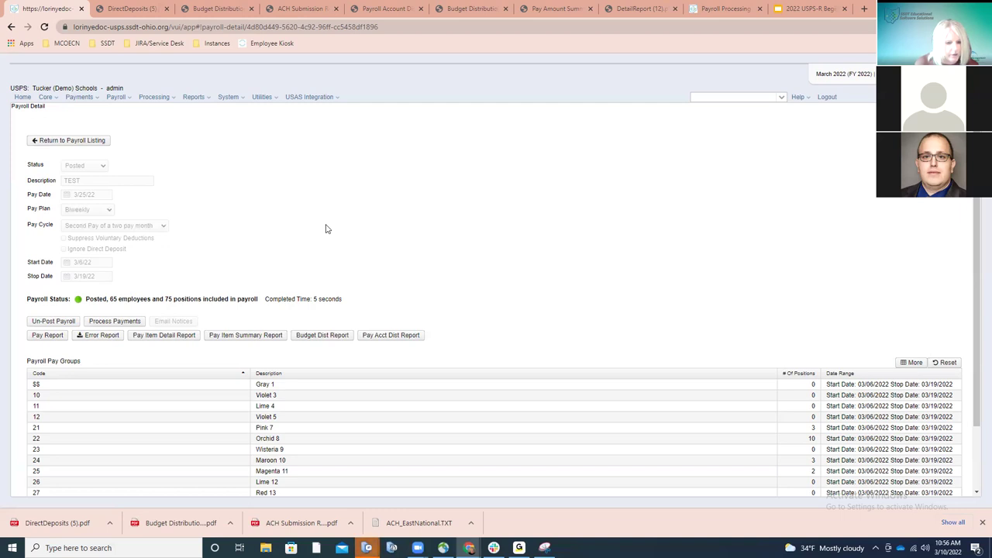
Step: Open the 03/25/2022 TEST payroll in USAS Payroll Submission and submit it to USAS
{"action": "left_click", "coordinate": [315, 101]}
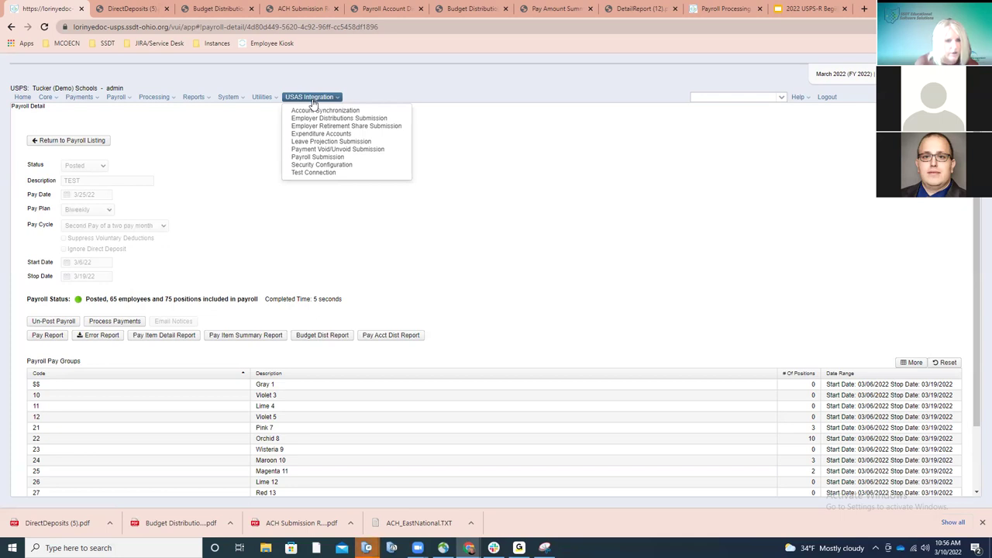
{"action": "left_click", "coordinate": [320, 158]}
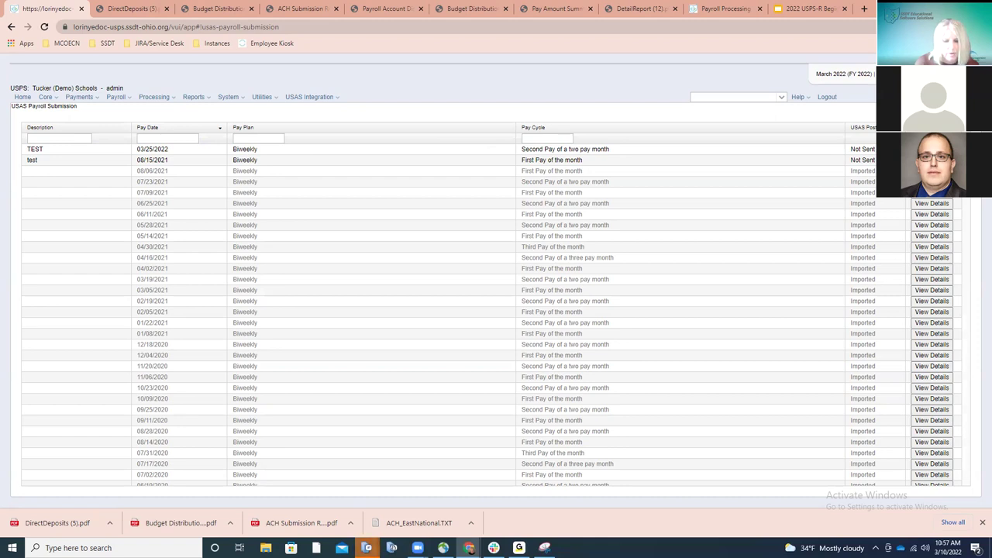
{"action": "left_click", "coordinate": [806, 149]}
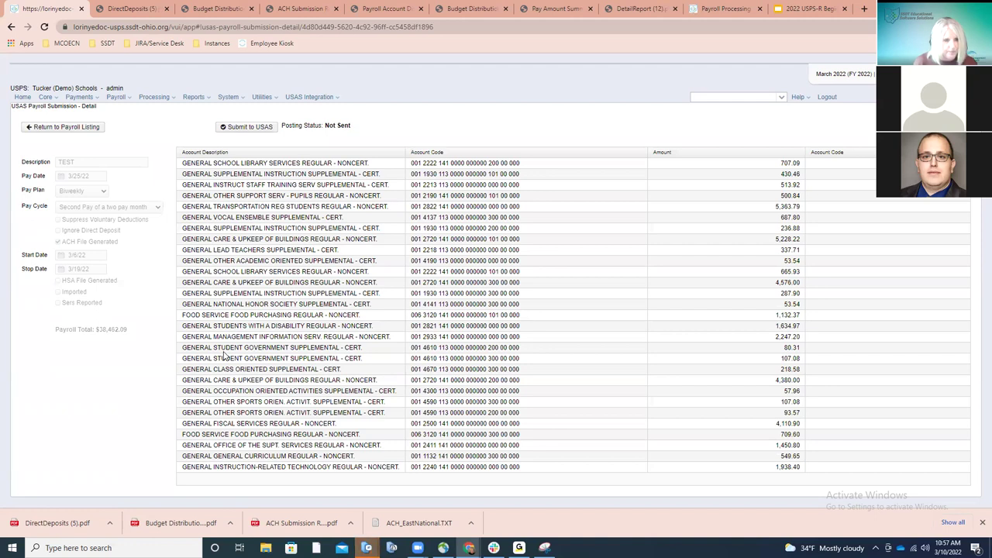
{"action": "left_click", "coordinate": [253, 134]}
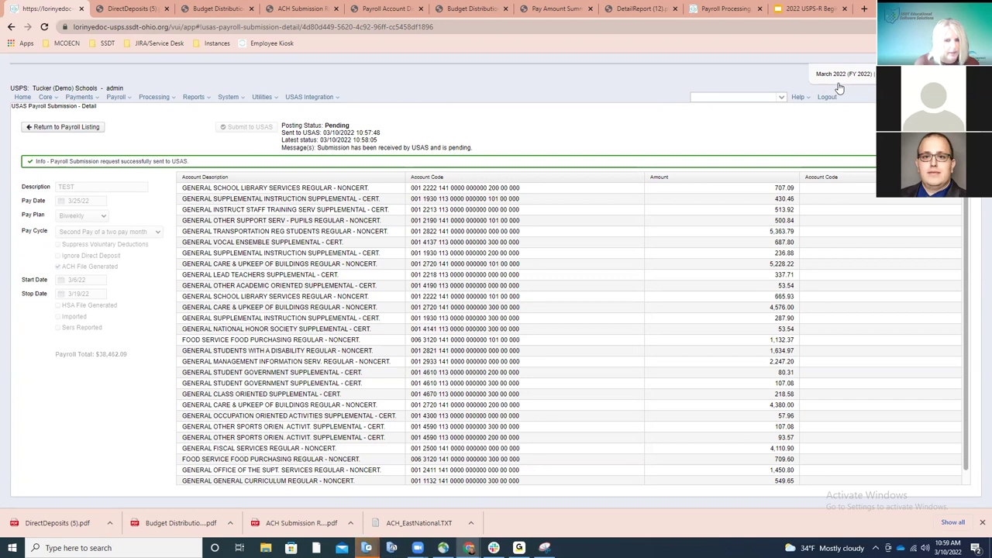
Step: Return to the payroll submission listing and open the Employer Distributions report options
{"action": "left_click", "coordinate": [91, 133]}
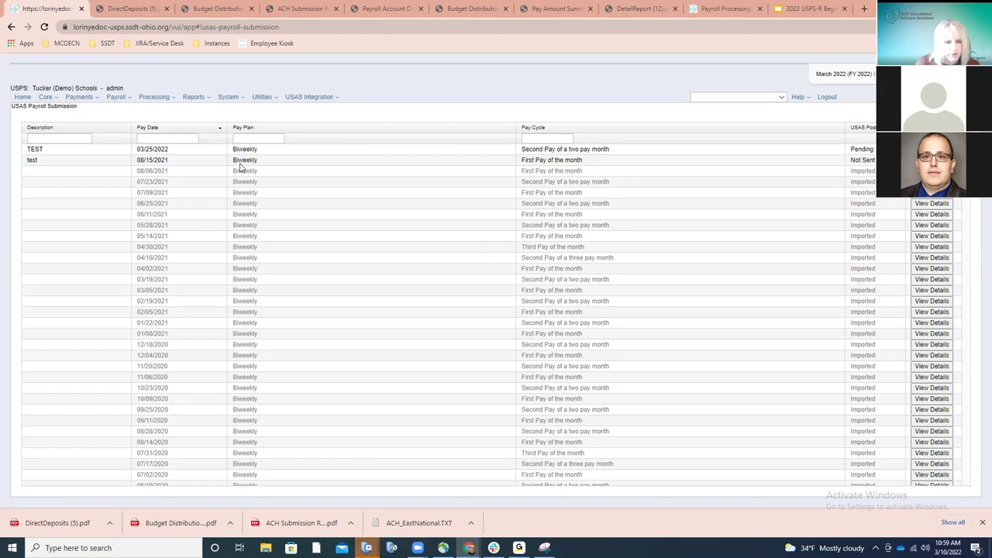
{"action": "left_click", "coordinate": [202, 99]}
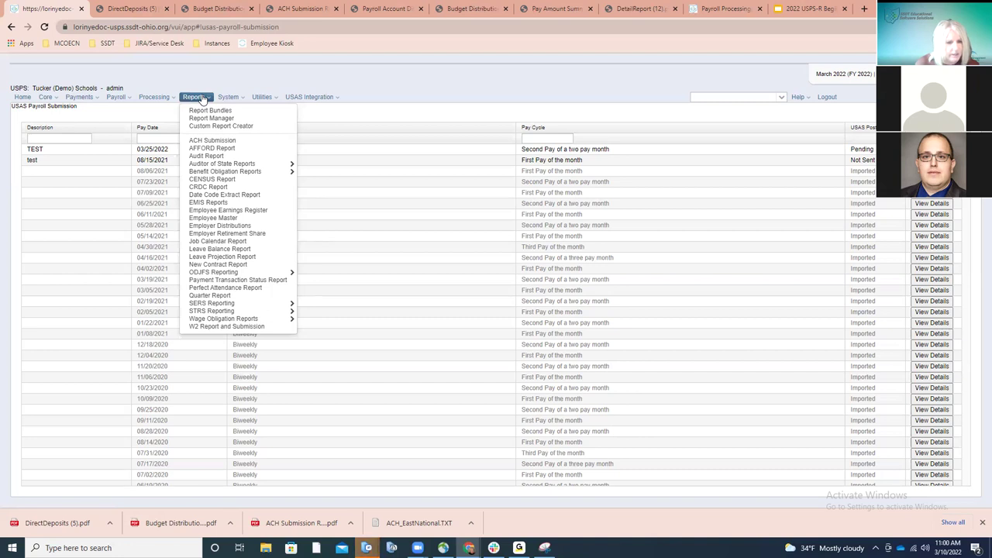
{"action": "left_click", "coordinate": [221, 225]}
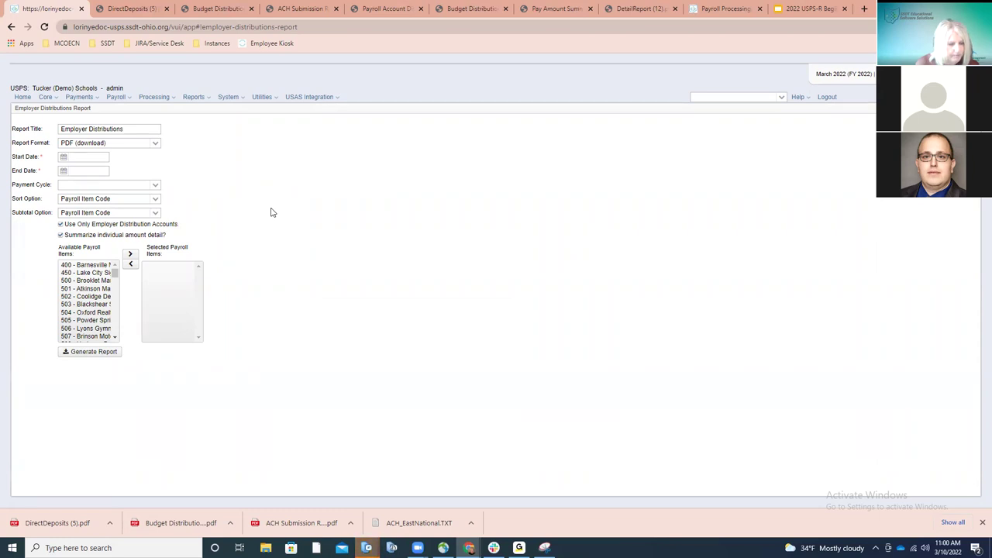
Step: Open the STRS payroll item configuration with code 450, review its object codes and options, and close it without saving
{"action": "left_click", "coordinate": [56, 102]}
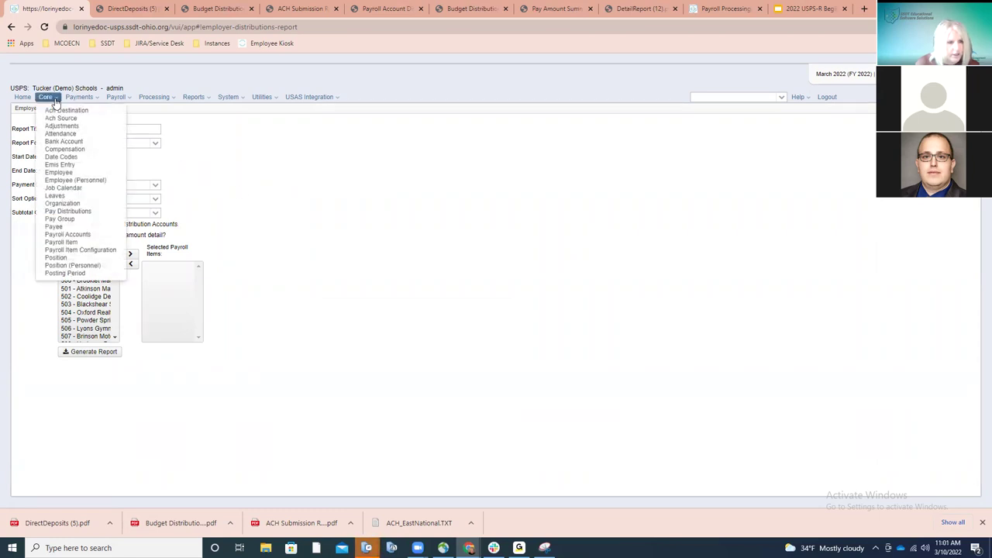
{"action": "left_click", "coordinate": [74, 250]}
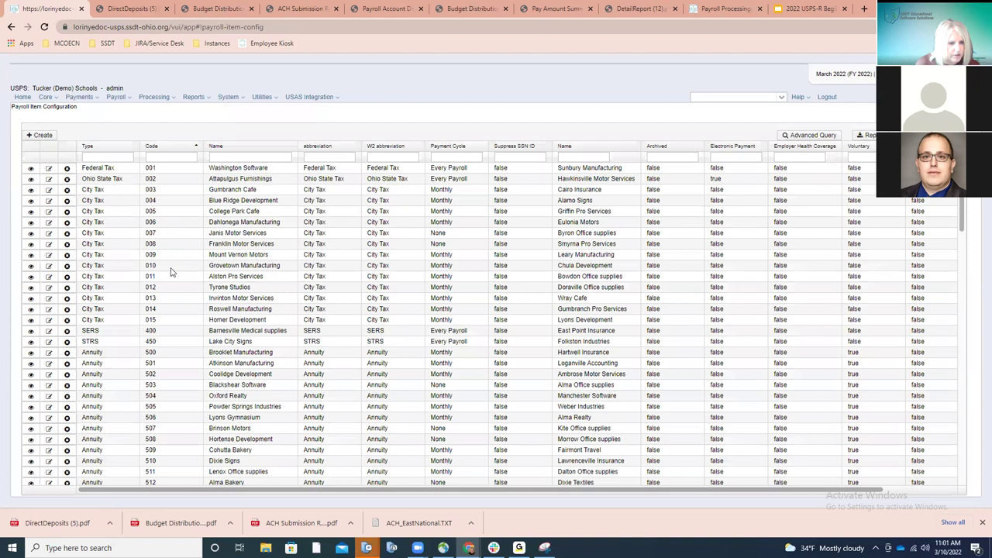
{"action": "left_click", "coordinate": [49, 342]}
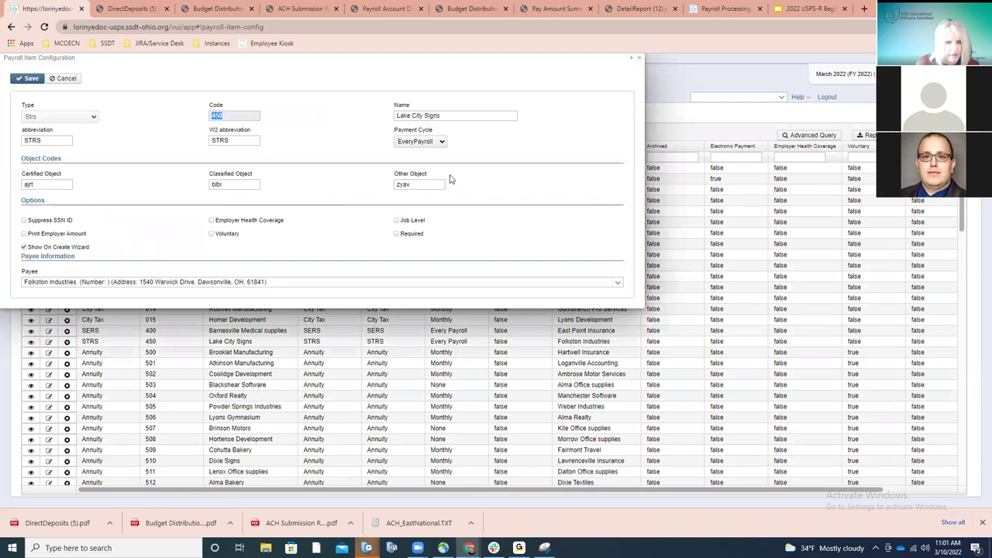
{"action": "left_click", "coordinate": [633, 63]}
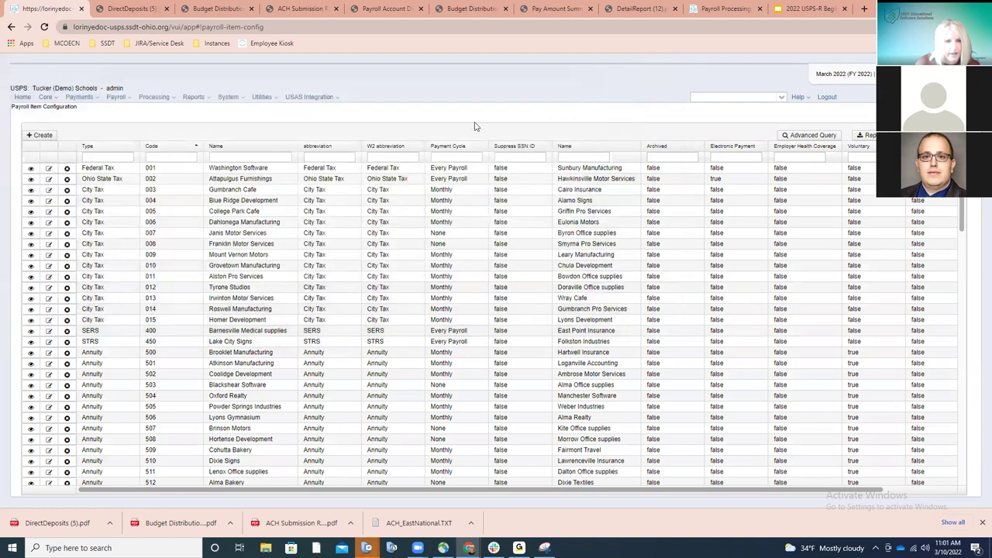
Step: Open the Account Mapping utility and review how original accounts are mapped to employer distribution accounts
{"action": "left_click", "coordinate": [272, 99]}
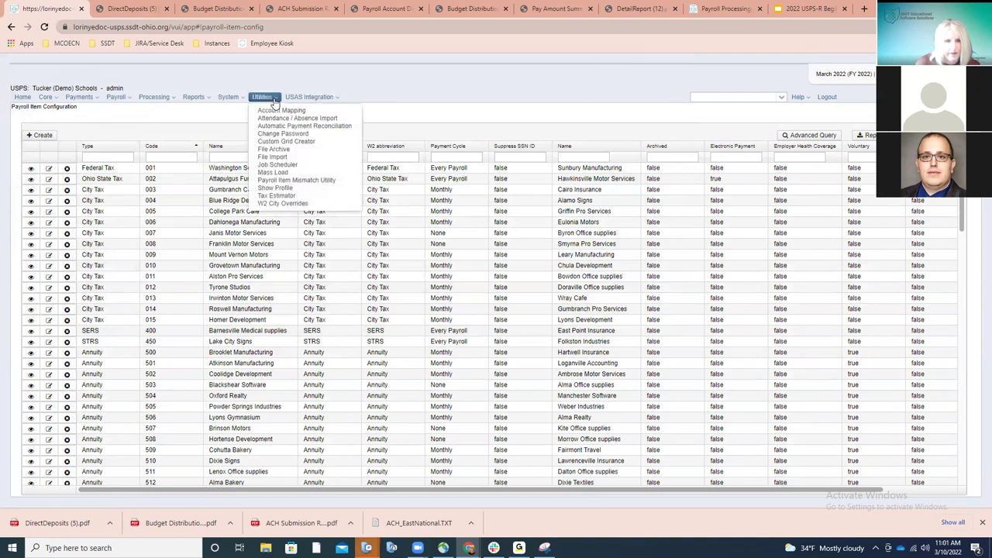
{"action": "left_click", "coordinate": [274, 111]}
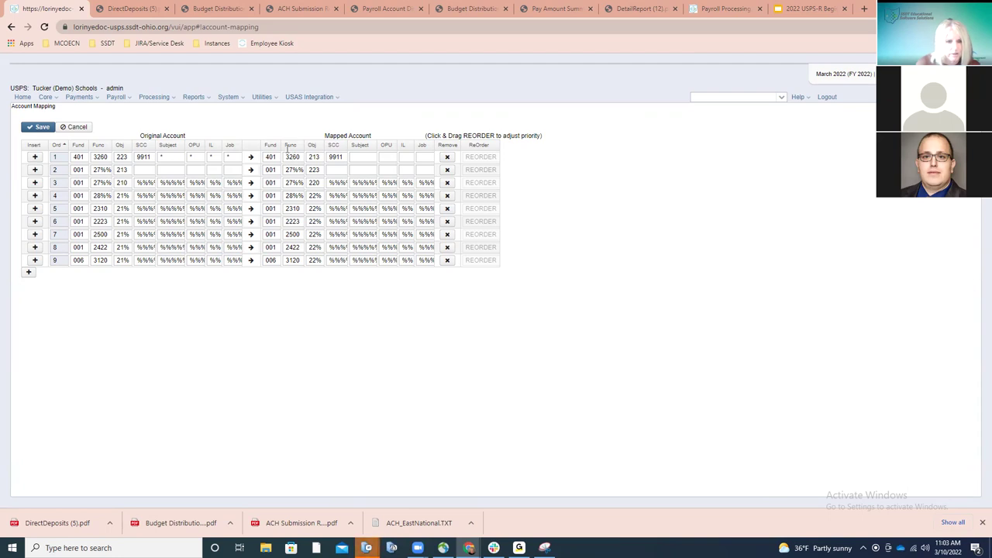
Step: Open the Employer Distributions report and set both its start date and end date to 3/25/22
{"action": "left_click", "coordinate": [201, 101]}
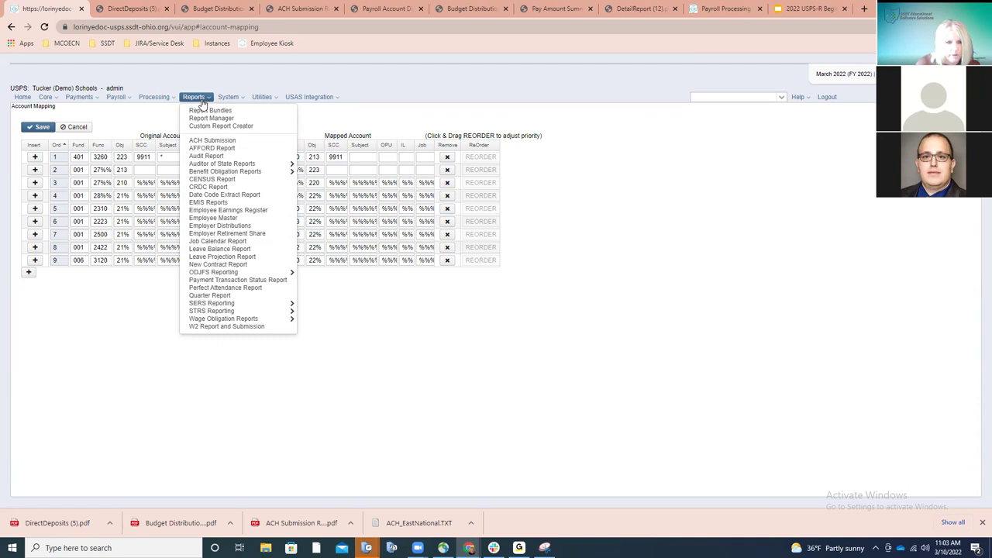
{"action": "left_click", "coordinate": [225, 226]}
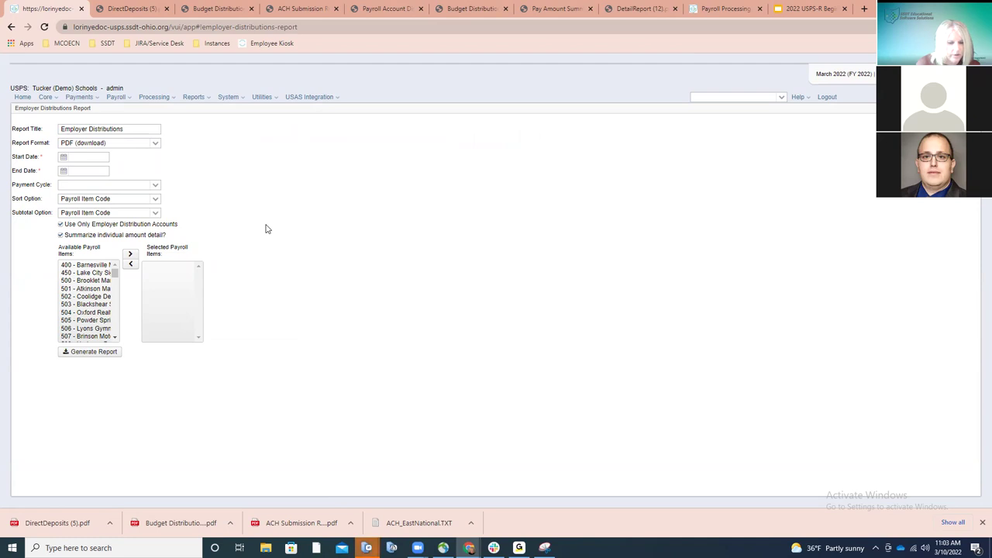
{"action": "left_click", "coordinate": [156, 145]}
{"action": "left_click", "coordinate": [156, 146]}
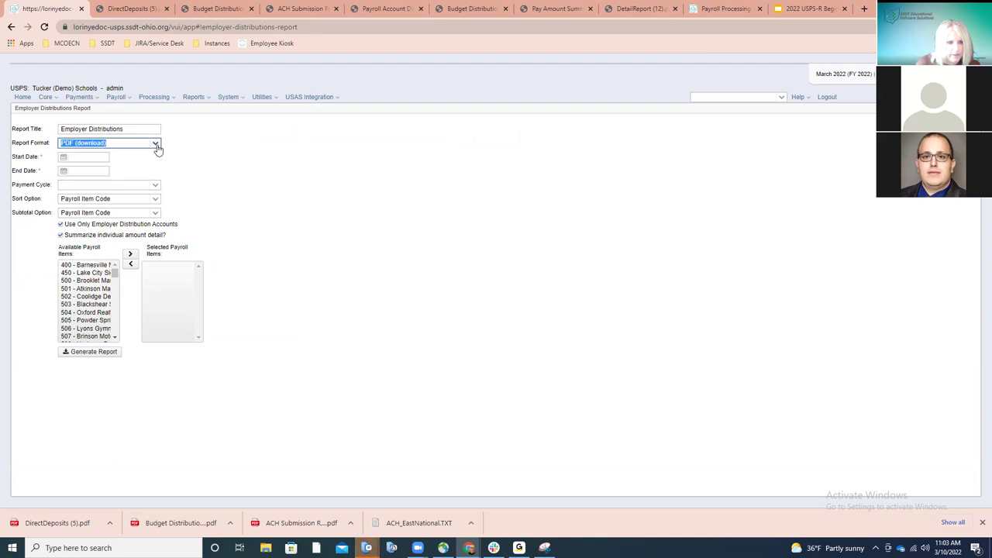
{"action": "left_click", "coordinate": [97, 158]}
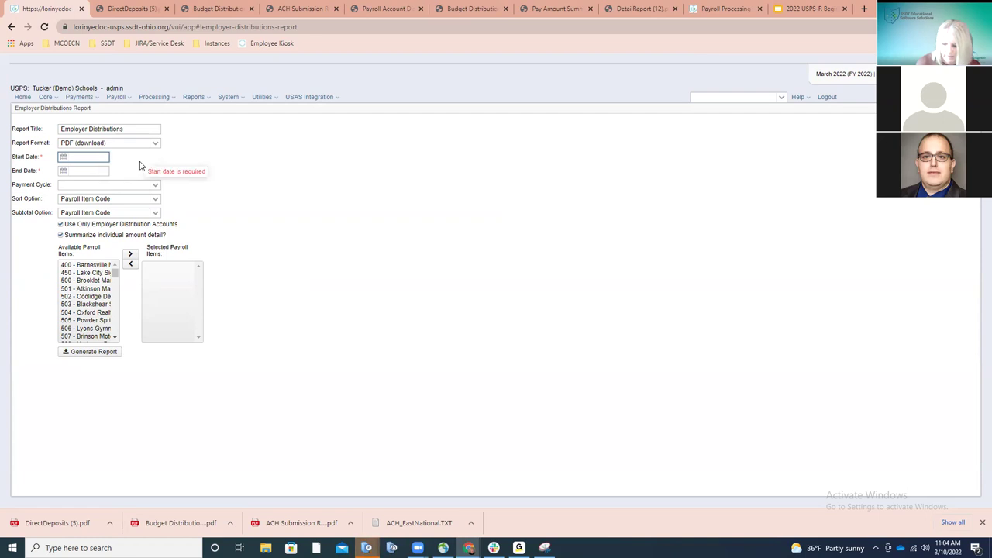
{"action": "type", "text": "032522"}
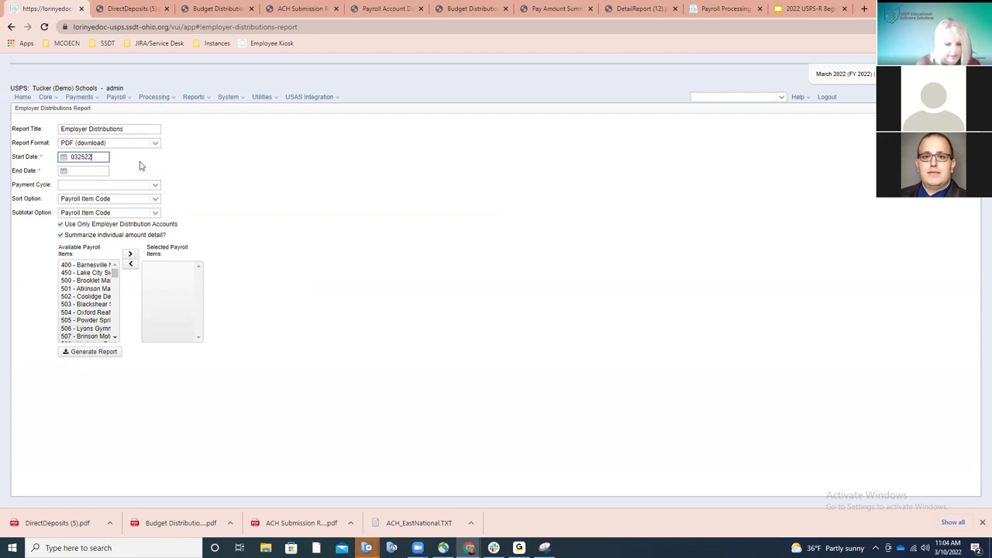
{"action": "key", "text": "Tab"}
{"action": "type", "text": "032522"}
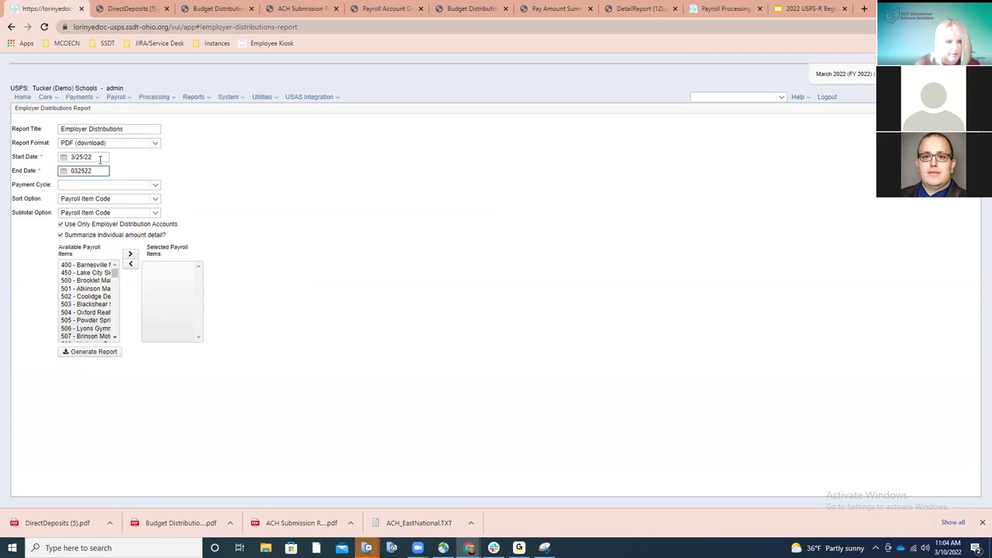
{"action": "mouse_move", "coordinate": [95, 171]}
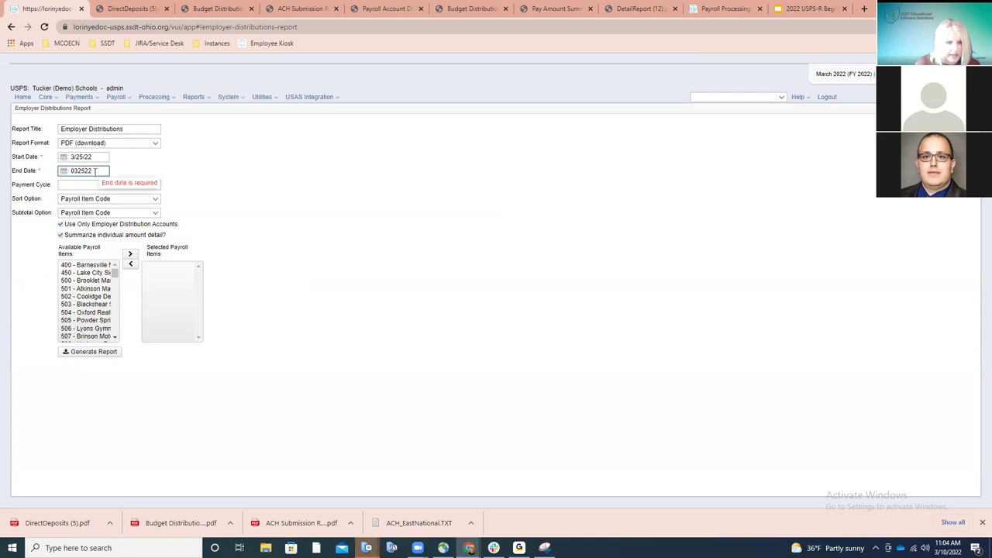
{"action": "left_click", "coordinate": [94, 172]}
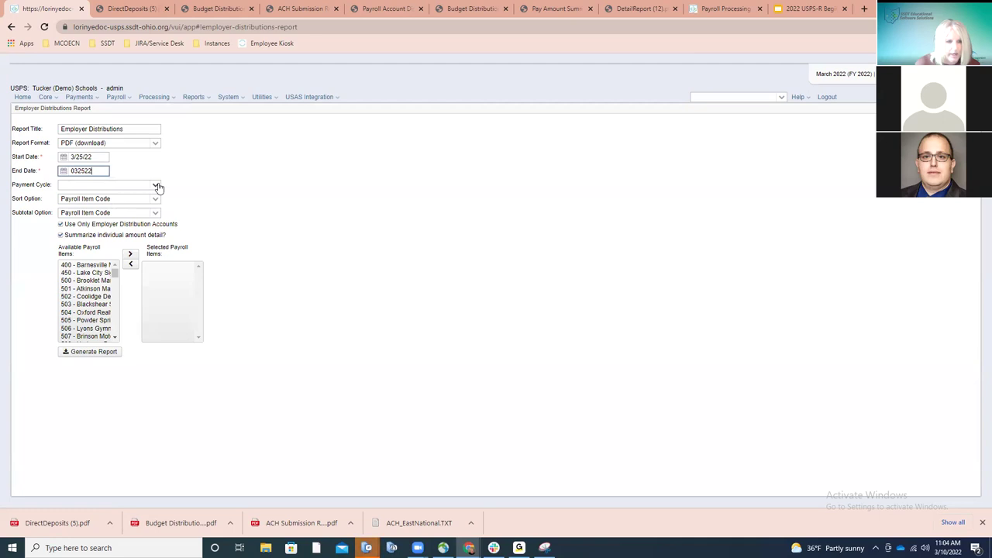
{"action": "left_click", "coordinate": [157, 187]}
{"action": "left_click", "coordinate": [157, 187]}
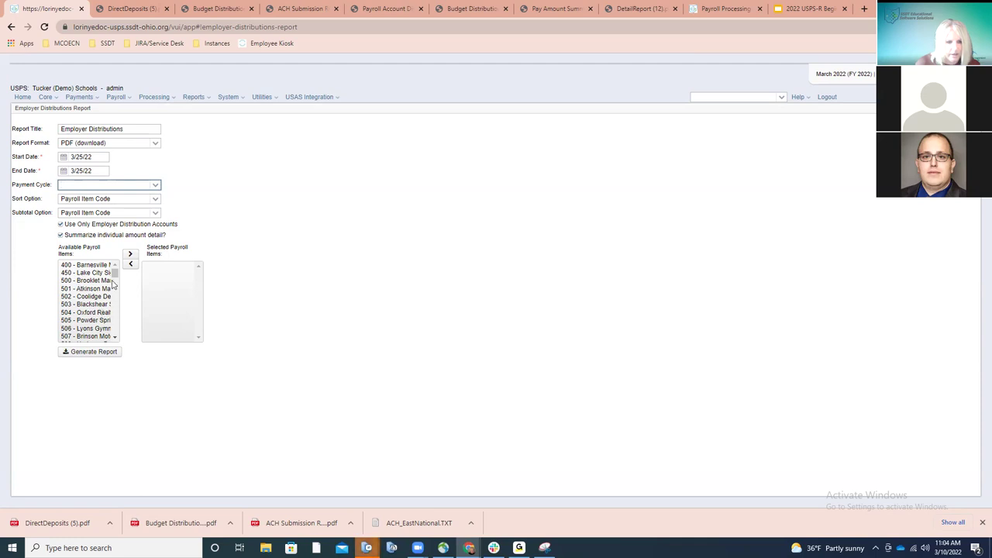
Step: Add payroll item 692 to the report's selected payroll items and check the available sort options
{"action": "left_click_drag", "start_coordinate": [113, 281], "coordinate": [105, 339]}
{"action": "double_click", "coordinate": [102, 328]}
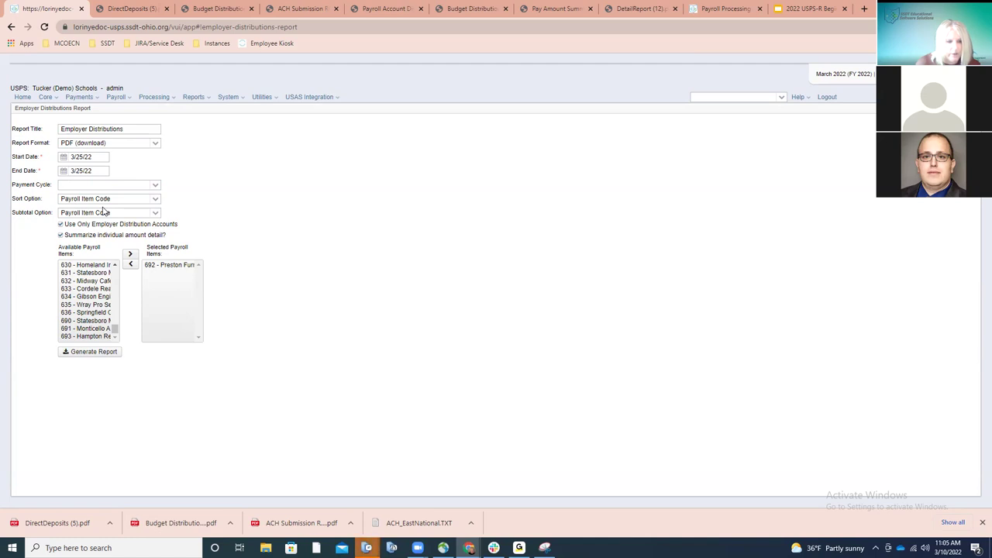
{"action": "left_click", "coordinate": [155, 199]}
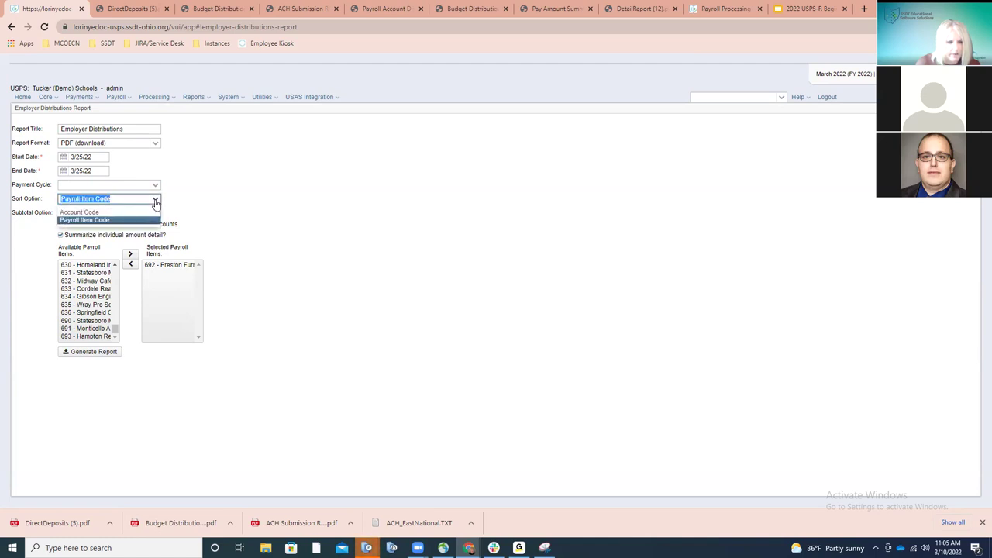
{"action": "left_click", "coordinate": [155, 200]}
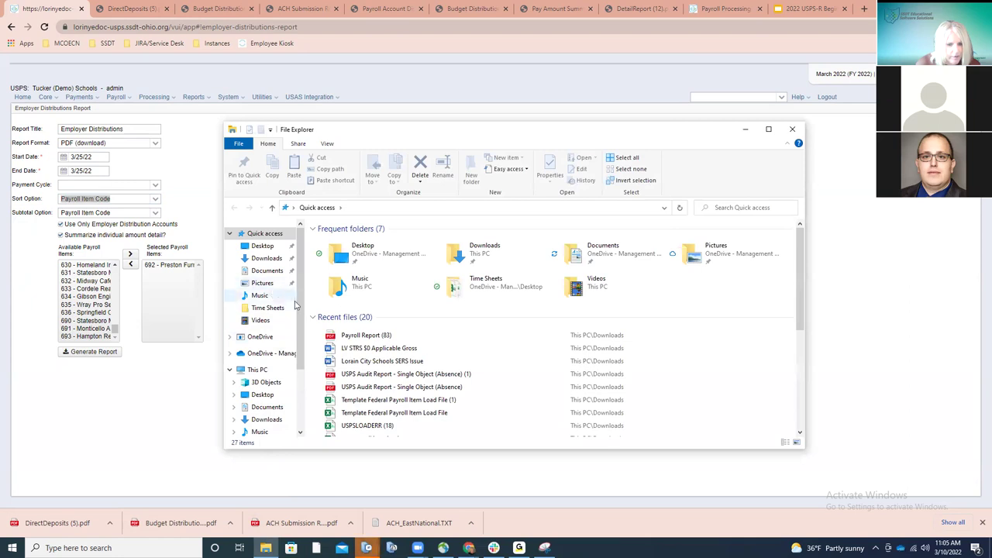
Step: Open Payroll Report (83) from the Downloads folder in File Explorer and examine the pay account flags on its last employee pages
{"action": "left_click", "coordinate": [266, 259]}
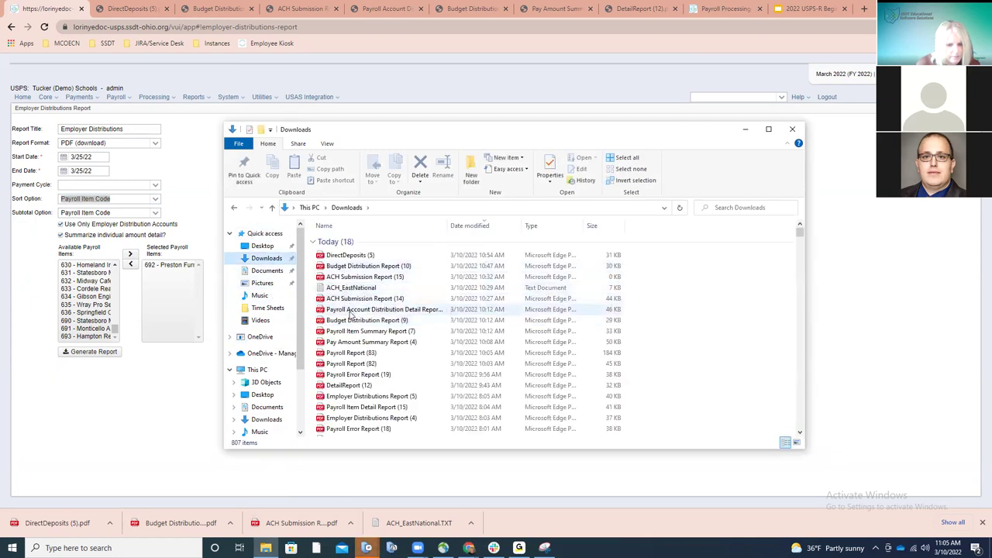
{"action": "double_click", "coordinate": [349, 353]}
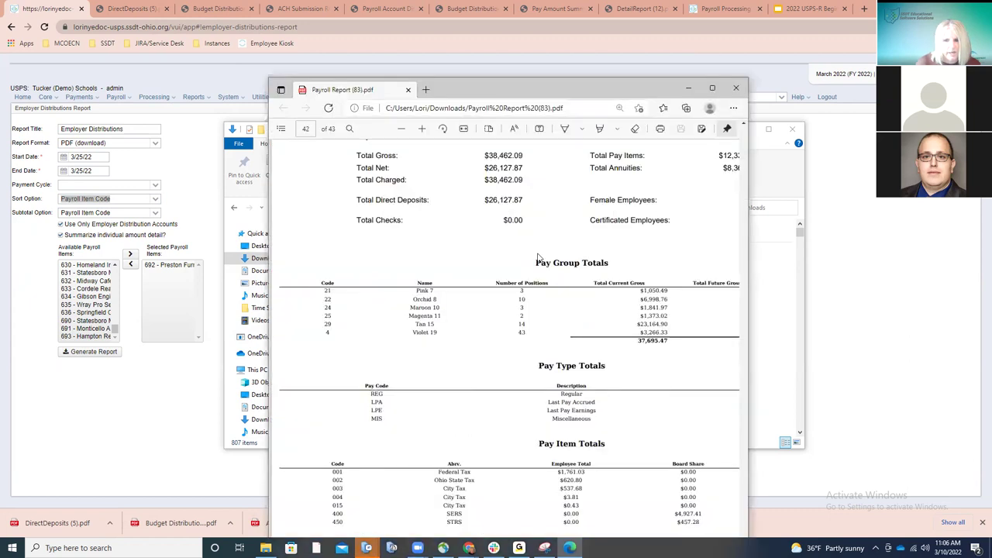
{"action": "key", "text": "End"}
{"action": "scroll", "coordinate": [542, 248], "scroll_direction": "up", "scroll_amount": 10}
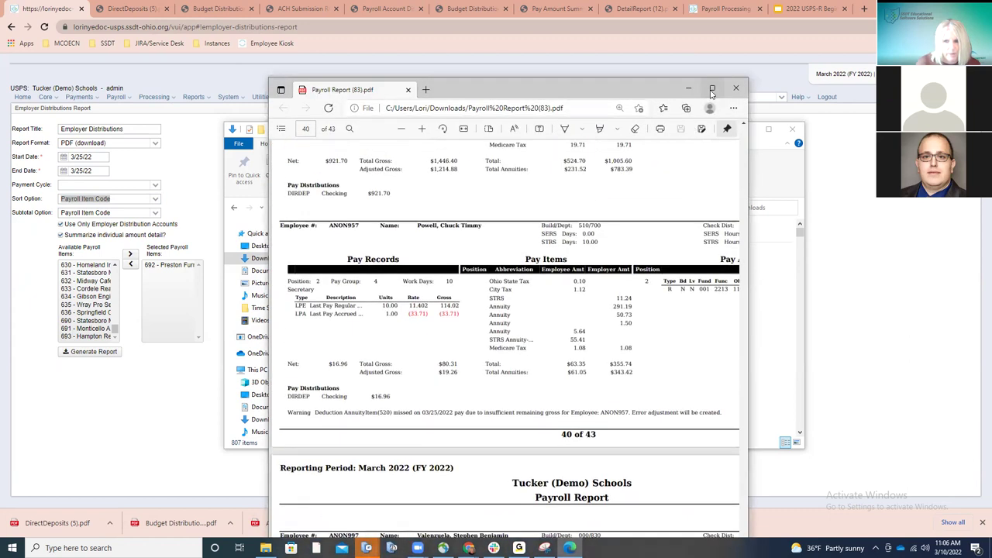
{"action": "left_click", "coordinate": [712, 88]}
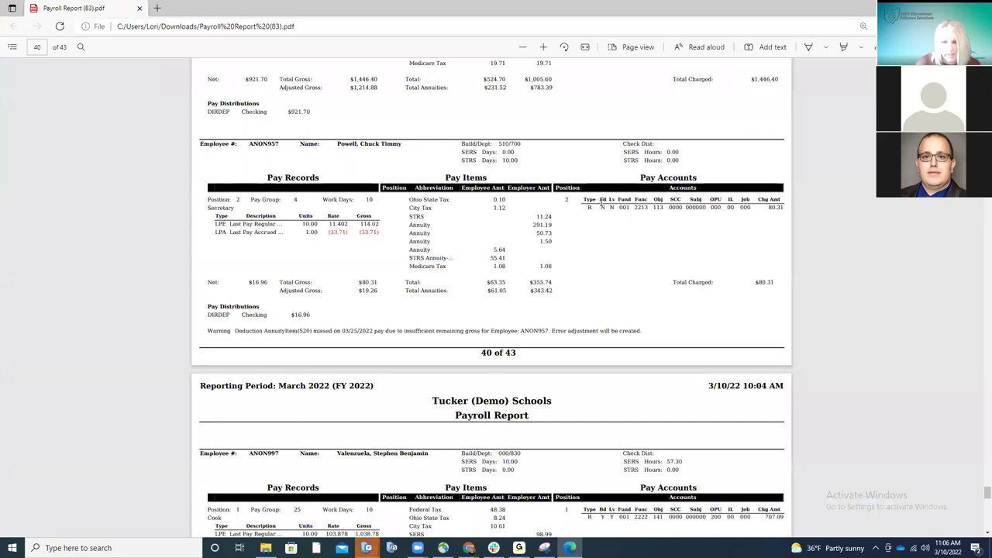
{"action": "double_click", "coordinate": [603, 199]}
{"action": "left_click", "coordinate": [603, 207]}
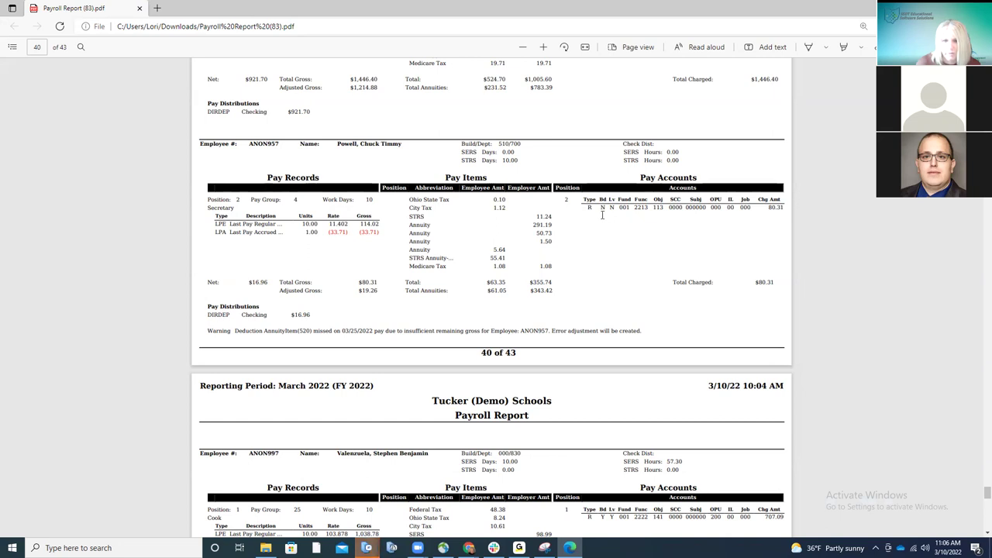
{"action": "scroll", "coordinate": [607, 221], "scroll_direction": "down", "scroll_amount": 4}
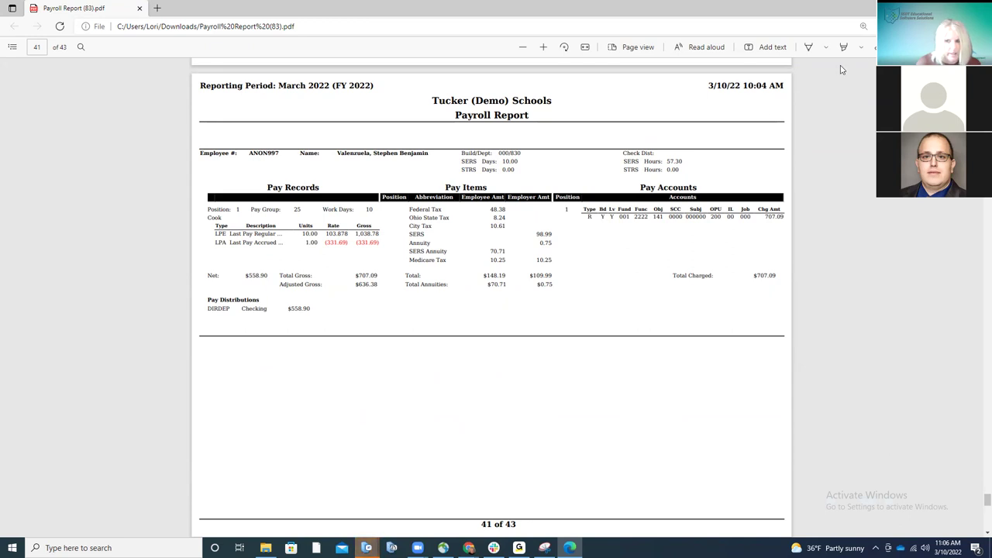
{"action": "key", "text": "ctrl+w"}
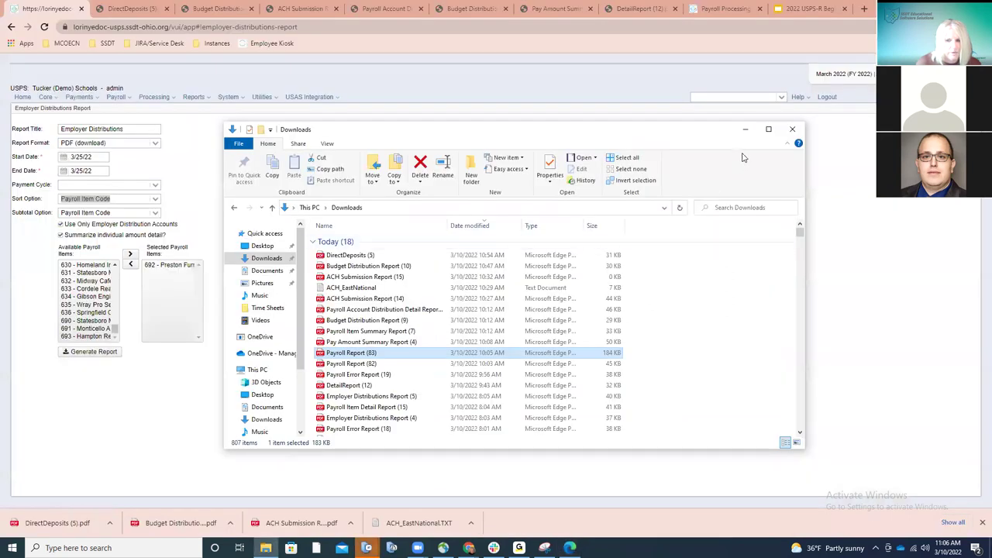
{"action": "left_click", "coordinate": [780, 128]}
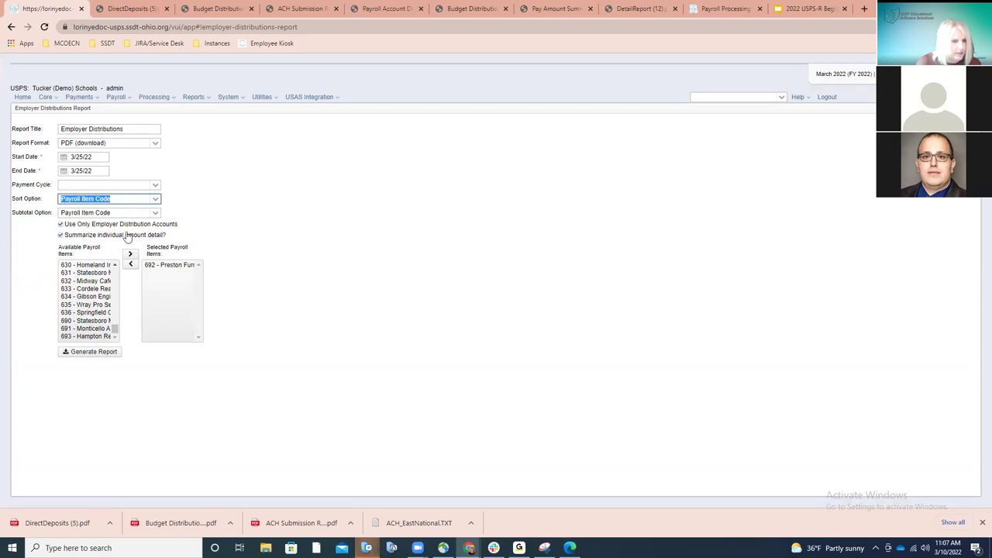
Step: Generate the Employer Distributions report as a PDF for payroll item 692, using only employer distribution accounts
{"action": "left_click", "coordinate": [61, 225]}
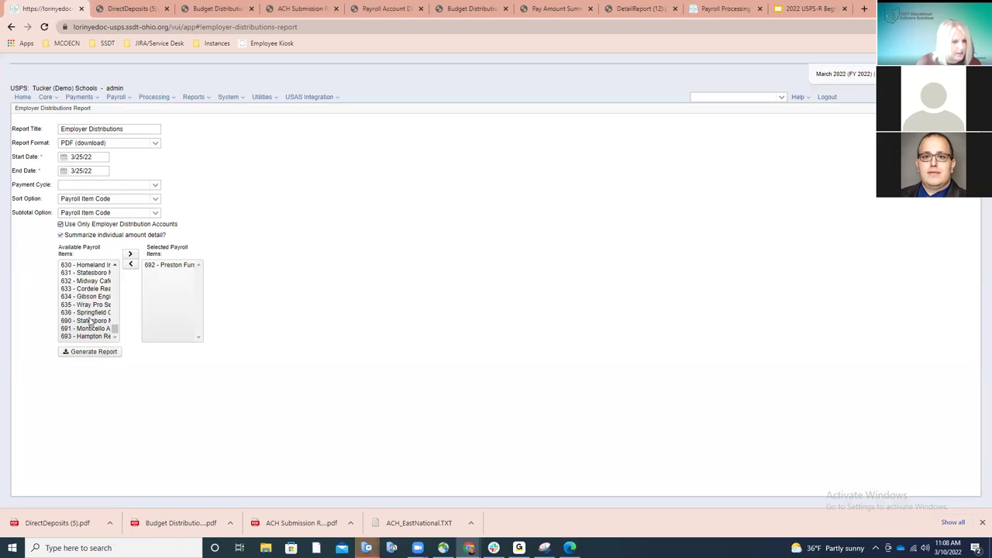
{"action": "left_click", "coordinate": [93, 353]}
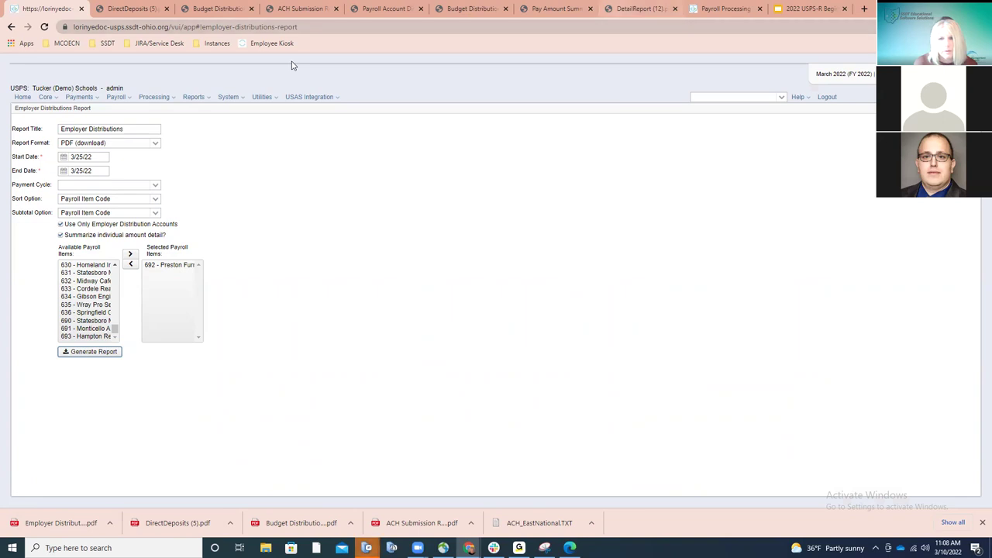
Step: Return to the Payroll Report (83) PDF in Edge and check the board share for item 692 in the pay item totals
{"action": "left_click", "coordinate": [620, 11]}
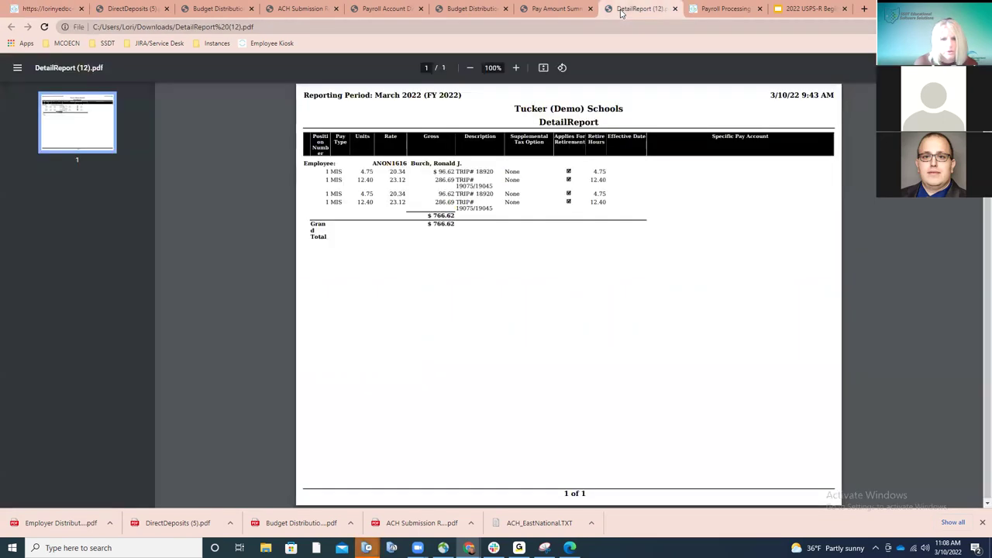
{"action": "left_click", "coordinate": [386, 10]}
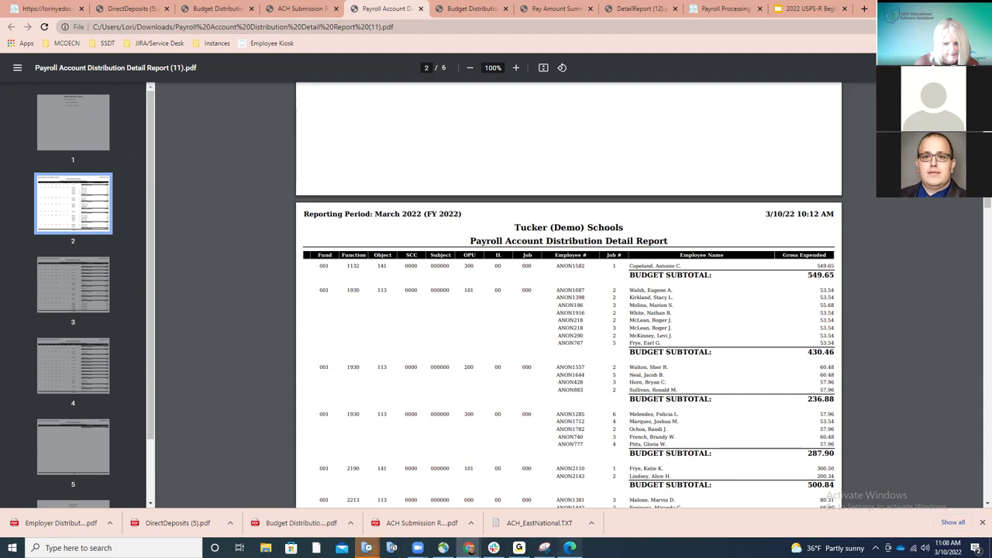
{"action": "left_click", "coordinate": [570, 548]}
{"action": "scroll", "coordinate": [624, 307], "scroll_direction": "down", "scroll_amount": 1}
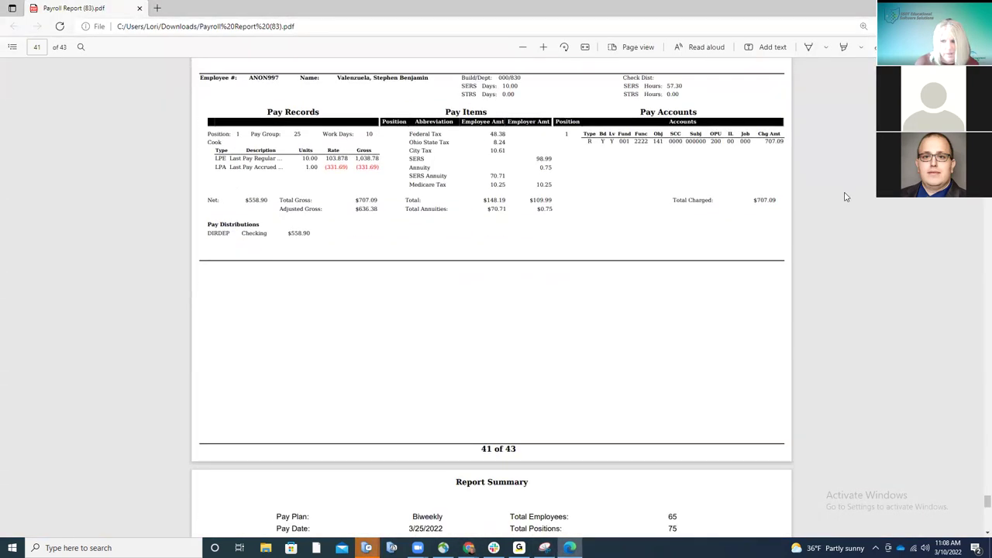
{"action": "scroll", "coordinate": [837, 287], "scroll_direction": "down", "scroll_amount": 6}
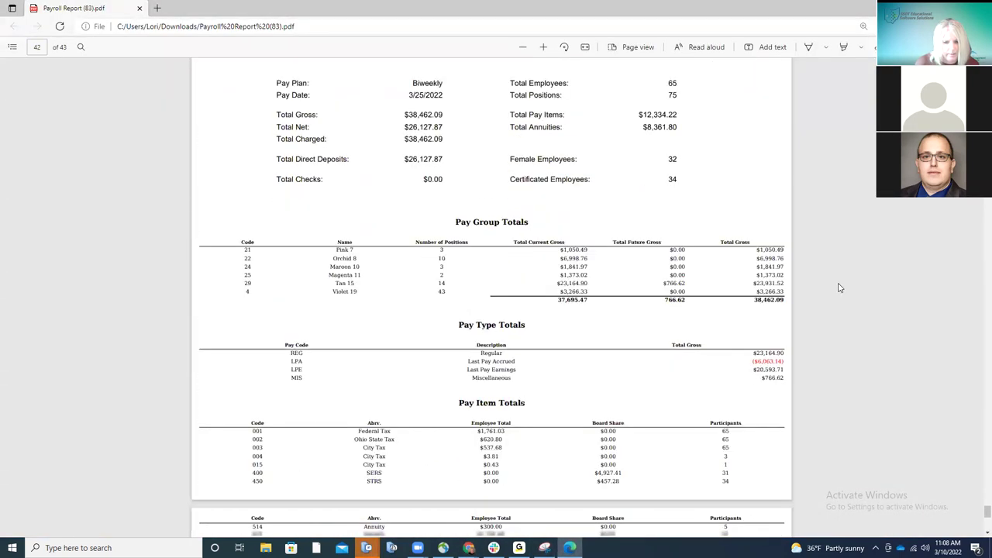
{"action": "scroll", "coordinate": [838, 287], "scroll_direction": "down", "scroll_amount": 5}
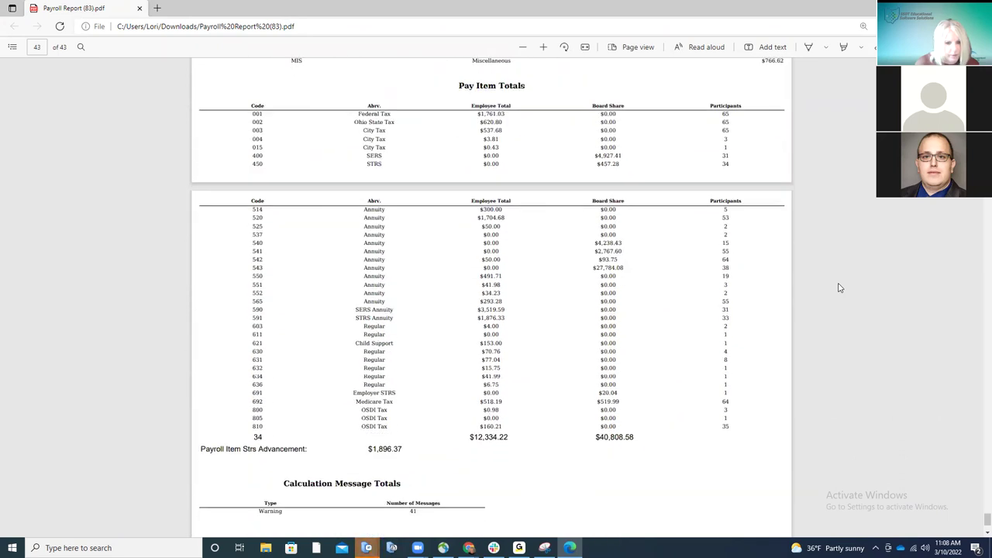
{"action": "scroll", "coordinate": [838, 287], "scroll_direction": "down", "scroll_amount": 1}
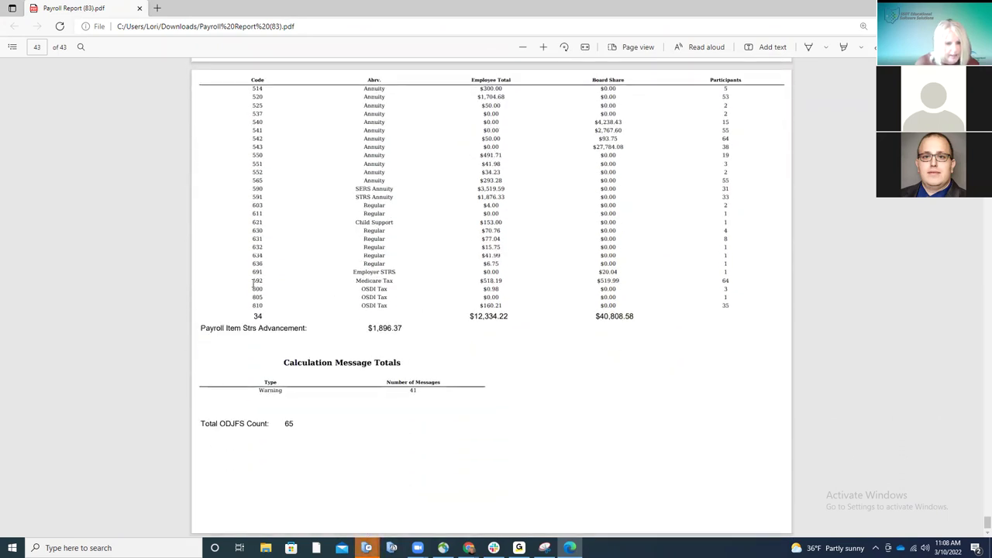
{"action": "left_click_drag", "start_coordinate": [253, 284], "coordinate": [303, 283]}
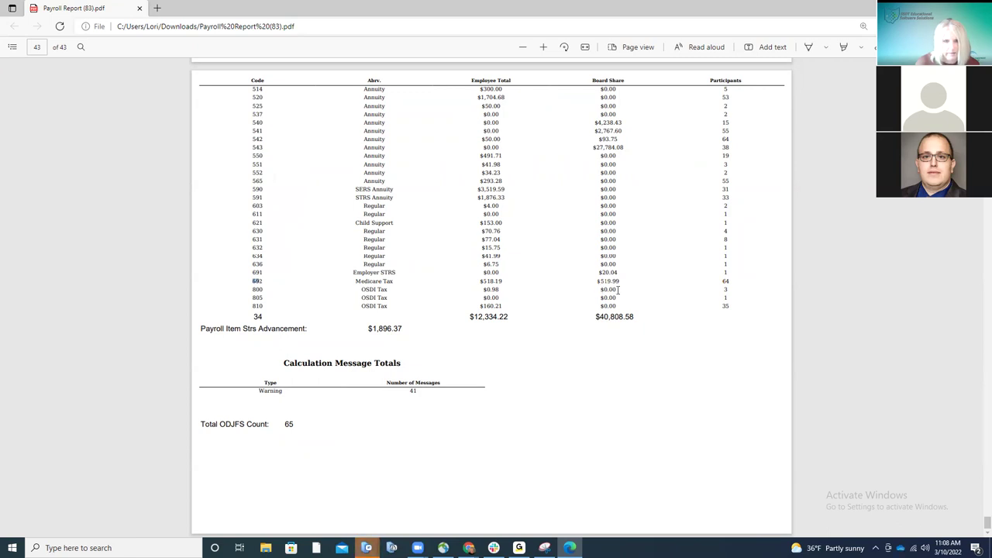
Step: Switch to the Payroll Account Distribution Detail Report in Chrome and examine its fund totals and last account entries
{"action": "key", "text": "alt+Tab"}
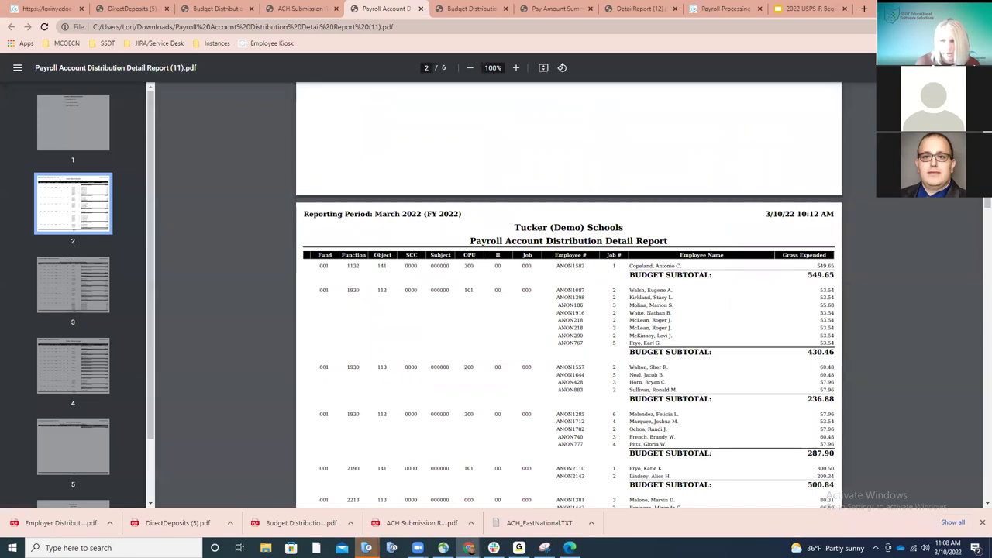
{"action": "scroll", "coordinate": [569, 295], "scroll_direction": "down", "scroll_amount": 13}
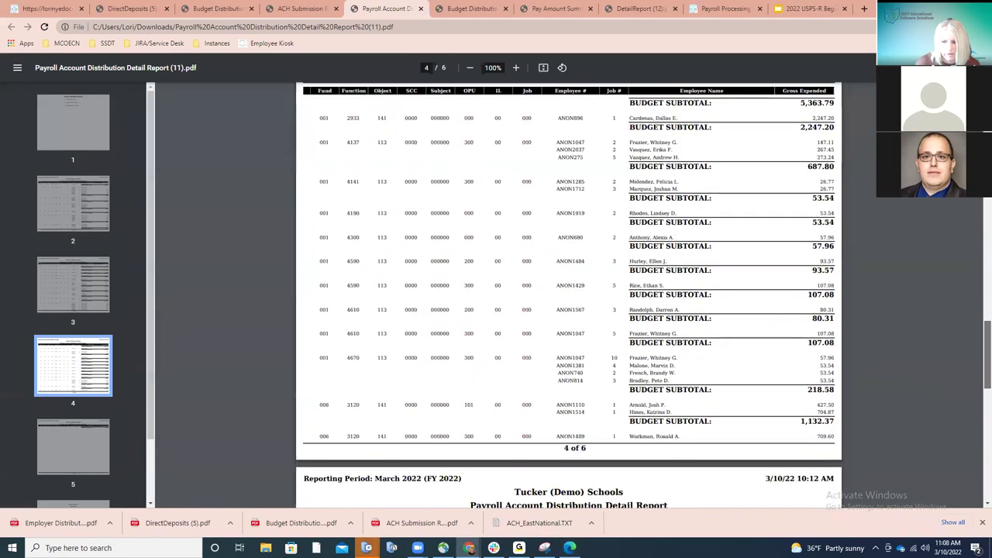
{"action": "scroll", "coordinate": [569, 295], "scroll_direction": "down", "scroll_amount": 10}
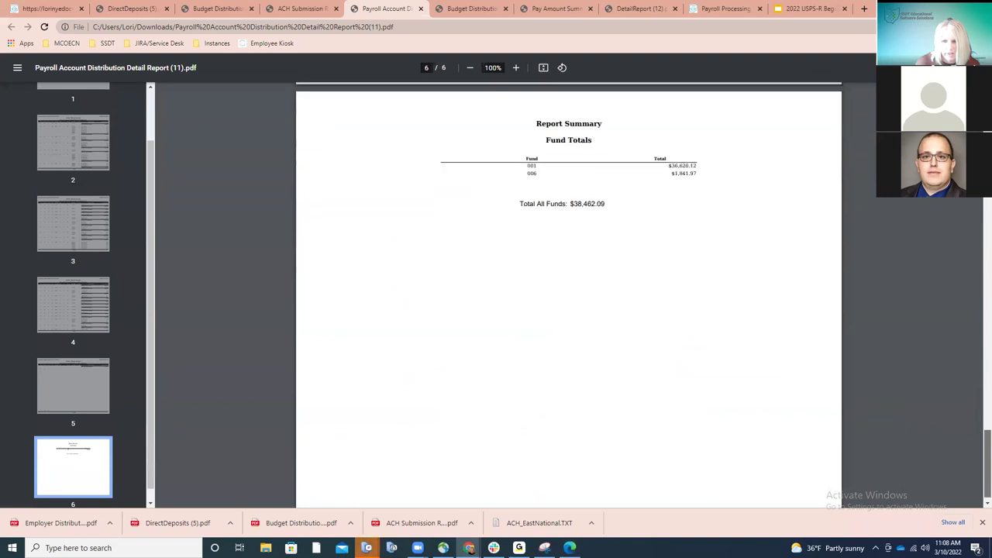
{"action": "scroll", "coordinate": [792, 389], "scroll_direction": "up", "scroll_amount": 2}
{"action": "scroll", "coordinate": [793, 389], "scroll_direction": "up", "scroll_amount": 5}
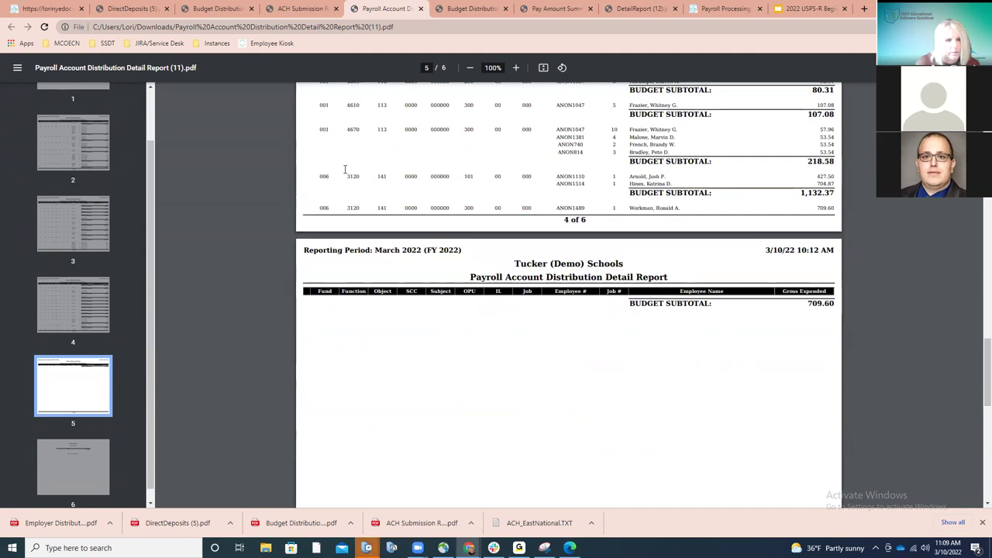
Step: Open the downloaded Employer Distributions Report (6) PDF and check the report totals for payroll item 692
{"action": "left_click", "coordinate": [85, 525]}
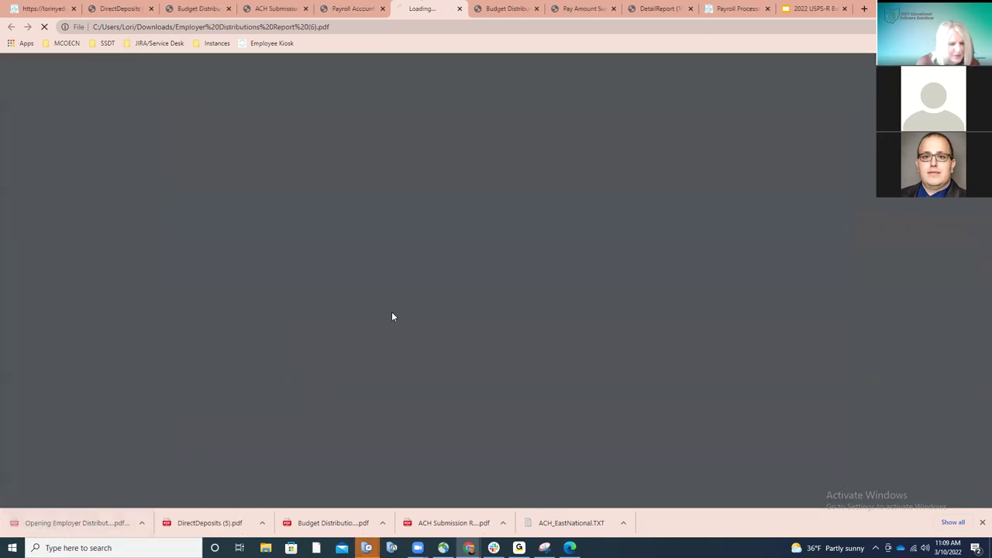
{"action": "left_click_drag", "start_coordinate": [987, 211], "coordinate": [978, 432]}
{"action": "scroll", "coordinate": [654, 336], "scroll_direction": "up", "scroll_amount": 3}
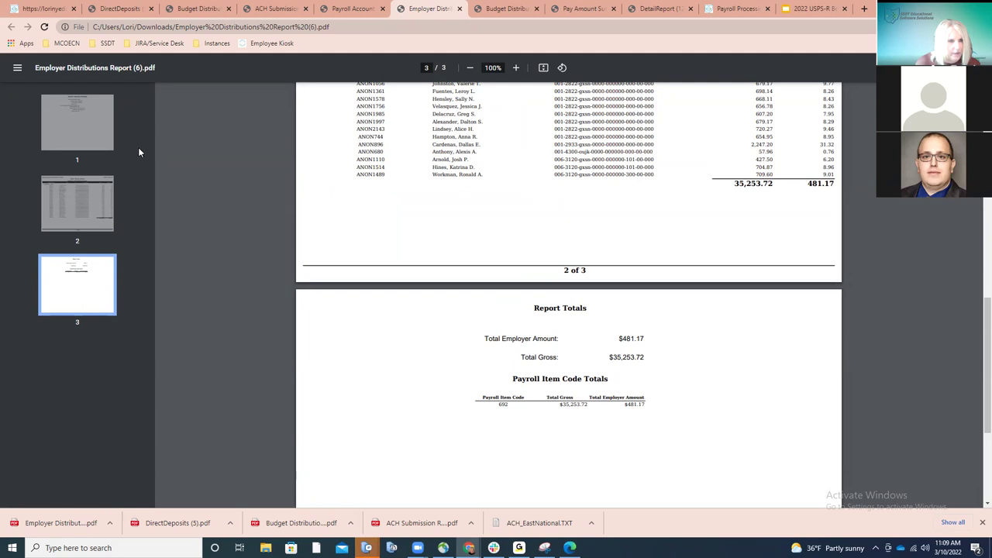
Step: Regenerate the Employer Distributions report with Use Only Employer Distribution Accounts turned off, and check the totals in the new PDF
{"action": "left_click", "coordinate": [51, 9]}
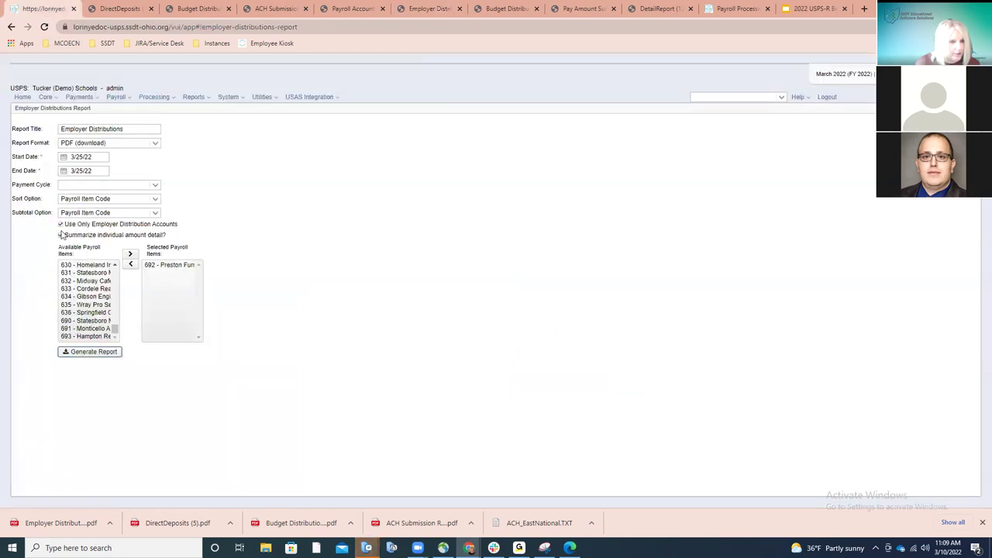
{"action": "left_click", "coordinate": [60, 225]}
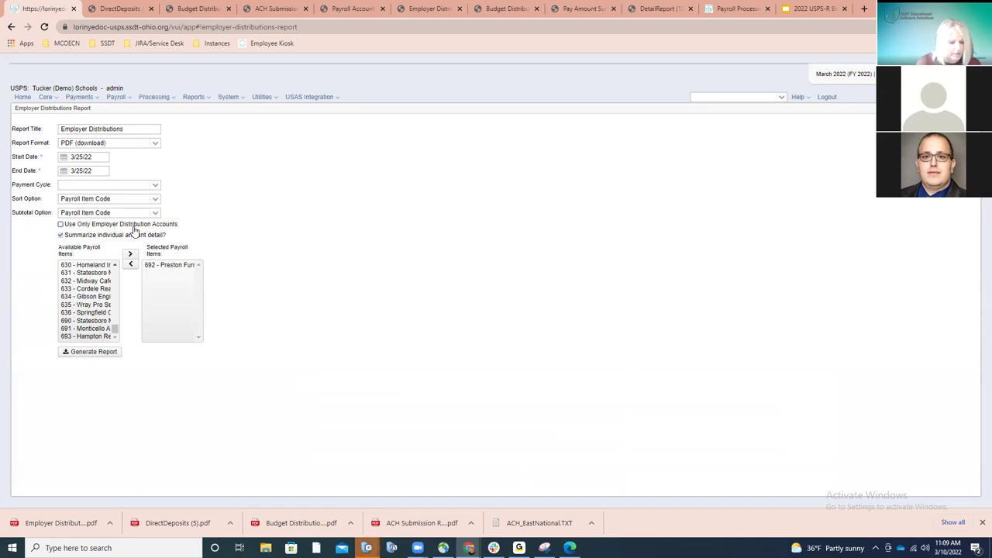
{"action": "left_click", "coordinate": [99, 352]}
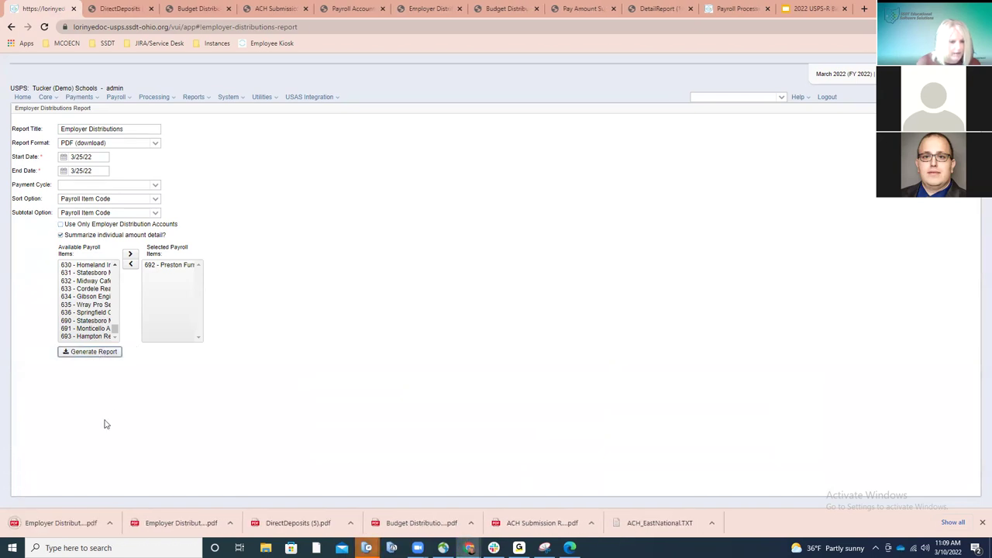
{"action": "left_click", "coordinate": [62, 523]}
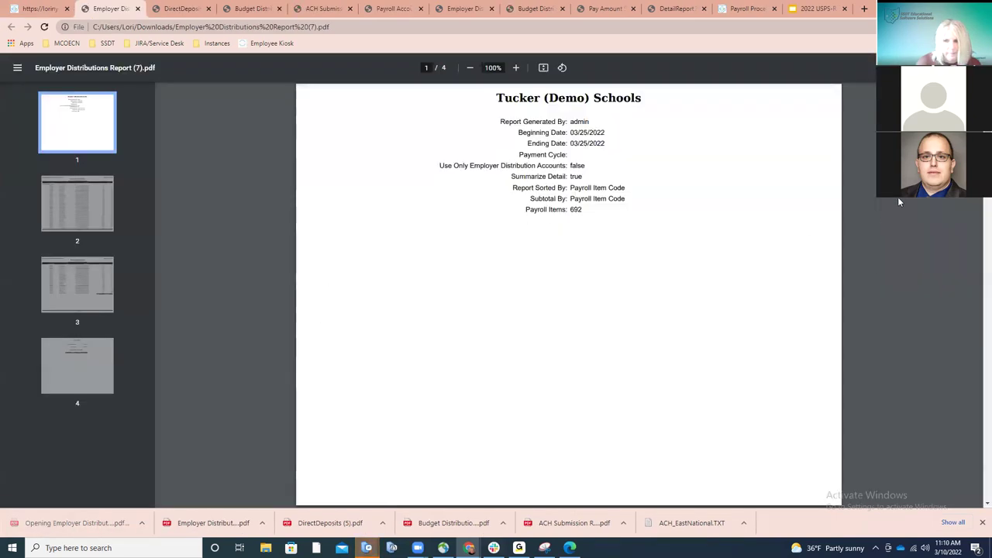
{"action": "scroll", "coordinate": [649, 344], "scroll_direction": "down", "scroll_amount": 15}
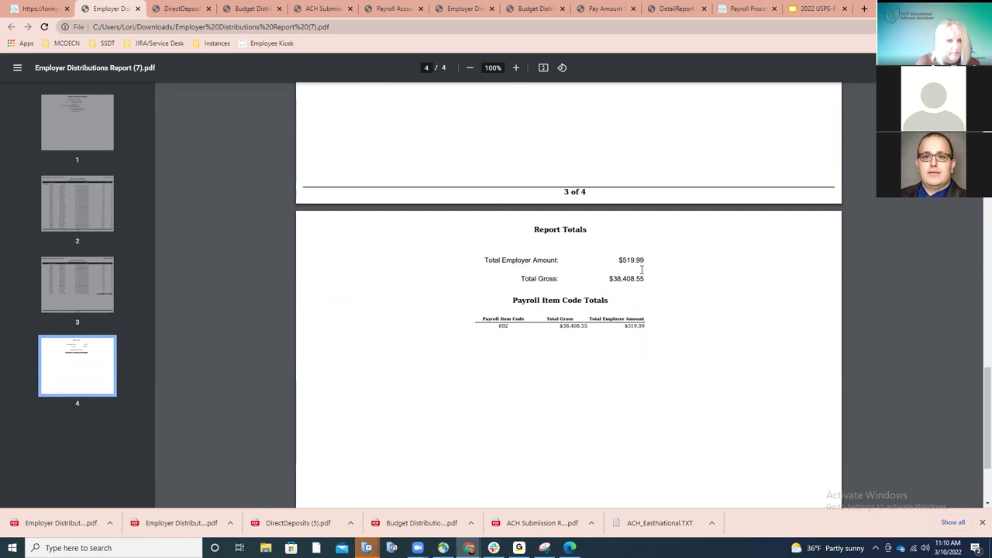
Step: Open the USAS Employer Distributions Submission in USPS and set both its start and end dates to 3/25/22
{"action": "left_click", "coordinate": [47, 9]}
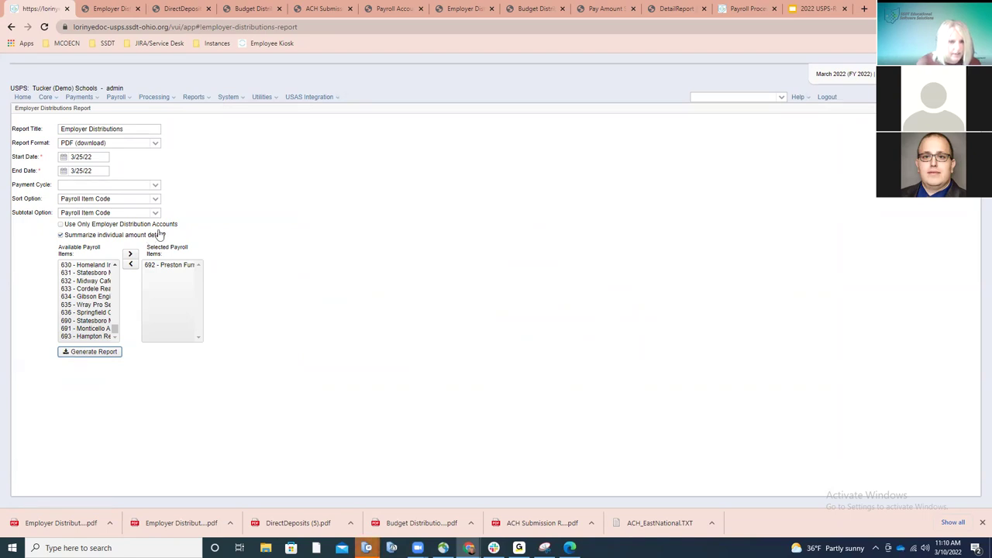
{"action": "left_click", "coordinate": [317, 100]}
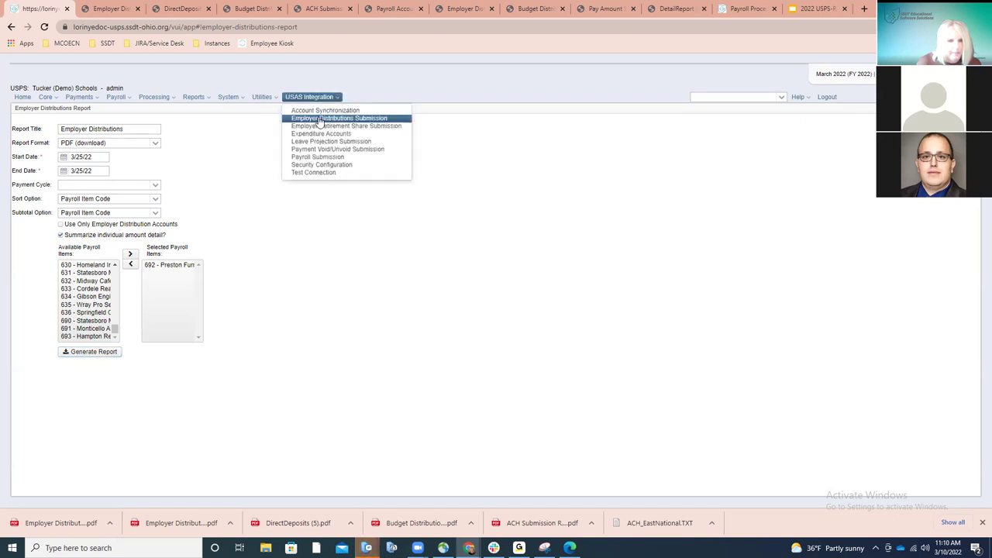
{"action": "left_click", "coordinate": [320, 120]}
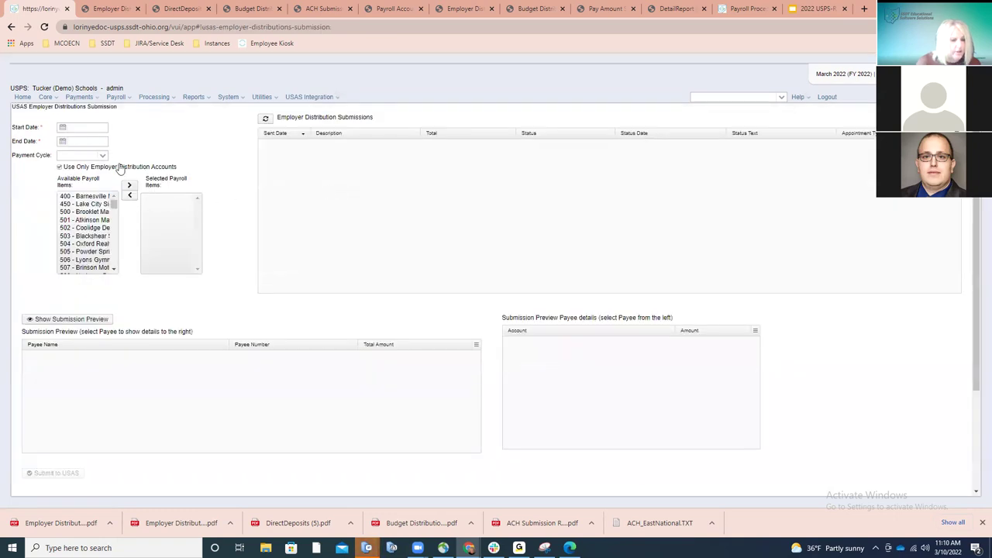
{"action": "left_click", "coordinate": [77, 126]}
{"action": "type", "text": "030322"}
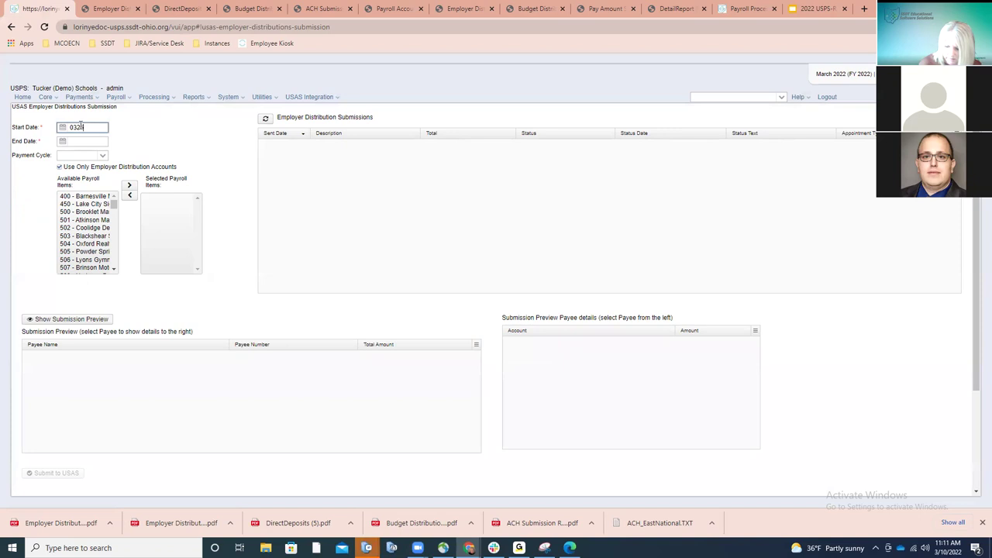
{"action": "left_click", "coordinate": [70, 141]}
{"action": "type", "text": "03252"}
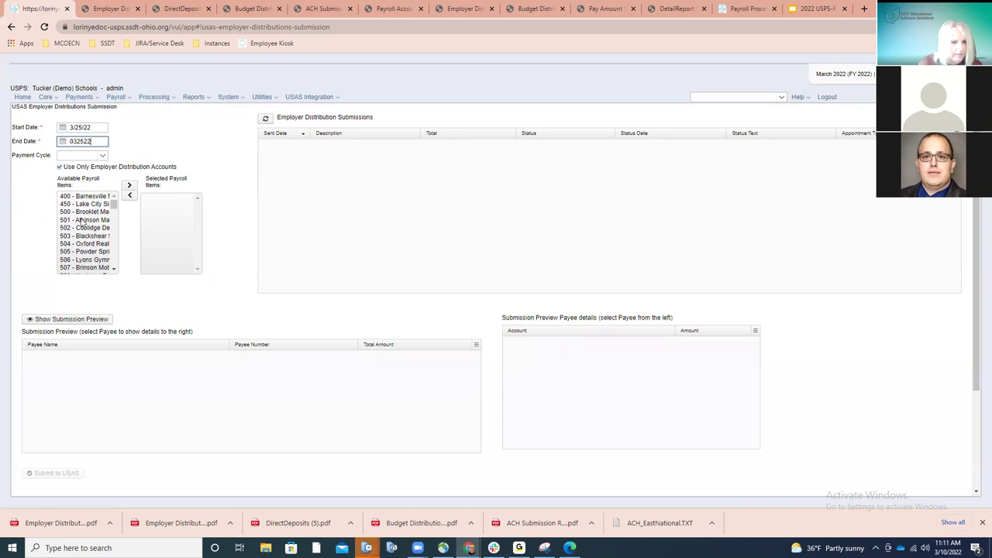
Step: Preview the employer distributions submission for payroll item 692 with Use Only Employer Distribution Accounts turned off, and dismiss the messages
{"action": "left_click_drag", "start_coordinate": [112, 203], "coordinate": [113, 264]}
{"action": "left_click", "coordinate": [100, 260]}
{"action": "double_click", "coordinate": [99, 259]}
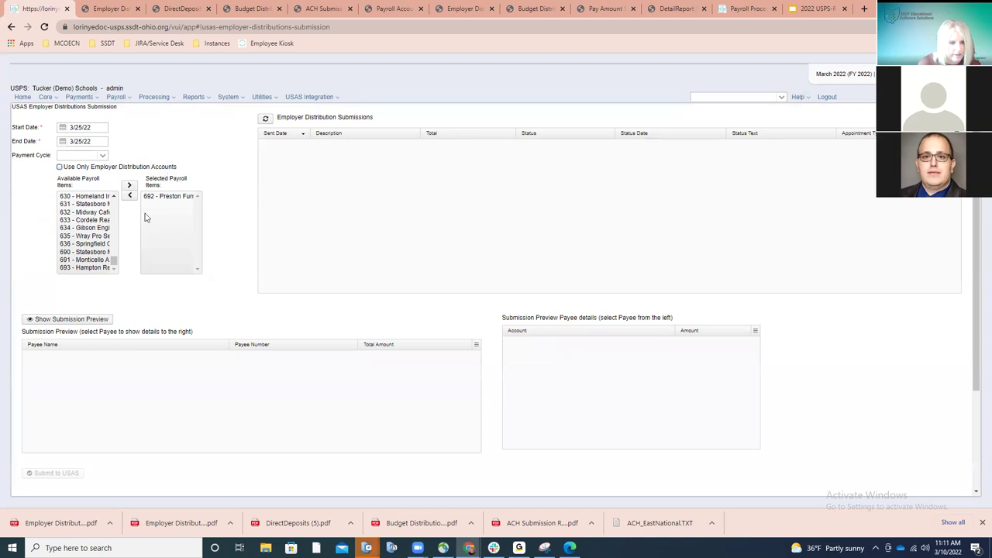
{"action": "left_click", "coordinate": [66, 320]}
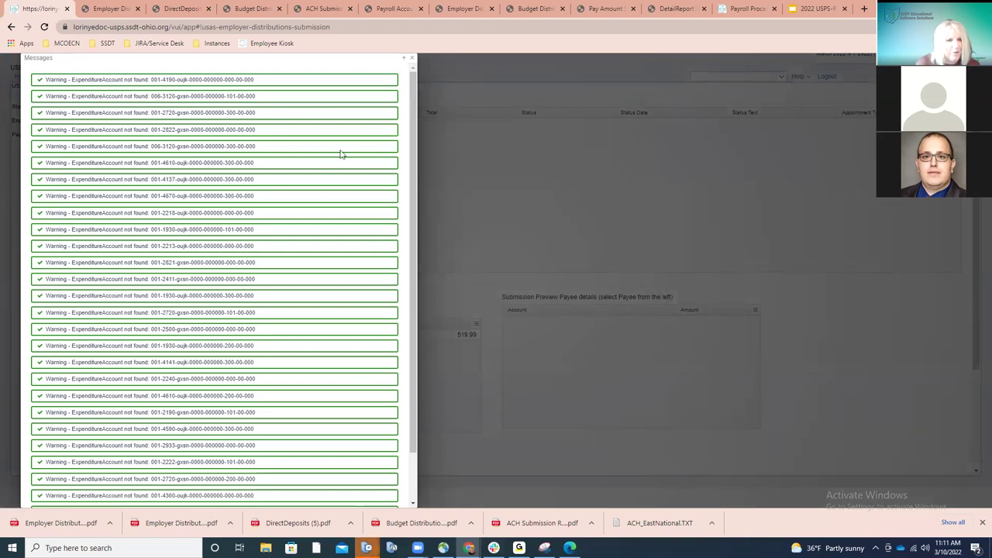
{"action": "left_click", "coordinate": [412, 61]}
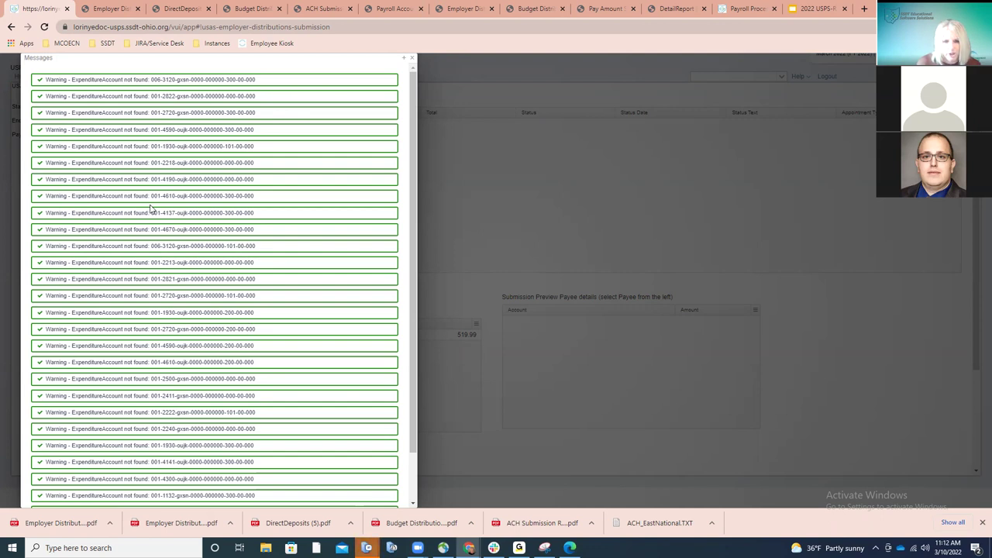
{"action": "left_click", "coordinate": [411, 58]}
Step: Look over the USAS Integration expenditure accounts and return to the Employer Distributions Submission
{"action": "left_click", "coordinate": [291, 99]}
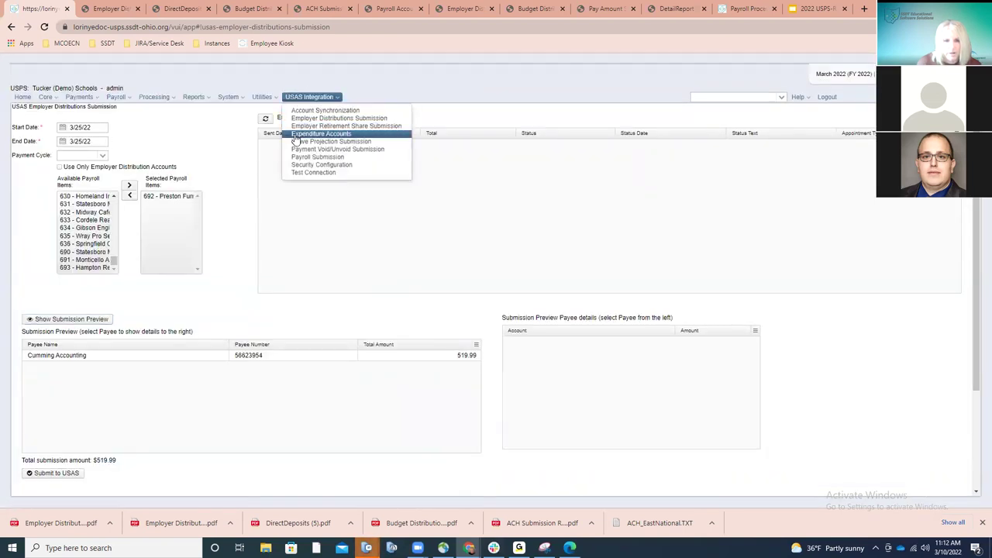
{"action": "left_click", "coordinate": [298, 135]}
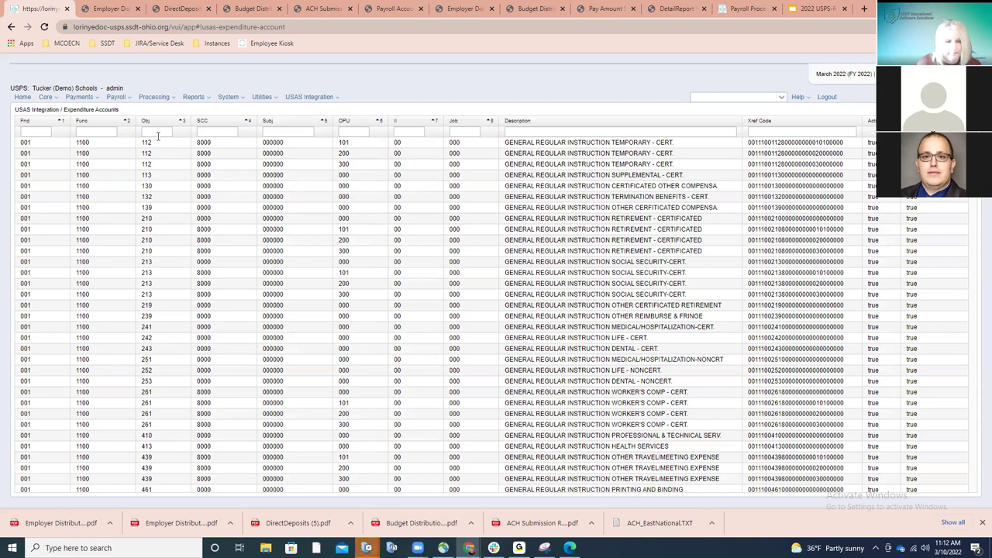
{"action": "left_click", "coordinate": [288, 99]}
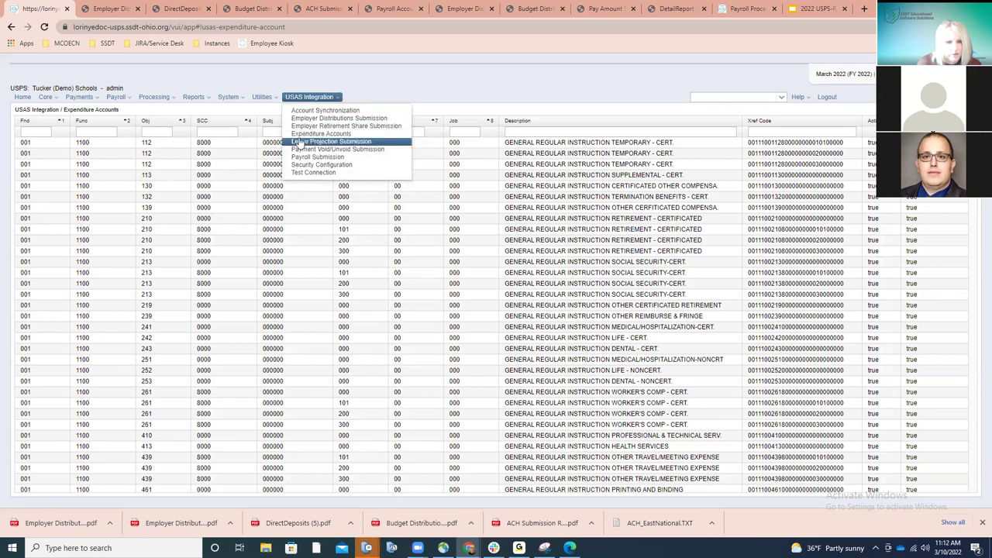
{"action": "left_click", "coordinate": [304, 118]}
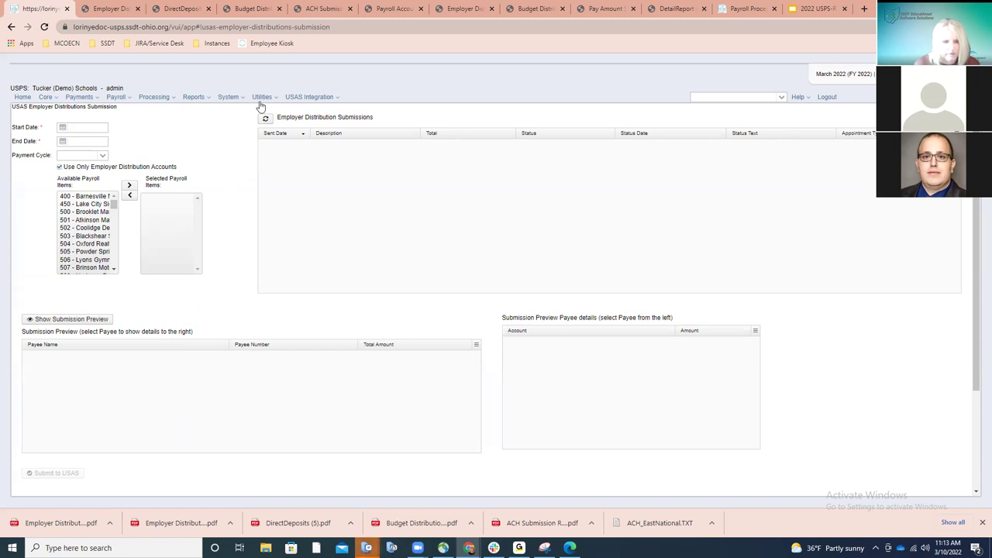
Step: Review the date and STRS/SERS amount options of the Employer Retirement Share report and of its USAS submission
{"action": "left_click", "coordinate": [199, 99]}
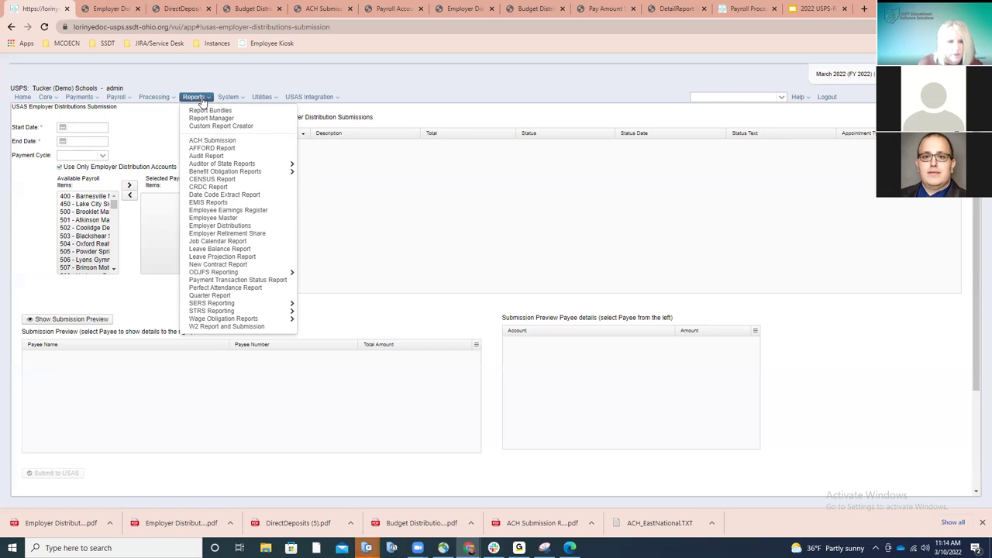
{"action": "left_click", "coordinate": [224, 234]}
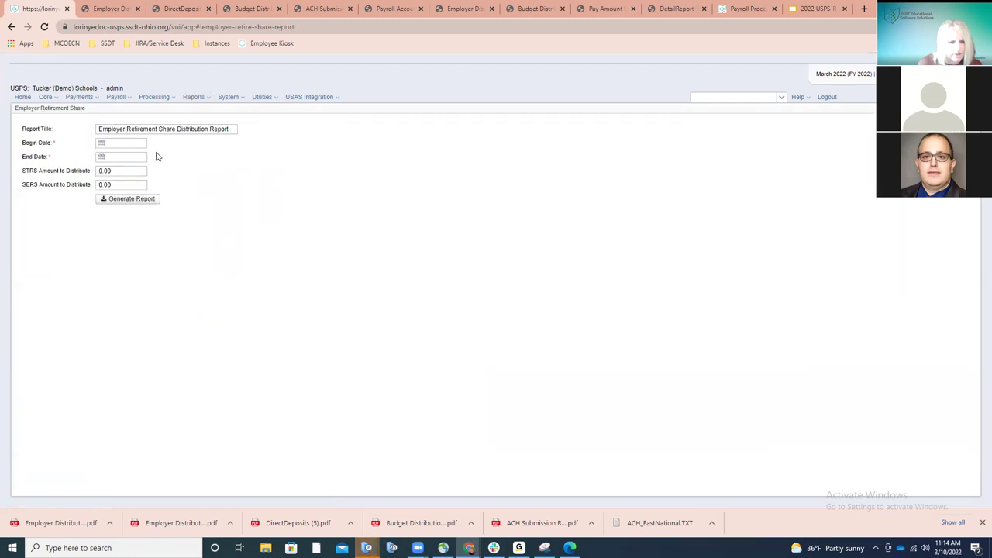
{"action": "mouse_move", "coordinate": [153, 149]}
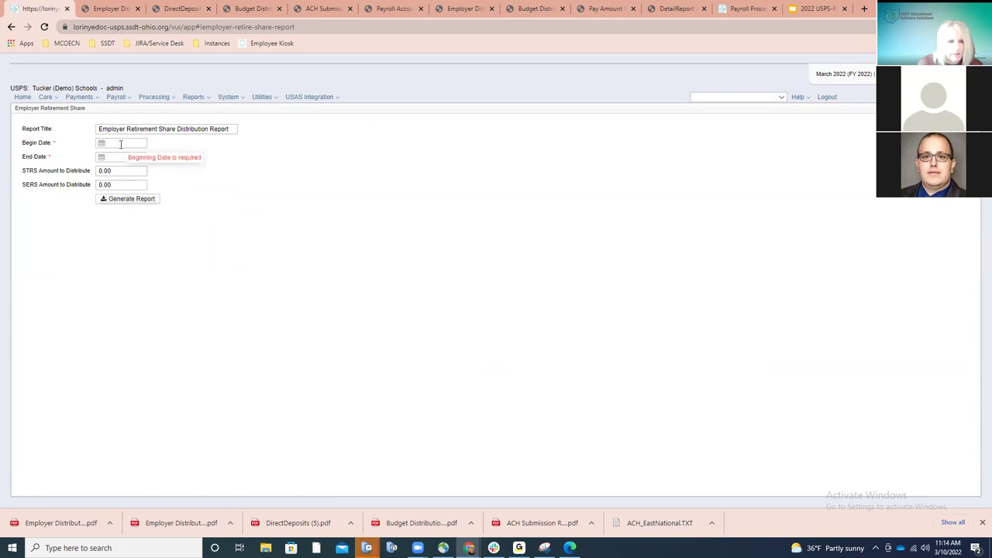
{"action": "left_click", "coordinate": [121, 144]}
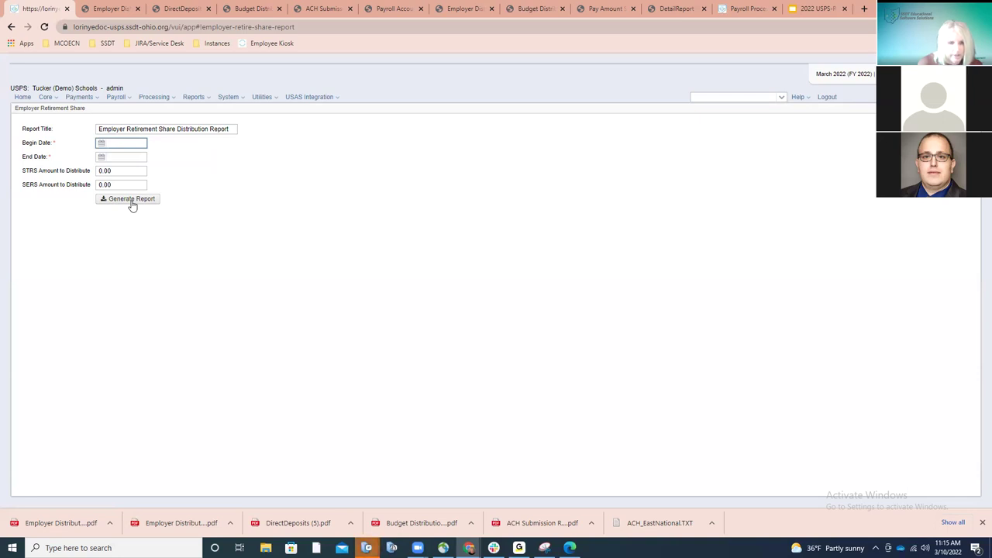
{"action": "left_click", "coordinate": [297, 99]}
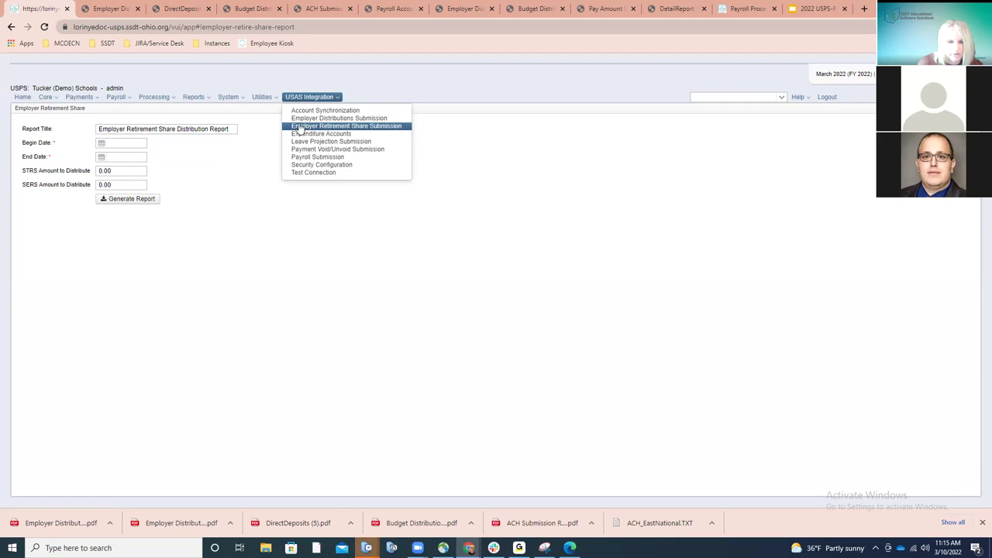
{"action": "left_click", "coordinate": [300, 126]}
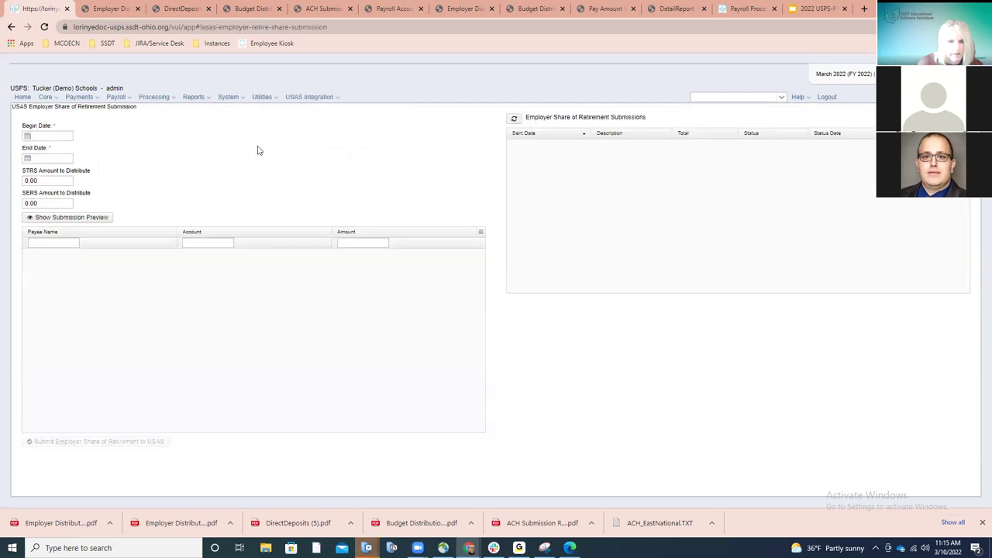
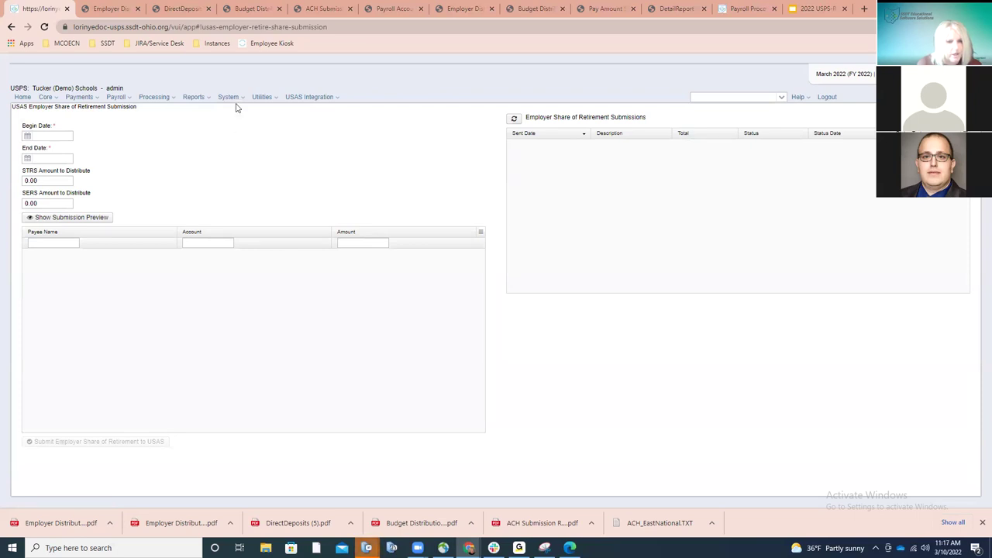
Step: View the Employer Distributions report options and the Use Only Employer Distribution Accounts setting in the Employer Retirement Share Configuration
{"action": "left_click", "coordinate": [195, 100]}
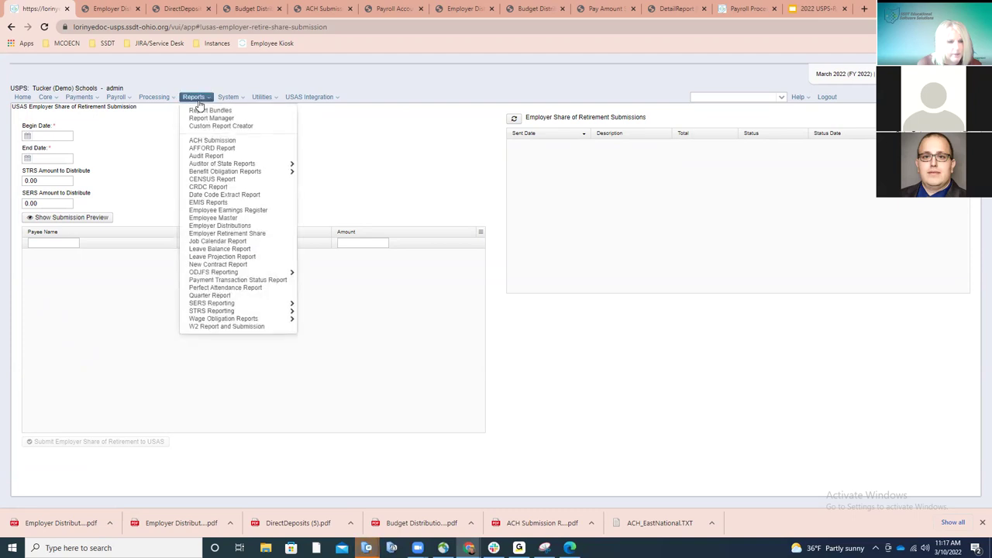
{"action": "left_click", "coordinate": [222, 225]}
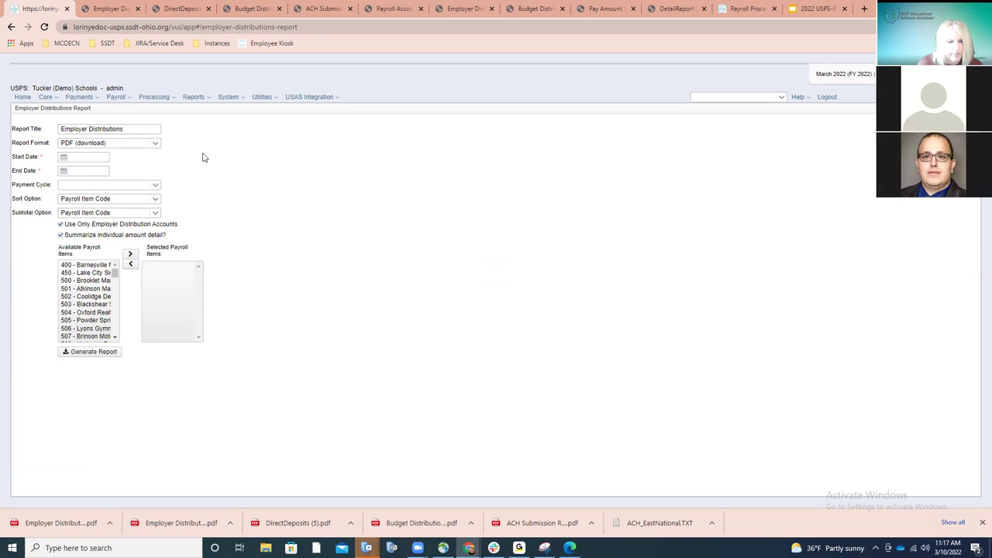
{"action": "left_click", "coordinate": [241, 99]}
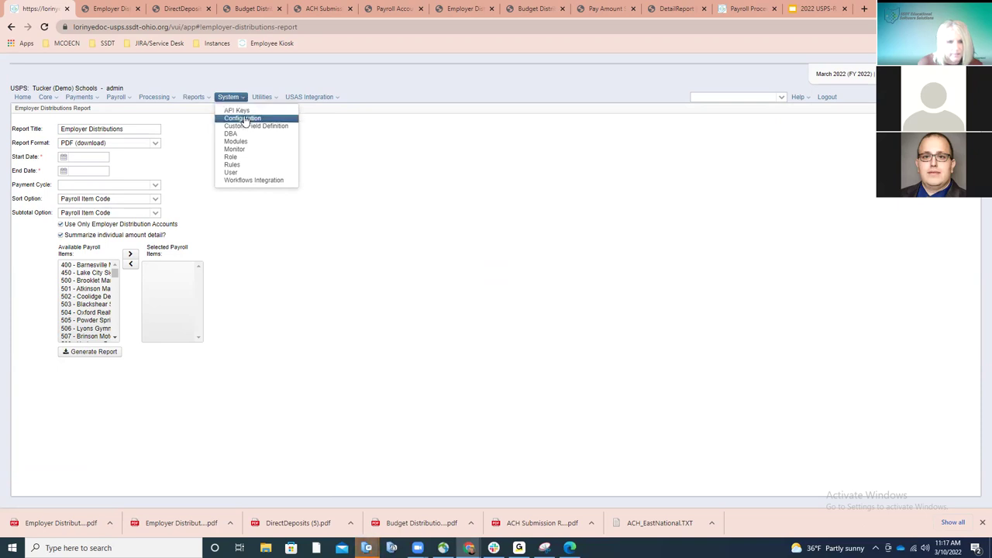
{"action": "left_click", "coordinate": [246, 117]}
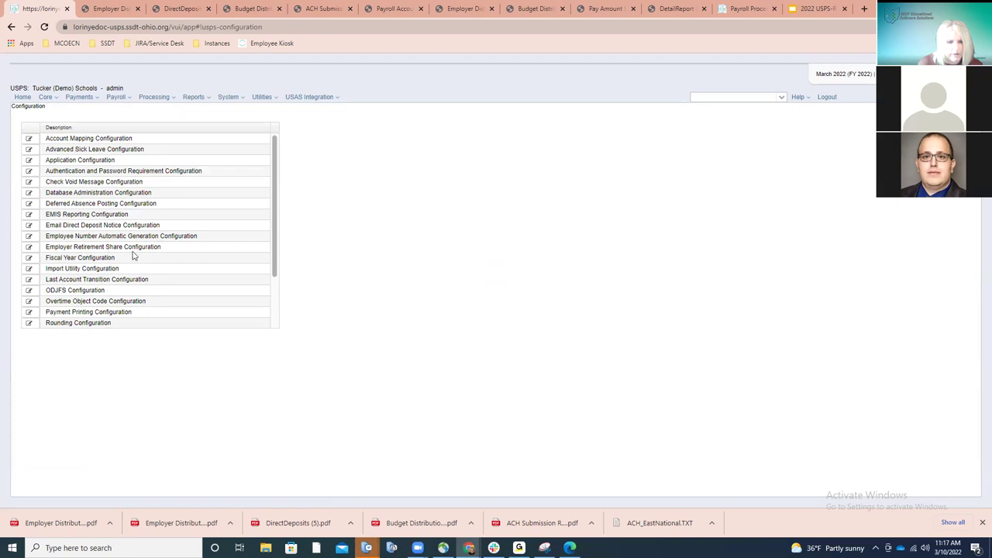
{"action": "left_click", "coordinate": [29, 246]}
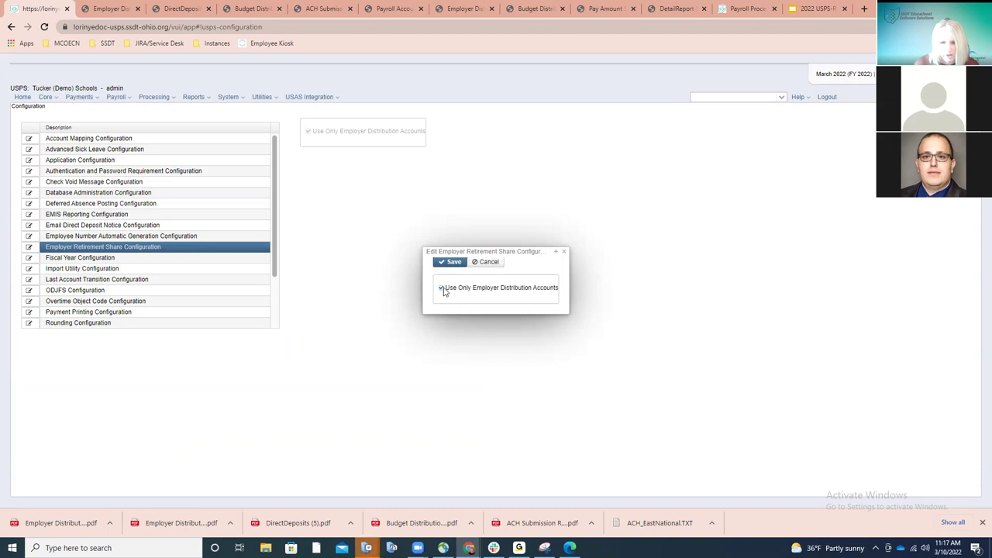
{"action": "mouse_move", "coordinate": [444, 291]}
{"action": "left_click", "coordinate": [564, 252]}
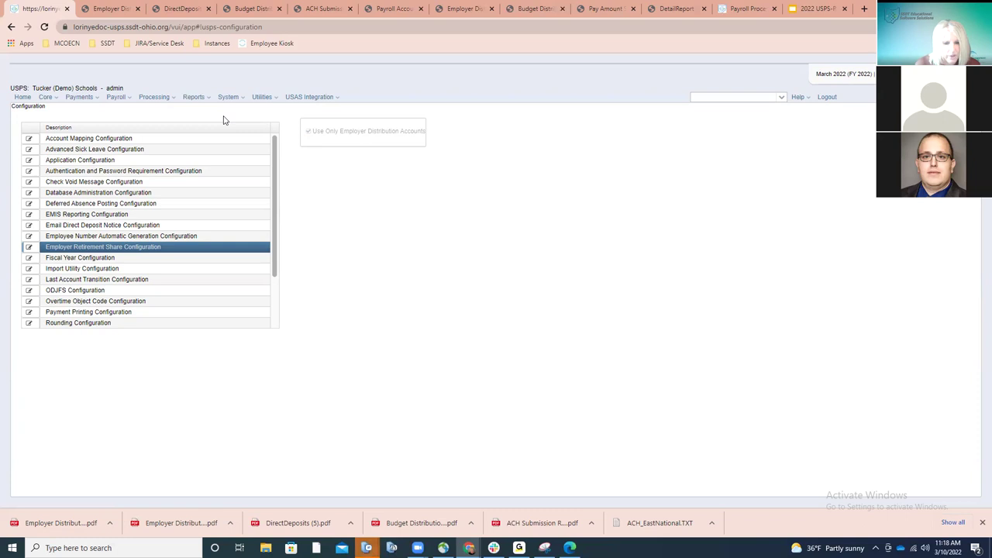
Step: Open Process Outstanding Payables, filter the payees by Electronic Payment TRUE and FALSE, and clear the filter to view the full list
{"action": "left_click", "coordinate": [148, 102]}
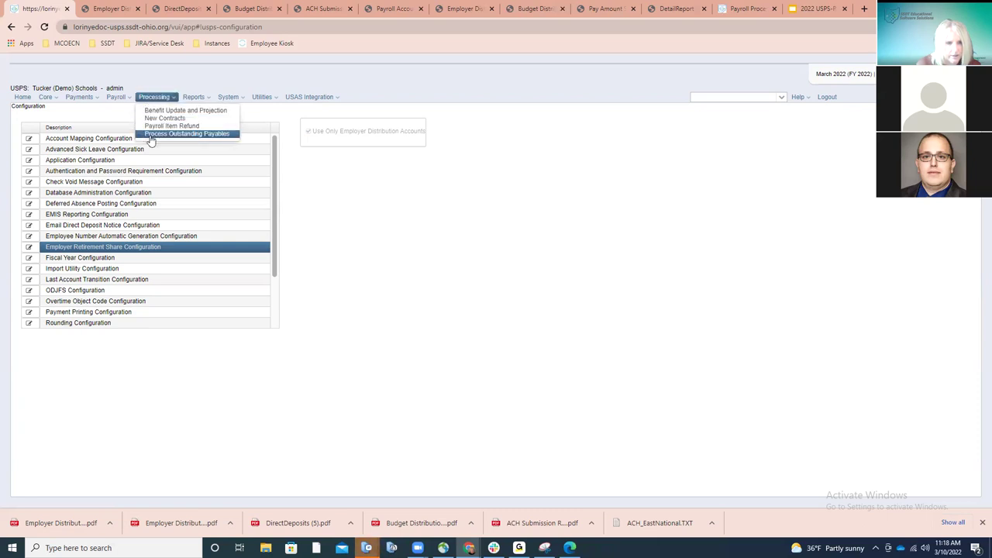
{"action": "left_click", "coordinate": [151, 134]}
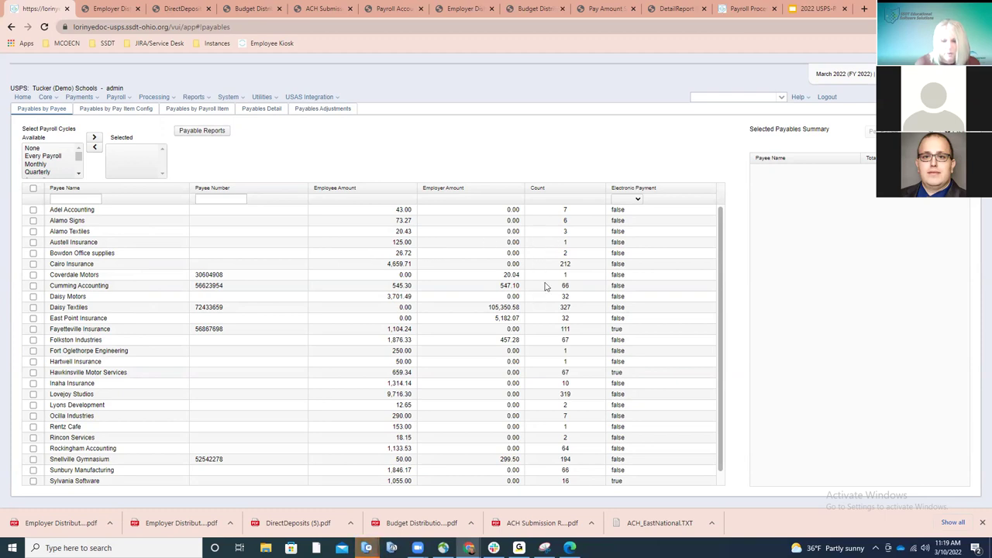
{"action": "left_click", "coordinate": [637, 200]}
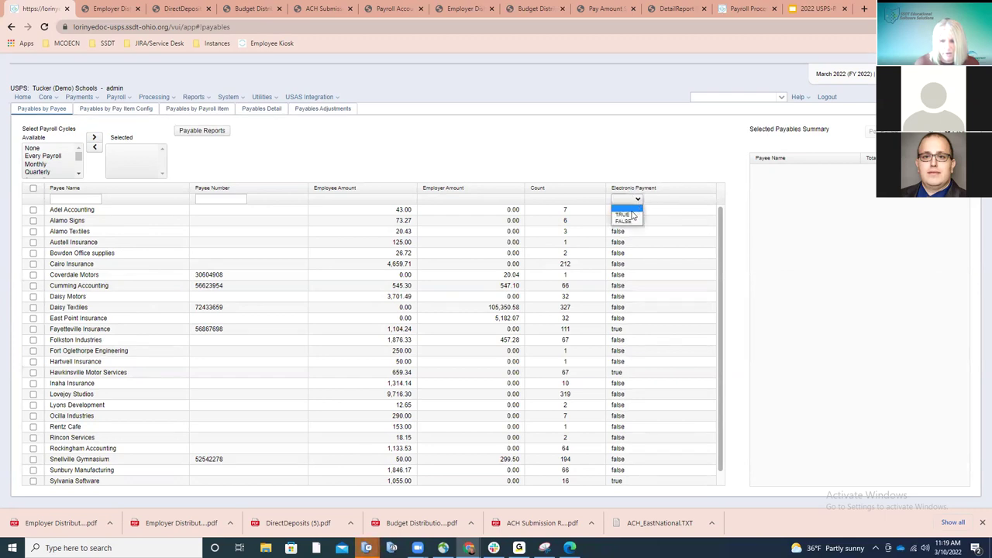
{"action": "left_click", "coordinate": [631, 214]}
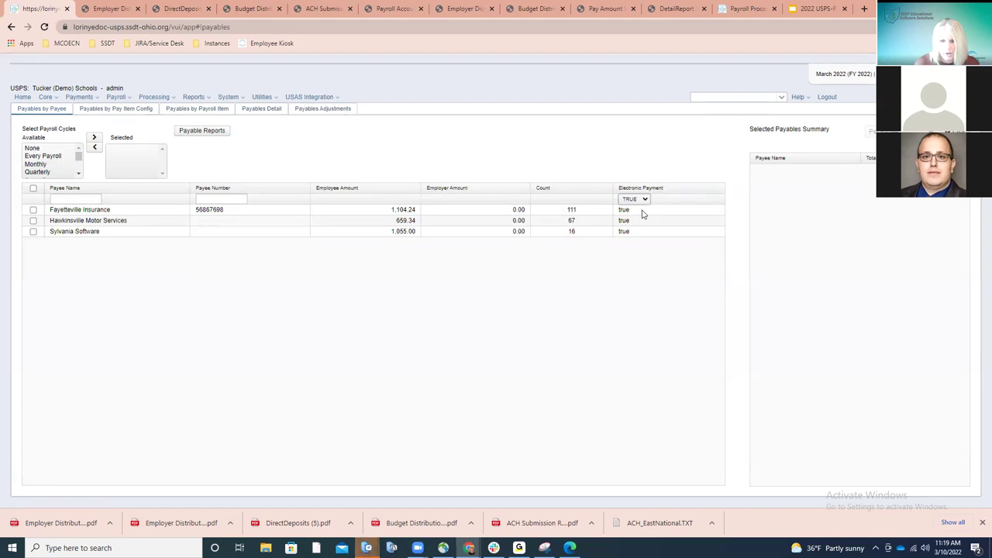
{"action": "left_click", "coordinate": [643, 199]}
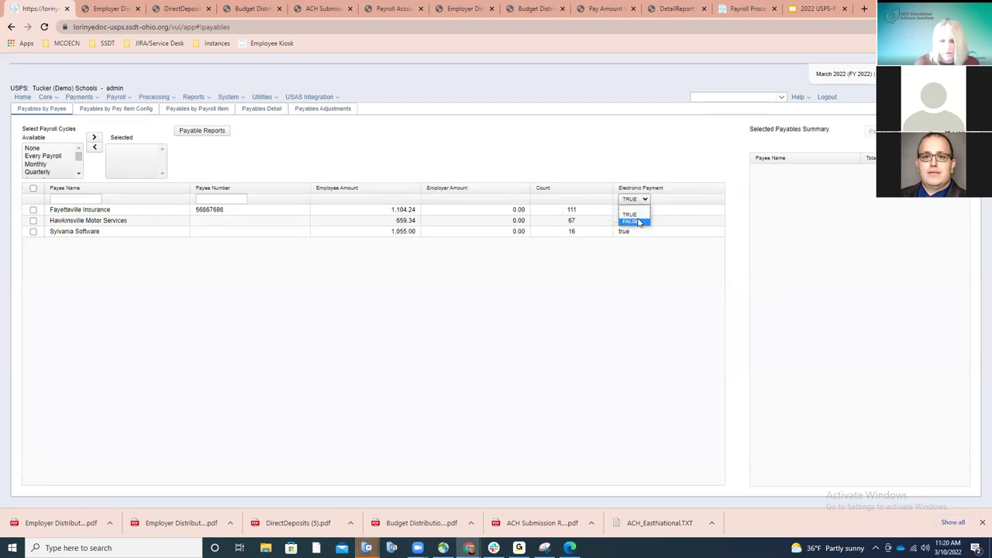
{"action": "left_click", "coordinate": [642, 222]}
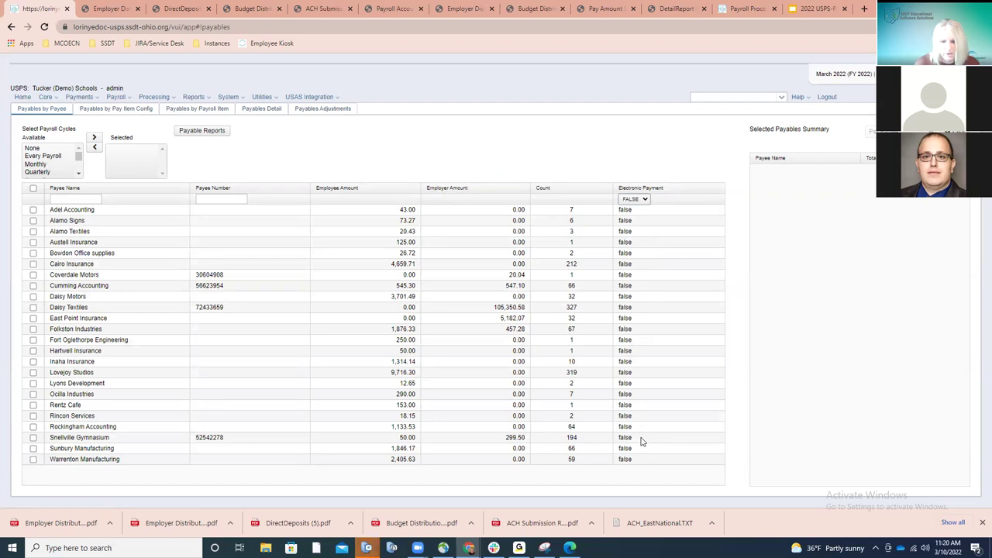
{"action": "left_click", "coordinate": [645, 200]}
{"action": "left_click", "coordinate": [643, 207]}
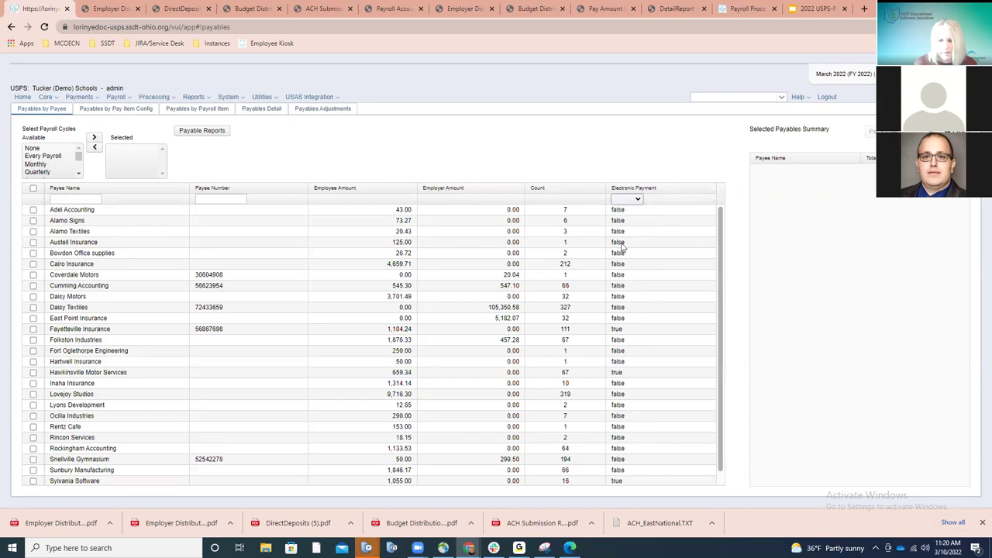
{"action": "scroll", "coordinate": [640, 279], "scroll_direction": "down", "scroll_amount": 1}
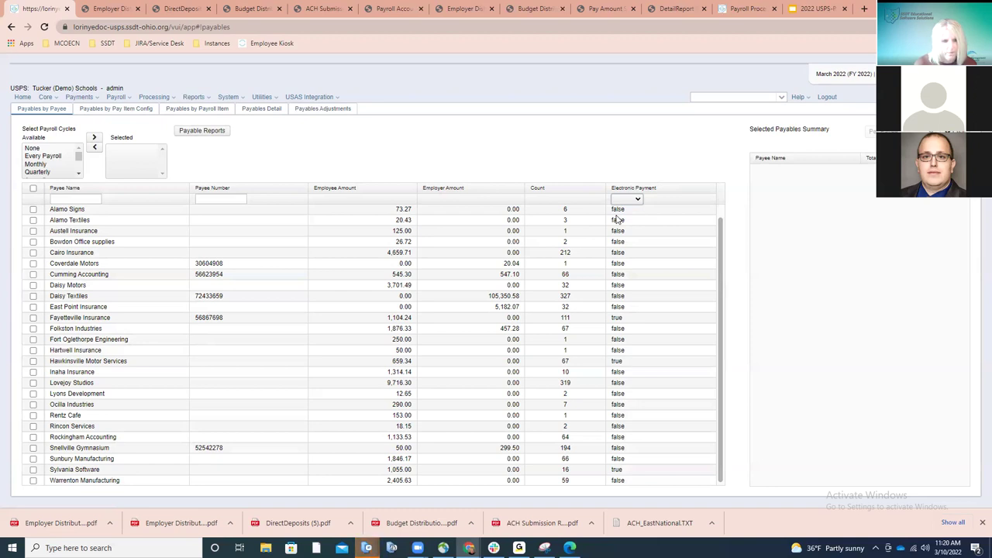
Step: Sort the payables by pay item configuration by Configuration Code, review the full list, and return to the payables by payee
{"action": "left_click", "coordinate": [121, 111]}
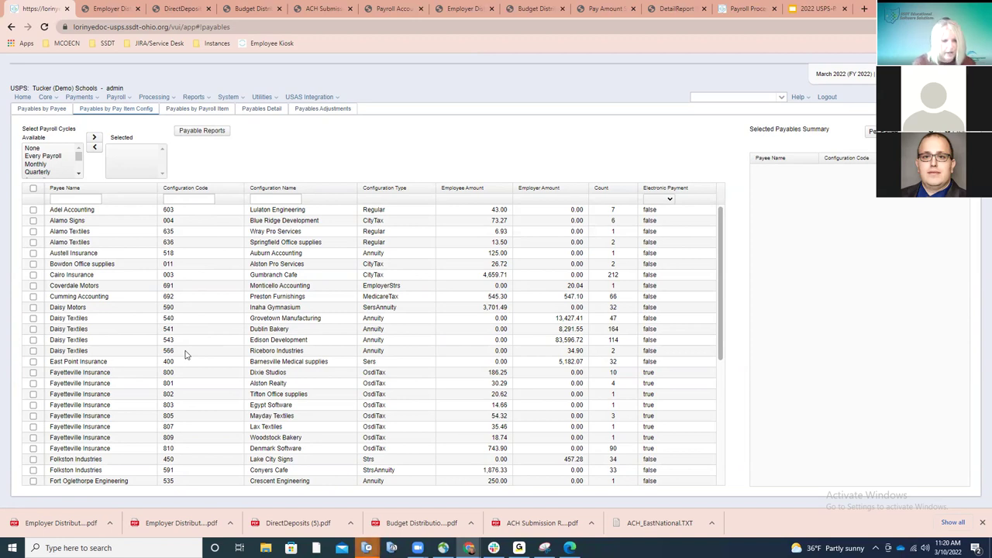
{"action": "left_click", "coordinate": [198, 192]}
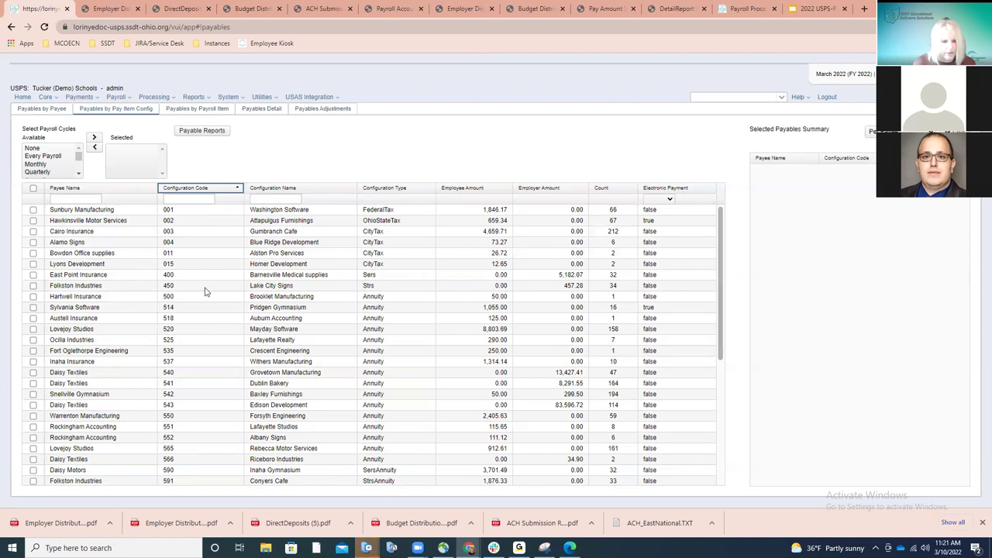
{"action": "scroll", "coordinate": [205, 291], "scroll_direction": "down", "scroll_amount": 4}
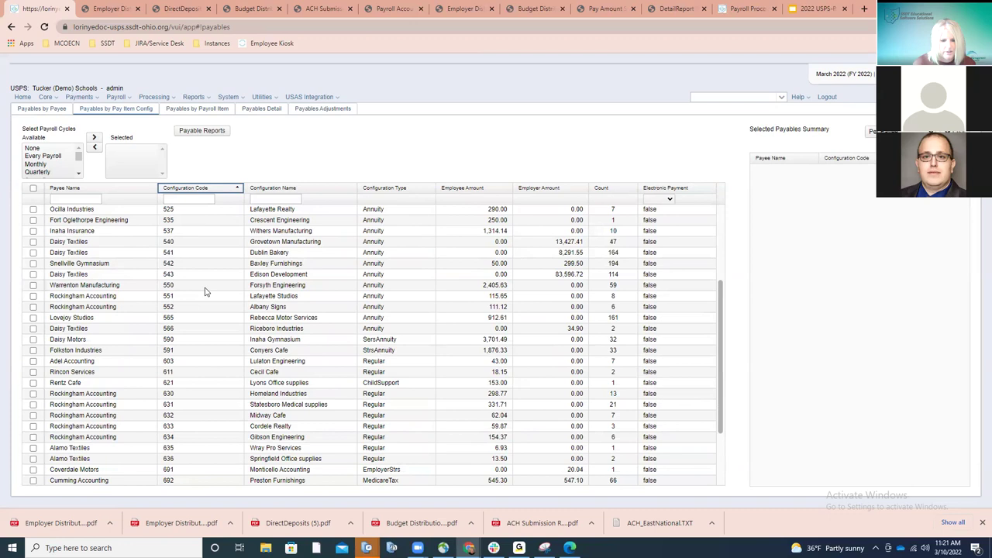
{"action": "scroll", "coordinate": [206, 291], "scroll_direction": "down", "scroll_amount": 3}
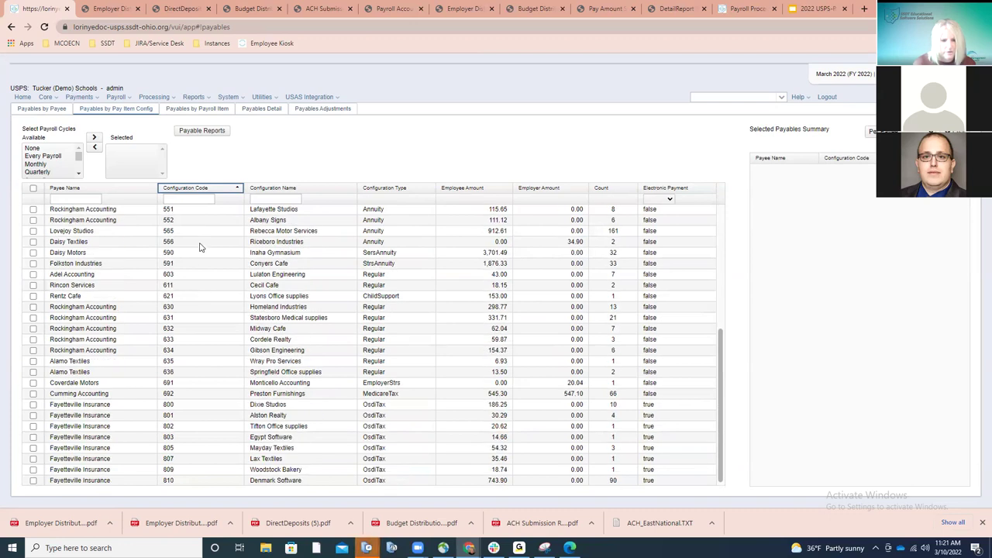
{"action": "scroll", "coordinate": [200, 247], "scroll_direction": "up", "scroll_amount": 3}
{"action": "scroll", "coordinate": [200, 246], "scroll_direction": "up", "scroll_amount": 4}
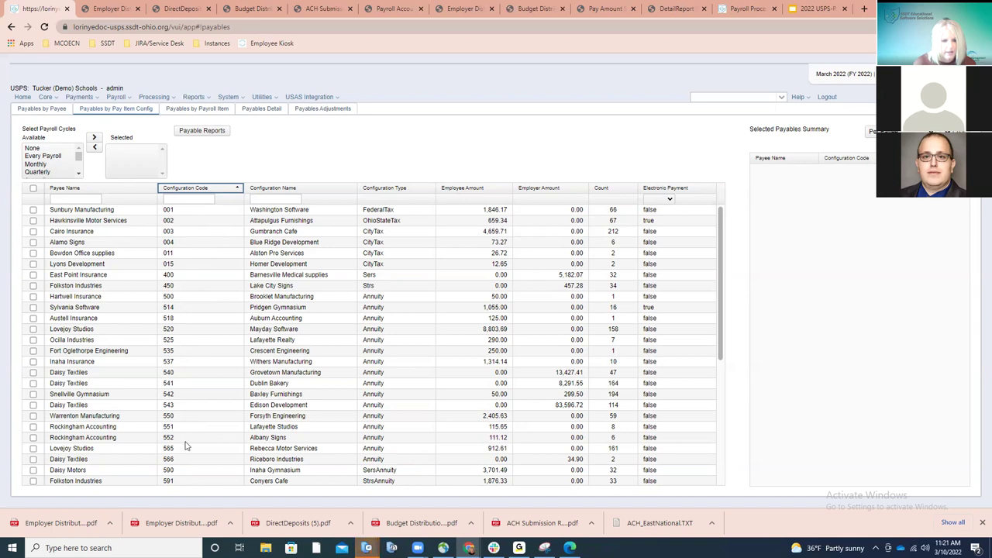
{"action": "scroll", "coordinate": [185, 448], "scroll_direction": "down", "scroll_amount": 3}
{"action": "scroll", "coordinate": [185, 448], "scroll_direction": "down", "scroll_amount": 2}
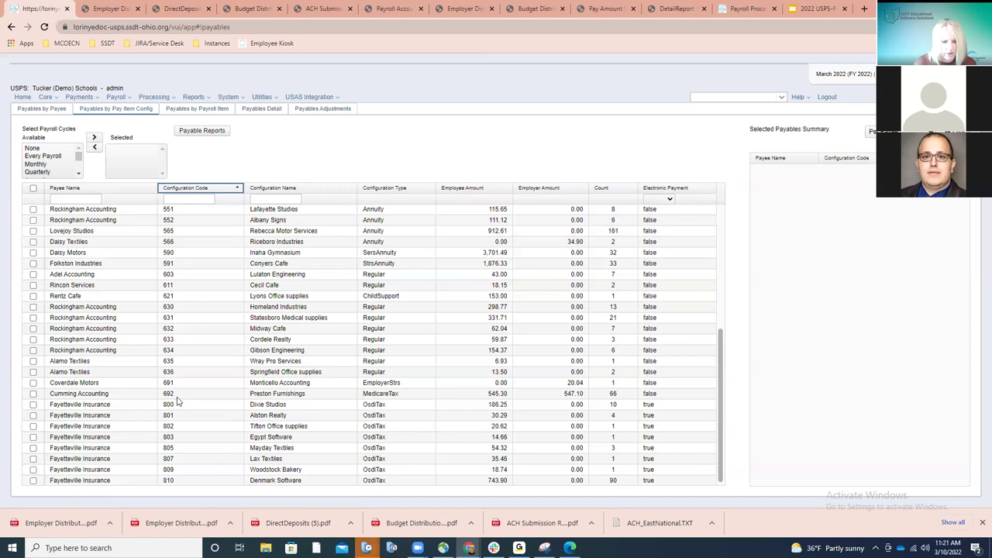
{"action": "scroll", "coordinate": [185, 351], "scroll_direction": "up", "scroll_amount": 2}
{"action": "scroll", "coordinate": [185, 351], "scroll_direction": "up", "scroll_amount": 1}
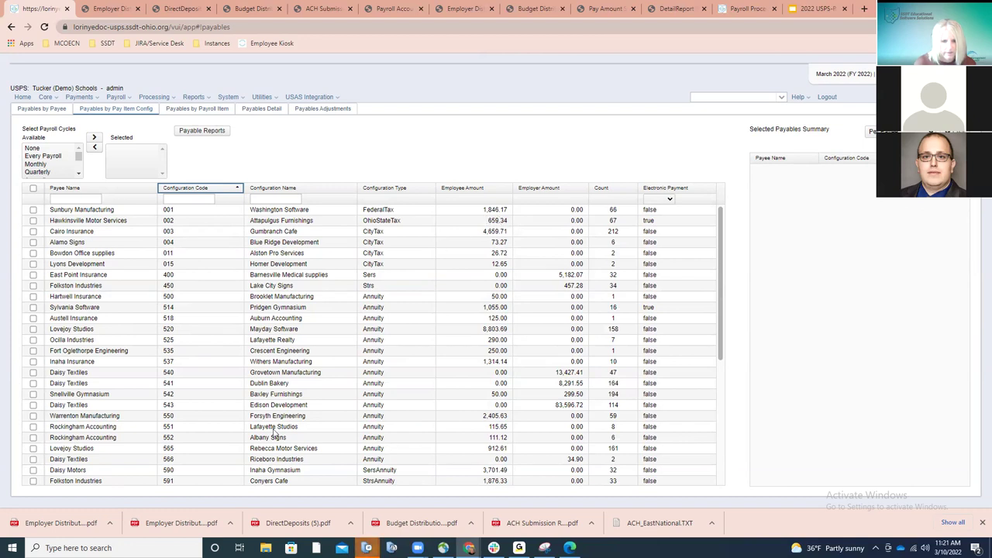
{"action": "scroll", "coordinate": [253, 482], "scroll_direction": "down", "scroll_amount": 1}
{"action": "scroll", "coordinate": [254, 463], "scroll_direction": "down", "scroll_amount": 1}
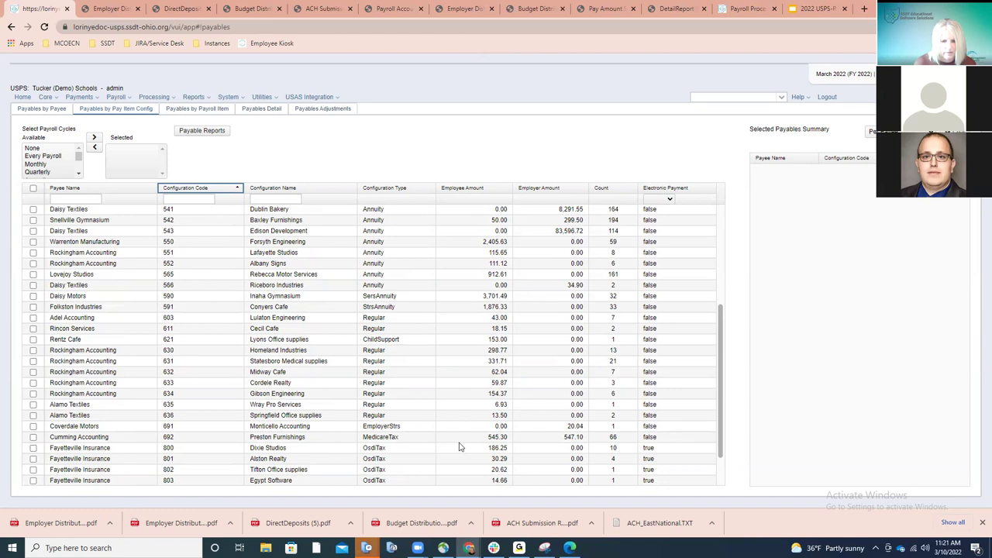
{"action": "left_click", "coordinate": [47, 110]}
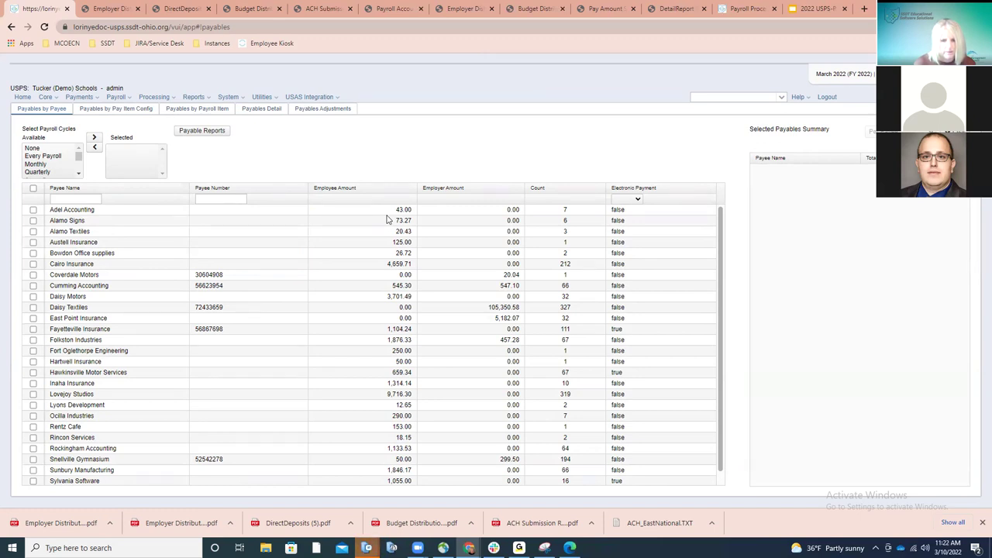
Step: Sort the payables by payroll item by Configuration Code and filter them by one employee's last name
{"action": "left_click", "coordinate": [195, 111]}
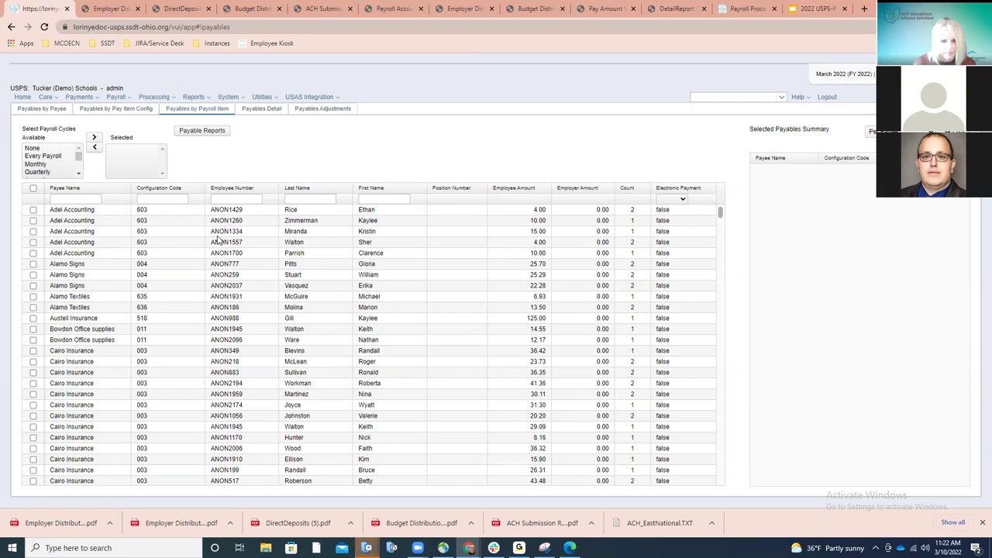
{"action": "left_click", "coordinate": [193, 189]}
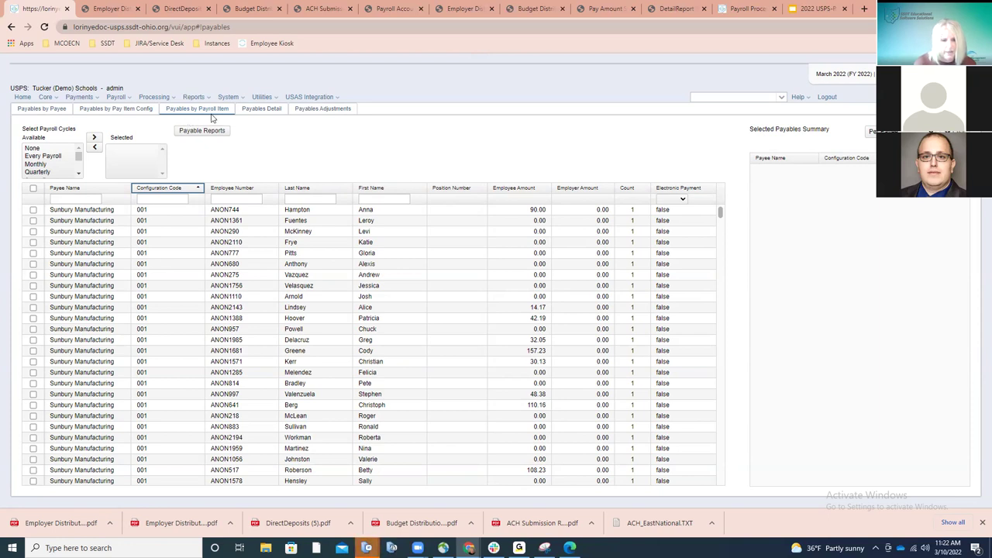
{"action": "left_click", "coordinate": [314, 198]}
{"action": "type", "text": "s"}
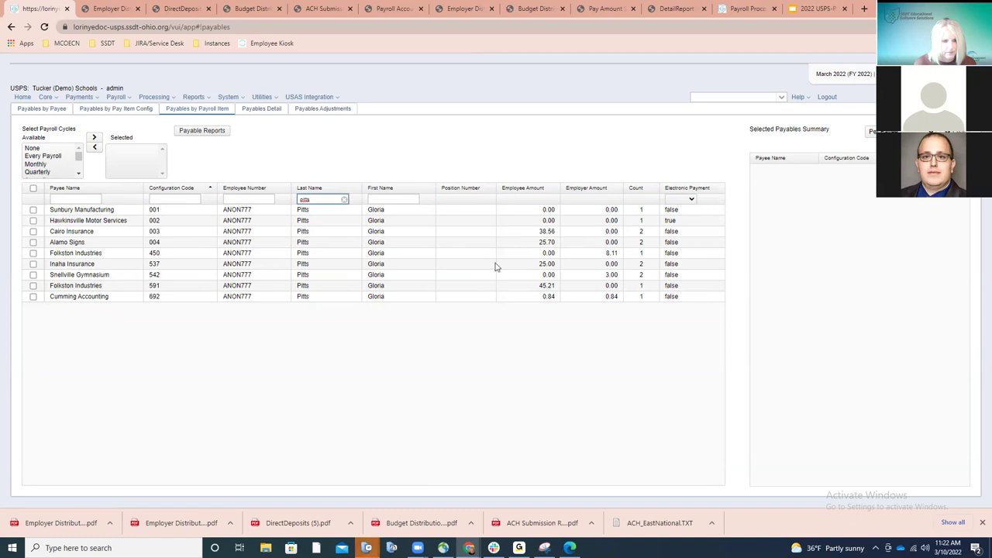
Step: Look over the Payables Detail list with its pay dates and payroll descriptions
{"action": "left_click", "coordinate": [265, 111]}
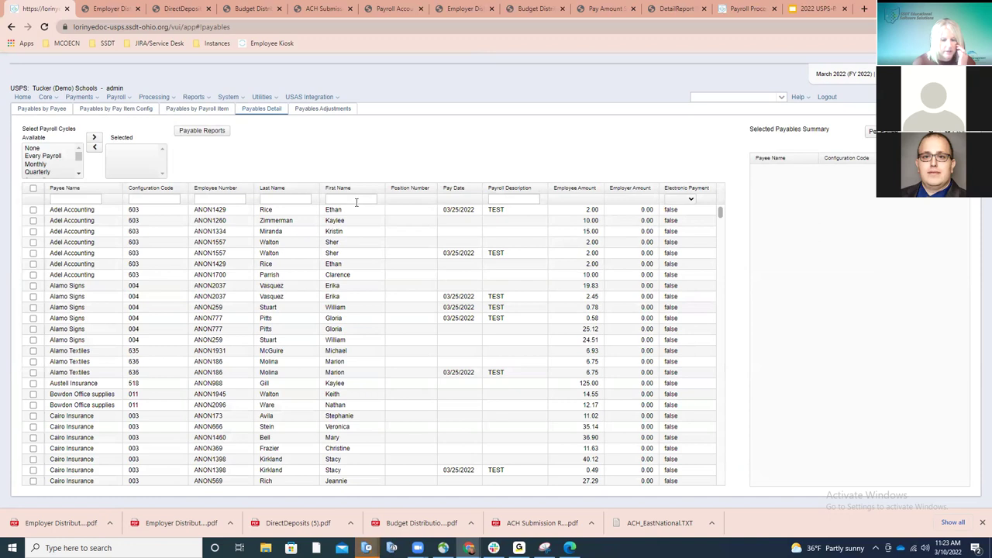
{"action": "scroll", "coordinate": [356, 202], "scroll_direction": "down", "scroll_amount": 1}
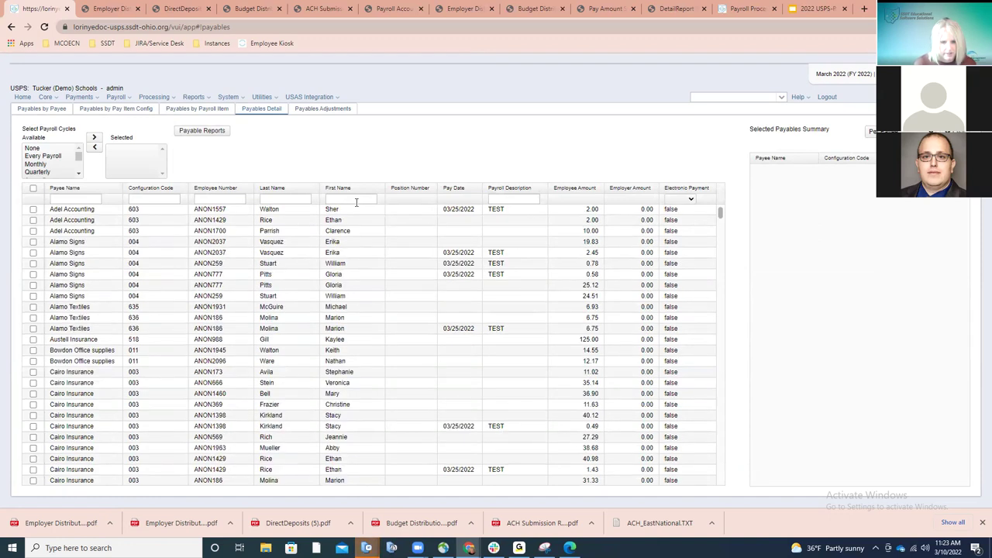
{"action": "scroll", "coordinate": [357, 202], "scroll_direction": "up", "scroll_amount": 1}
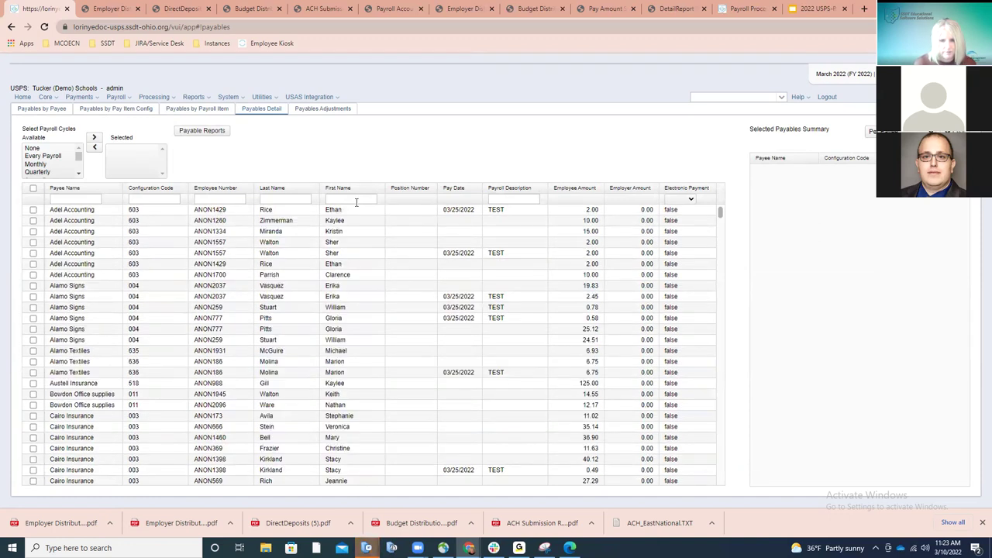
Step: Create a payables adjustment for the same employee with the City Tax payroll item, code 003
{"action": "left_click", "coordinate": [343, 111]}
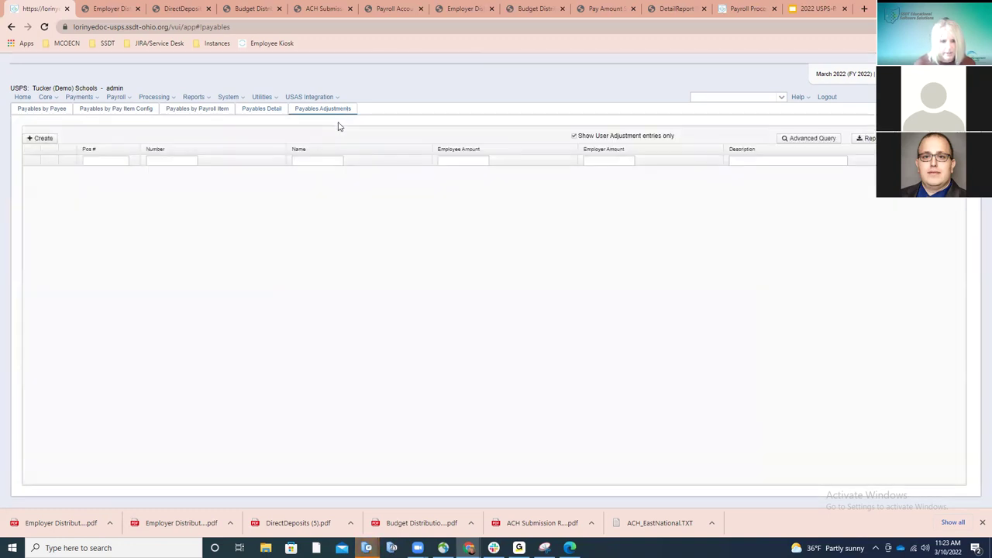
{"action": "left_click", "coordinate": [42, 137]}
{"action": "left_click", "coordinate": [146, 118]}
{"action": "type", "text": "pitts"}
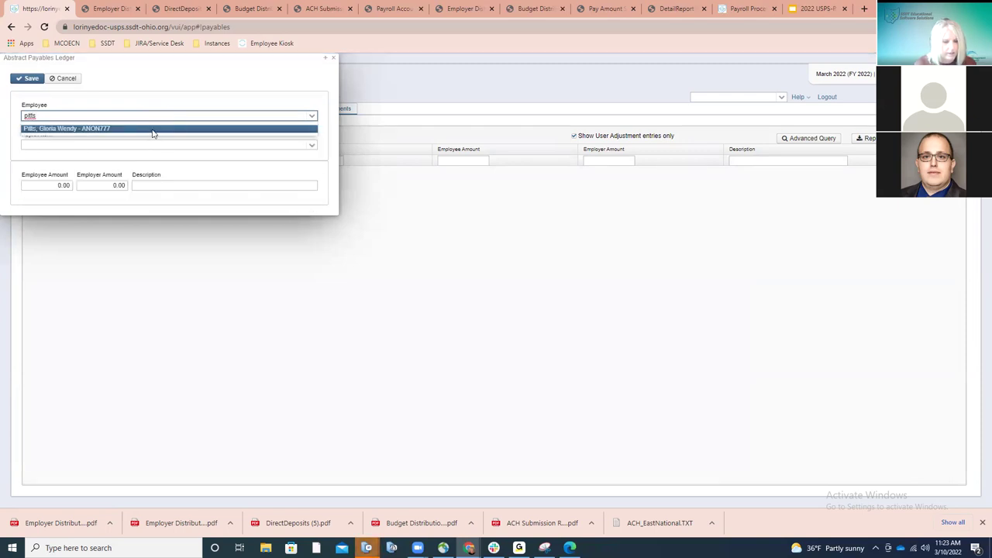
{"action": "left_click", "coordinate": [152, 132]}
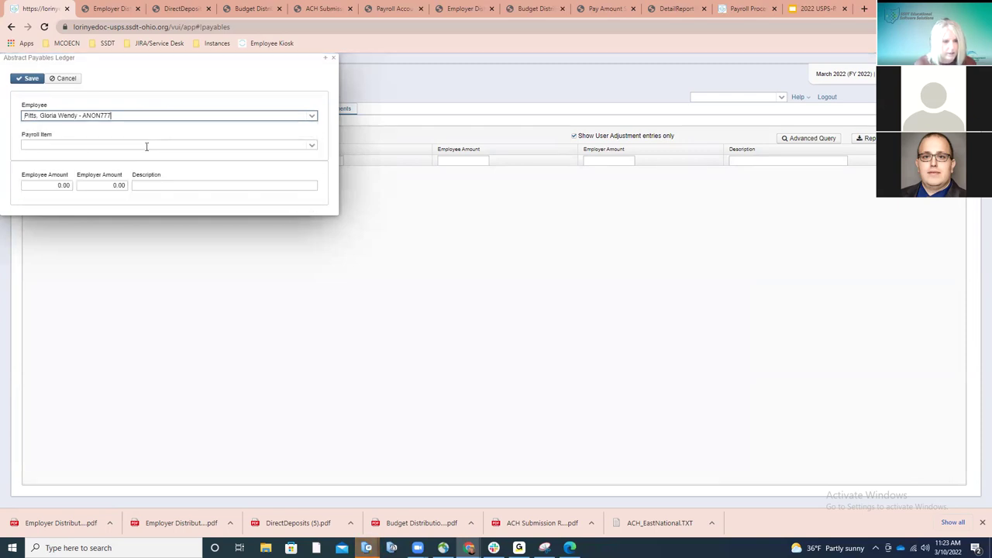
{"action": "left_click", "coordinate": [311, 146]}
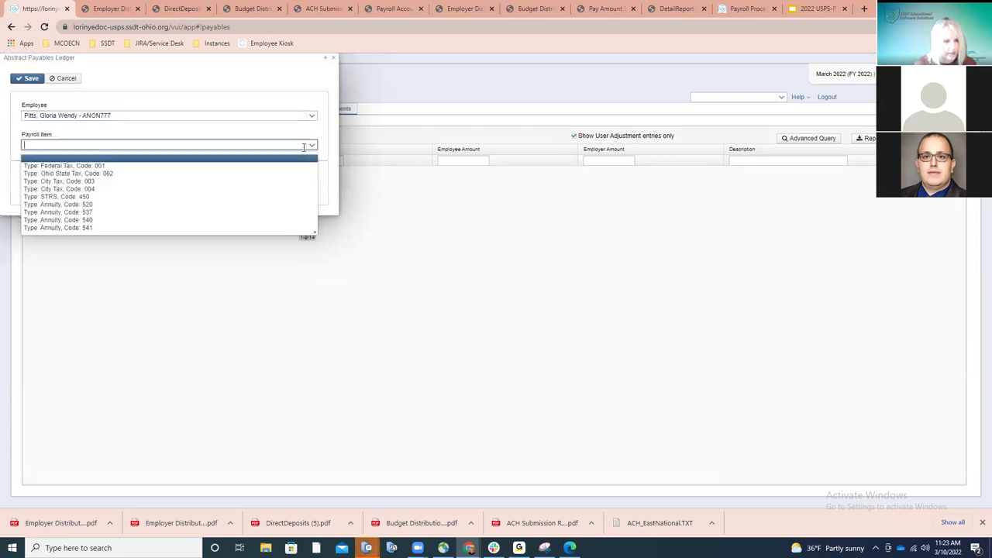
{"action": "left_click", "coordinate": [277, 183]}
Step: Set the adjustment's employee amount to -50.00 and its description to "Withheld in March in error", and save it
{"action": "left_click", "coordinate": [64, 185]}
{"action": "double_click", "coordinate": [64, 185]}
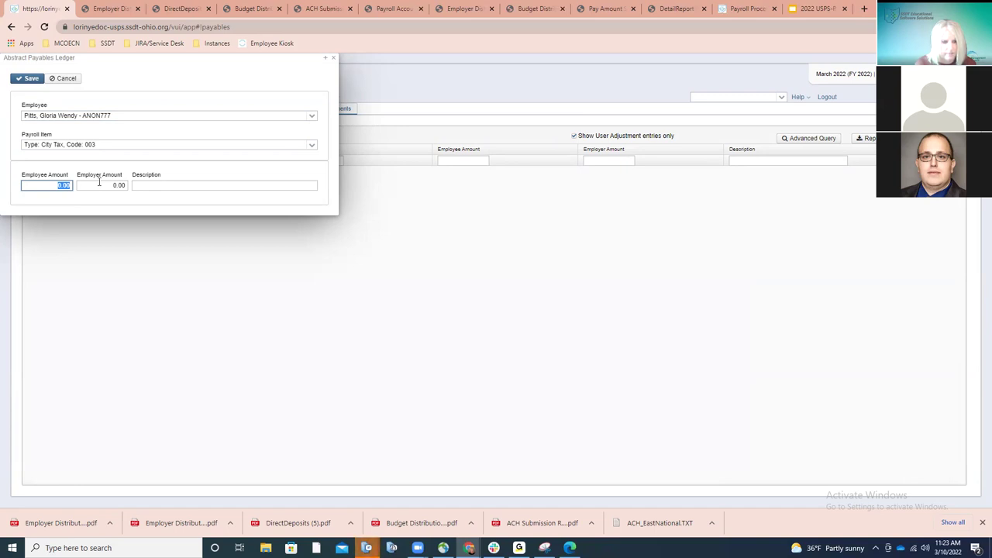
{"action": "key", "text": "BackSpace"}
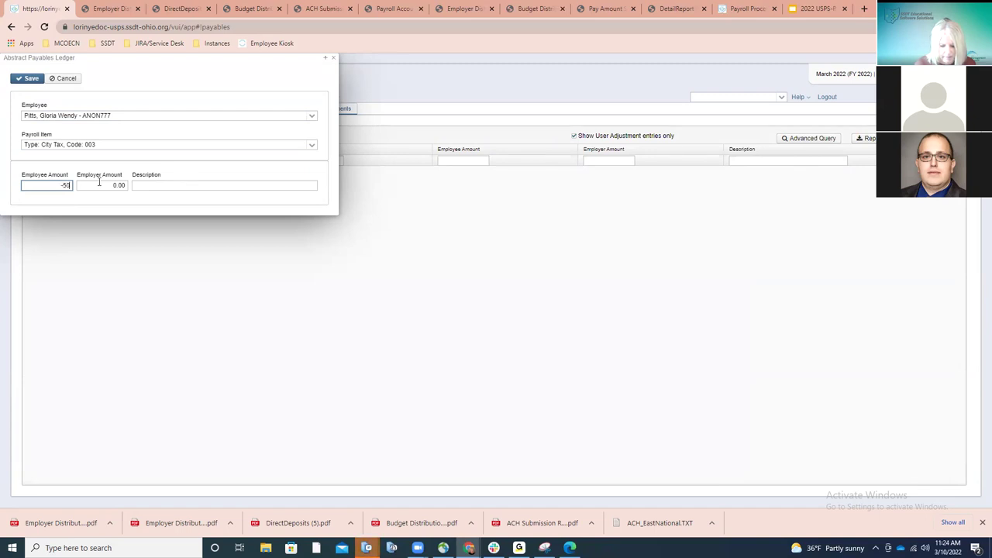
{"action": "type", "text": "-50.00"}
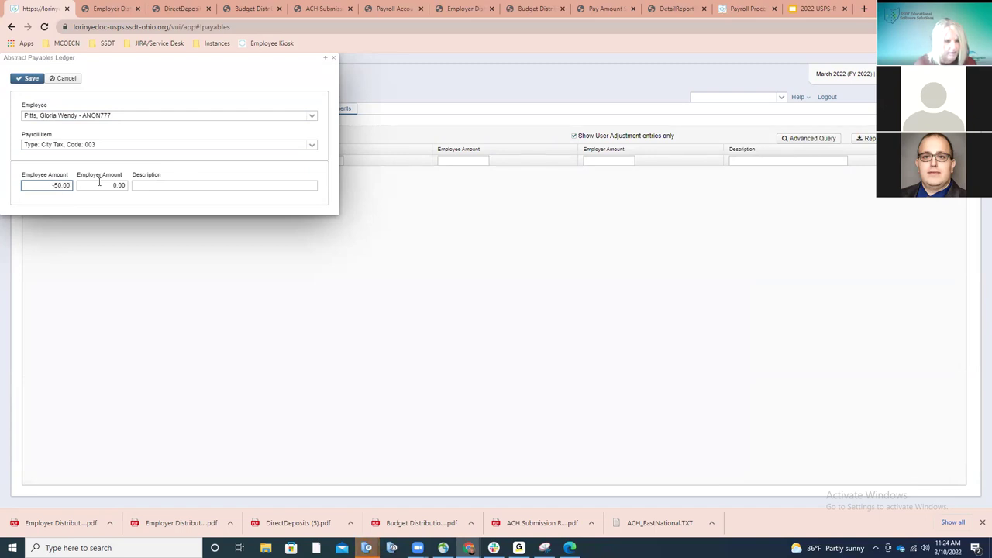
{"action": "left_click", "coordinate": [135, 186]}
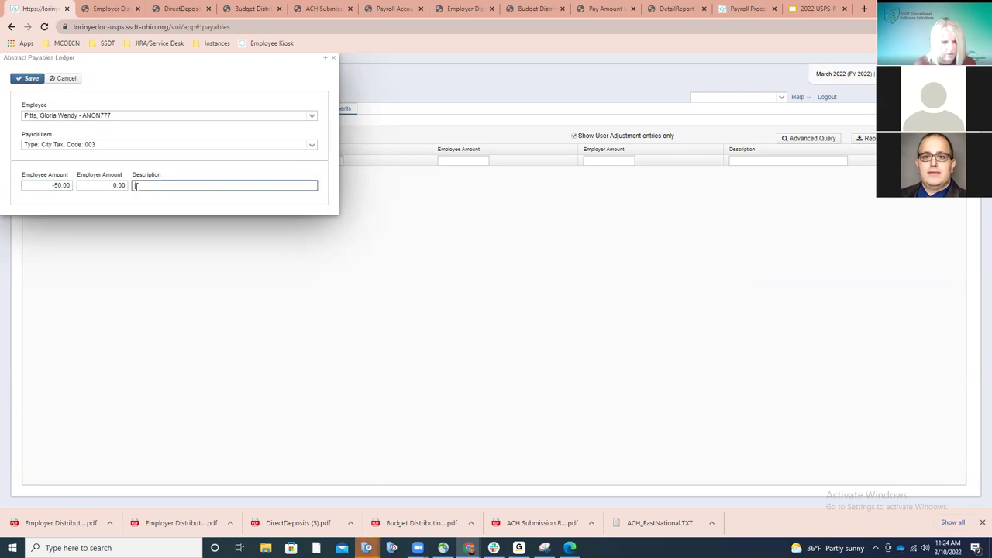
{"action": "type", "text": "Withheld in March"}
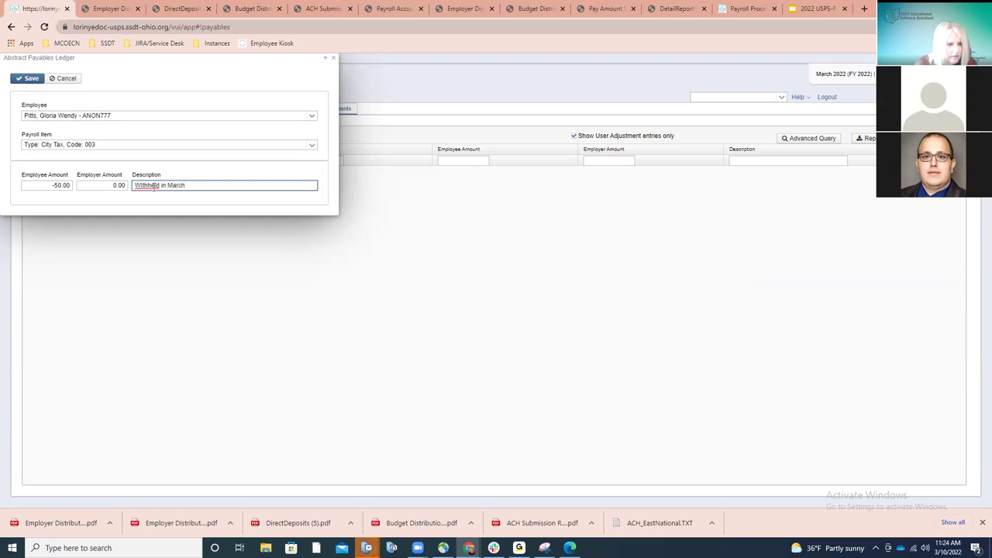
{"action": "right_click", "coordinate": [154, 190]}
{"action": "left_click", "coordinate": [168, 194]}
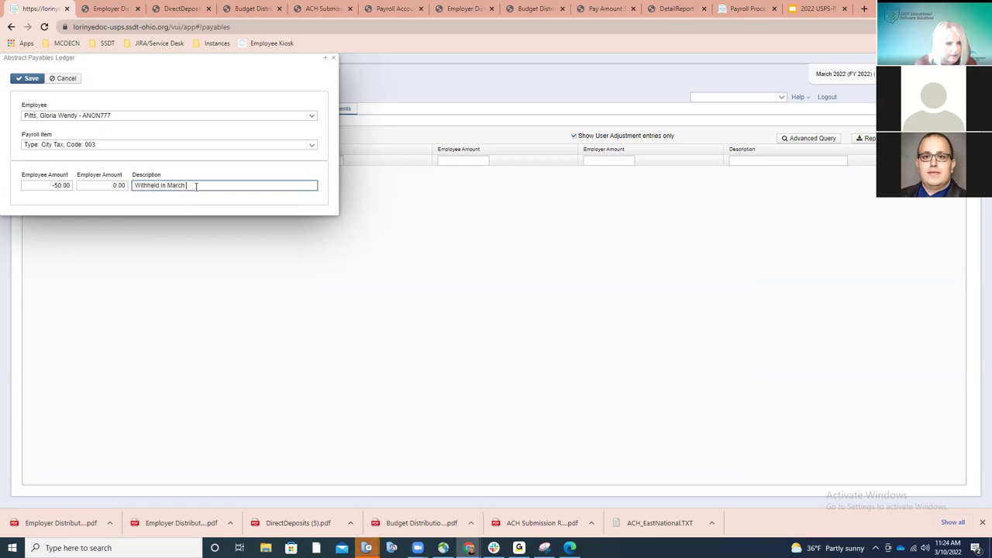
{"action": "type", "text": "in error"}
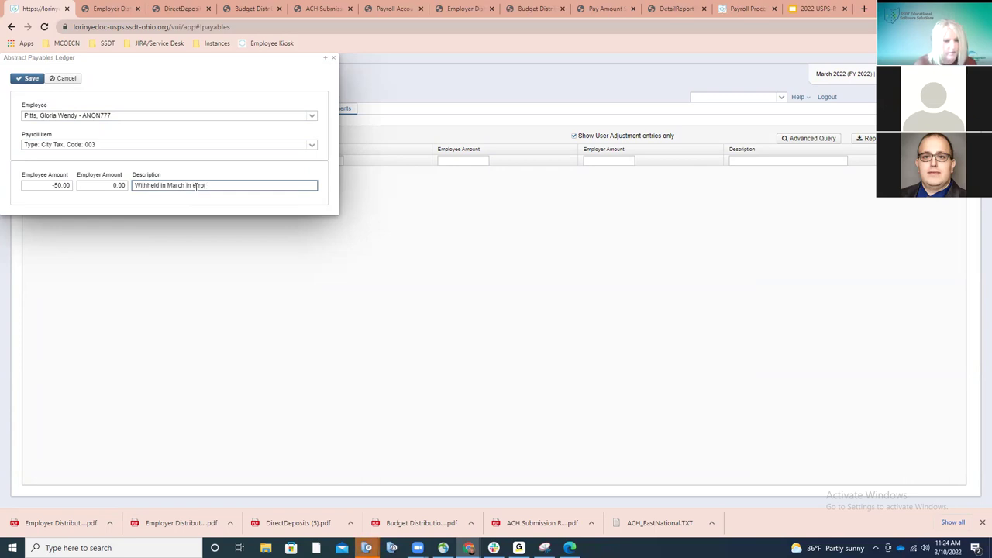
{"action": "left_click", "coordinate": [28, 81]}
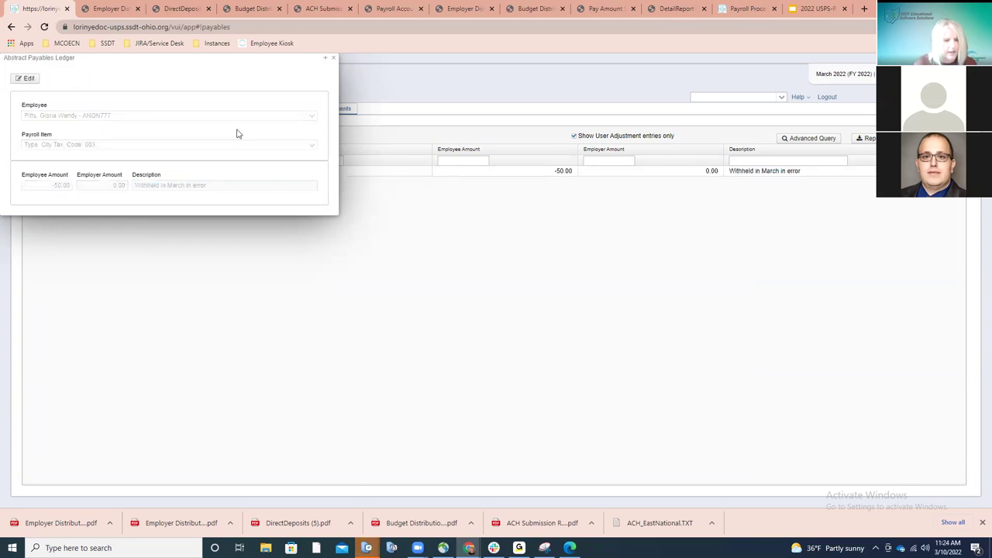
Step: Close the saved adjustment record and check its effect on the employee's payables by payroll item
{"action": "left_click", "coordinate": [333, 58]}
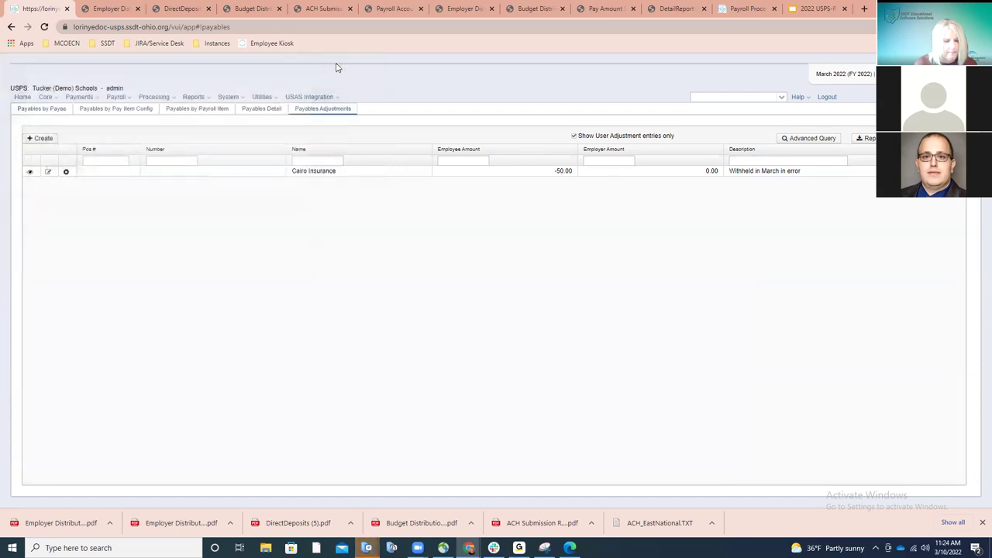
{"action": "left_click", "coordinate": [181, 109]}
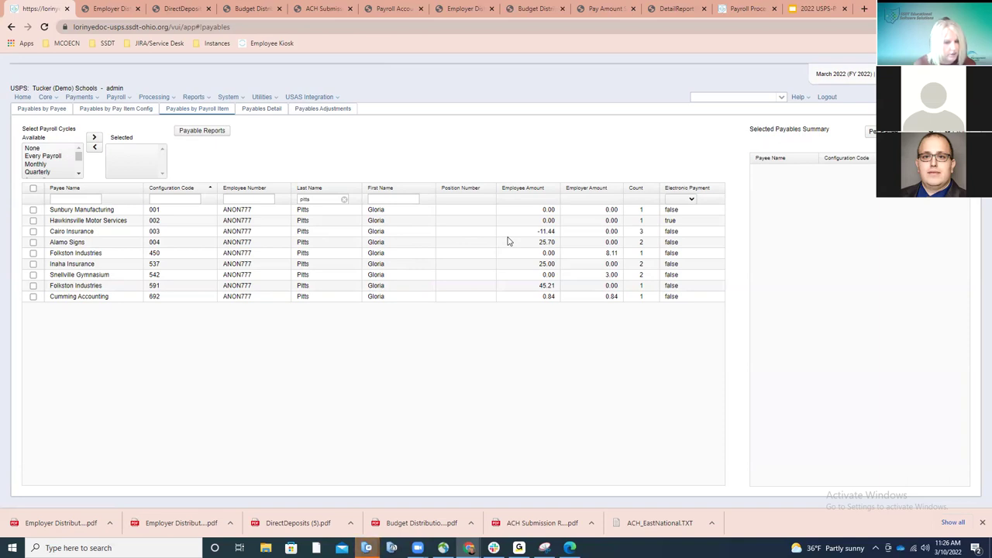
Step: Delete the -50.00 Cairo Insurance payables adjustment described as "Withheld in March in error"
{"action": "left_click", "coordinate": [327, 110]}
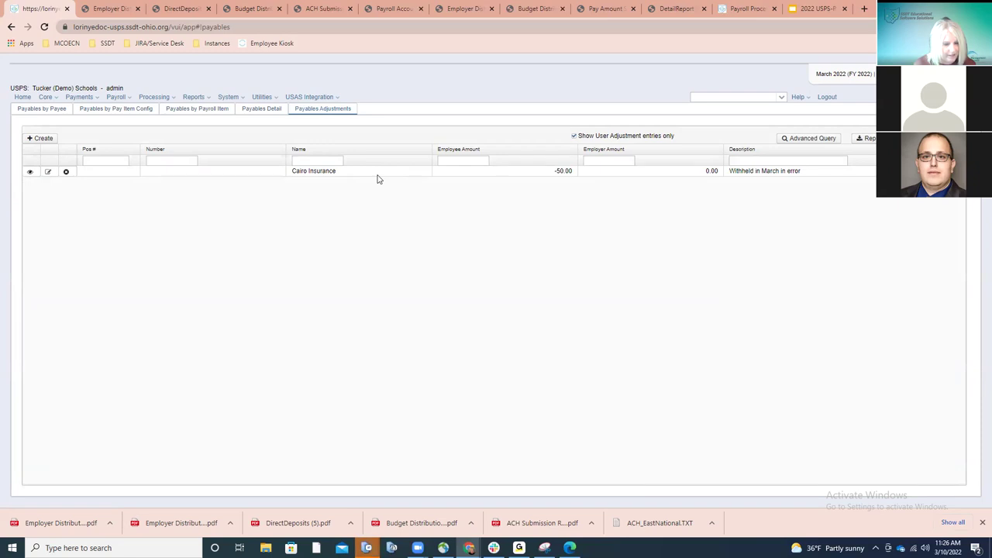
{"action": "left_click", "coordinate": [67, 172]}
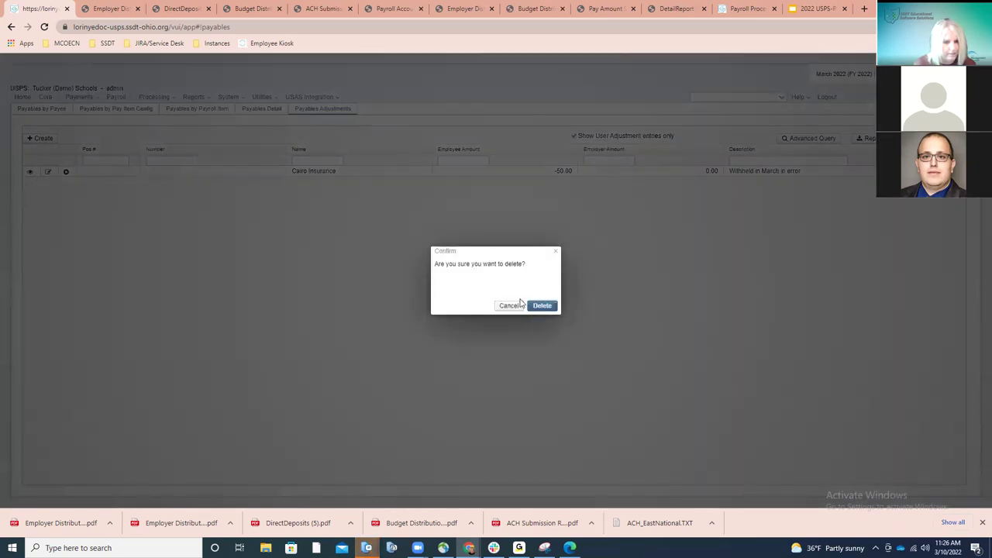
{"action": "left_click", "coordinate": [539, 306]}
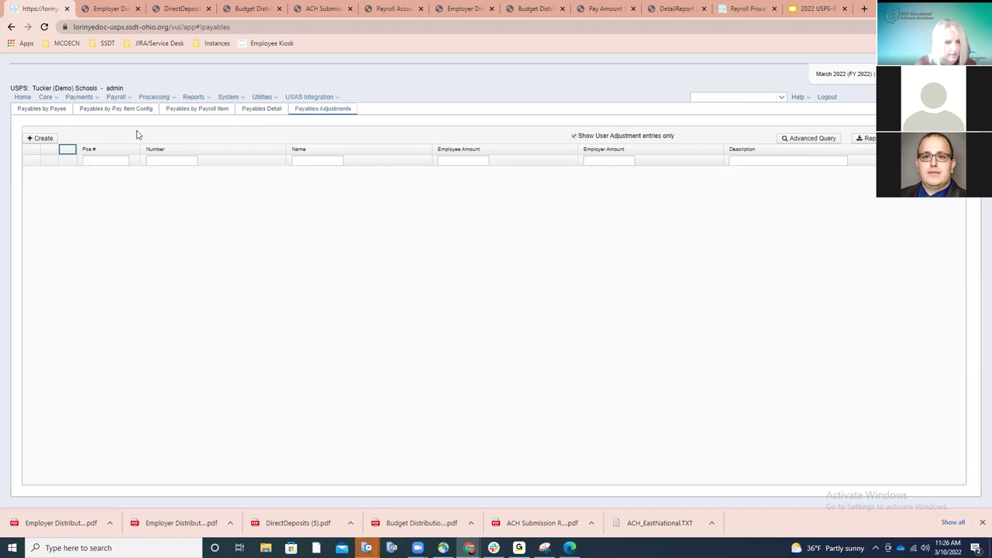
Step: Recheck the employee's payables by payroll item and clear the last name filter
{"action": "left_click", "coordinate": [175, 112]}
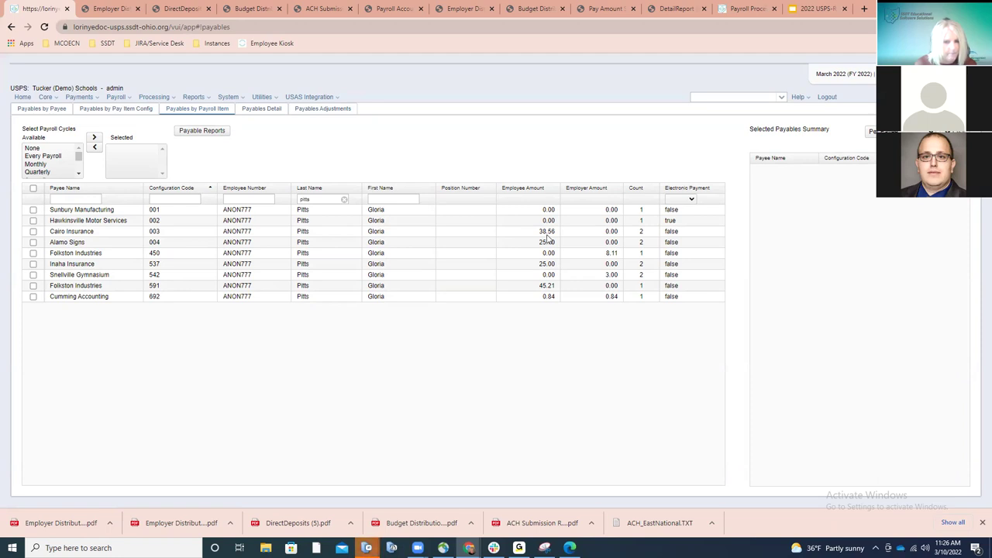
{"action": "left_click", "coordinate": [345, 199]}
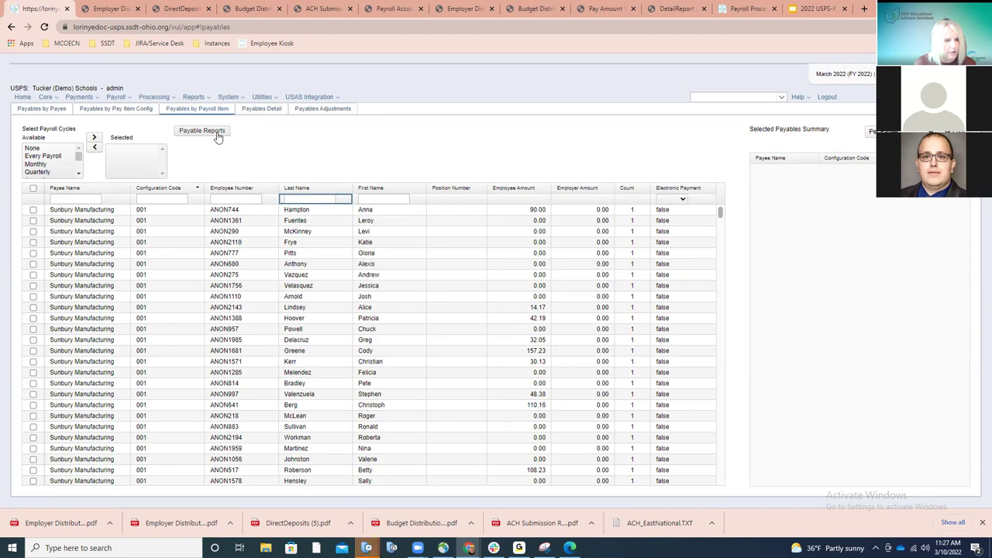
{"action": "left_click", "coordinate": [217, 132]}
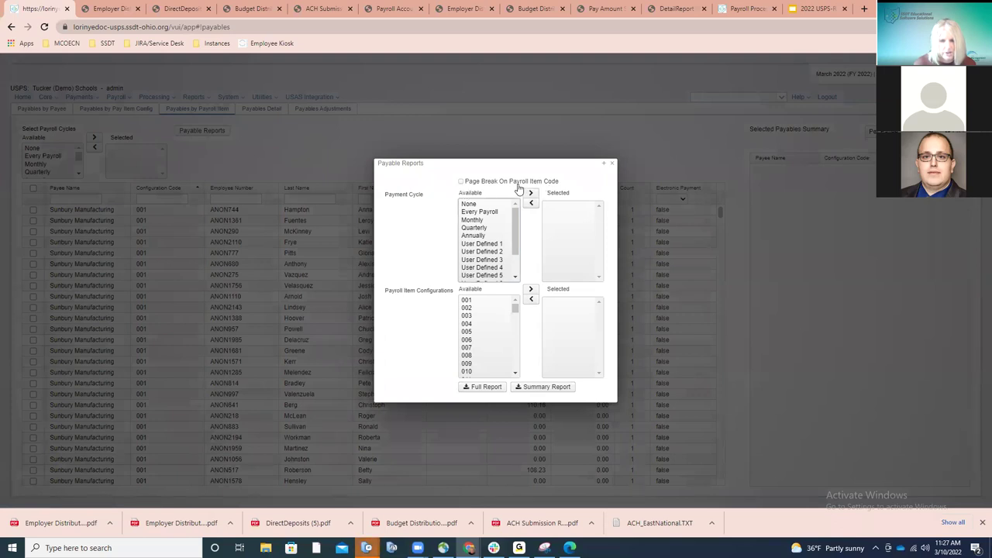
{"action": "left_click", "coordinate": [463, 182]}
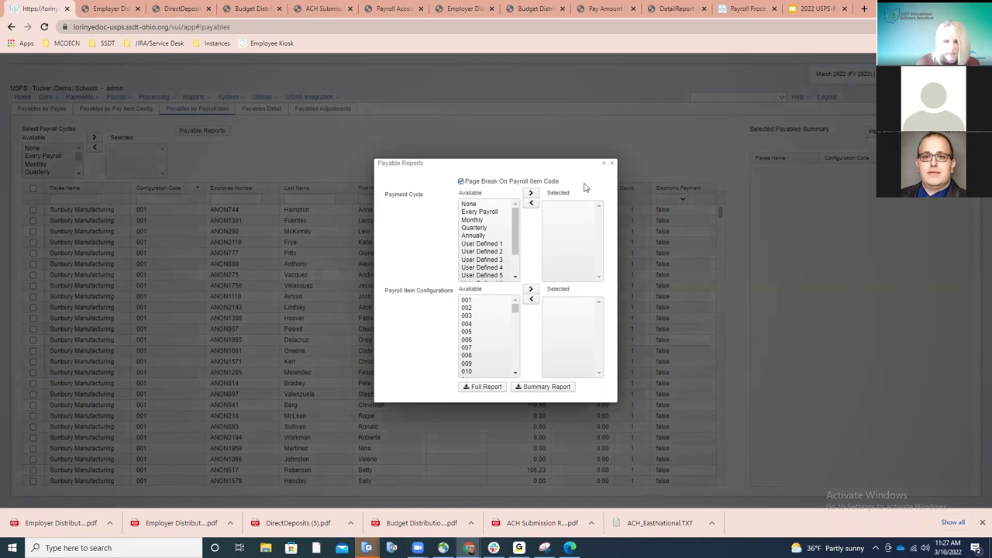
{"action": "left_click", "coordinate": [612, 164]}
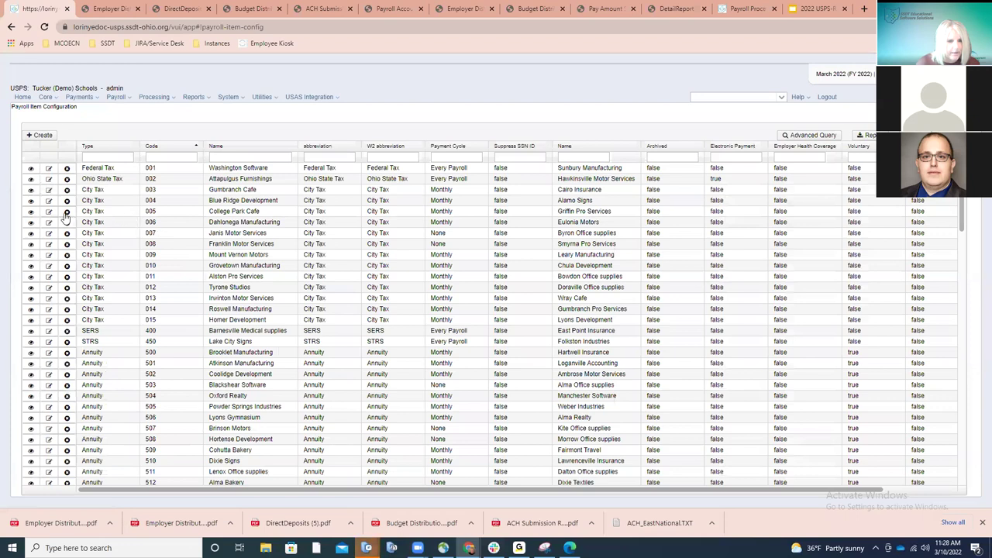
Step: Review the available payment cycle options in the payroll item configuration for City Tax code 004, without changing the record
{"action": "left_click", "coordinate": [49, 201]}
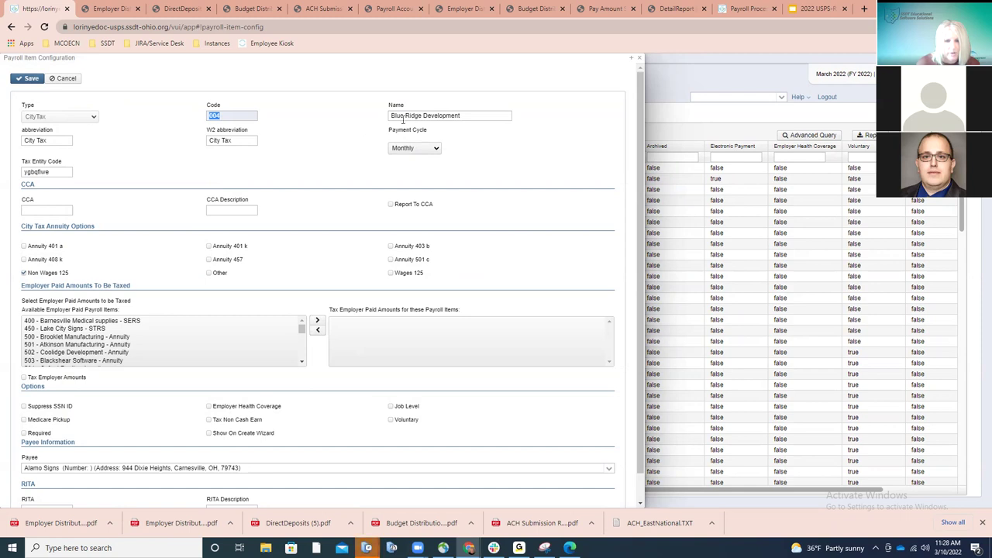
{"action": "left_click", "coordinate": [437, 150]}
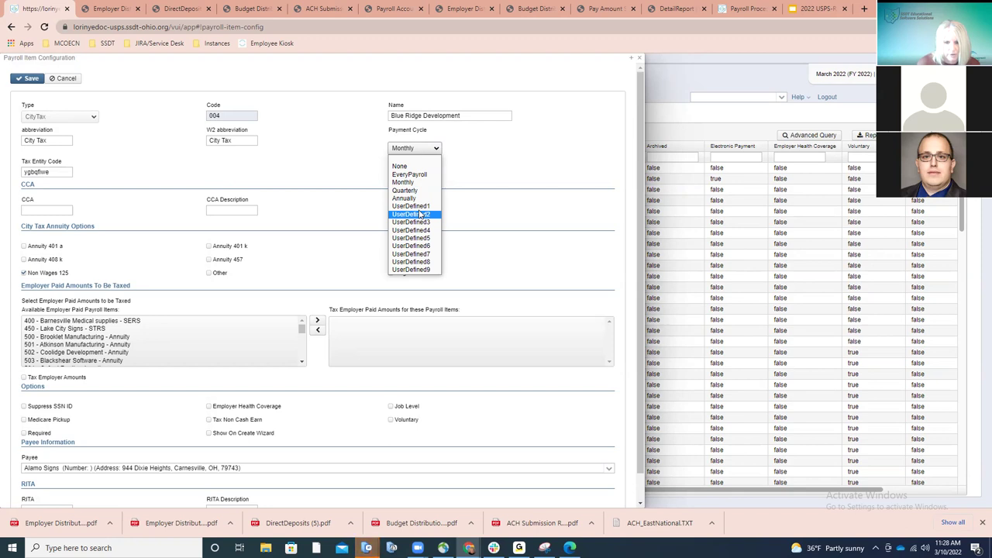
{"action": "left_click", "coordinate": [467, 172]}
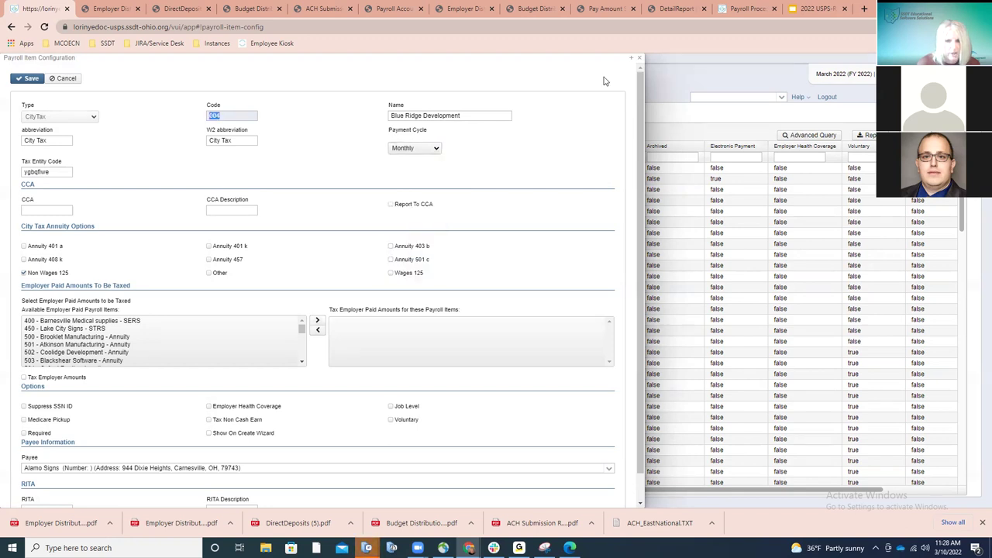
{"action": "left_click", "coordinate": [639, 58]}
Step: Generate the full and summary payable reports from outstanding payables for the Every Payroll cycle, with page breaks on payroll item code
{"action": "left_click", "coordinate": [172, 104]}
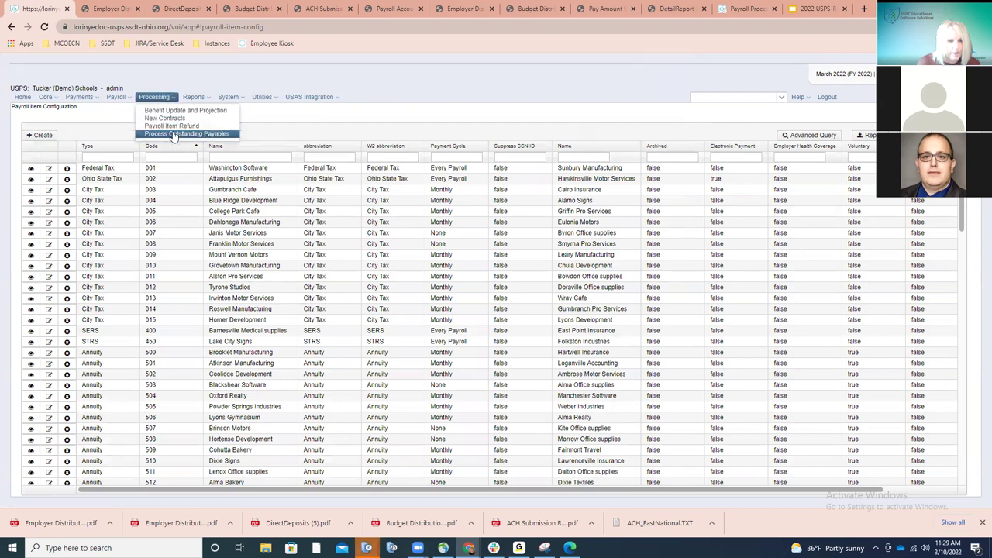
{"action": "left_click", "coordinate": [175, 133]}
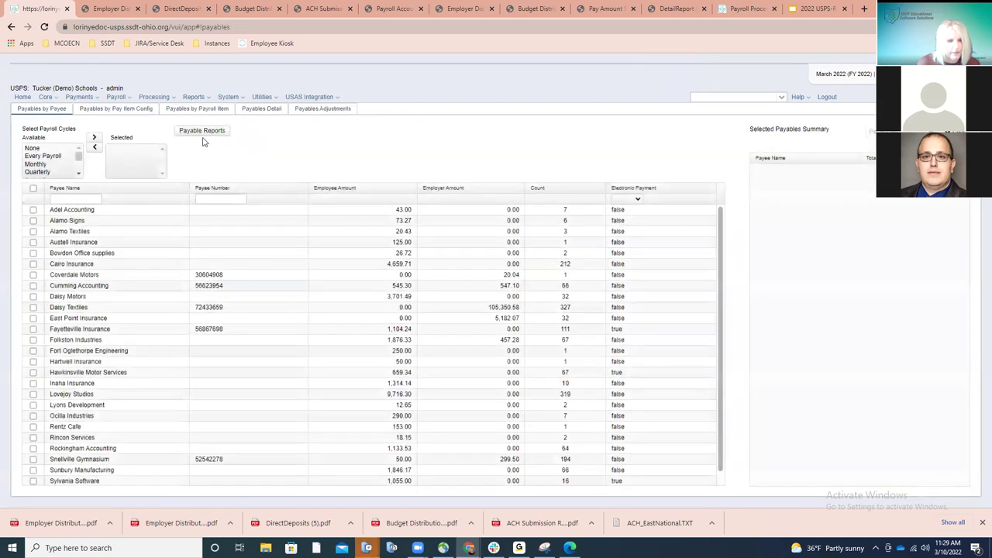
{"action": "left_click", "coordinate": [203, 131]}
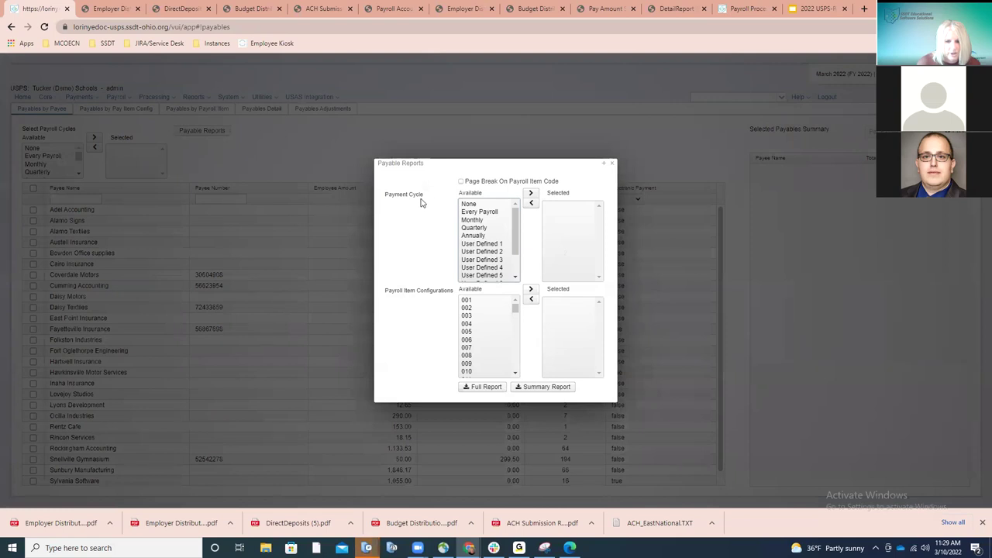
{"action": "left_click", "coordinate": [462, 181]}
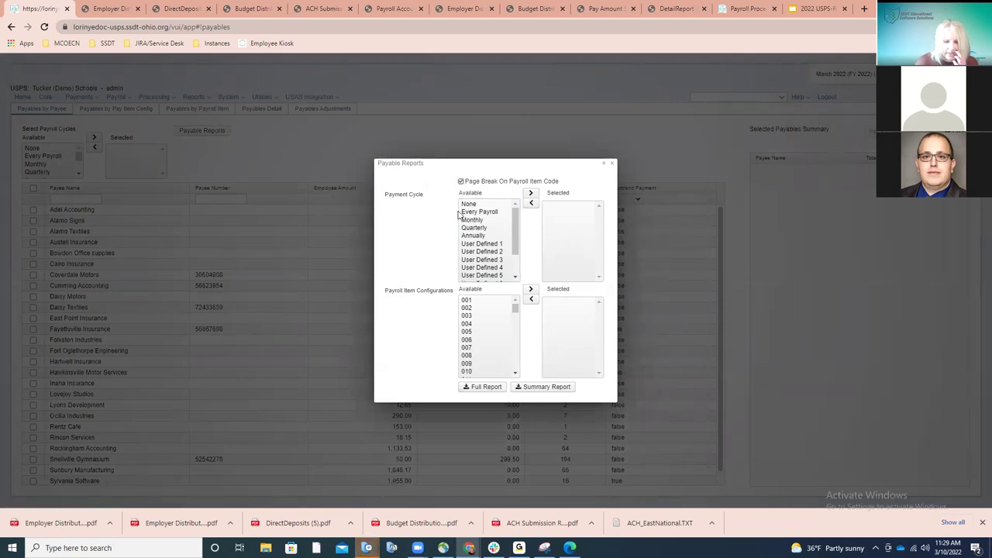
{"action": "double_click", "coordinate": [463, 211]}
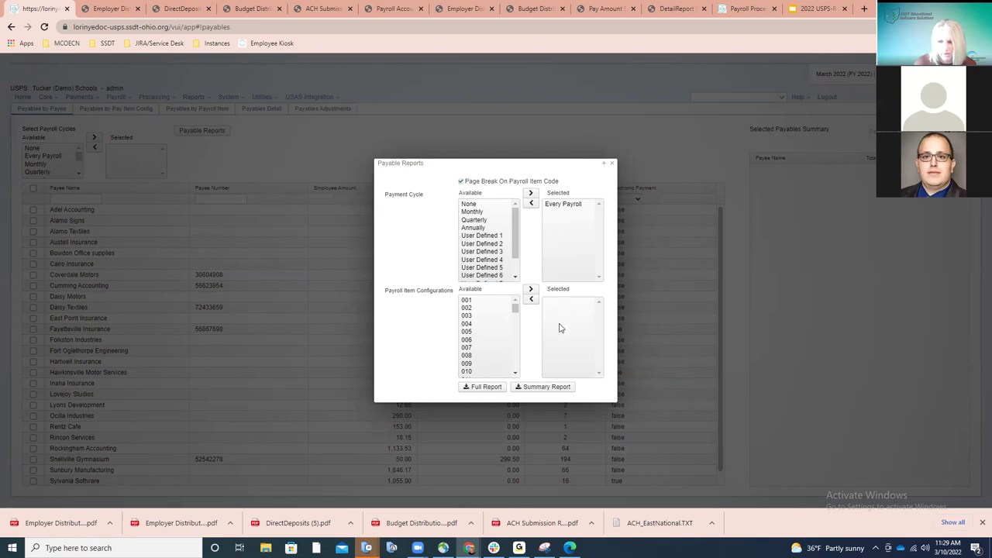
{"action": "left_click", "coordinate": [487, 389]}
{"action": "left_click", "coordinate": [527, 389]}
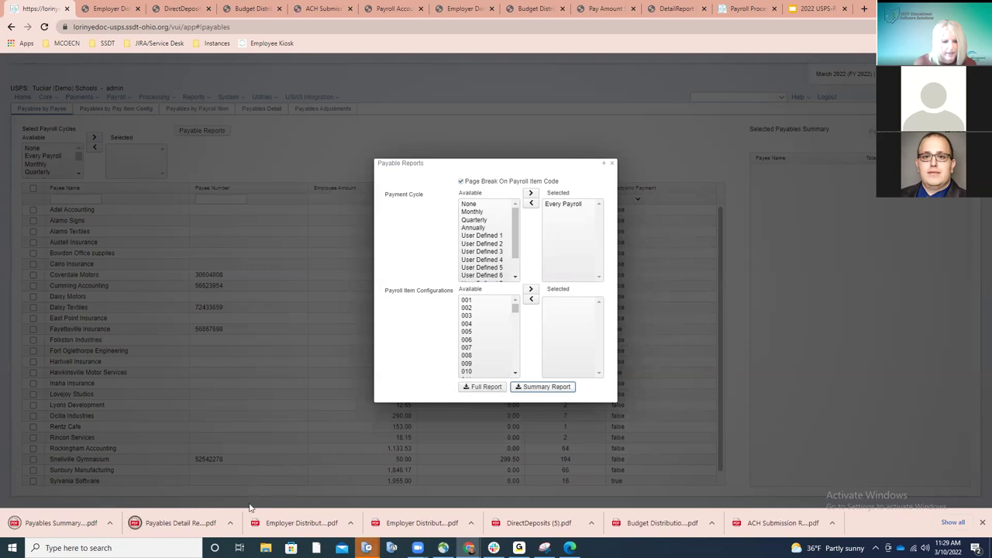
Step: Look through the Payables Detail Report, examining the employee amounts and totals for each payroll item code
{"action": "left_click", "coordinate": [172, 524]}
{"action": "scroll", "coordinate": [353, 265], "scroll_direction": "down", "scroll_amount": 5}
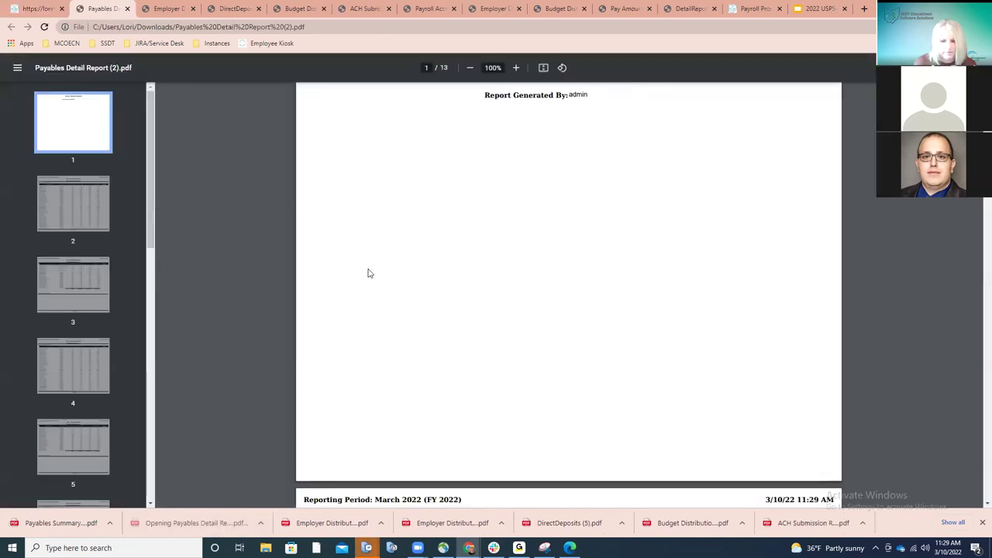
{"action": "scroll", "coordinate": [369, 275], "scroll_direction": "down", "scroll_amount": 3}
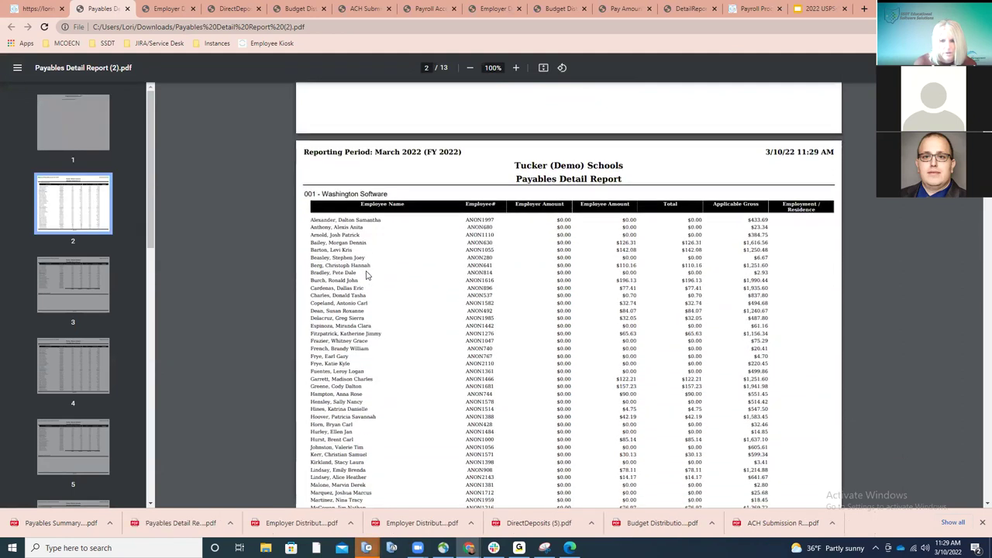
{"action": "scroll", "coordinate": [368, 275], "scroll_direction": "up", "scroll_amount": 1}
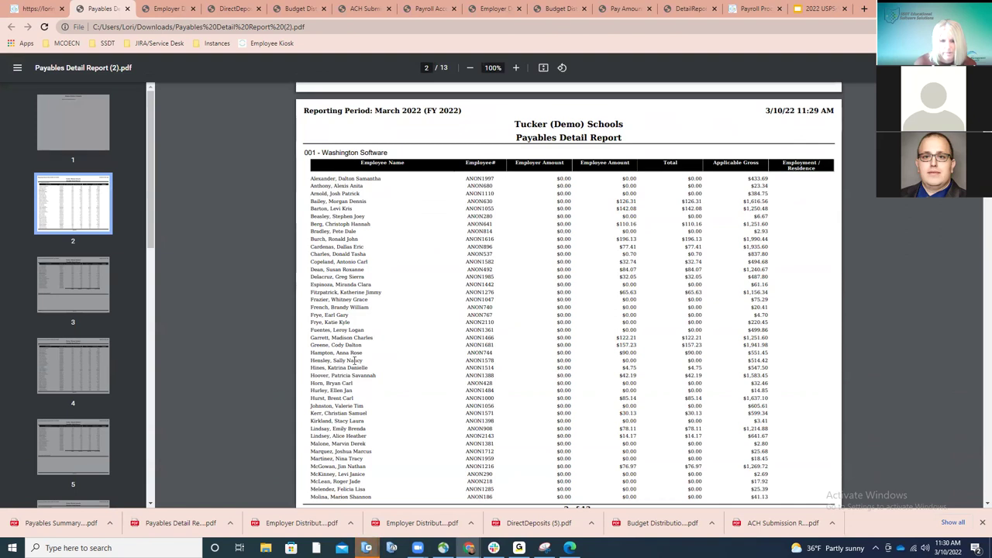
{"action": "scroll", "coordinate": [354, 375], "scroll_direction": "down", "scroll_amount": 3}
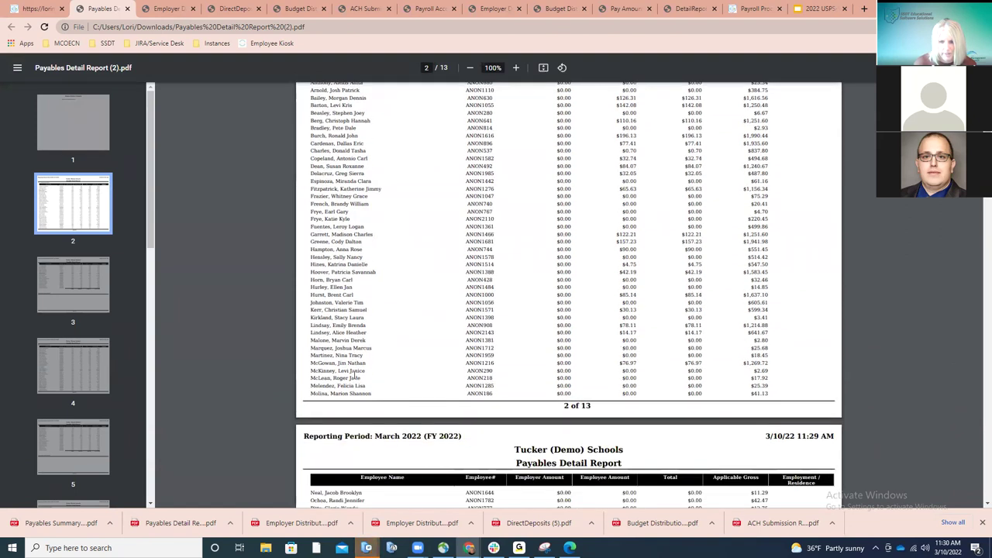
{"action": "scroll", "coordinate": [354, 375], "scroll_direction": "down", "scroll_amount": 6}
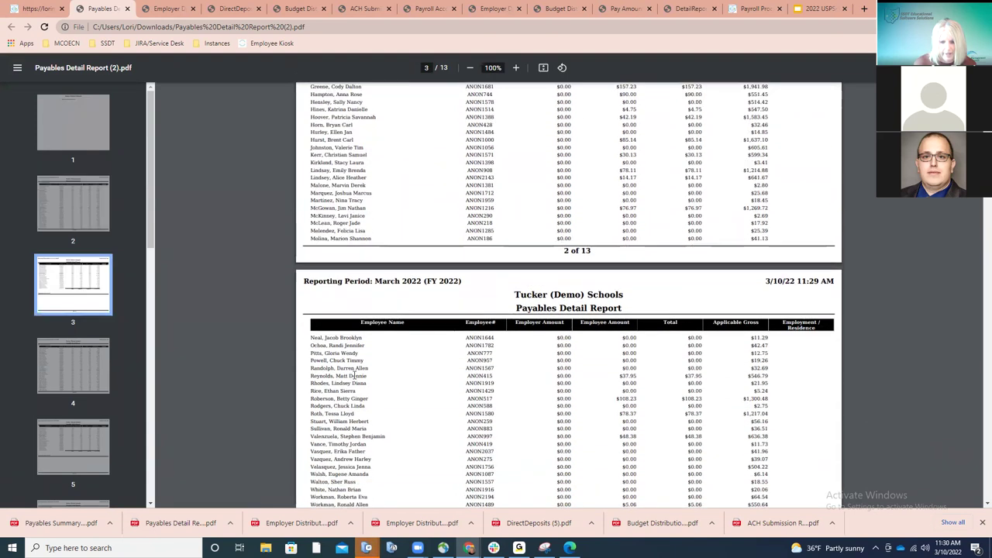
{"action": "scroll", "coordinate": [354, 376], "scroll_direction": "down", "scroll_amount": 5}
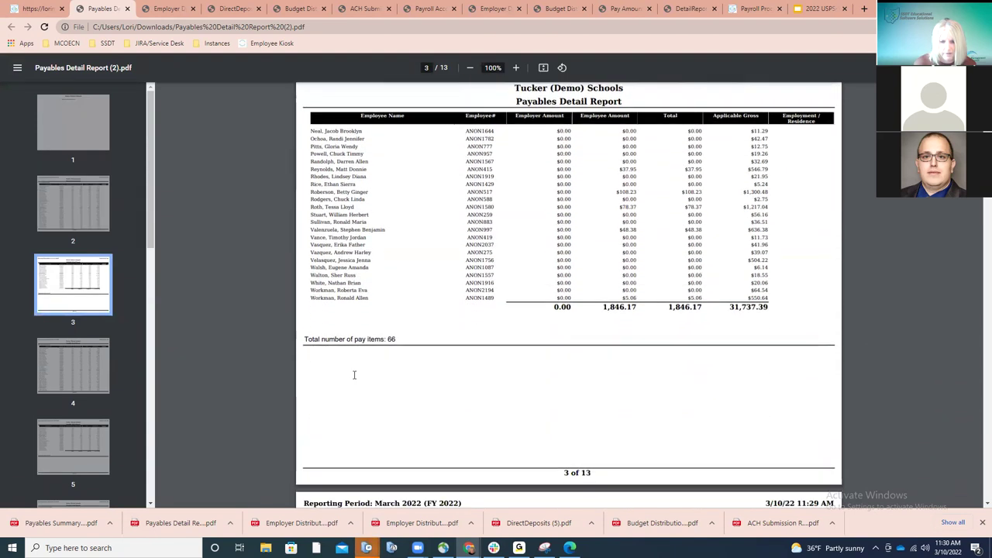
{"action": "scroll", "coordinate": [354, 375], "scroll_direction": "down", "scroll_amount": 6}
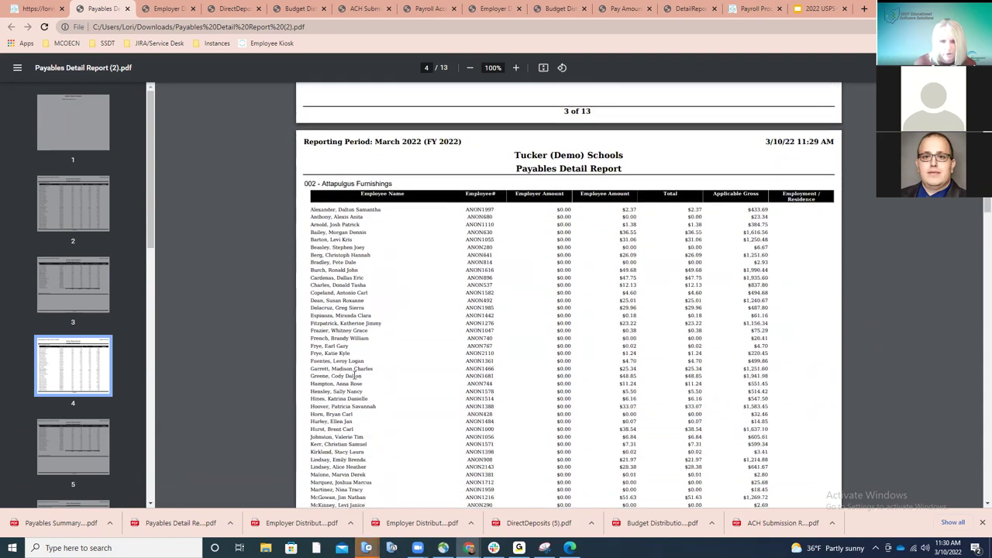
{"action": "scroll", "coordinate": [355, 375], "scroll_direction": "down", "scroll_amount": 1}
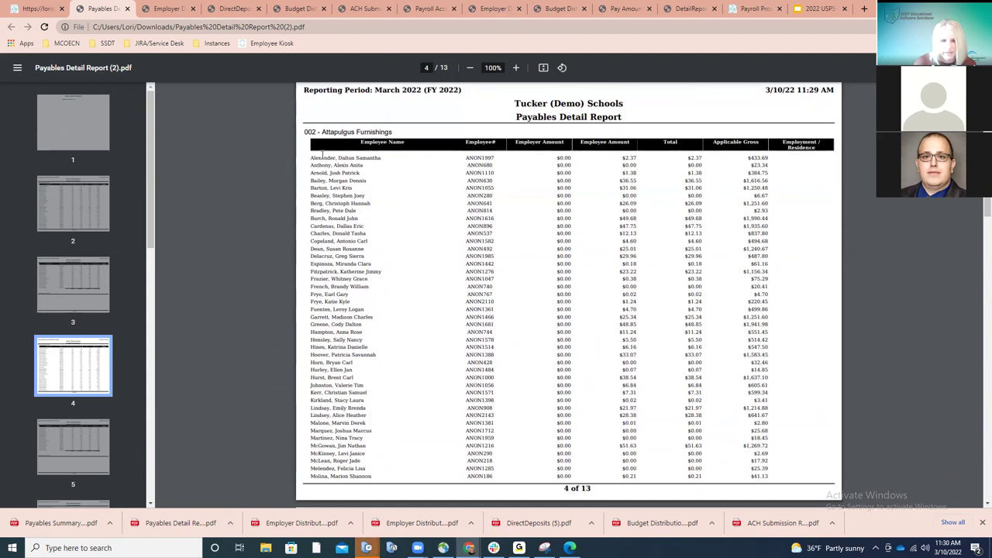
{"action": "scroll", "coordinate": [333, 200], "scroll_direction": "down", "scroll_amount": 10}
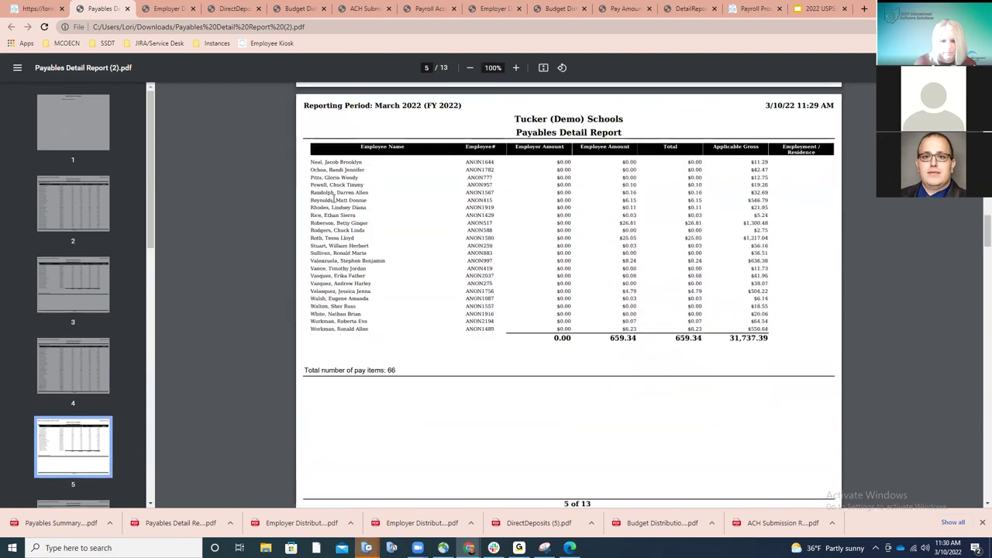
{"action": "scroll", "coordinate": [333, 199], "scroll_direction": "down", "scroll_amount": 2}
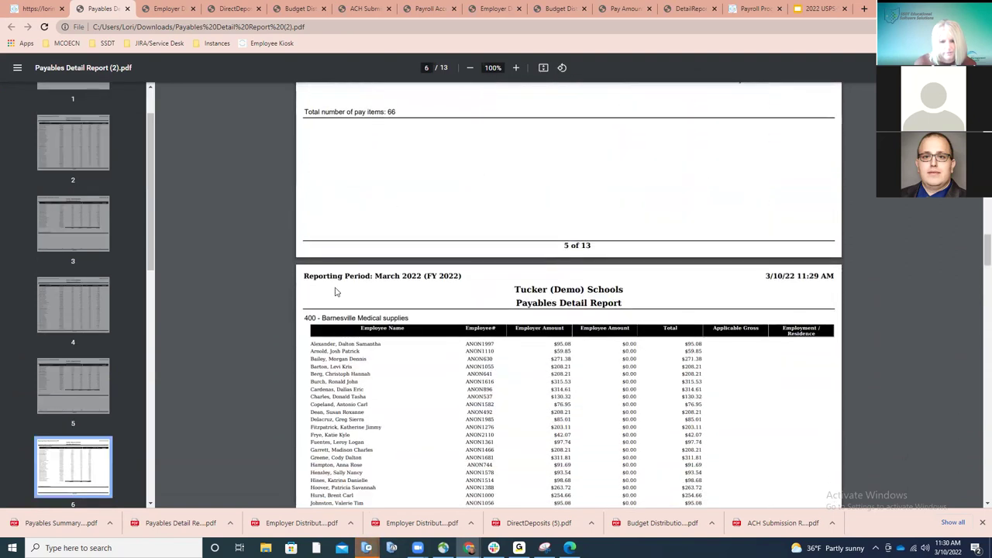
{"action": "scroll", "coordinate": [336, 292], "scroll_direction": "down", "scroll_amount": 1}
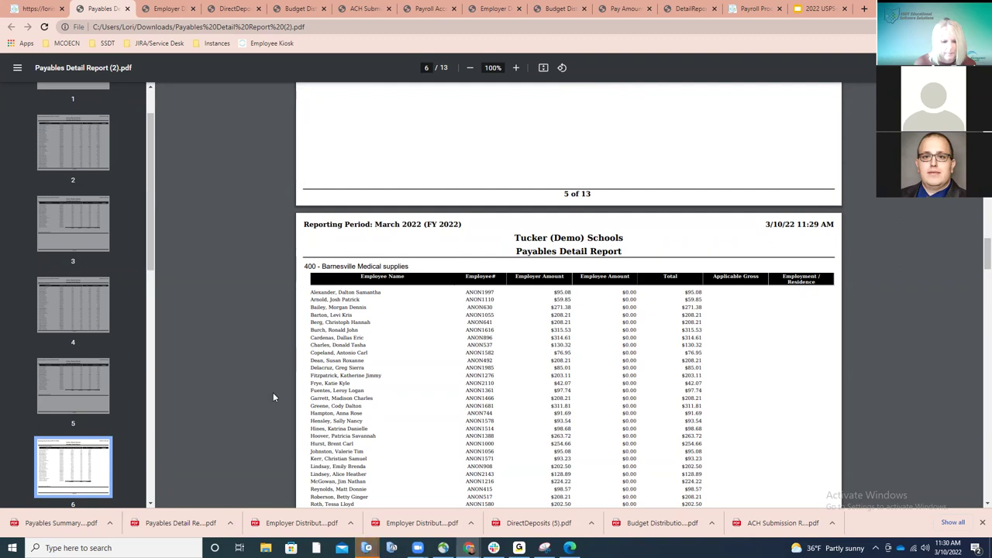
Step: Open the Payables Summary Report and examine the employer and employee amounts and participants per code
{"action": "left_click", "coordinate": [61, 523]}
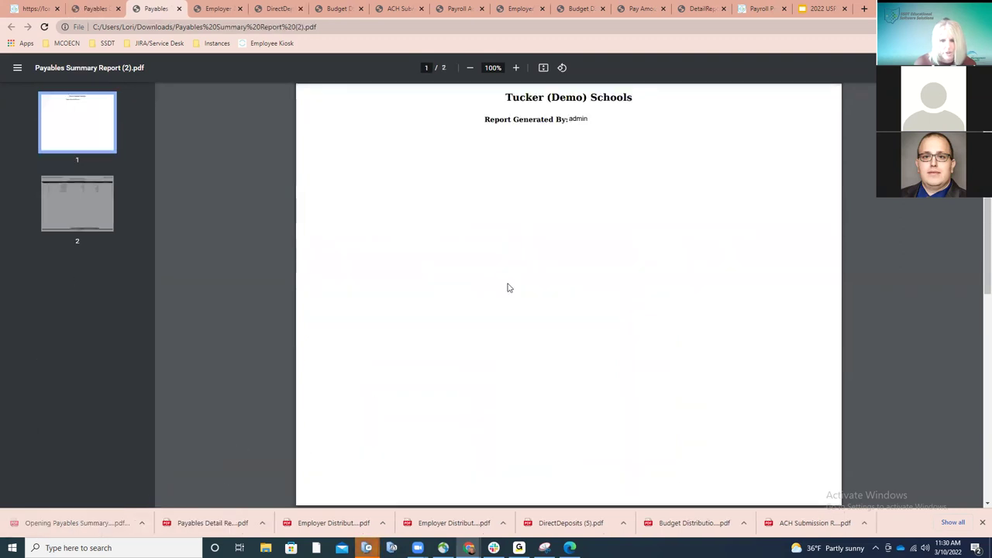
{"action": "scroll", "coordinate": [505, 290], "scroll_direction": "down", "scroll_amount": 3}
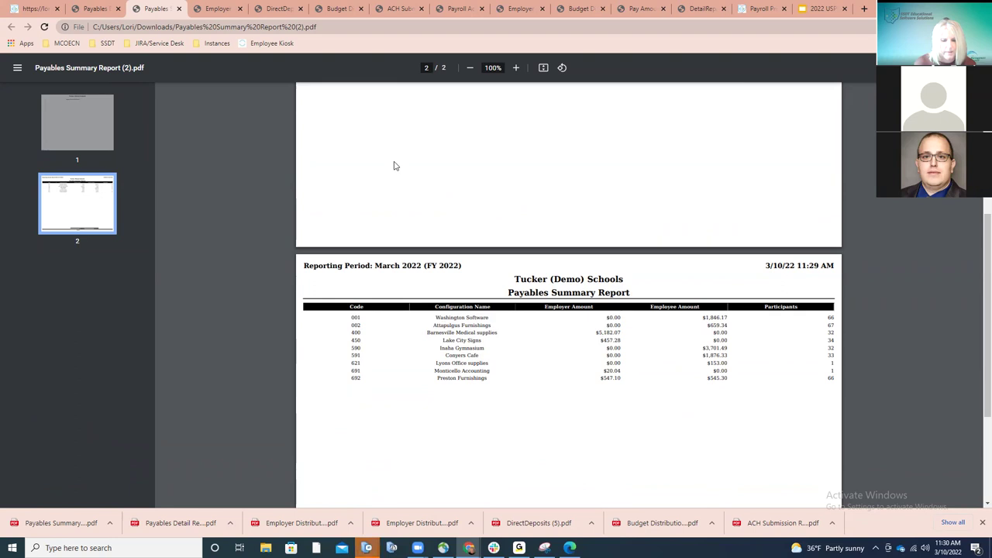
Step: Return to the outstanding payables, close the report options, and limit the payee list to the Every Payroll cycle
{"action": "left_click", "coordinate": [37, 9]}
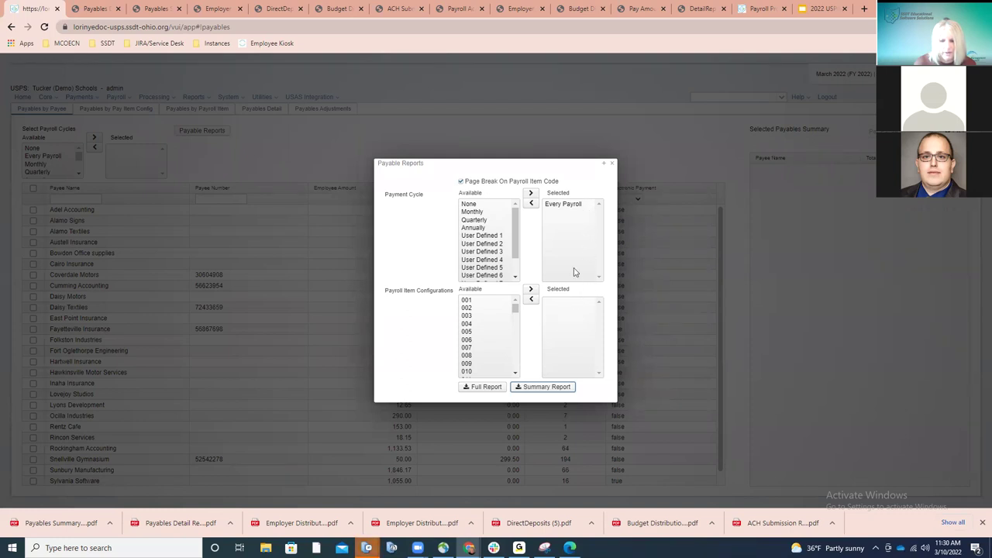
{"action": "left_click", "coordinate": [609, 165]}
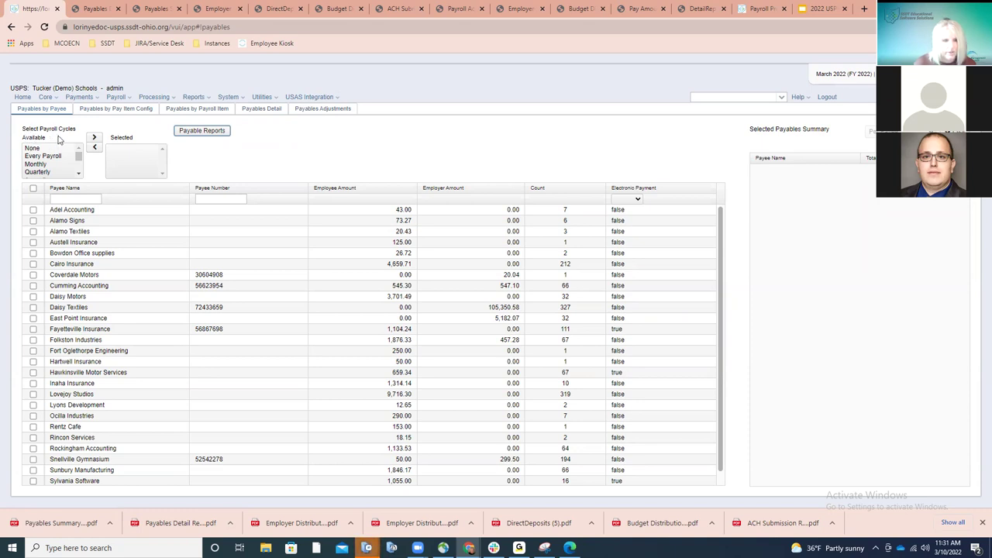
{"action": "left_click_drag", "start_coordinate": [44, 155], "coordinate": [122, 163]}
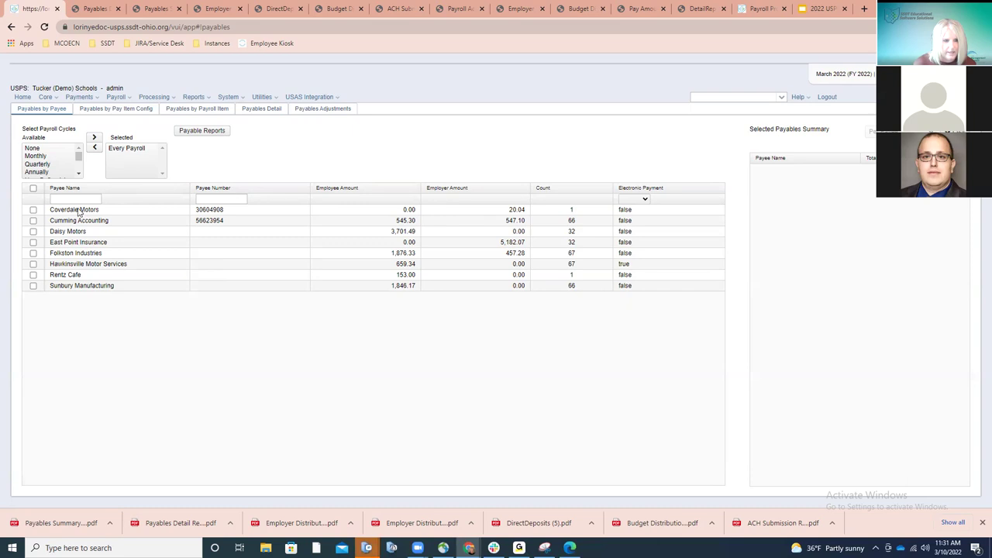
Step: Select all Every Payroll payees and try to post their payables with the issued date entered as 32522
{"action": "left_click", "coordinate": [32, 189]}
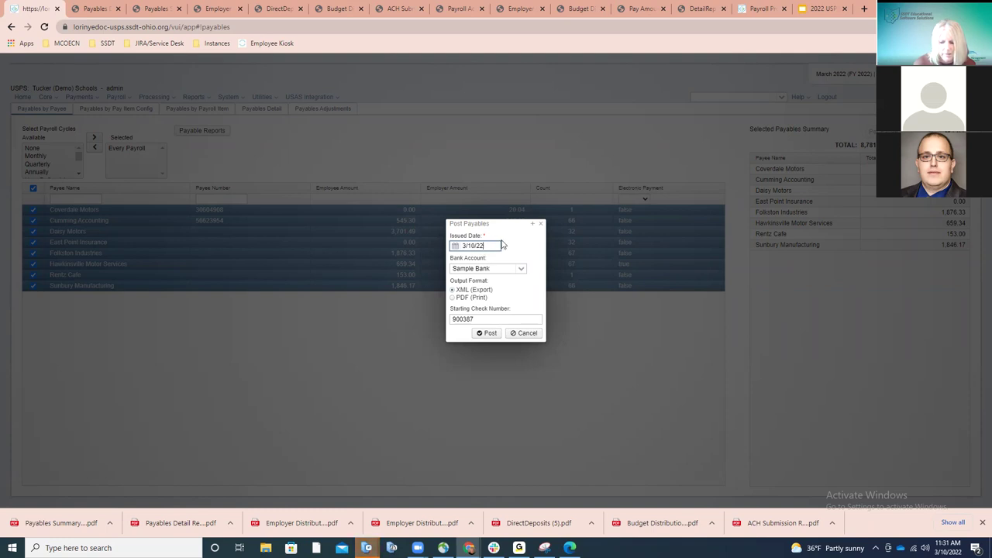
{"action": "key", "text": "BackSpace"}
{"action": "key", "text": "BackSpace"}
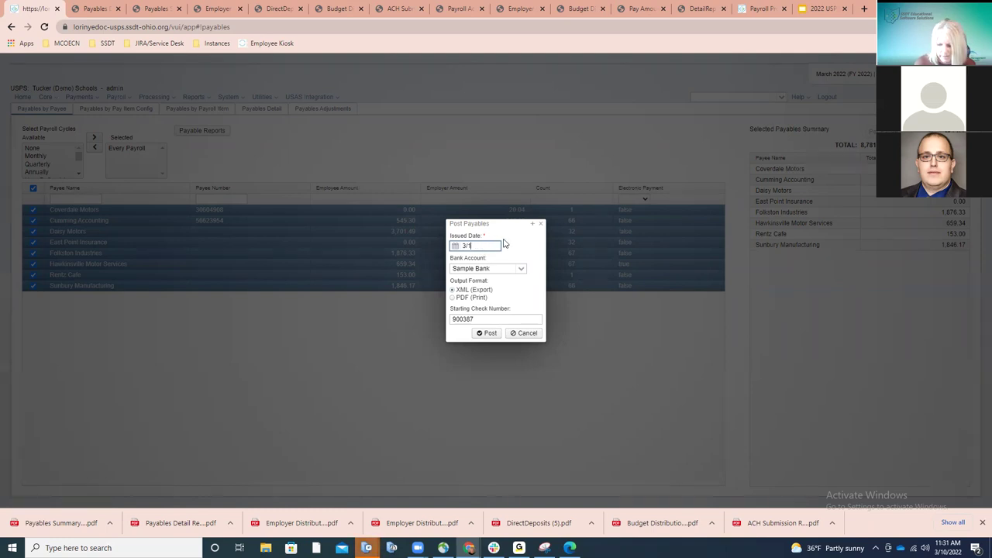
{"action": "type", "text": "25"}
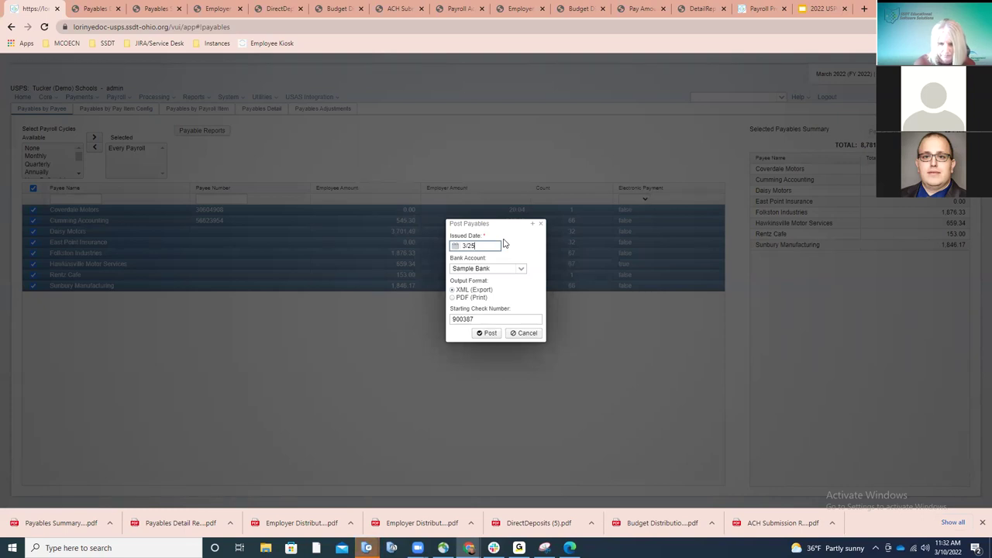
{"action": "key", "text": "BackSpace"}
{"action": "key", "text": "BackSpace"}
{"action": "key", "text": "BackSpace"}
{"action": "type", "text": "/25/22"}
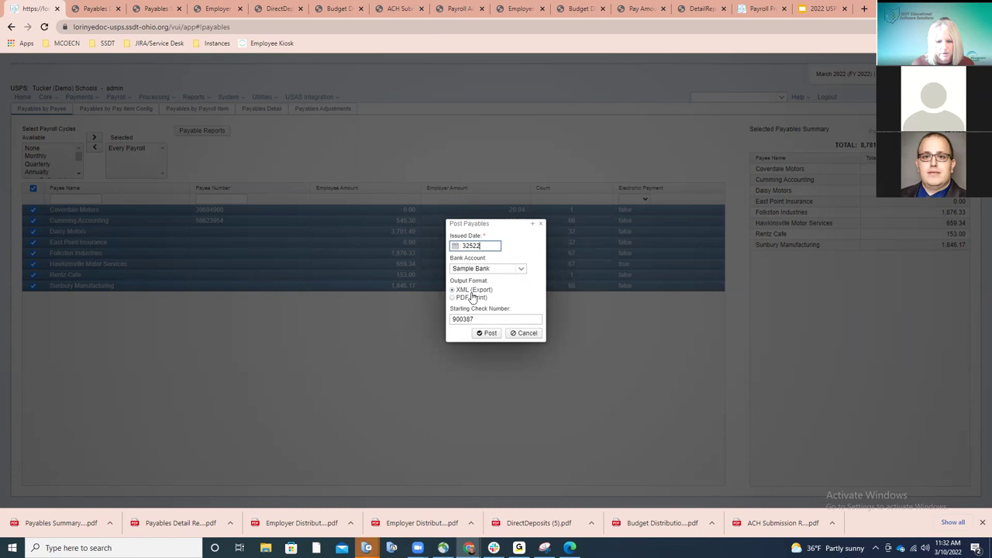
{"action": "left_click", "coordinate": [487, 334]}
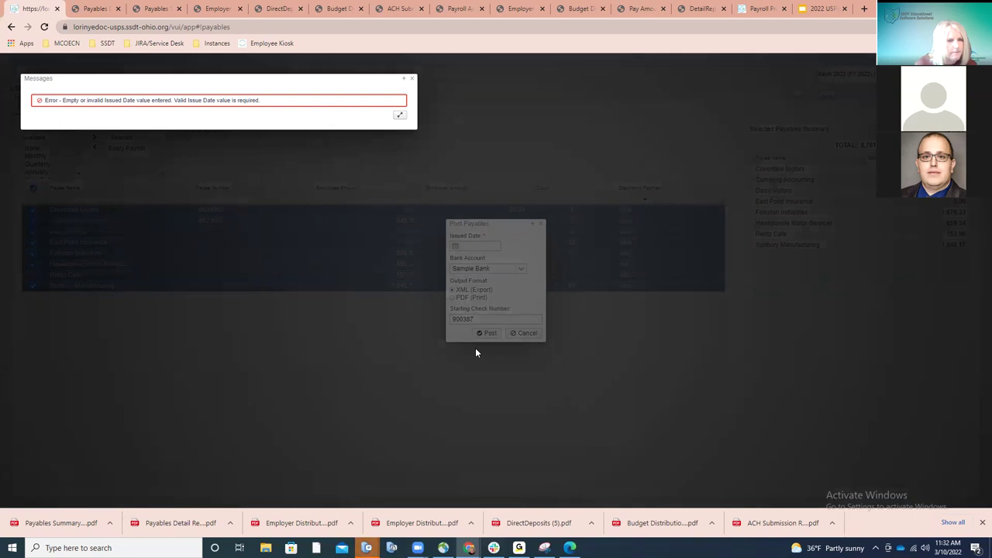
Step: Dismiss the error message, set the issued date to March 25, 2022, and post the selected payables
{"action": "left_click", "coordinate": [412, 78]}
{"action": "left_click", "coordinate": [455, 246]}
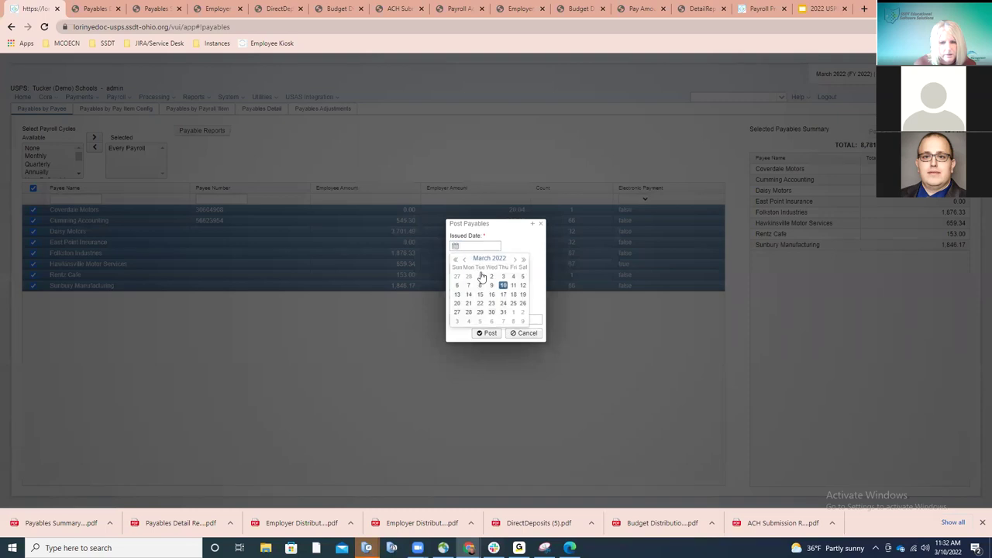
{"action": "left_click", "coordinate": [511, 309]}
{"action": "left_click", "coordinate": [484, 333]}
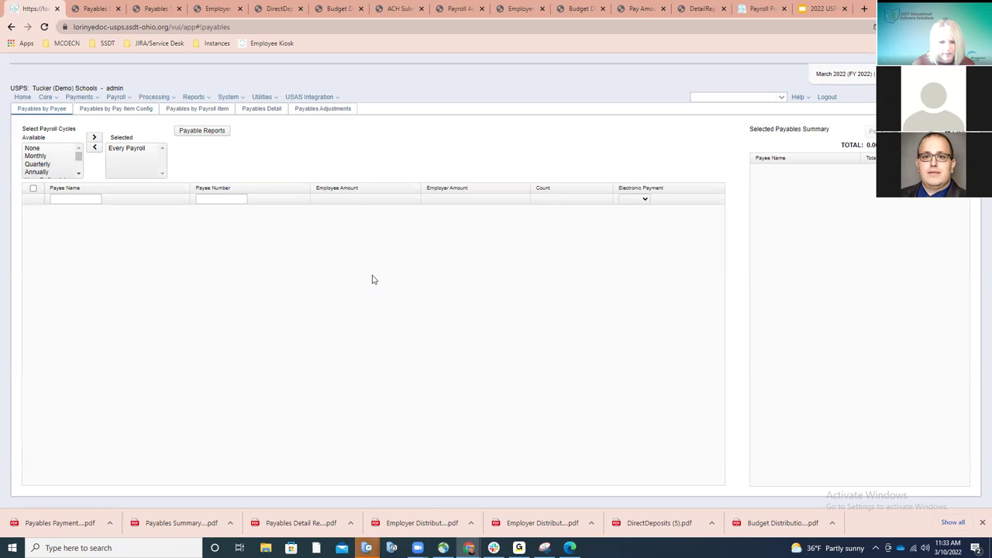
Step: Open the Payables Payment Report and examine the check numbers, payees and amounts
{"action": "left_click", "coordinate": [78, 523]}
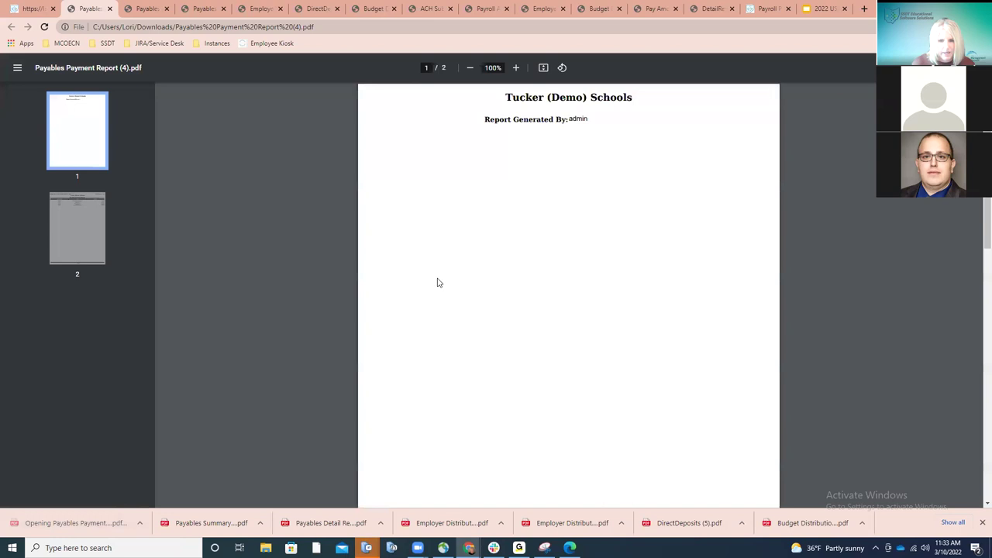
{"action": "scroll", "coordinate": [438, 282], "scroll_direction": "down", "scroll_amount": 5}
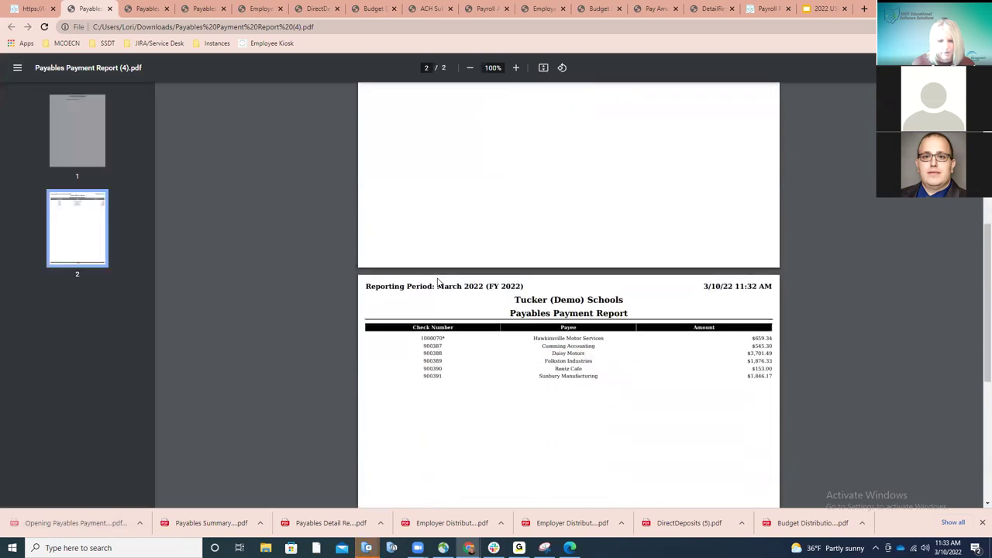
{"action": "scroll", "coordinate": [437, 282], "scroll_direction": "down", "scroll_amount": 1}
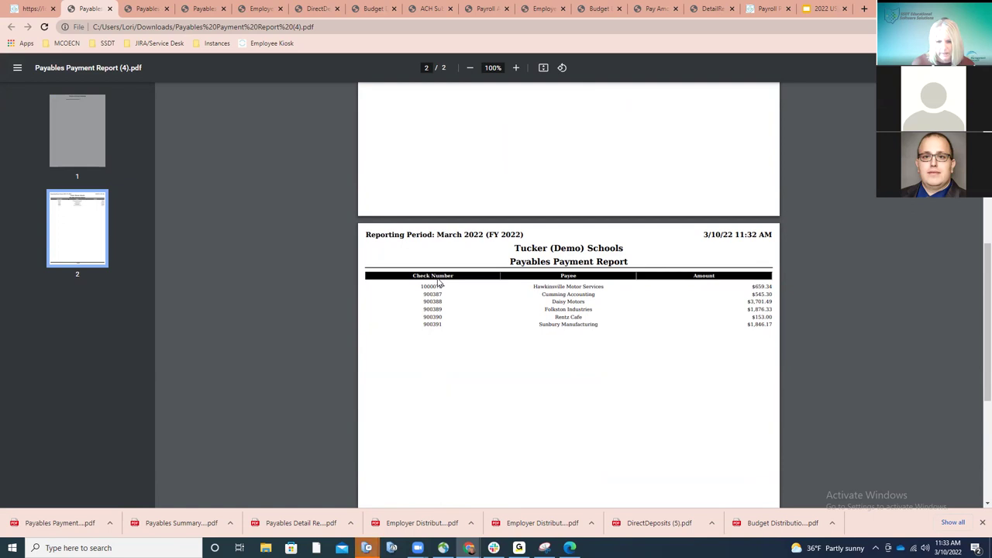
{"action": "scroll", "coordinate": [437, 282], "scroll_direction": "down", "scroll_amount": 2}
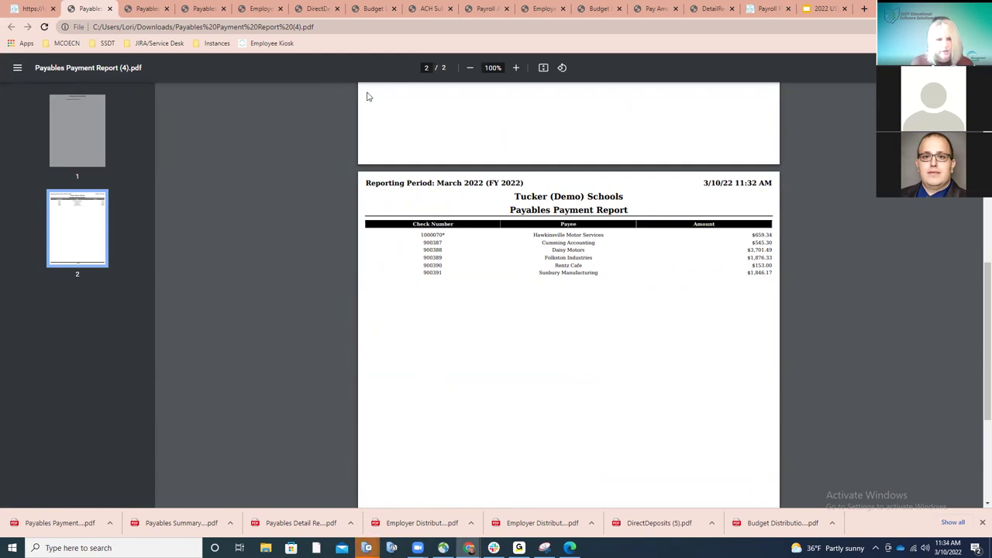
Step: Return to USPS and open the details of the posted 03/25/2022 payroll to view its available reports
{"action": "left_click", "coordinate": [31, 9]}
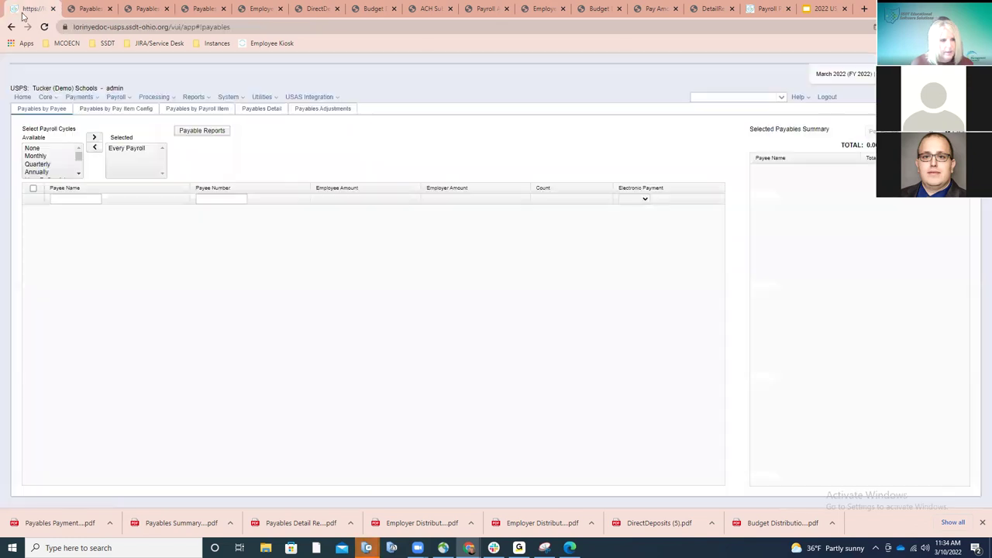
{"action": "left_click", "coordinate": [116, 96]}
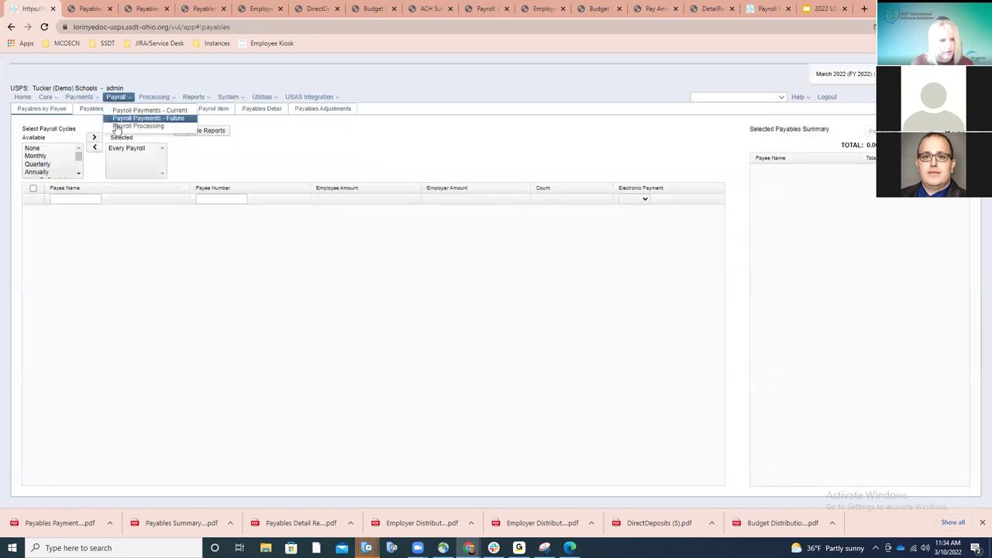
{"action": "left_click", "coordinate": [120, 127]}
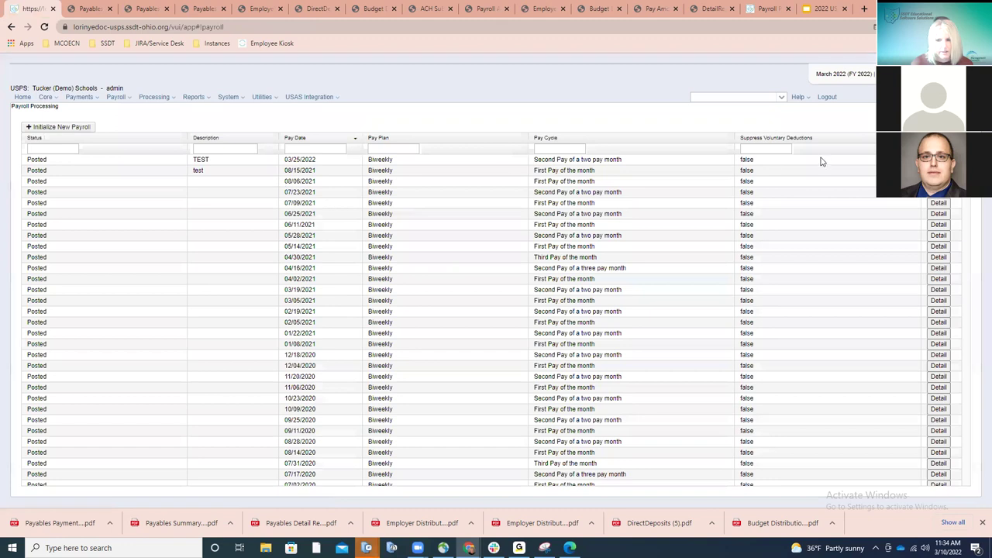
{"action": "left_click", "coordinate": [938, 159]}
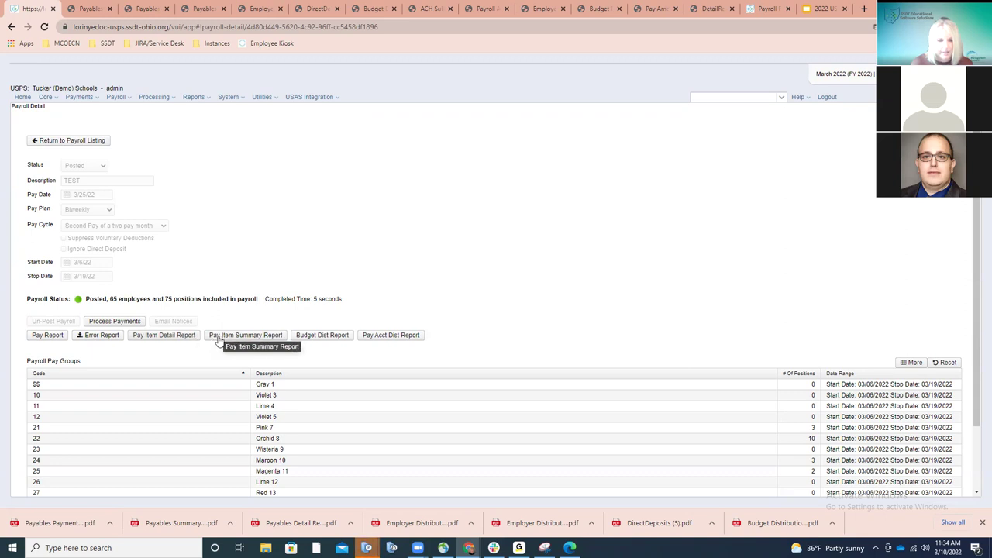
Step: Reopen the Payables Payment Report and review the payment listed for each payee
{"action": "left_click", "coordinate": [74, 522]}
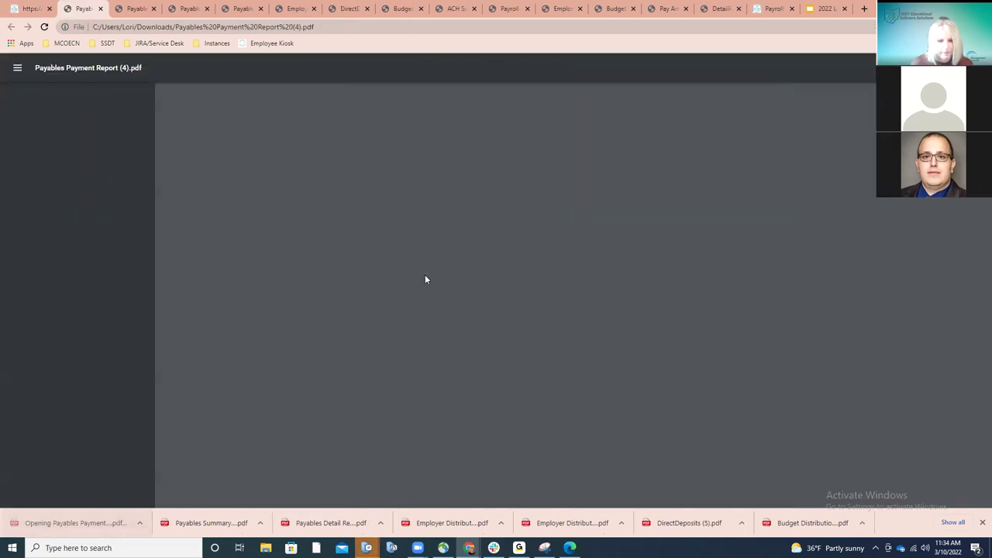
{"action": "scroll", "coordinate": [478, 243], "scroll_direction": "down", "scroll_amount": 5}
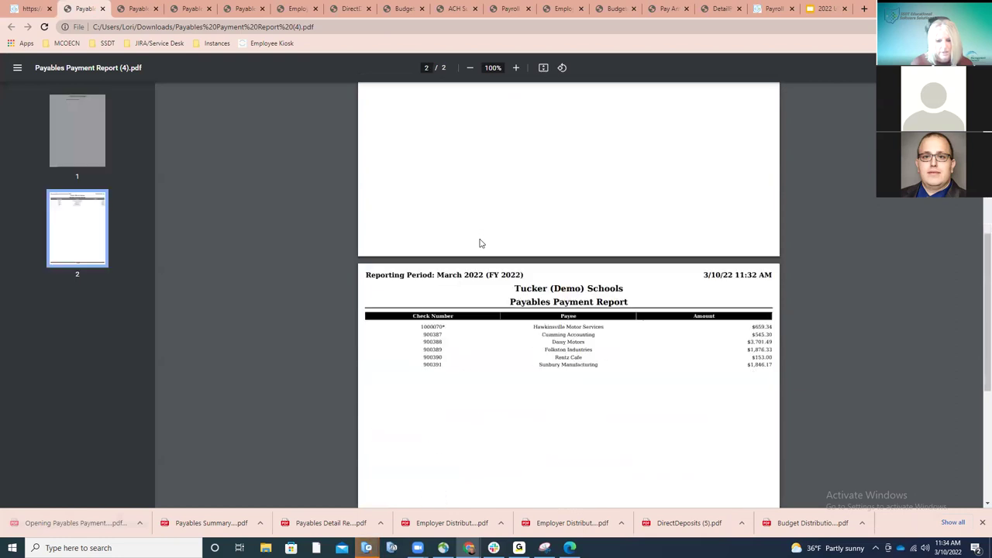
{"action": "scroll", "coordinate": [479, 244], "scroll_direction": "down", "scroll_amount": 1}
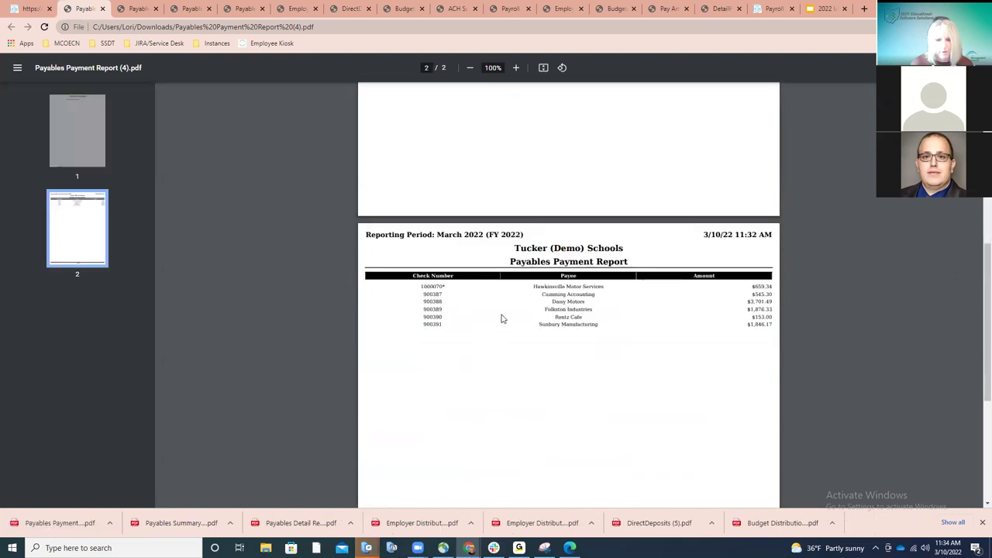
{"action": "scroll", "coordinate": [502, 319], "scroll_direction": "down", "scroll_amount": 1}
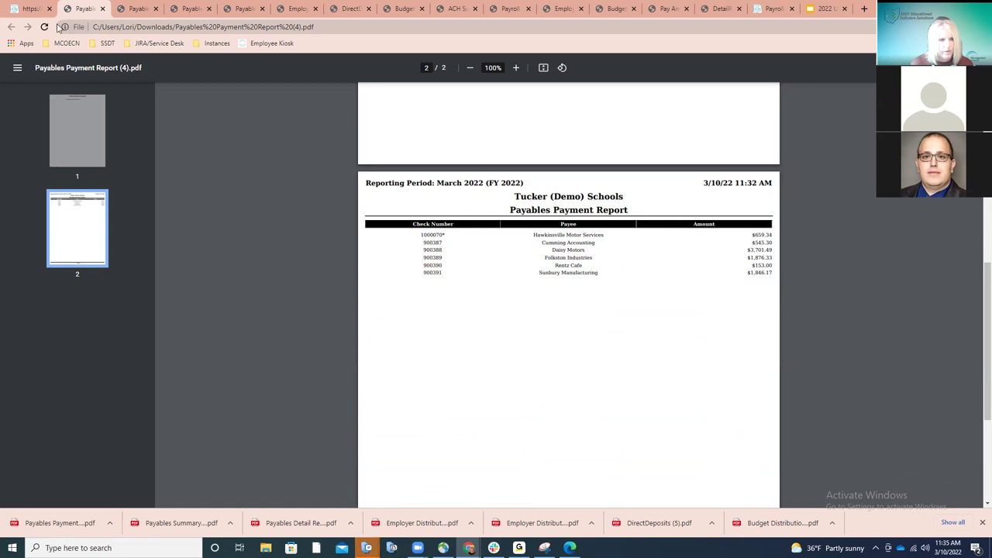
Step: Go back to USPS, view the remaining outstanding payables, and open the File Archive's payroll section
{"action": "left_click", "coordinate": [31, 9]}
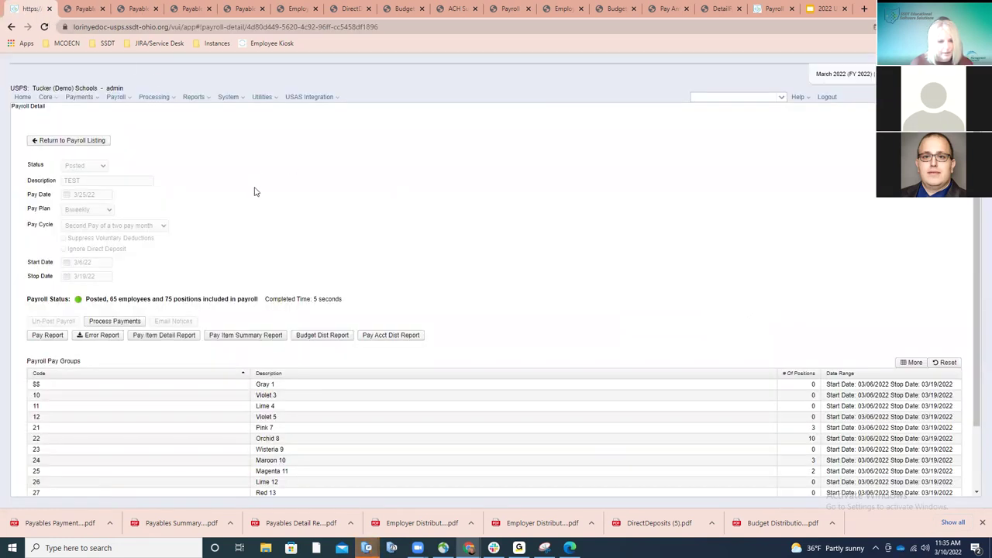
{"action": "left_click", "coordinate": [155, 101]}
{"action": "left_click", "coordinate": [192, 133]}
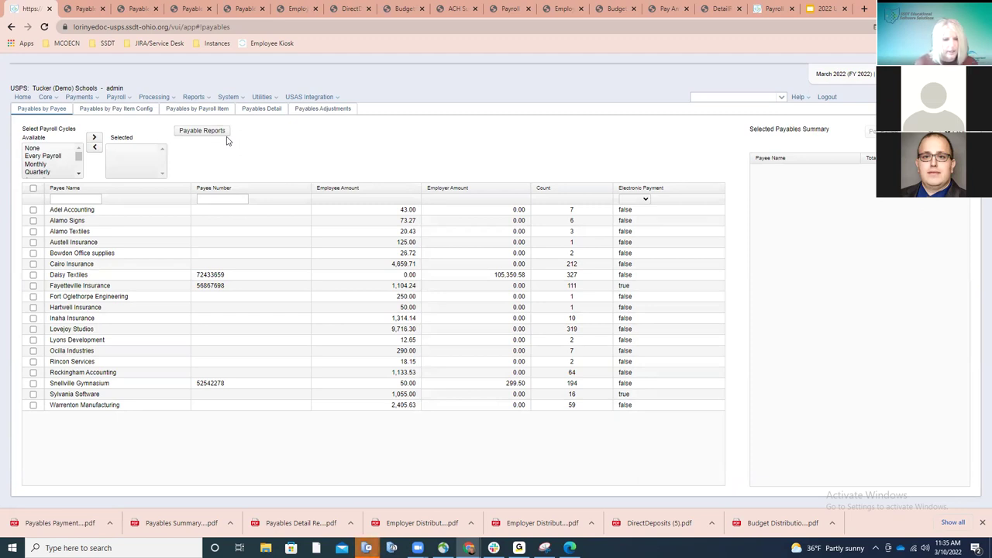
{"action": "left_click", "coordinate": [260, 99]}
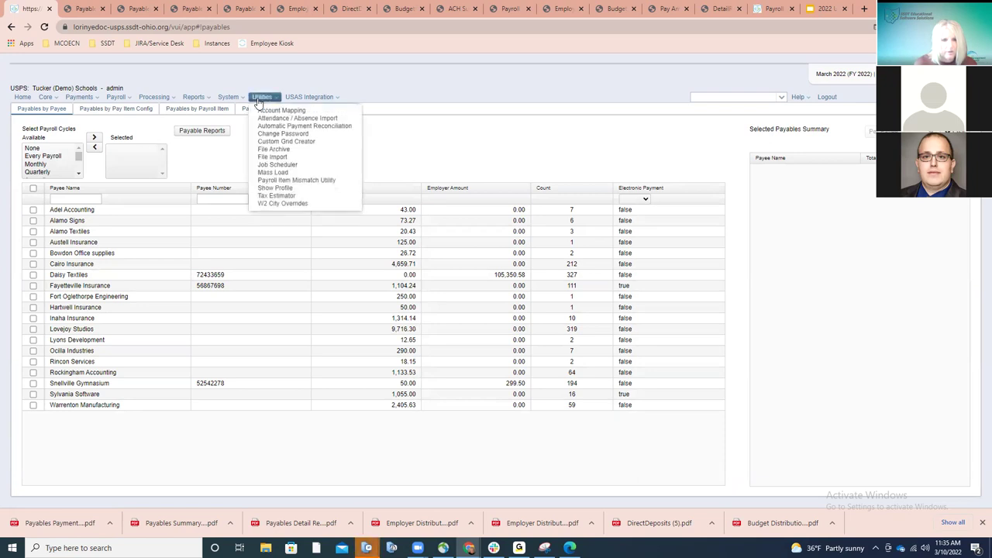
{"action": "left_click", "coordinate": [268, 150]}
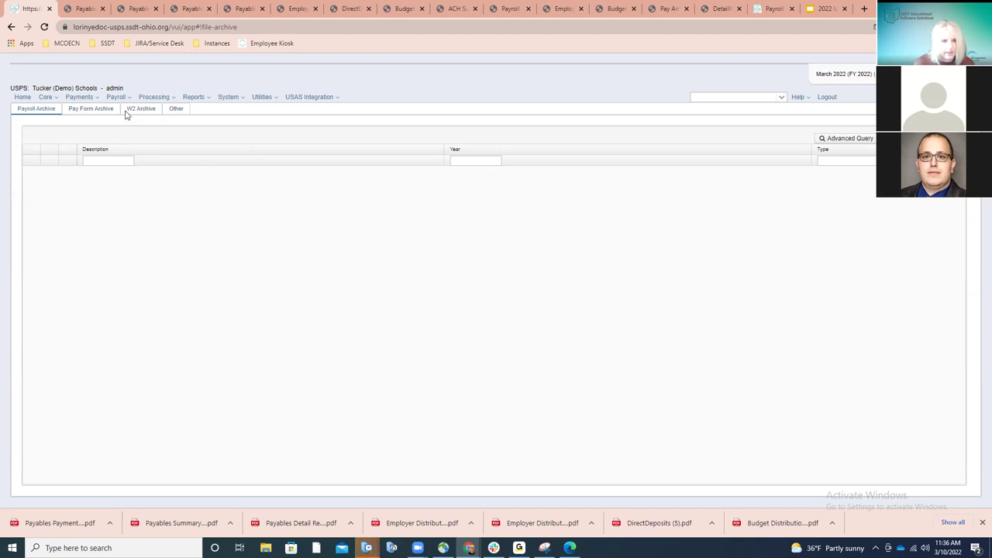
Step: Return to the outstanding payables, view the payable report options, and close them without generating a report
{"action": "left_click", "coordinate": [154, 97]}
{"action": "left_click", "coordinate": [163, 132]}
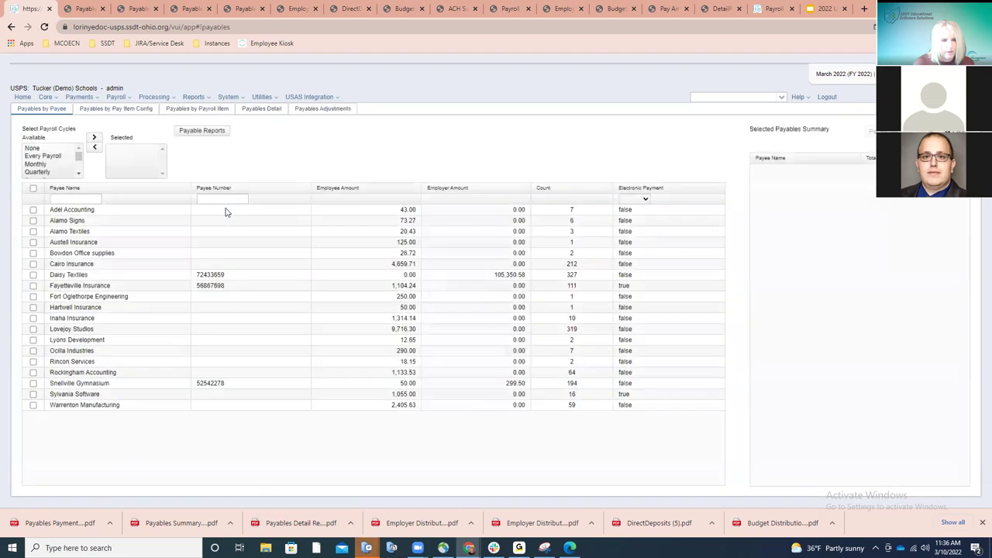
{"action": "left_click", "coordinate": [202, 130]}
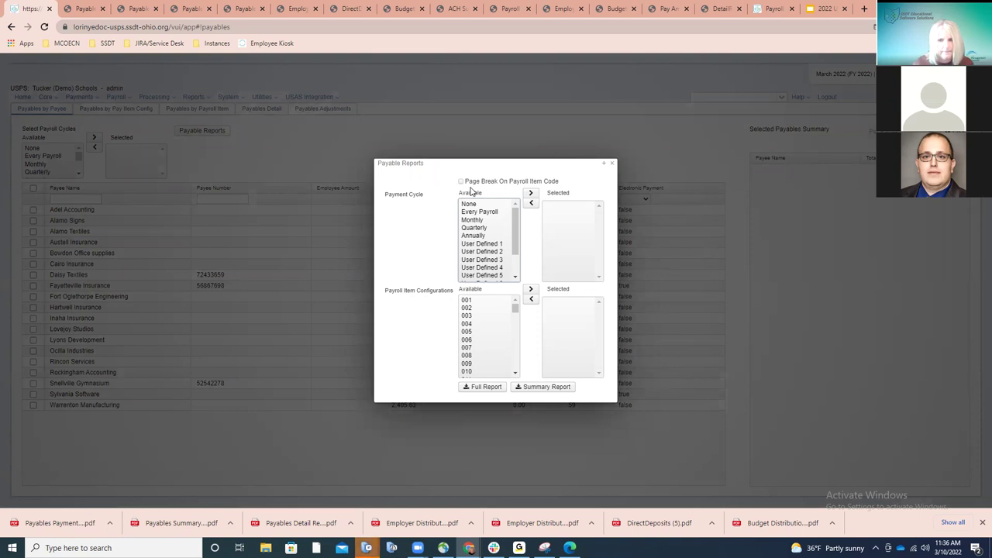
{"action": "left_click", "coordinate": [612, 164]}
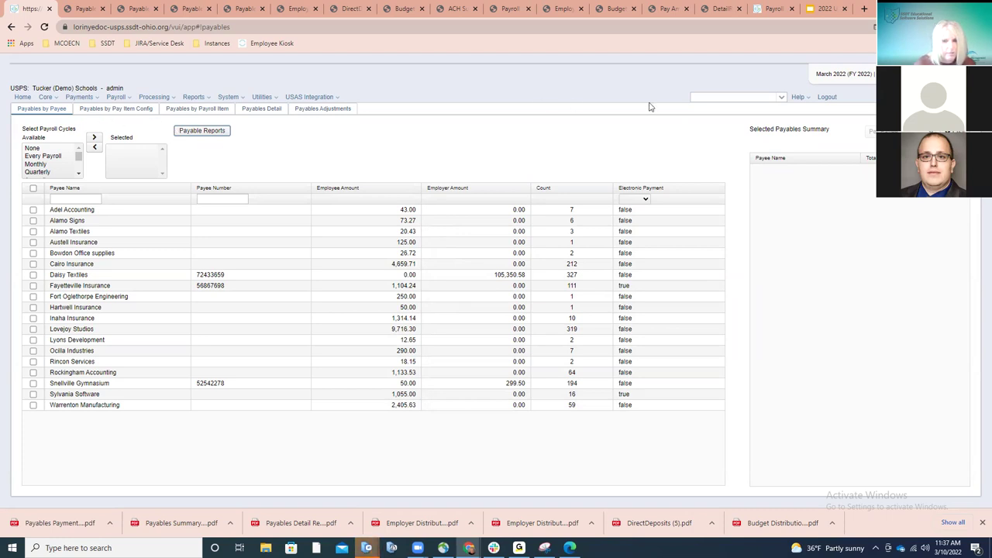
Step: Find an employee by employee number, open the employee's dashboard, and list their payroll items
{"action": "left_click", "coordinate": [756, 96]}
{"action": "type", "text": "anon"}
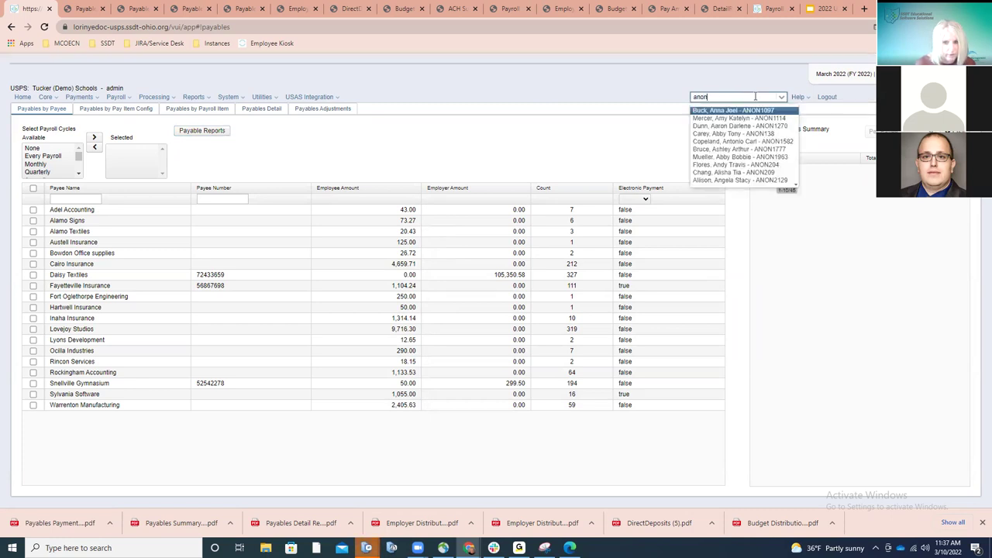
{"action": "left_click", "coordinate": [756, 110]}
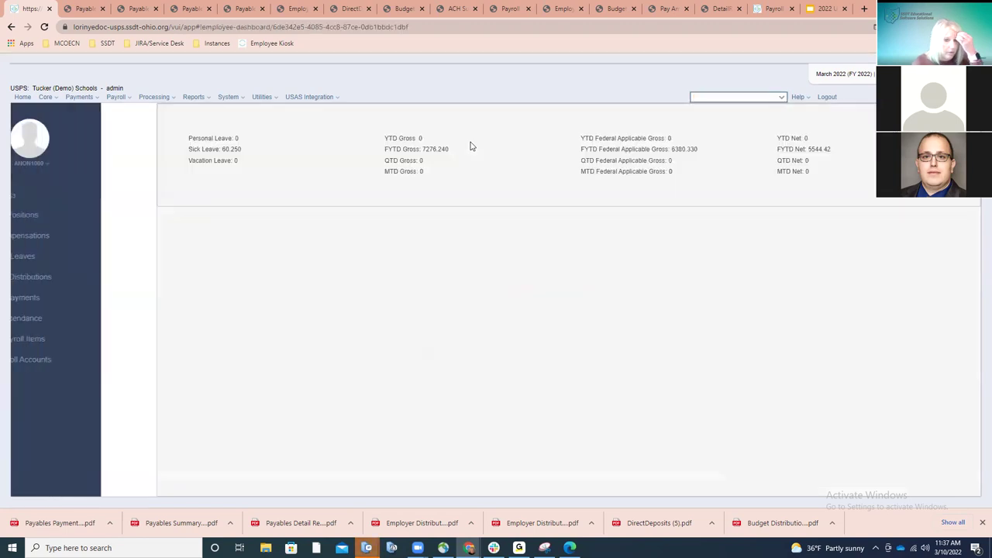
{"action": "left_click", "coordinate": [702, 99]}
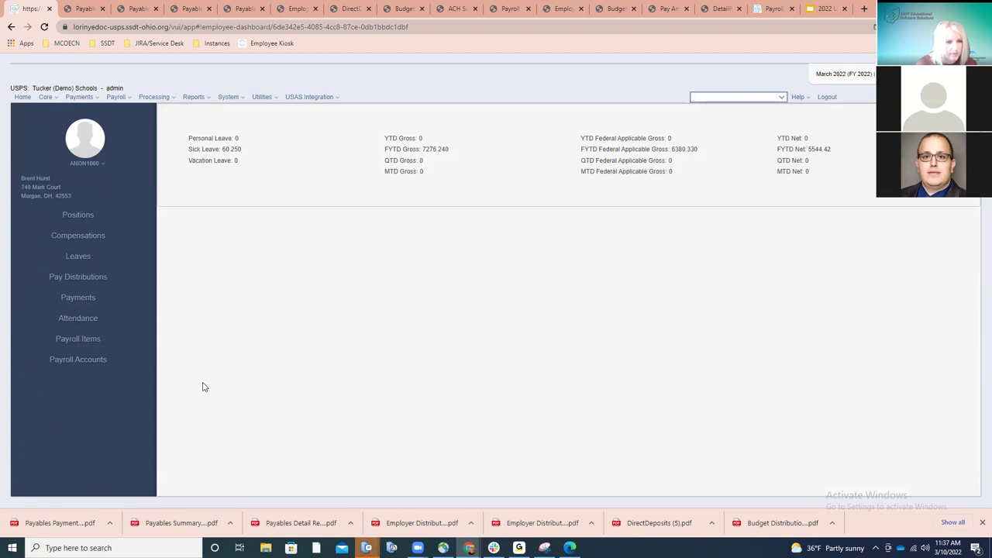
{"action": "left_click", "coordinate": [82, 339]}
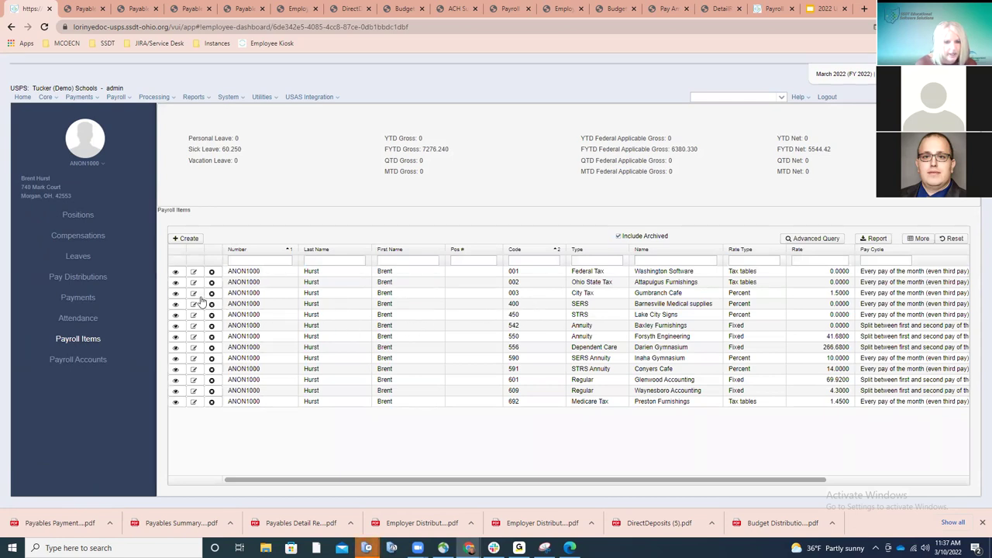
Step: Add a -100.00 error adjustment described "Moved out of city 12/31/21" to the employee's City Tax item, save it, and close the item
{"action": "double_click", "coordinate": [313, 292]}
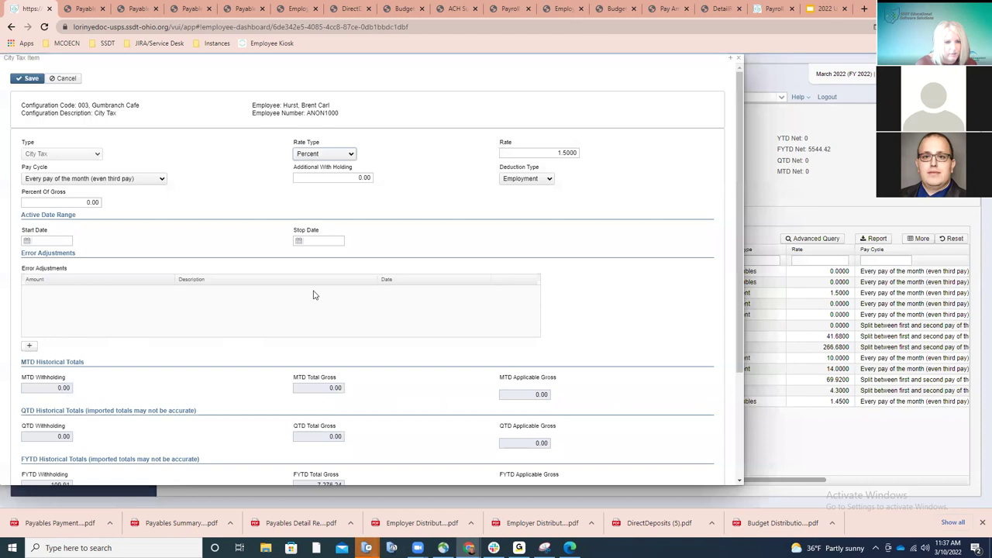
{"action": "left_click", "coordinate": [31, 346]}
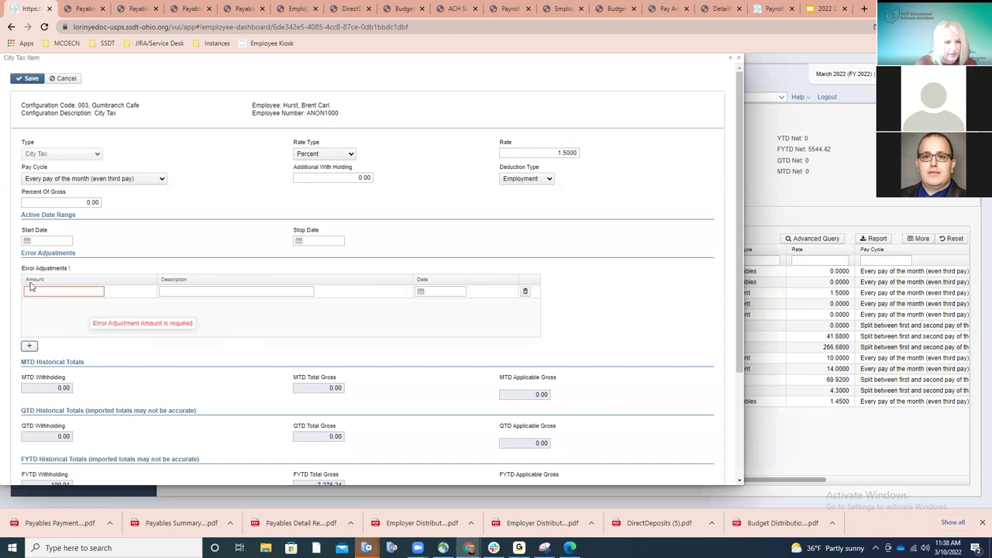
{"action": "left_click", "coordinate": [64, 292]}
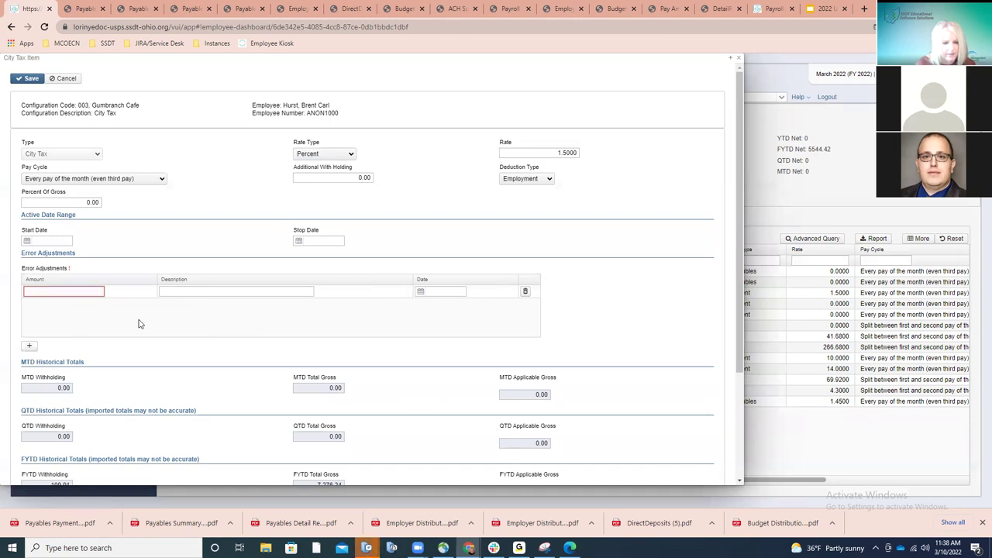
{"action": "type", "text": "-100.00"}
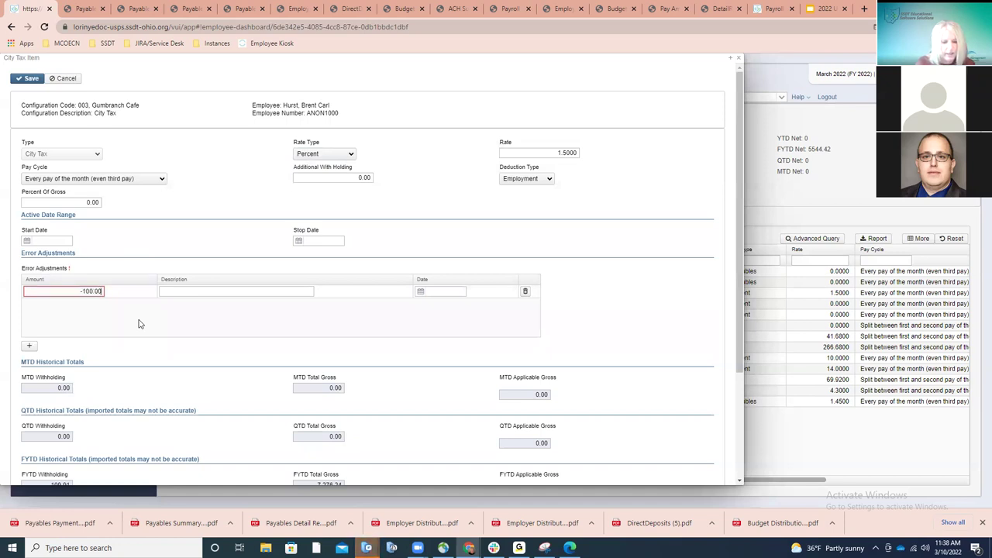
{"action": "left_click", "coordinate": [203, 292]}
{"action": "type", "text": "Moved out of city"}
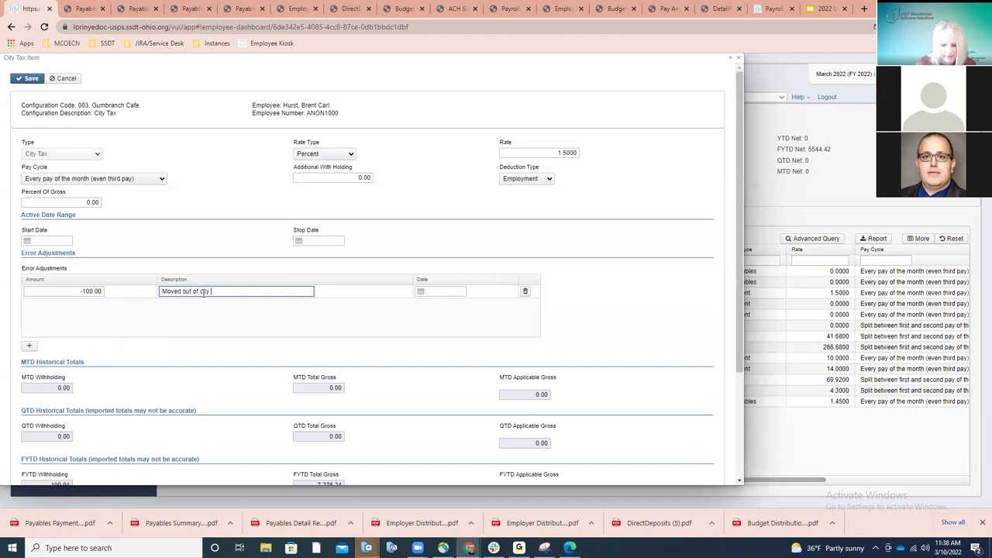
{"action": "type", "text": " 12/31/21"}
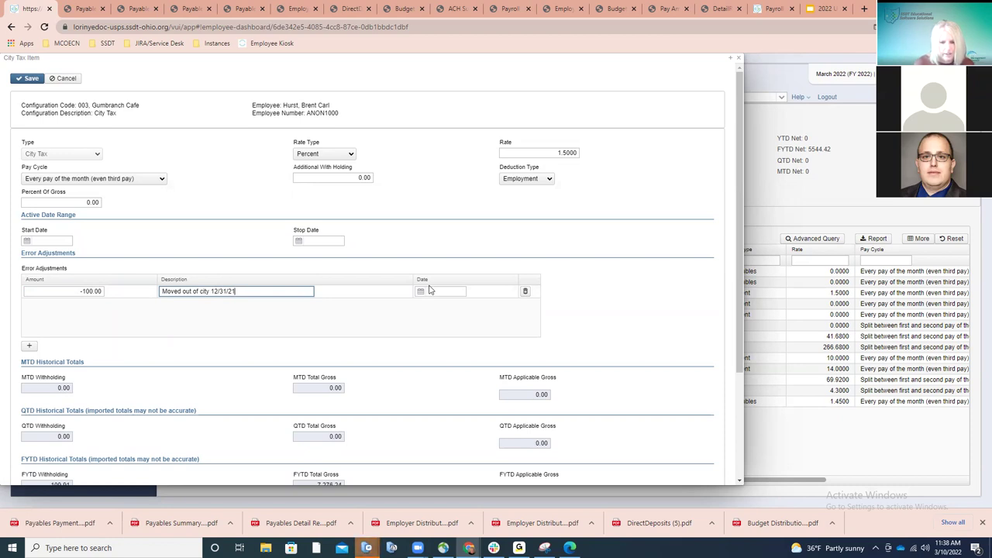
{"action": "left_click", "coordinate": [27, 80]}
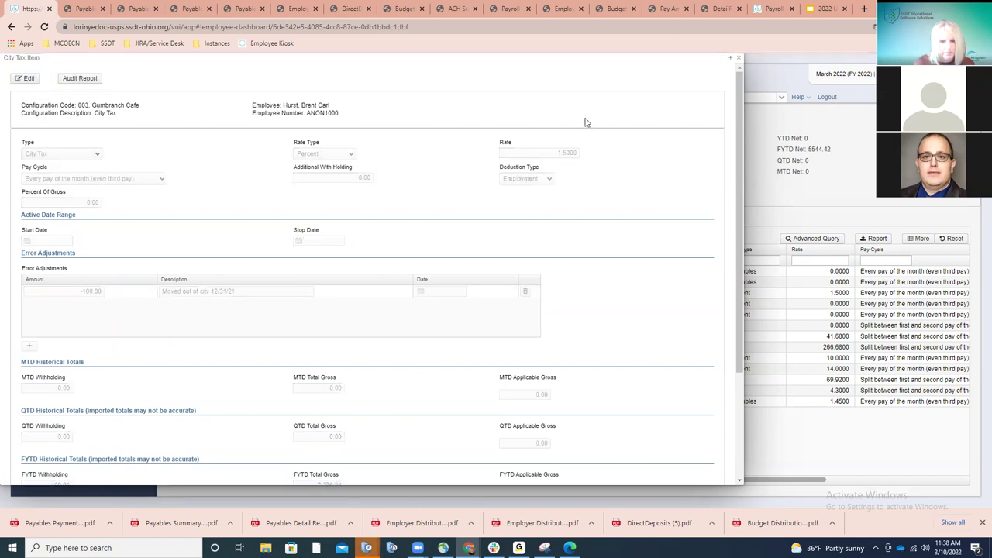
{"action": "left_click", "coordinate": [739, 57]}
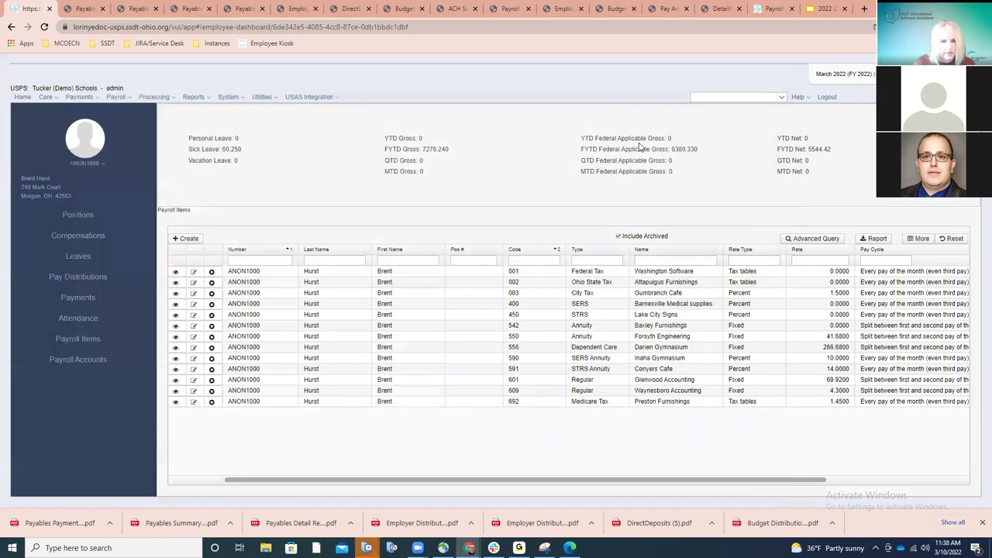
Step: Open Payroll Item Refund and look through the list of unpaid error adjustments
{"action": "left_click", "coordinate": [148, 98]}
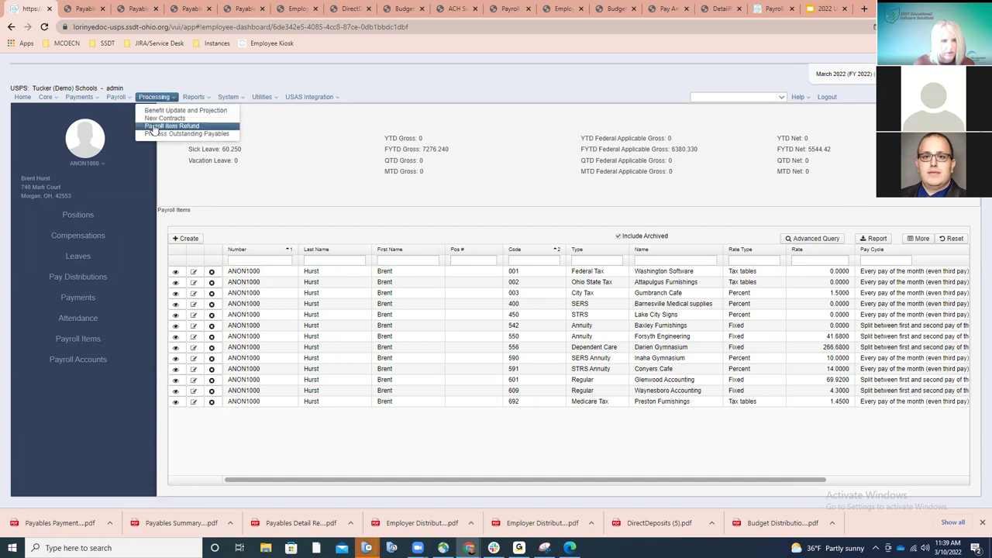
{"action": "left_click", "coordinate": [171, 126]}
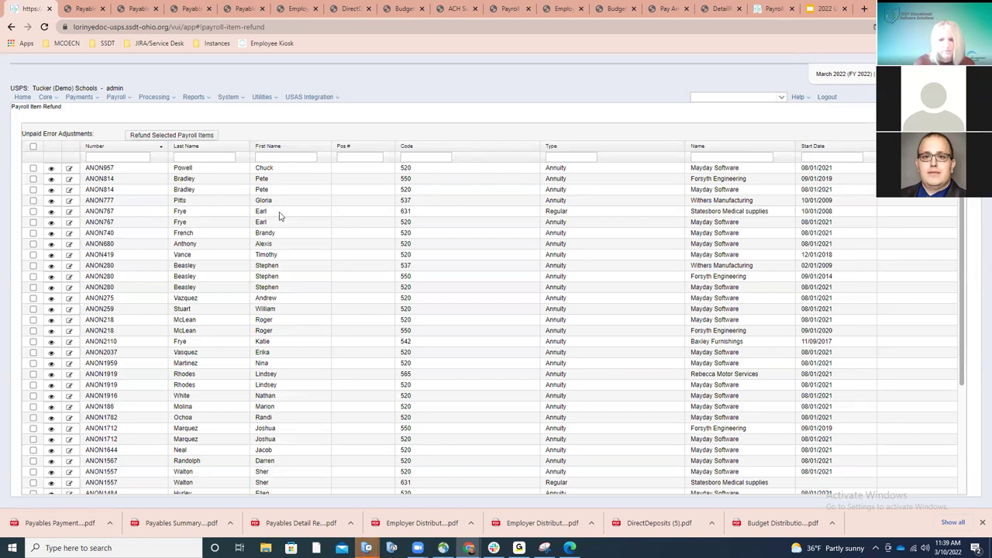
{"action": "scroll", "coordinate": [281, 217], "scroll_direction": "down", "scroll_amount": 3}
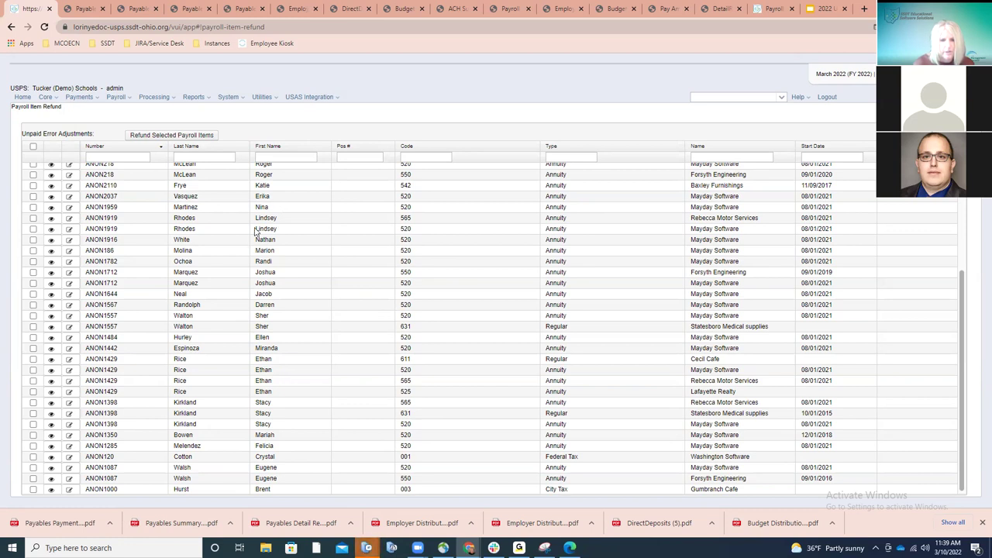
{"action": "scroll", "coordinate": [256, 231], "scroll_direction": "up", "scroll_amount": 2}
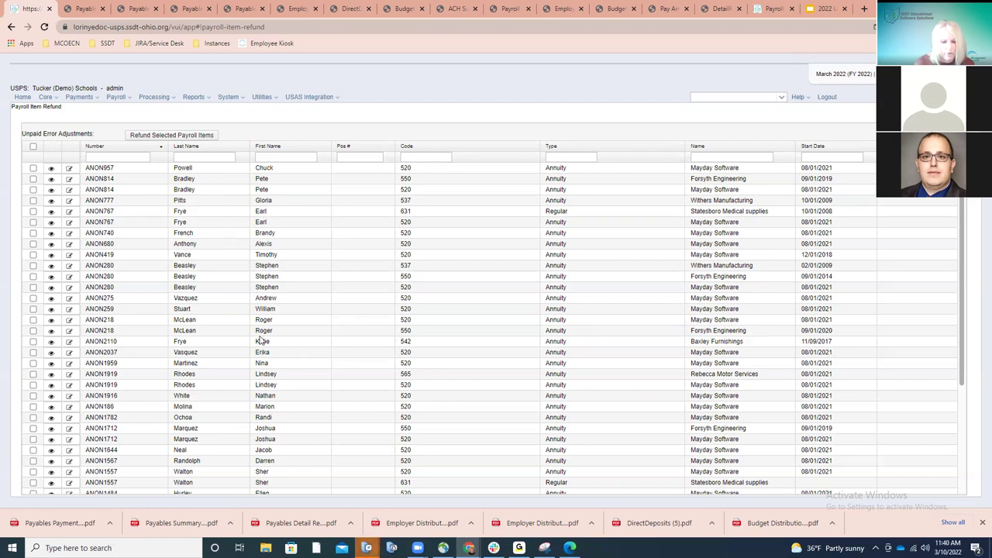
Step: Delete the error adjustment from the first listed code 520 annuity item and save the change
{"action": "left_click", "coordinate": [69, 169]}
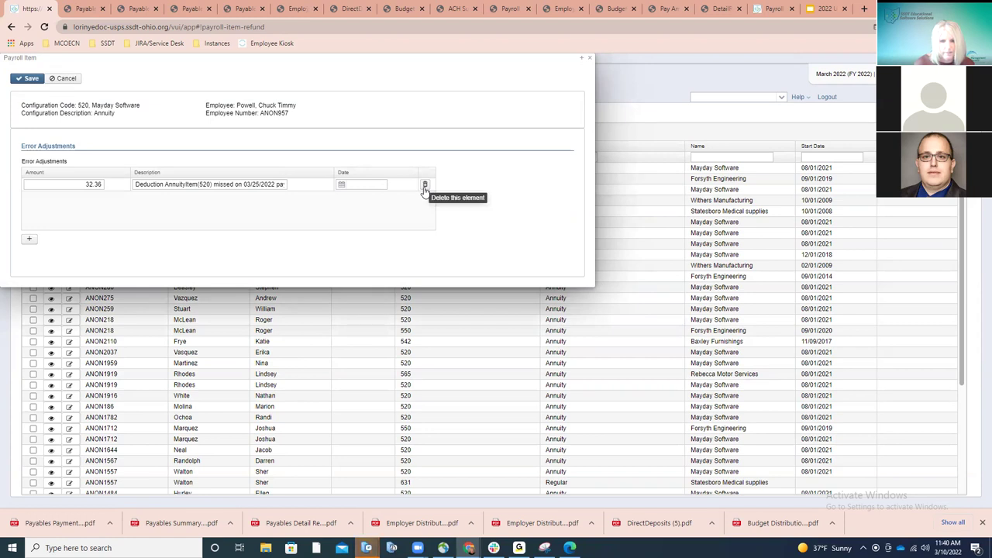
{"action": "left_click", "coordinate": [424, 189]}
{"action": "left_click", "coordinate": [33, 80]}
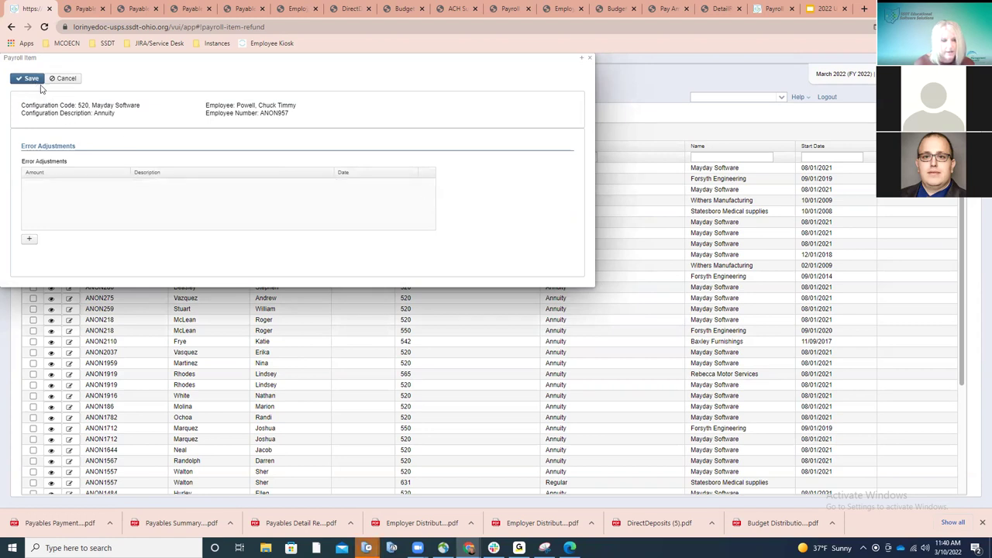
{"action": "left_click", "coordinate": [588, 59]}
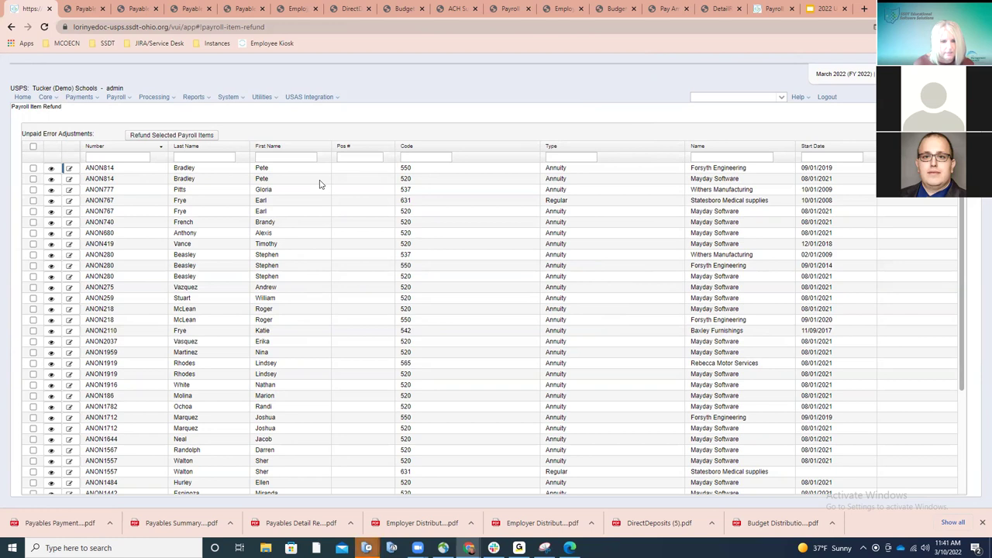
Step: Filter the unpaid error adjustments by the employee's last name and select their City Tax item for refund
{"action": "left_click", "coordinate": [224, 159]}
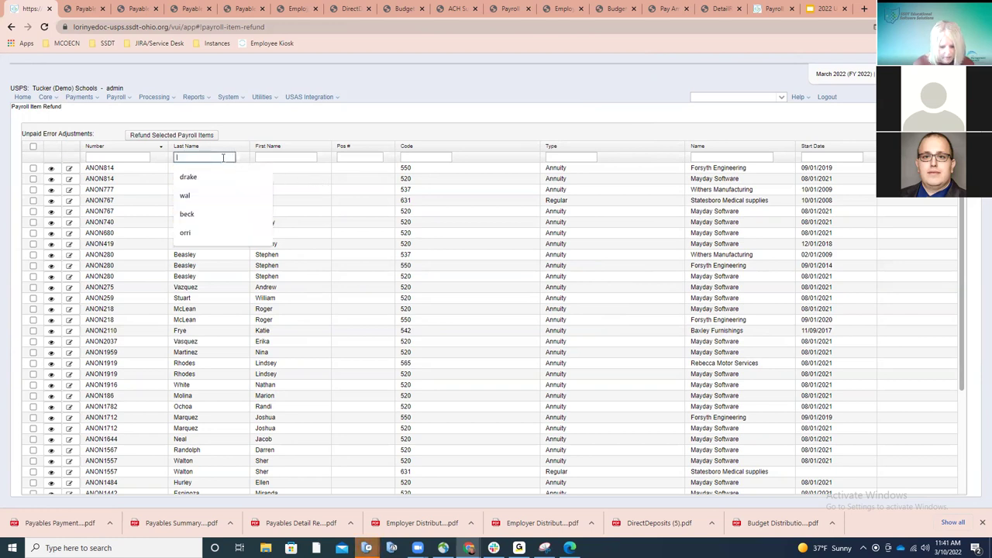
{"action": "type", "text": "hu"}
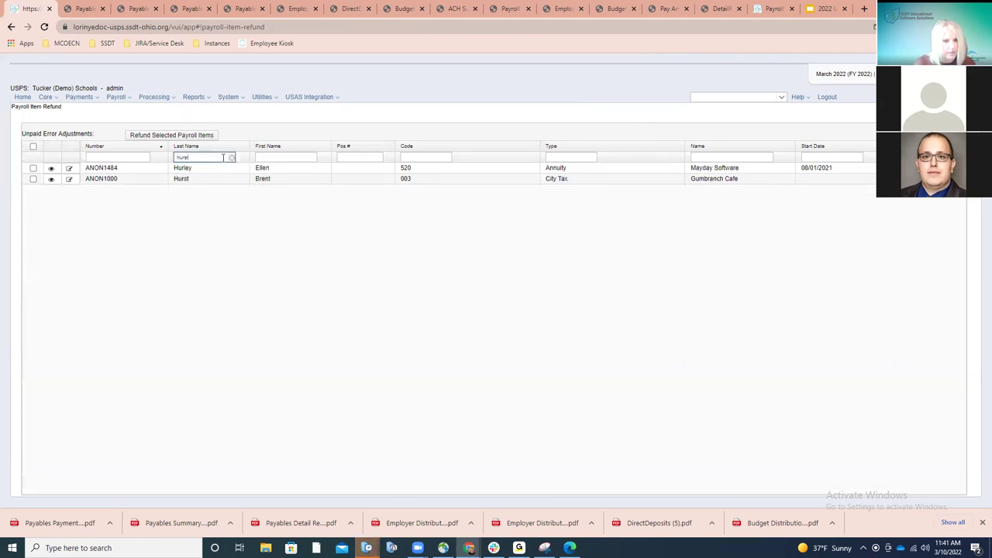
{"action": "type", "text": "rst"}
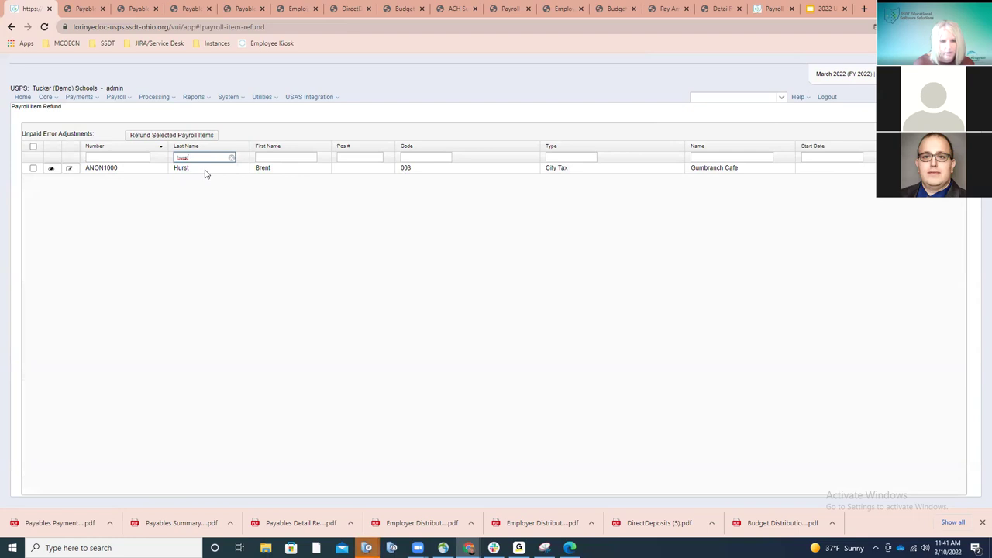
{"action": "left_click", "coordinate": [33, 169]}
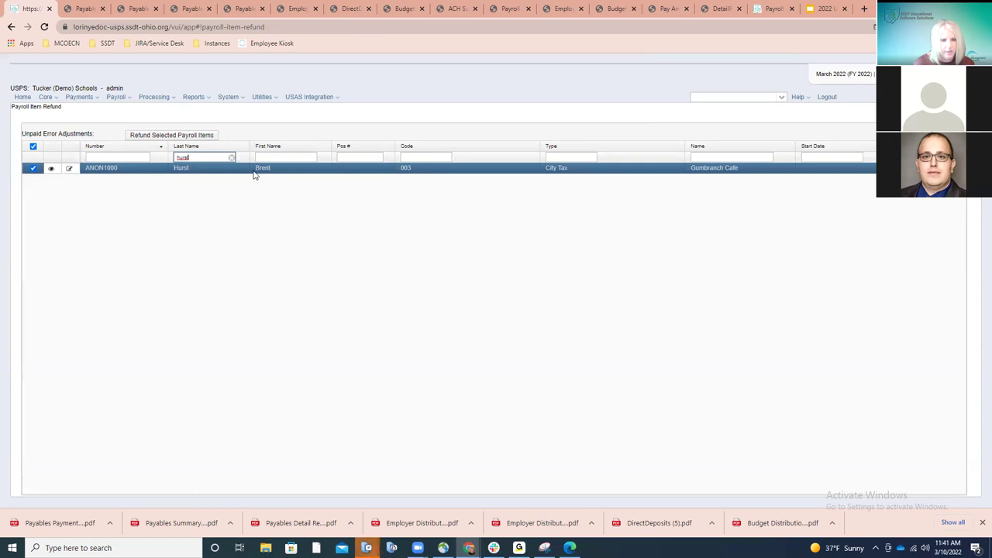
Step: View the ACH refund options, and process the selected refund as a Sample Bank check payment issued 3/10/22 with XML output and the Biweekly pay plan
{"action": "left_click", "coordinate": [198, 137]}
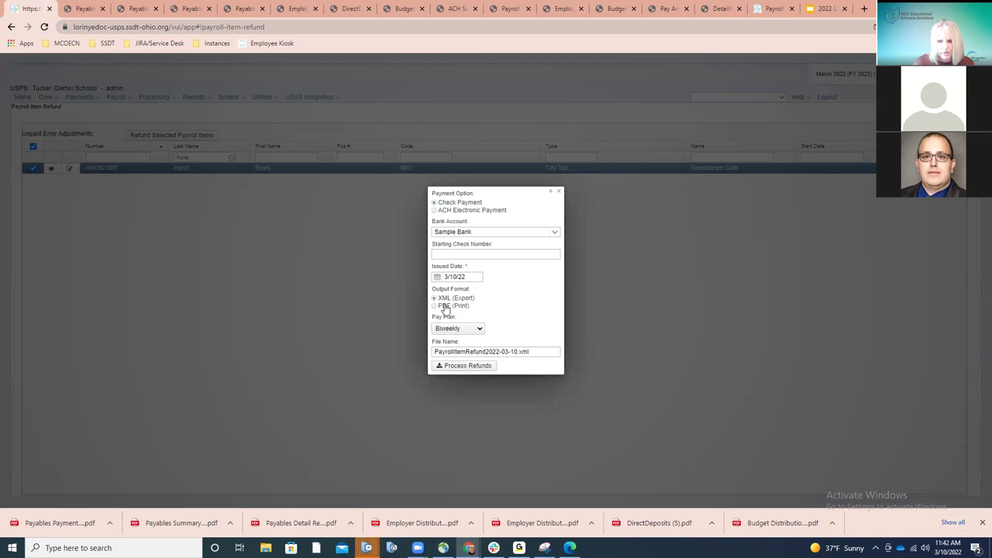
{"action": "left_click", "coordinate": [434, 211]}
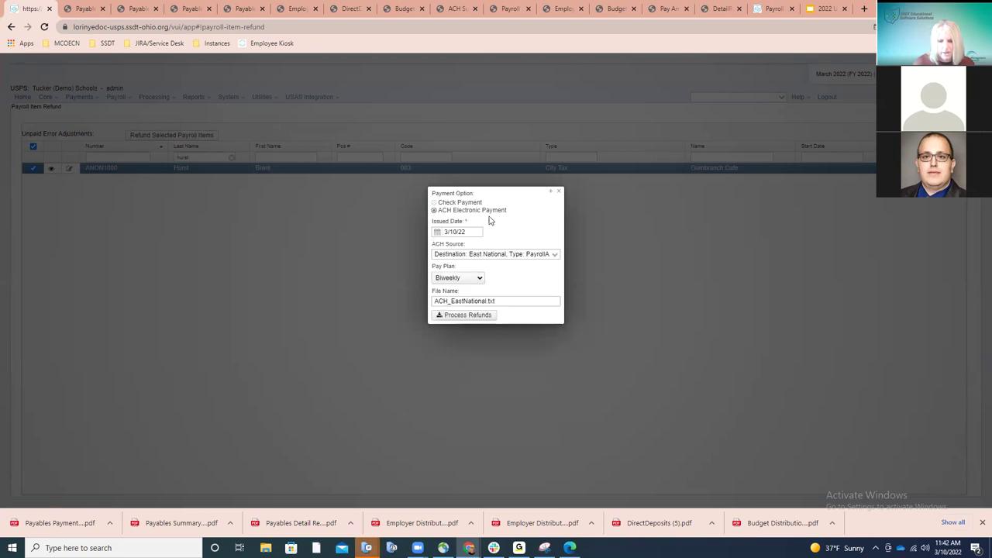
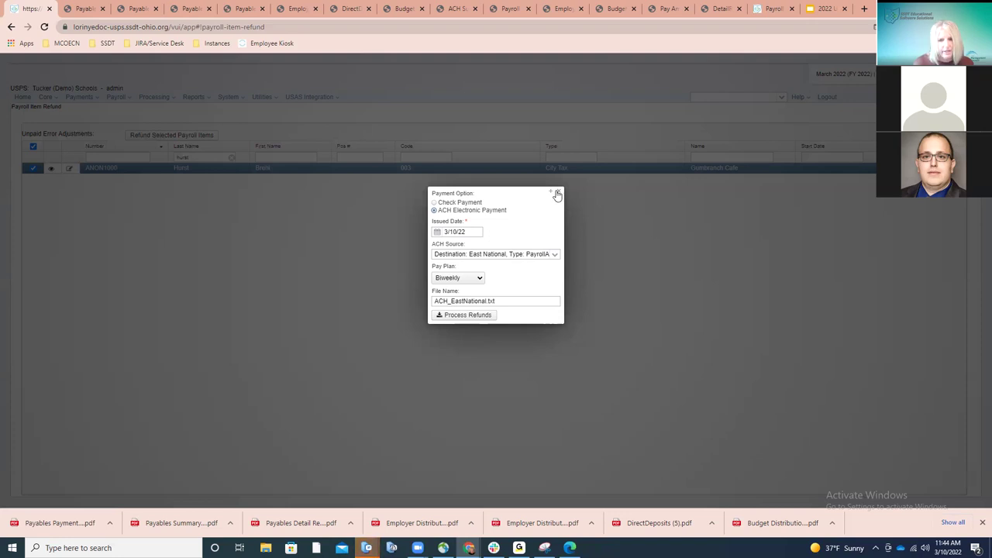
{"action": "left_click", "coordinate": [446, 204]}
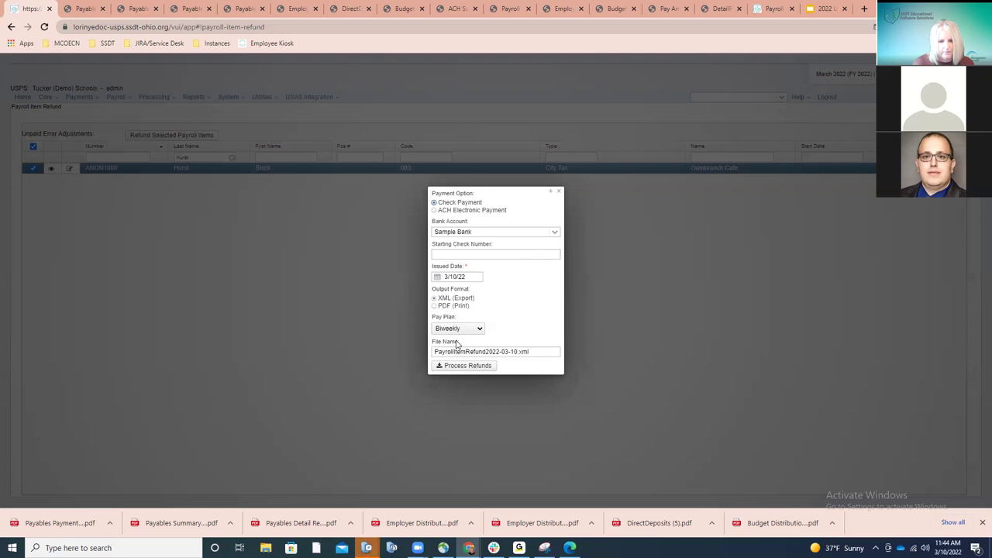
{"action": "left_click", "coordinate": [458, 367]}
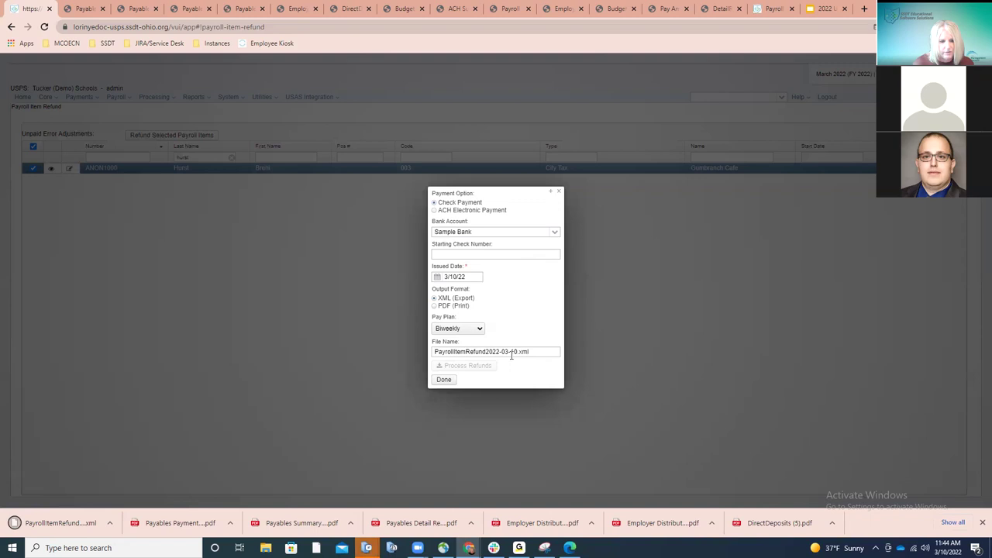
{"action": "left_click", "coordinate": [559, 191]}
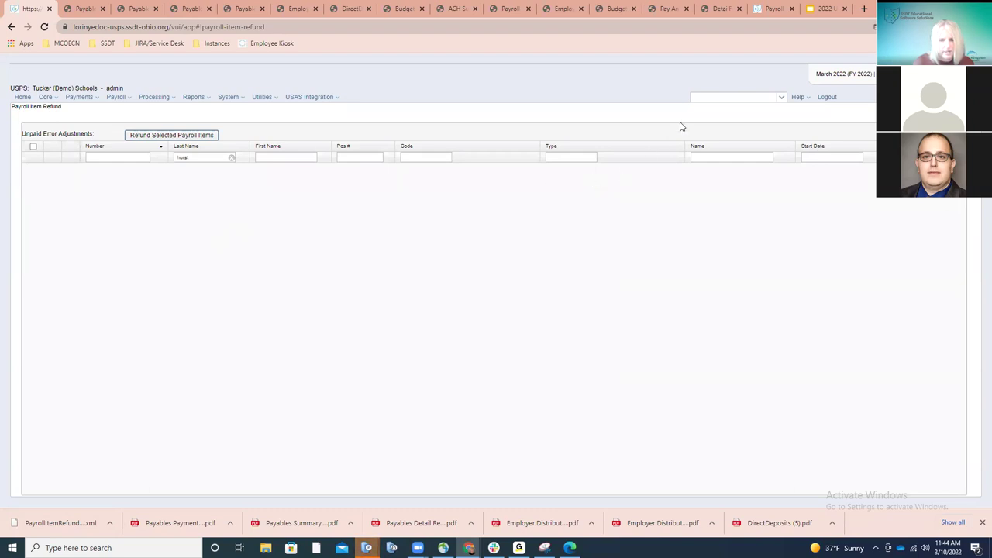
Step: Find the refunded employee by last name, open their dashboard, and list their refund payments
{"action": "left_click", "coordinate": [701, 99]}
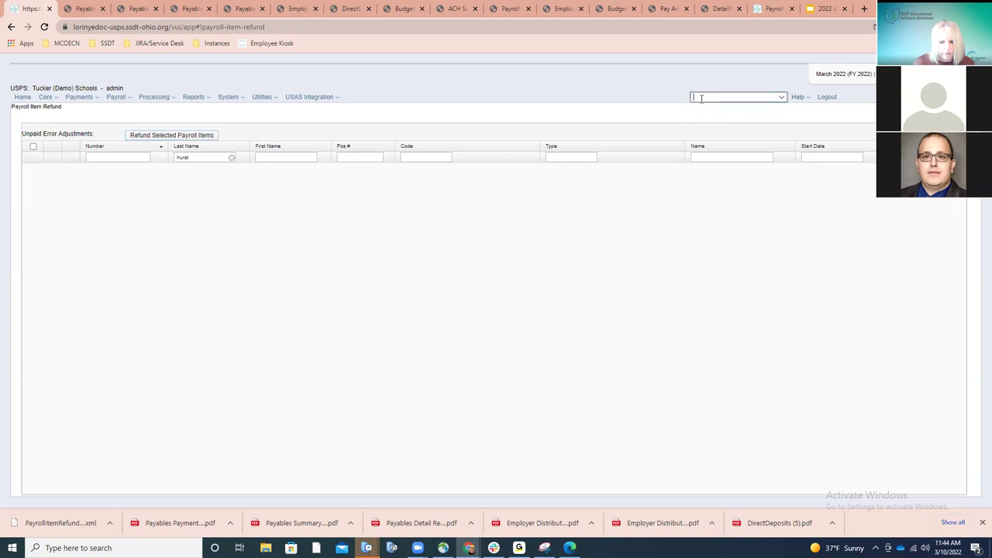
{"action": "type", "text": "hurst"}
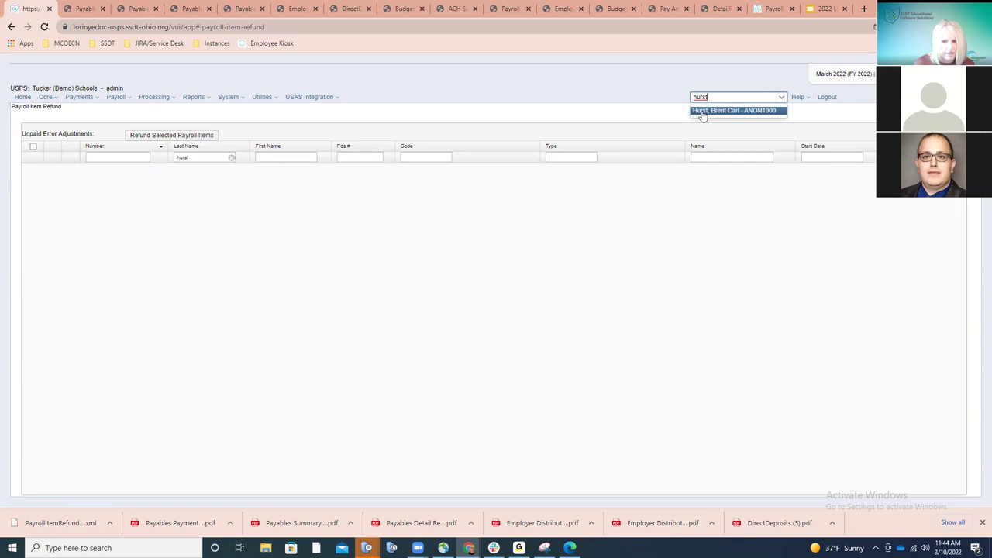
{"action": "left_click", "coordinate": [701, 112]}
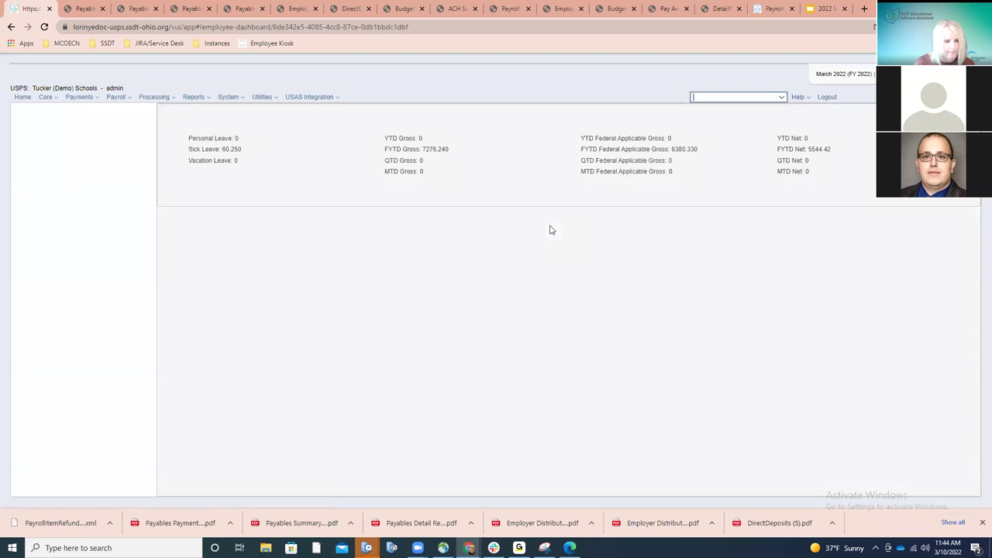
{"action": "left_click", "coordinate": [87, 303]}
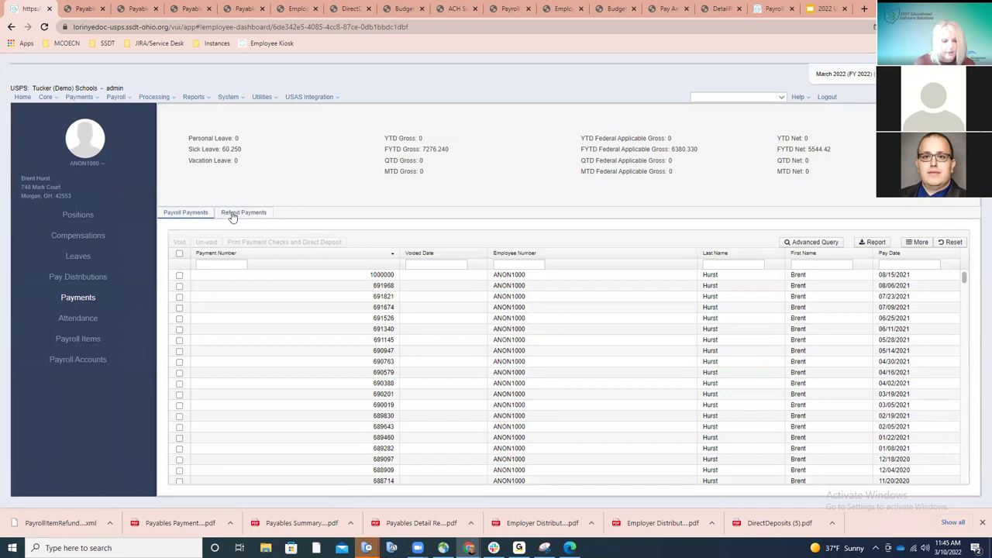
{"action": "left_click", "coordinate": [233, 216]}
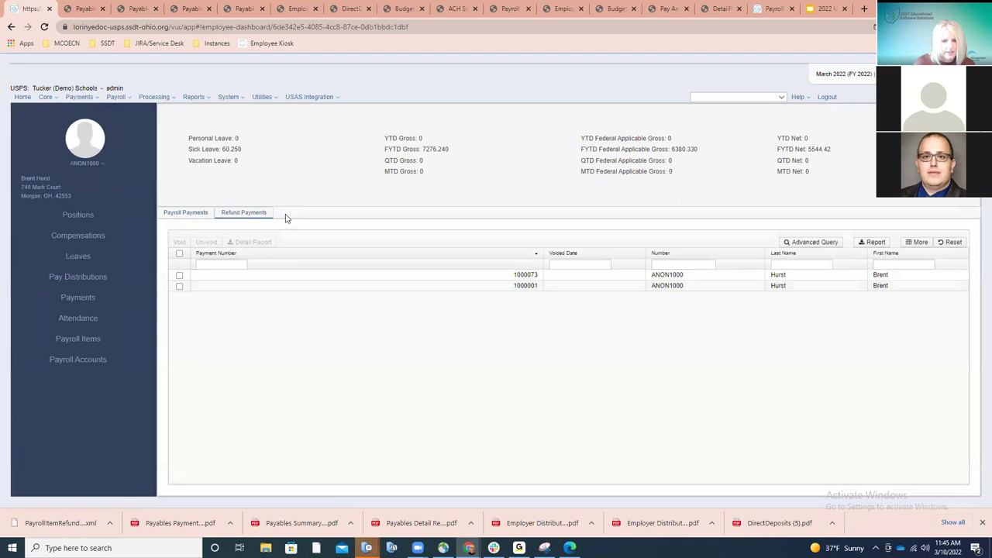
Step: Generate and view the detail report for the newest refund payment, return to the refund payments list, and deselect that payment
{"action": "left_click", "coordinate": [179, 277]}
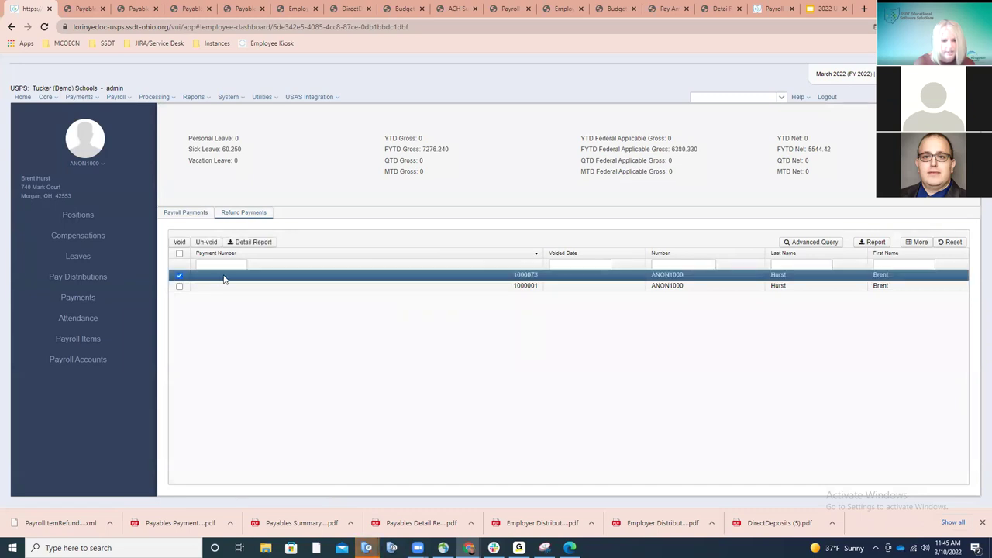
{"action": "left_click", "coordinate": [242, 244]}
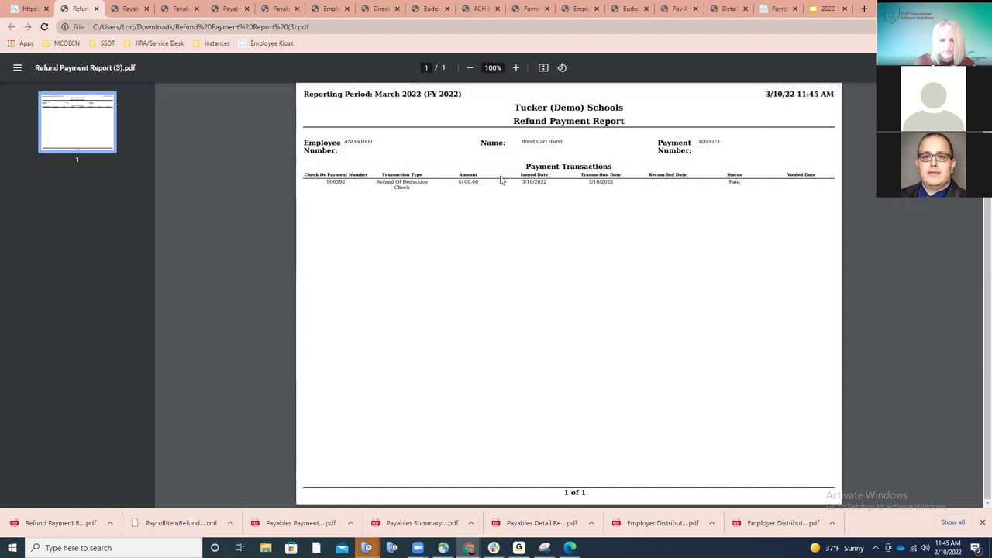
{"action": "left_click", "coordinate": [29, 9]}
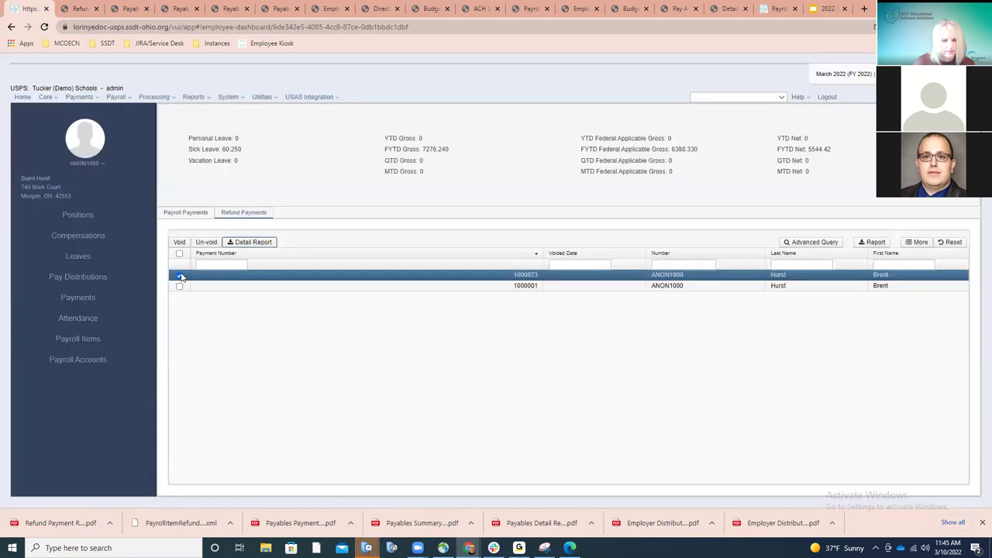
{"action": "left_click", "coordinate": [180, 276]}
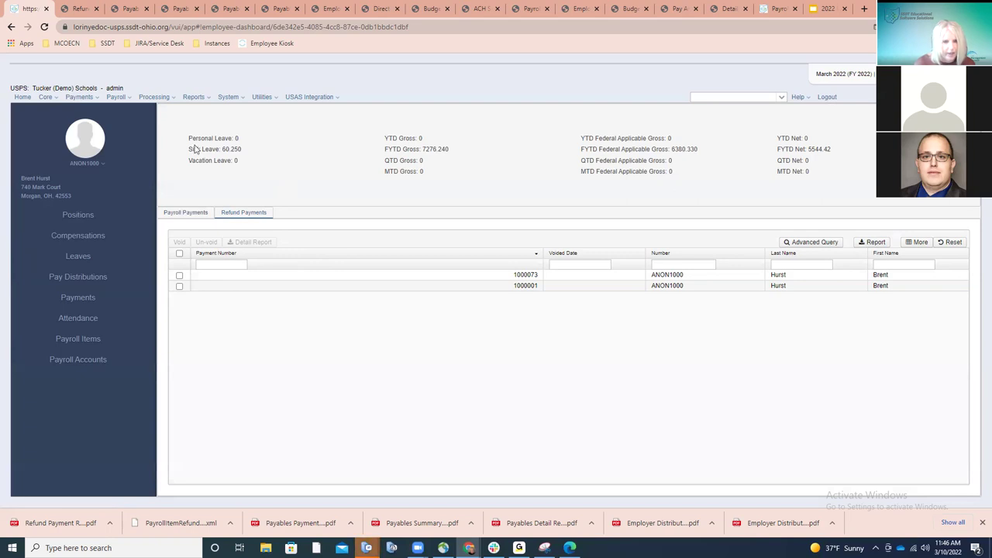
Step: View the employee's leave record from the Personal leave row of their dashboard, and close it
{"action": "left_click", "coordinate": [164, 99]}
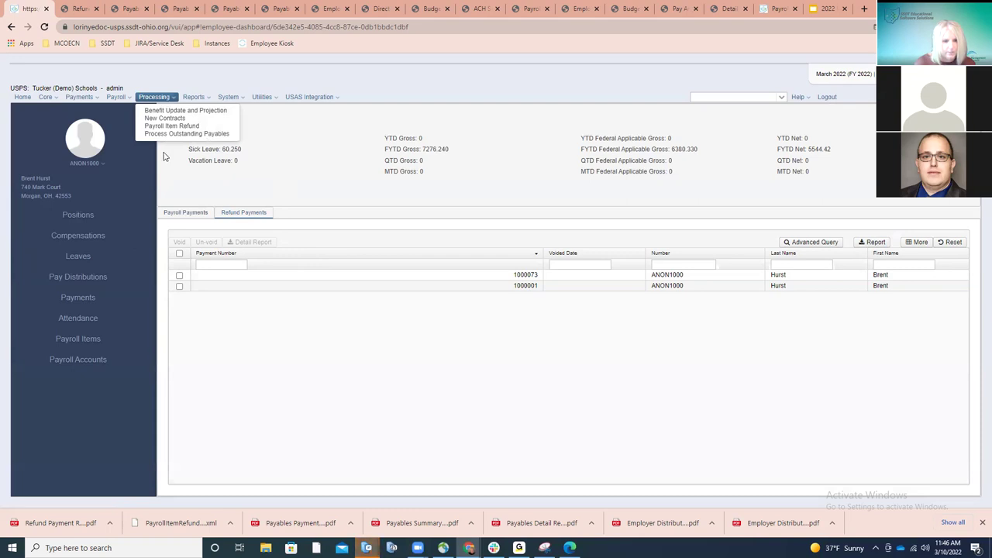
{"action": "left_click", "coordinate": [80, 259]}
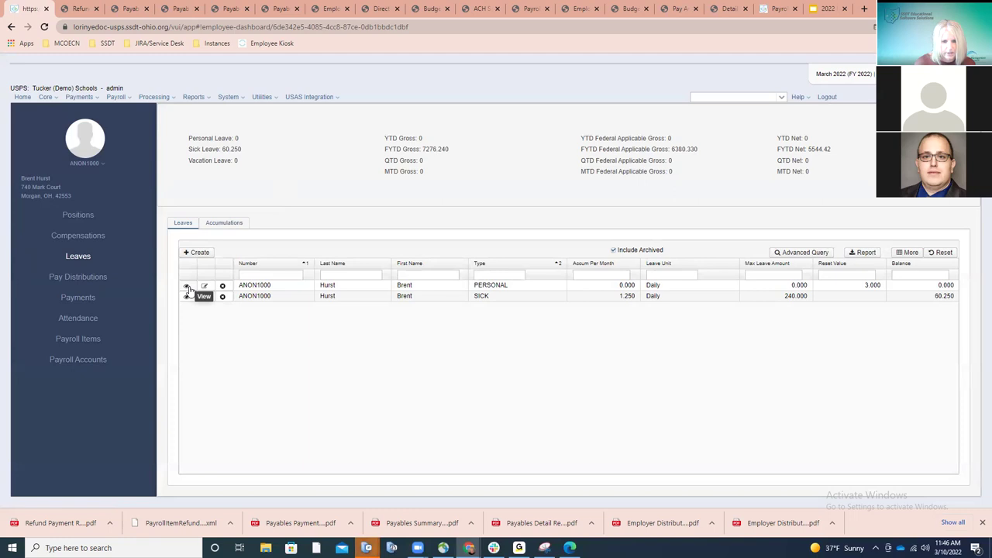
{"action": "left_click", "coordinate": [187, 286]}
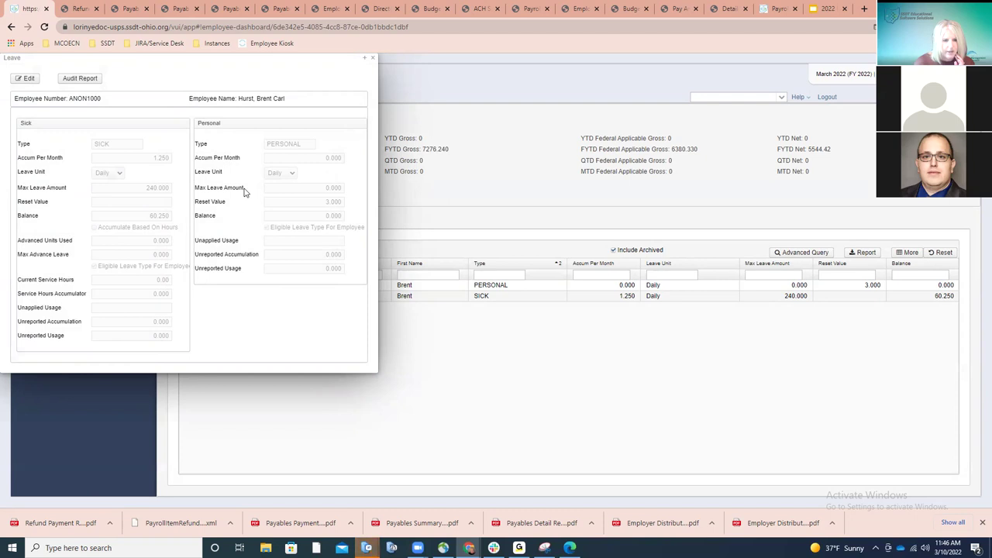
{"action": "left_click", "coordinate": [372, 60]}
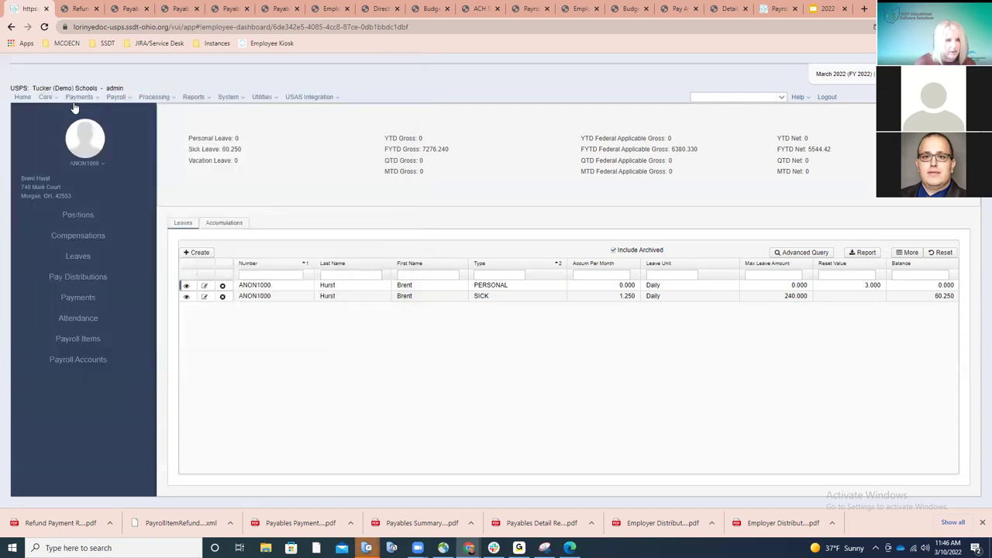
Step: List the employee's positions, view the details of the Coach position, and close it without saving
{"action": "left_click", "coordinate": [69, 216]}
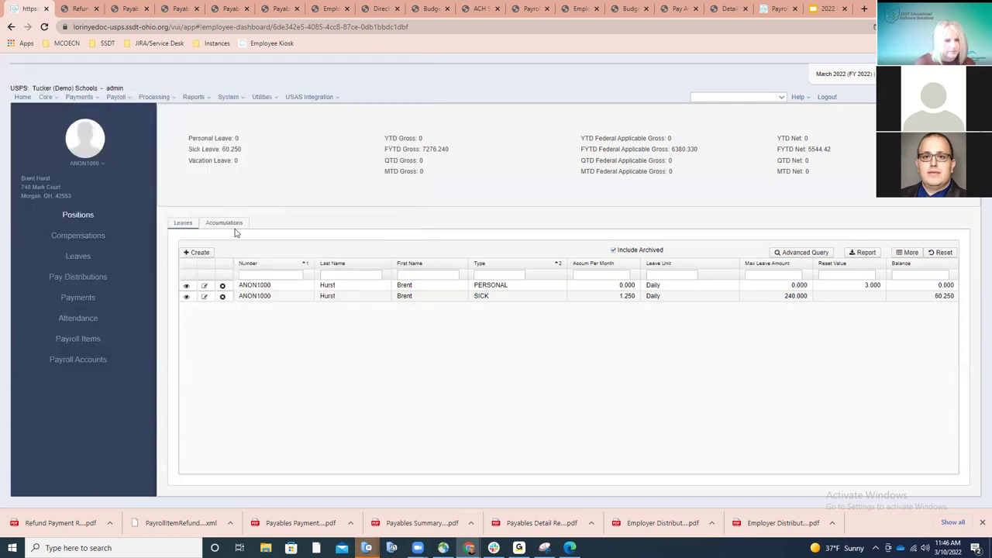
{"action": "left_click", "coordinate": [192, 273]}
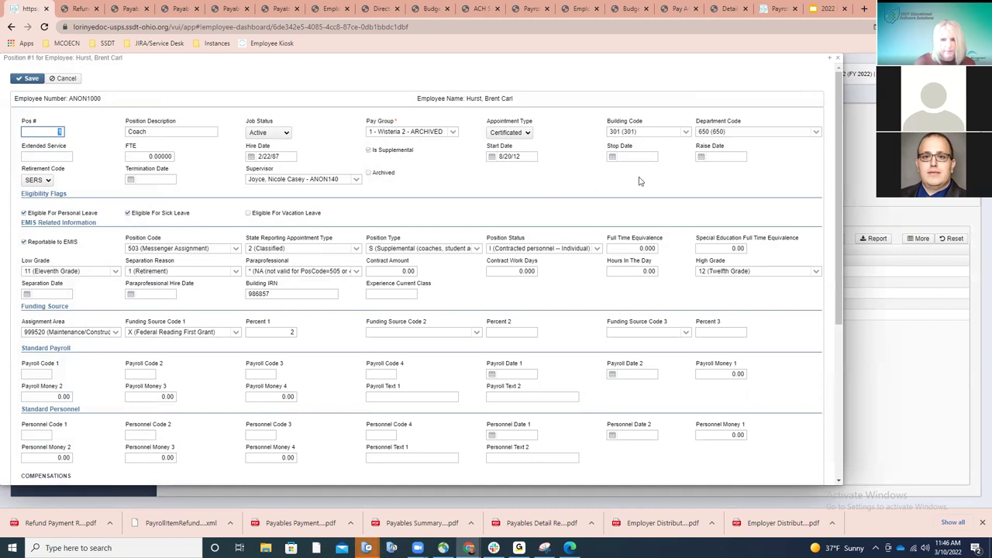
{"action": "left_click", "coordinate": [830, 58]}
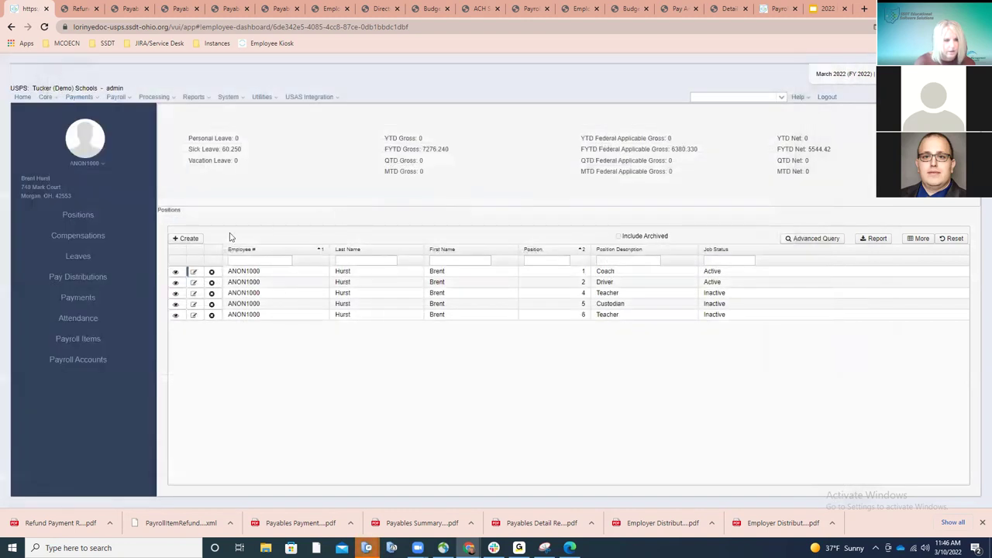
Step: Reopen the employee's leave record for editing, examine the Sick leave's Leave Unit options, and close it without saving
{"action": "left_click", "coordinate": [85, 257]}
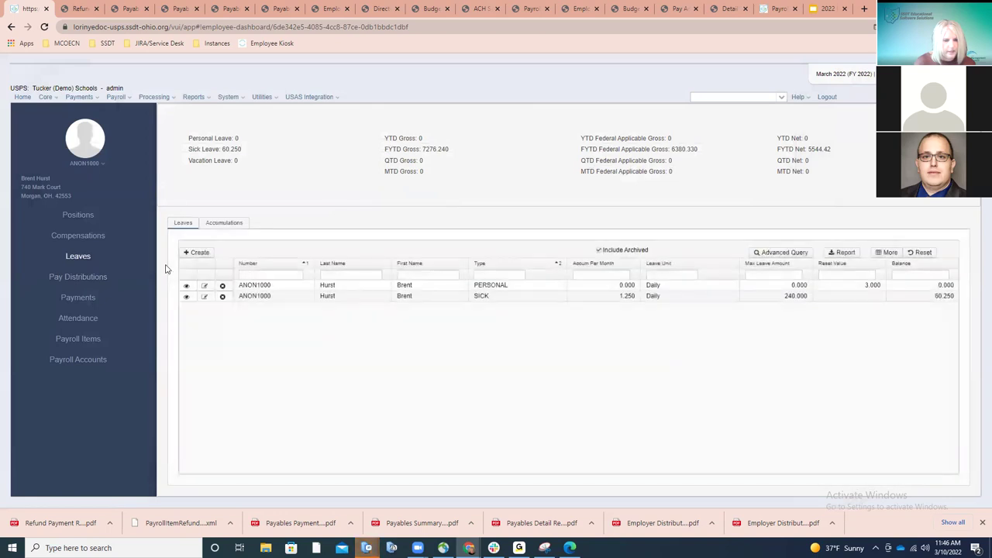
{"action": "left_click", "coordinate": [188, 285]}
{"action": "left_click", "coordinate": [187, 284]}
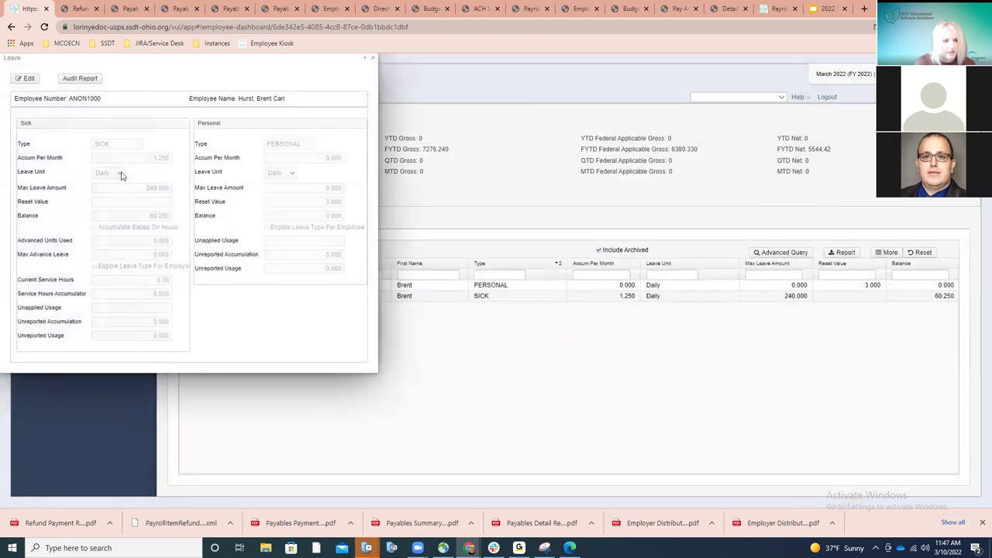
{"action": "left_click", "coordinate": [26, 80]}
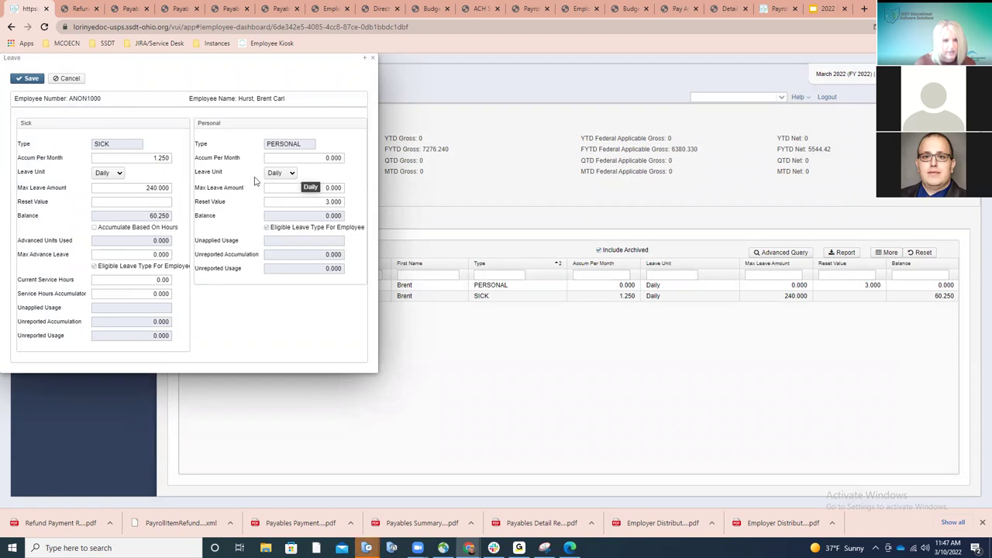
{"action": "left_click", "coordinate": [119, 178]}
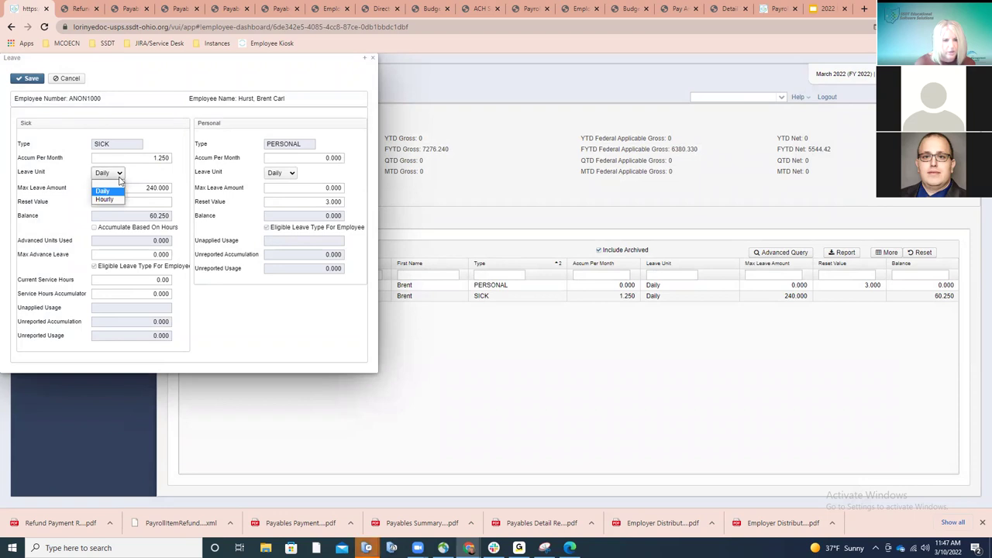
{"action": "left_click", "coordinate": [121, 179]}
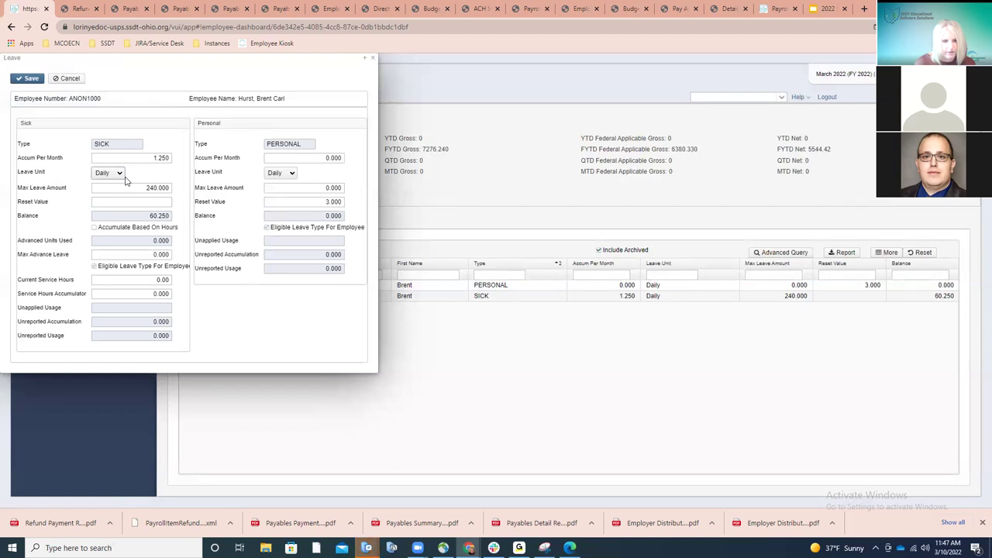
{"action": "left_click", "coordinate": [372, 57]}
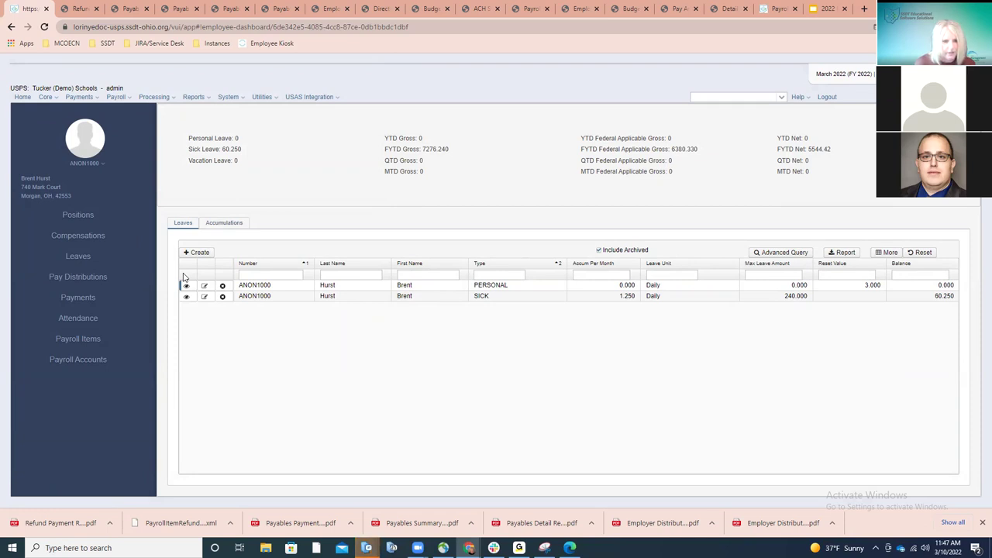
Step: Open Benefit Update and Projection and set the Sick Leave projection's specific accrual date to 3/1/22
{"action": "left_click", "coordinate": [164, 100]}
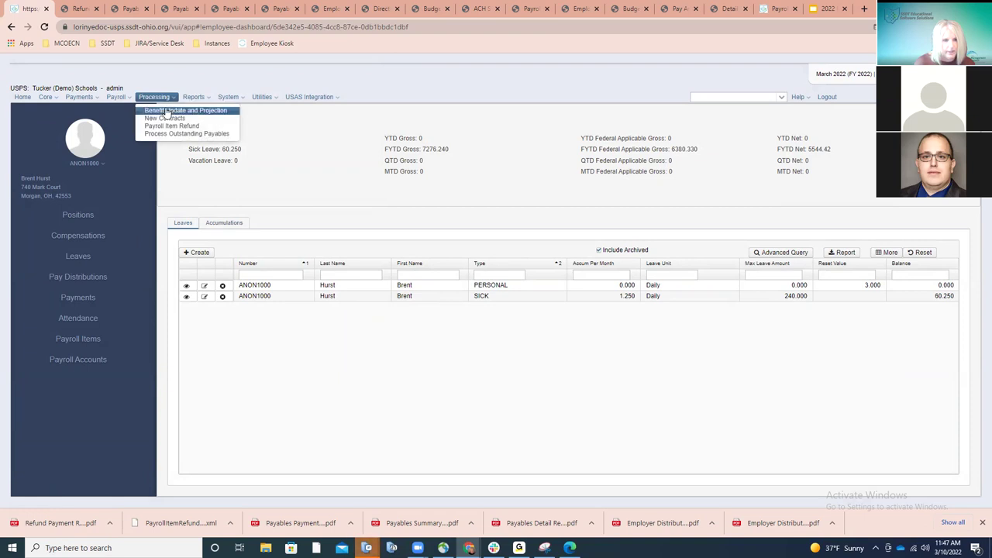
{"action": "left_click", "coordinate": [167, 112]}
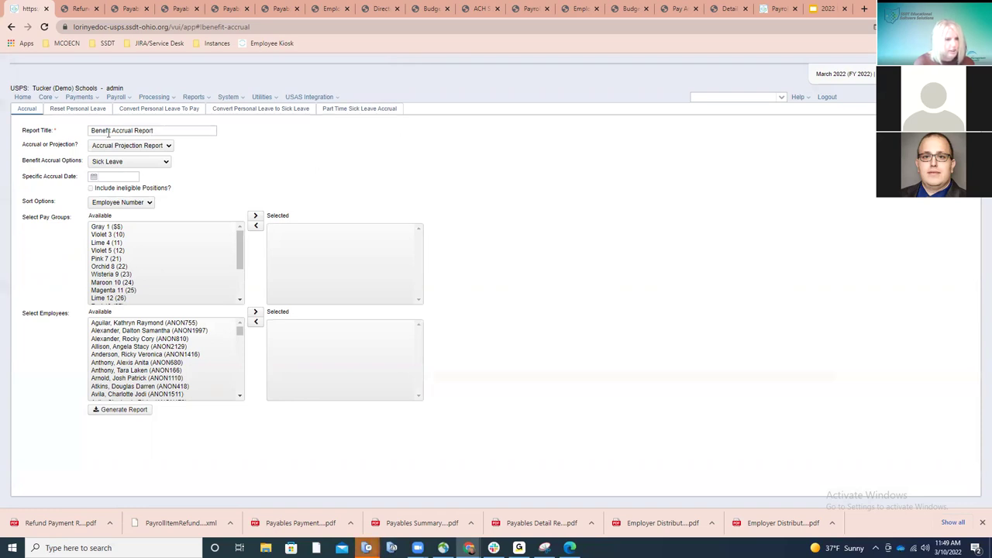
{"action": "left_click", "coordinate": [166, 163]}
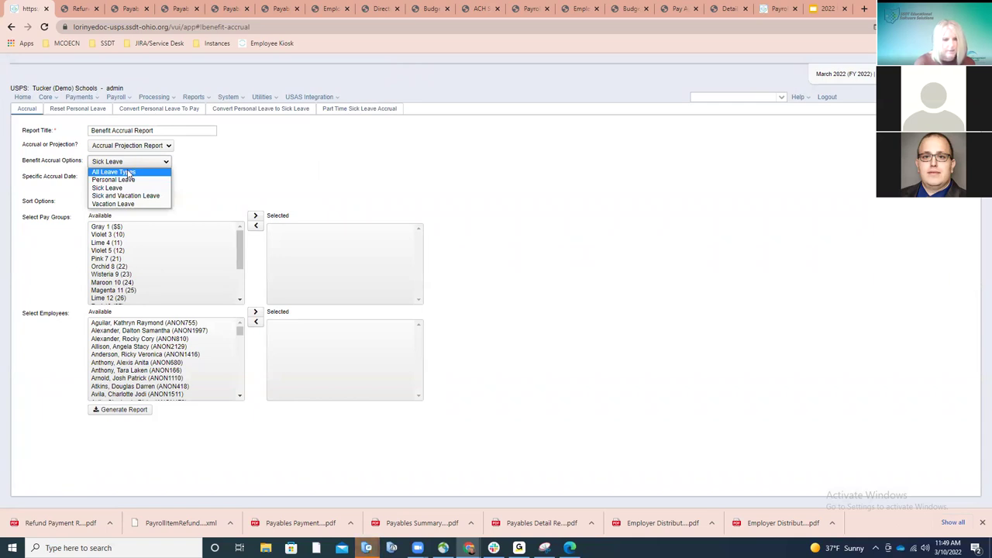
{"action": "left_click", "coordinate": [194, 179]}
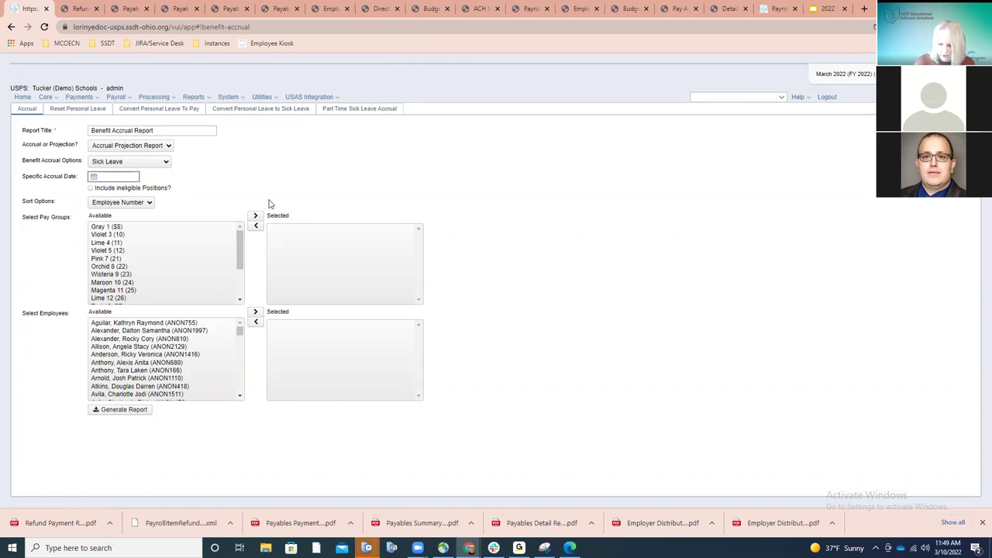
{"action": "type", "text": "030122"}
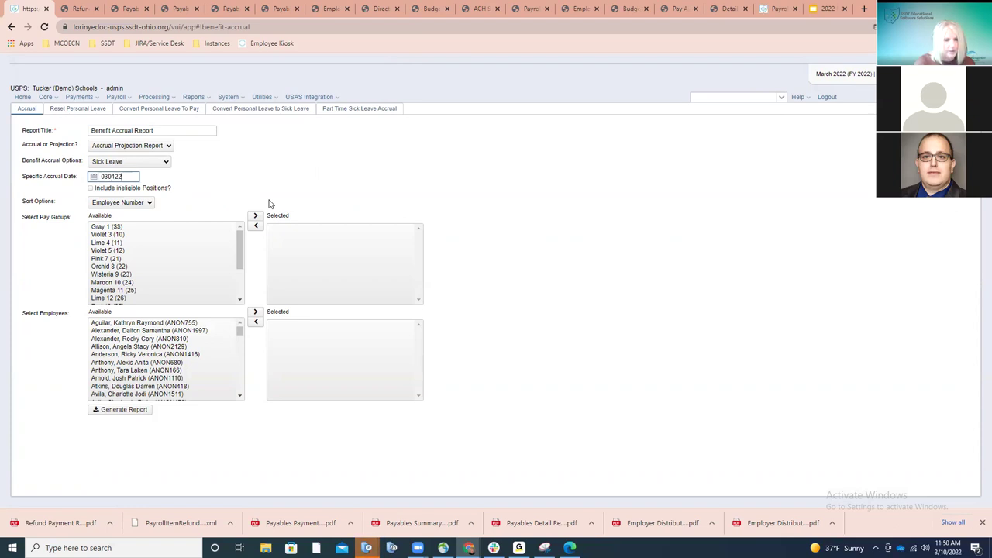
Step: Sort the accrual projection by Employee Name and generate the report
{"action": "left_click", "coordinate": [150, 203]}
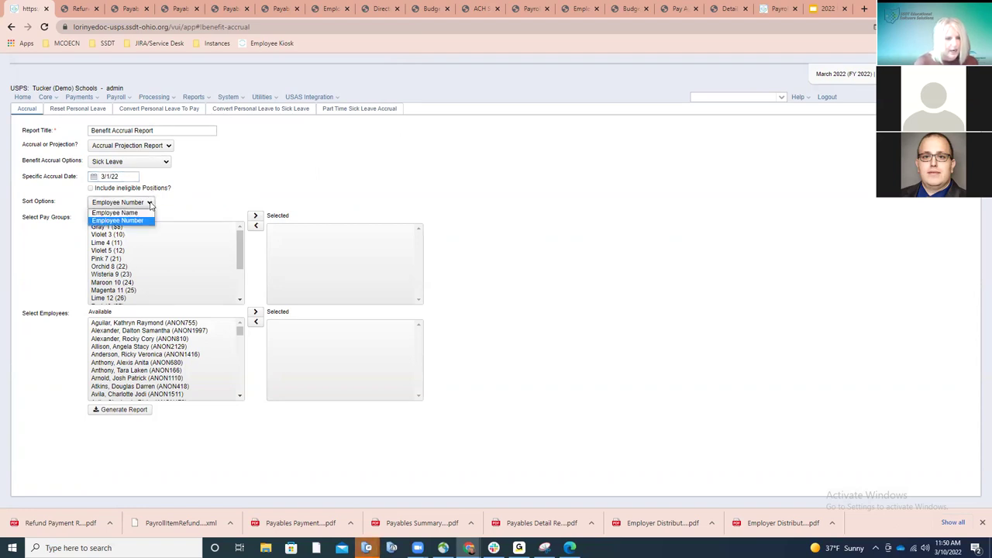
{"action": "left_click", "coordinate": [144, 214]}
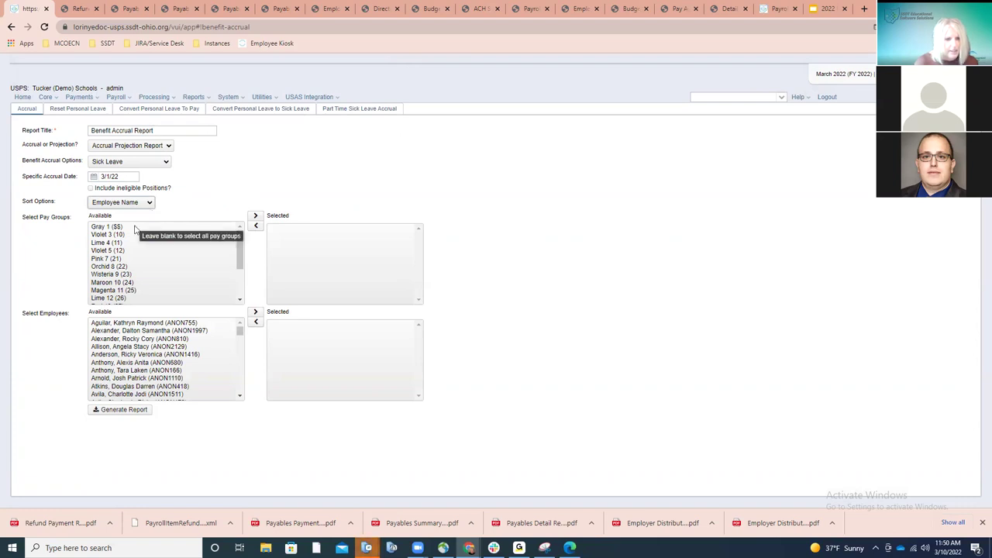
{"action": "left_click", "coordinate": [126, 349]}
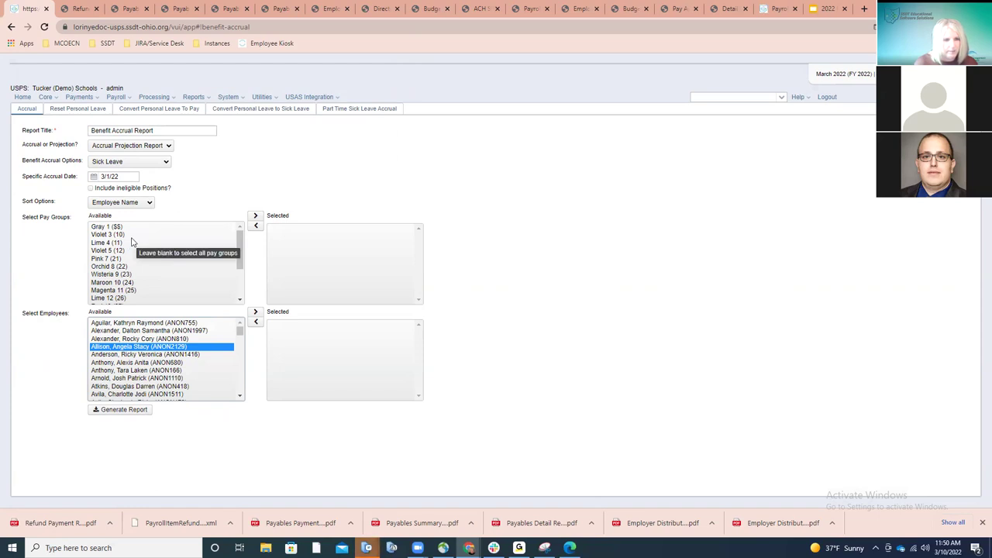
{"action": "left_click", "coordinate": [110, 411]}
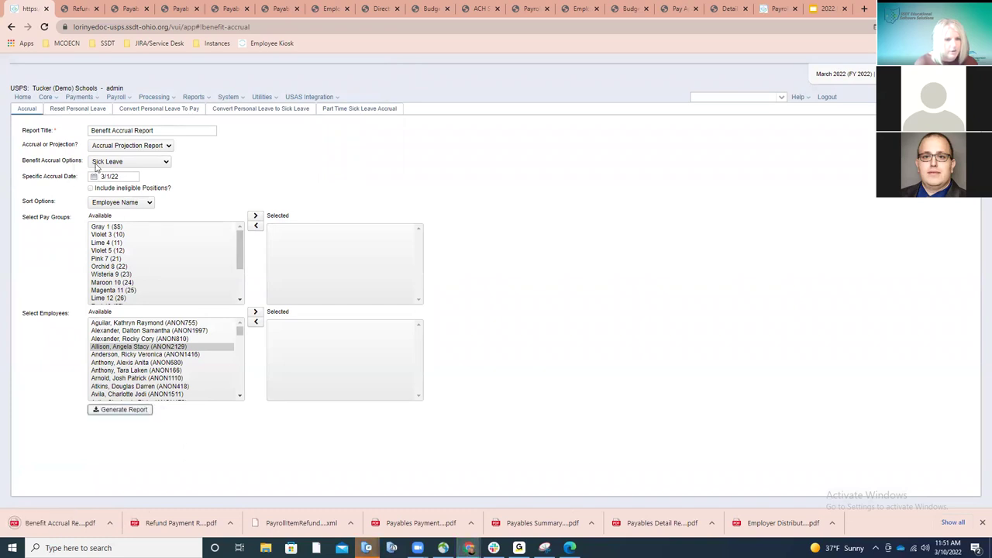
Step: Open the generated accrual projection PDF, review the sick leave balances on its second page, and return to the accrual options
{"action": "left_click", "coordinate": [62, 523]}
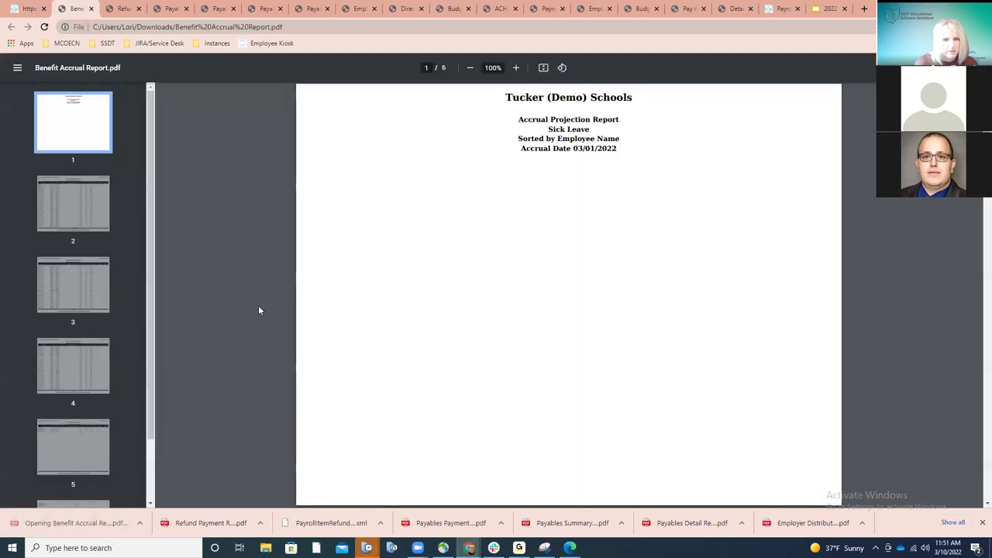
{"action": "scroll", "coordinate": [259, 310], "scroll_direction": "down", "scroll_amount": 3}
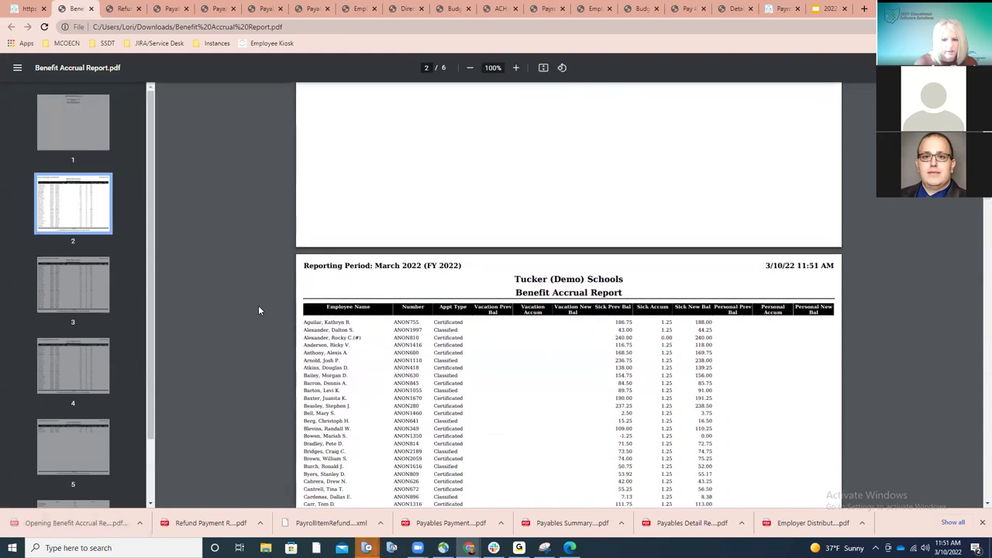
{"action": "scroll", "coordinate": [260, 310], "scroll_direction": "down", "scroll_amount": 3}
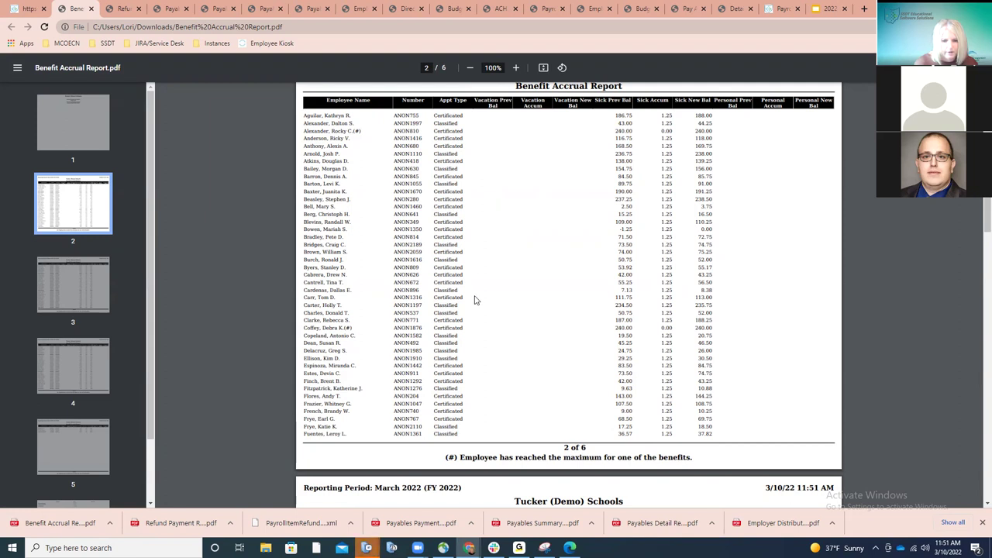
{"action": "left_click", "coordinate": [31, 10]}
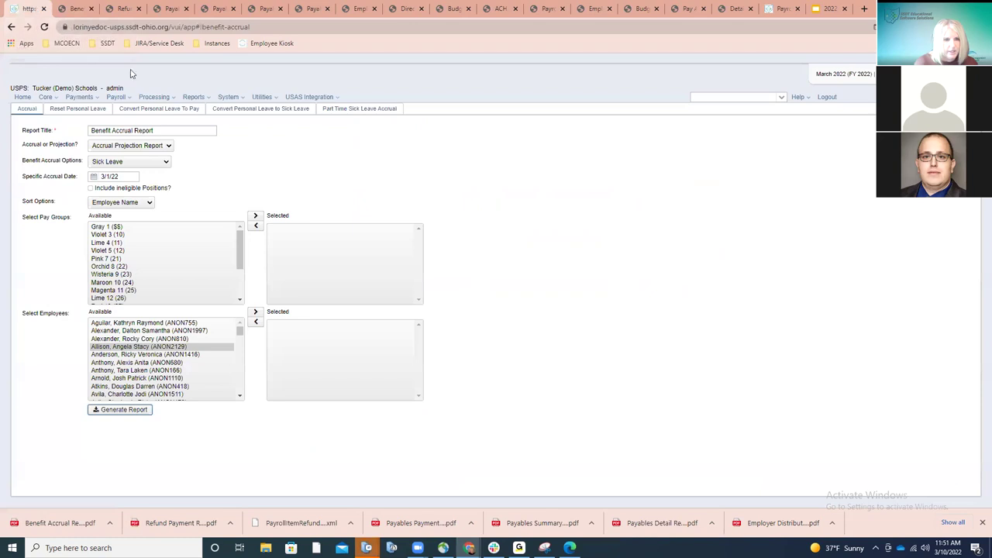
Step: Switch the report type to Accrual Report and generate it for Sick Leave
{"action": "left_click", "coordinate": [169, 147]}
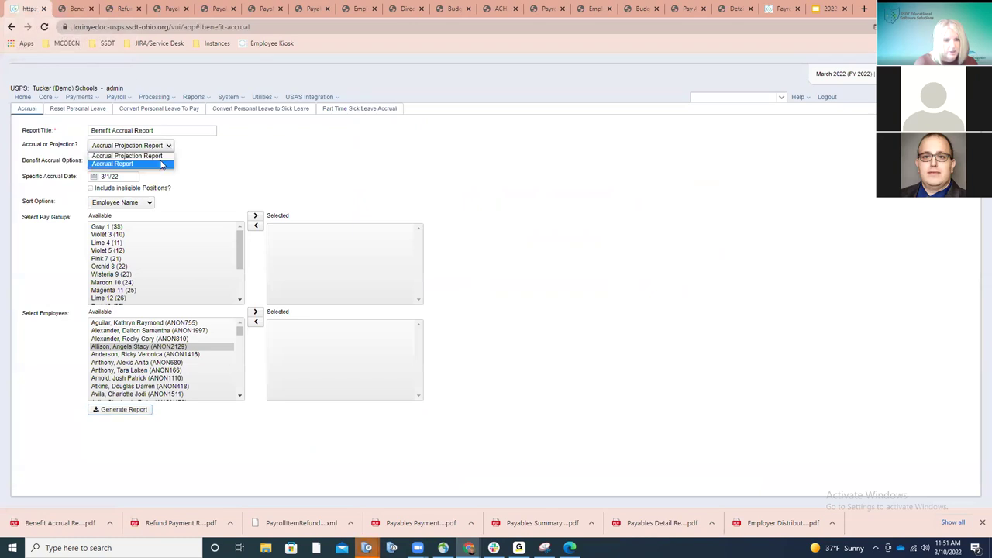
{"action": "left_click", "coordinate": [162, 164]}
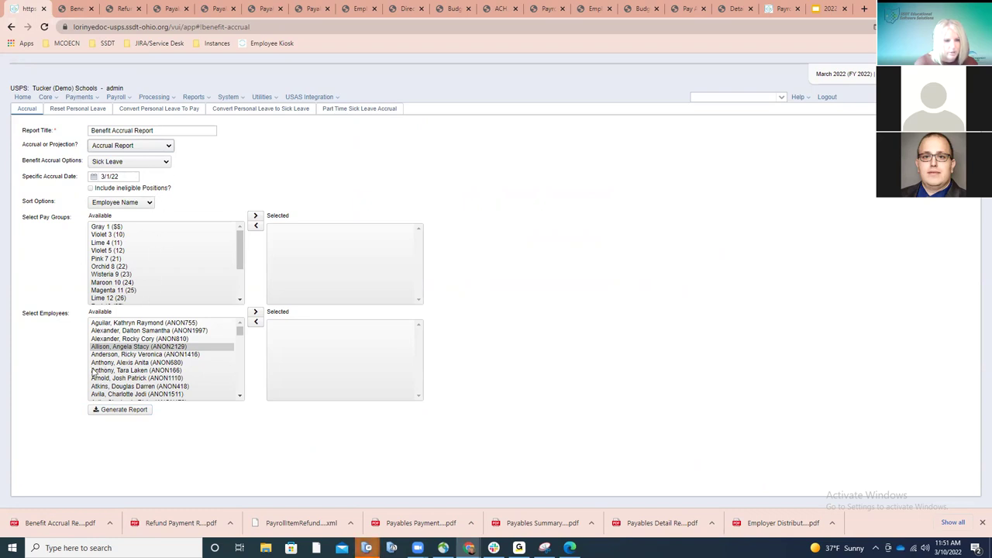
{"action": "left_click", "coordinate": [122, 411]}
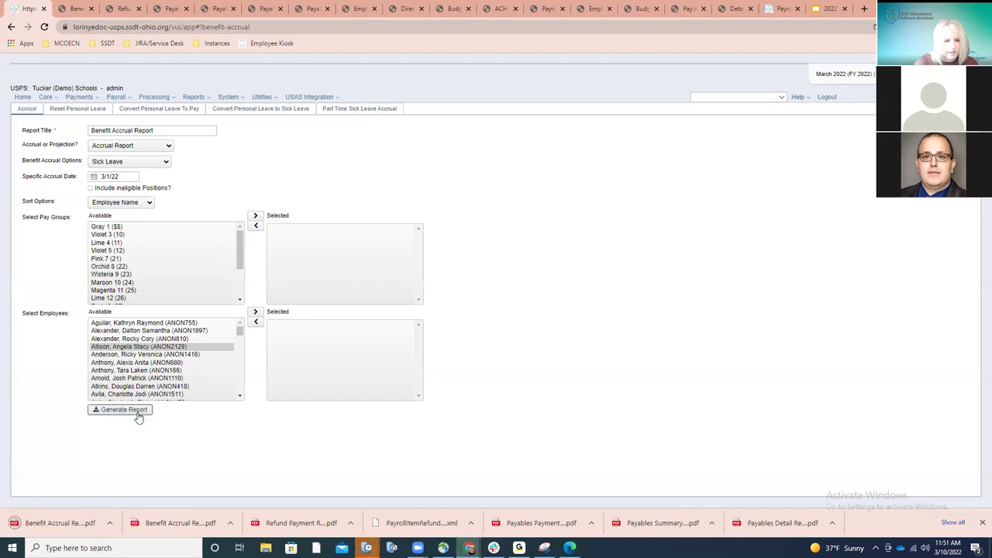
Step: Open both downloaded Benefit Accrual Report PDFs and examine their employee sick leave accruals
{"action": "left_click", "coordinate": [163, 526]}
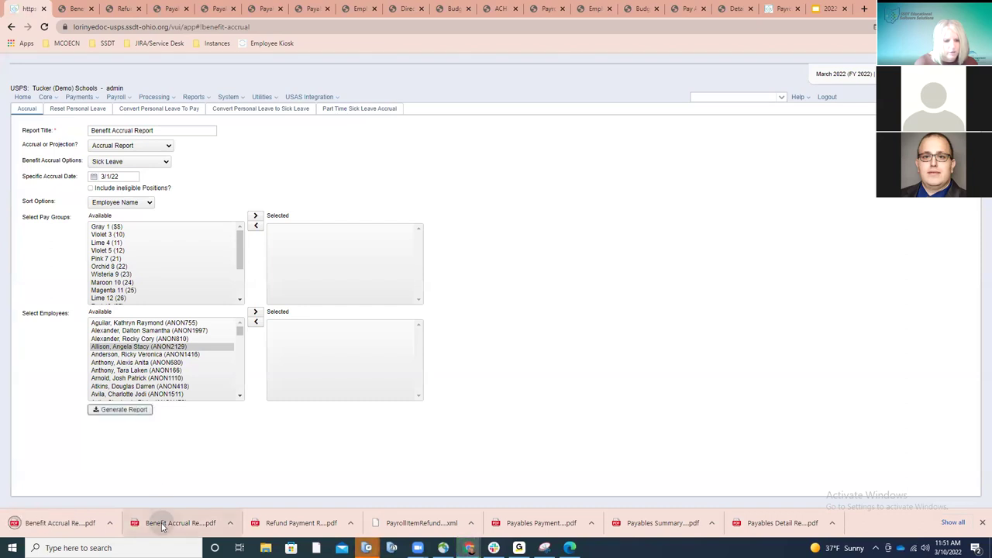
{"action": "scroll", "coordinate": [403, 259], "scroll_direction": "down", "scroll_amount": 3}
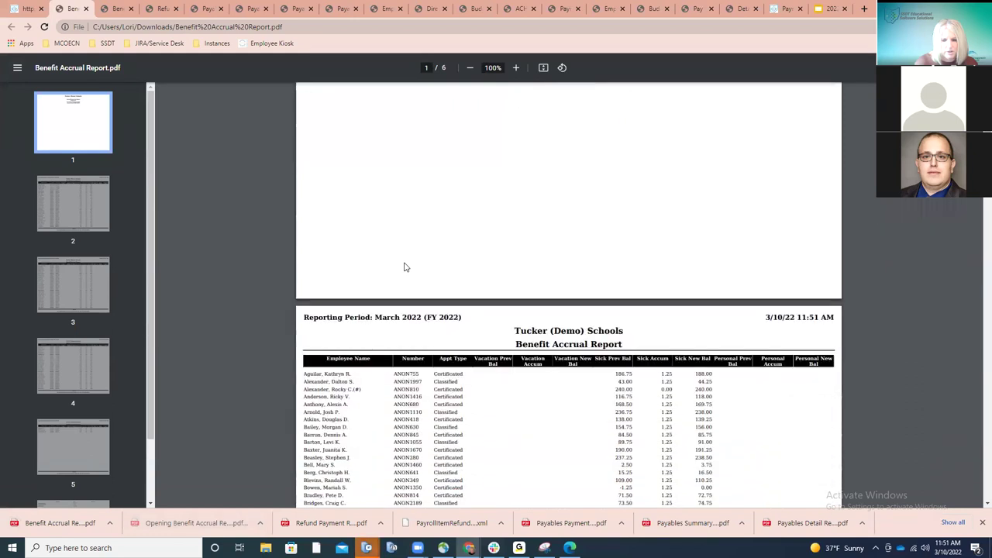
{"action": "scroll", "coordinate": [403, 267], "scroll_direction": "down", "scroll_amount": 2}
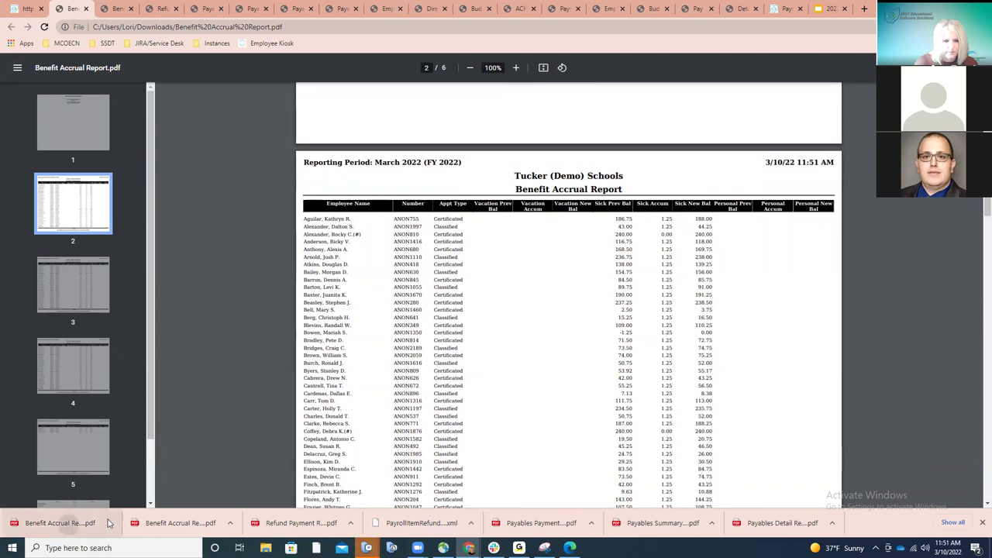
{"action": "scroll", "coordinate": [612, 270], "scroll_direction": "down", "scroll_amount": 3}
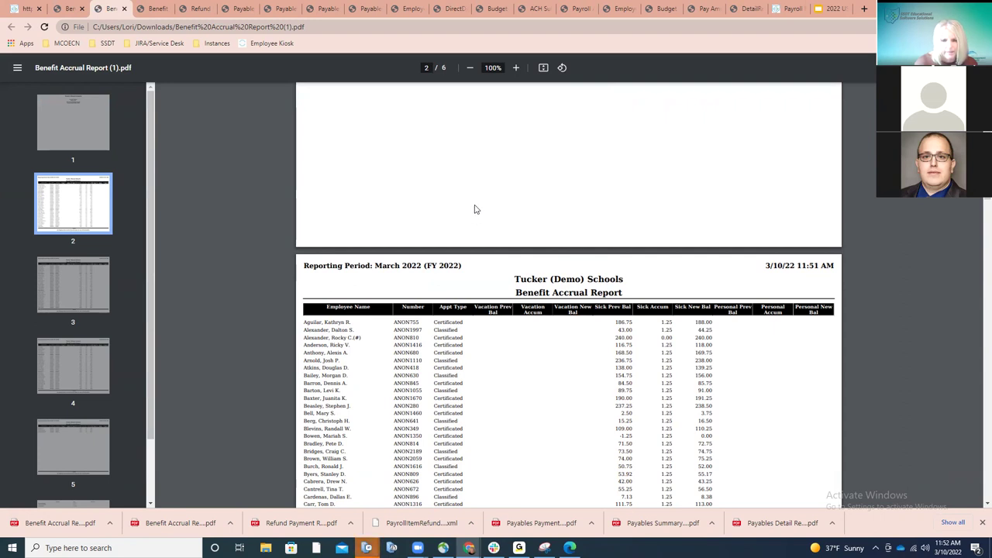
Step: Generate the Personal Leave Reset Projection Report with a specific accrual date of 3/1/22, sorted by Employee Name
{"action": "left_click", "coordinate": [28, 9]}
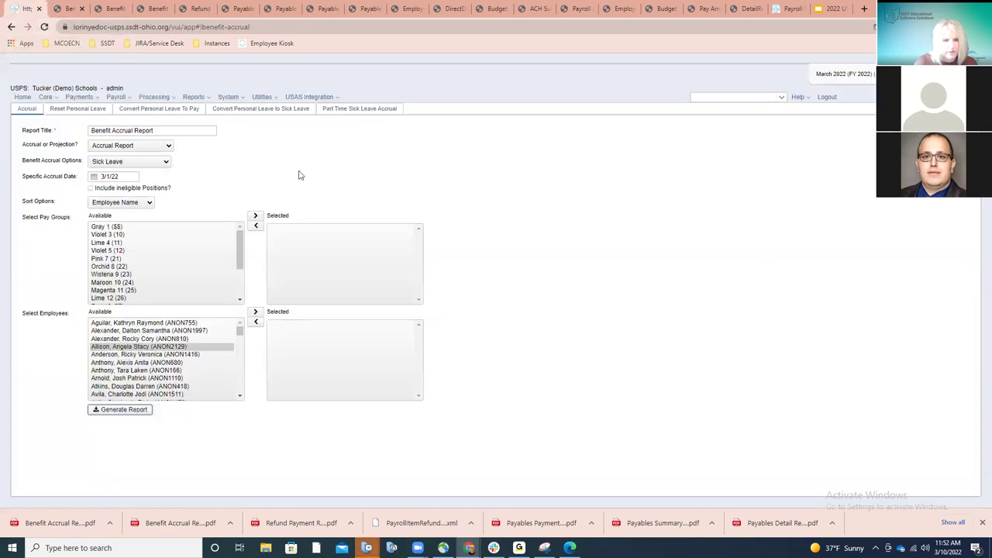
{"action": "left_click", "coordinate": [70, 111]}
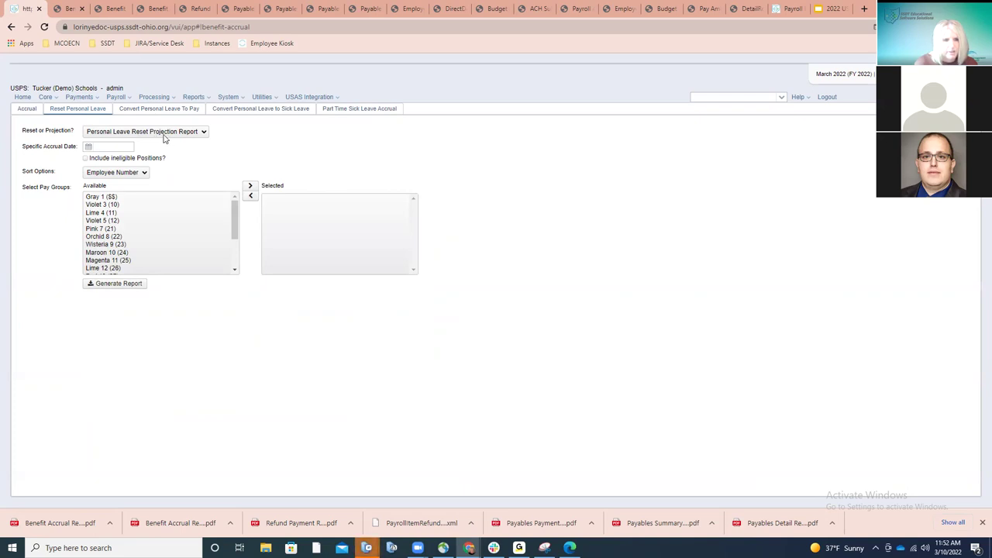
{"action": "left_click", "coordinate": [127, 148]}
{"action": "type", "text": "030122"}
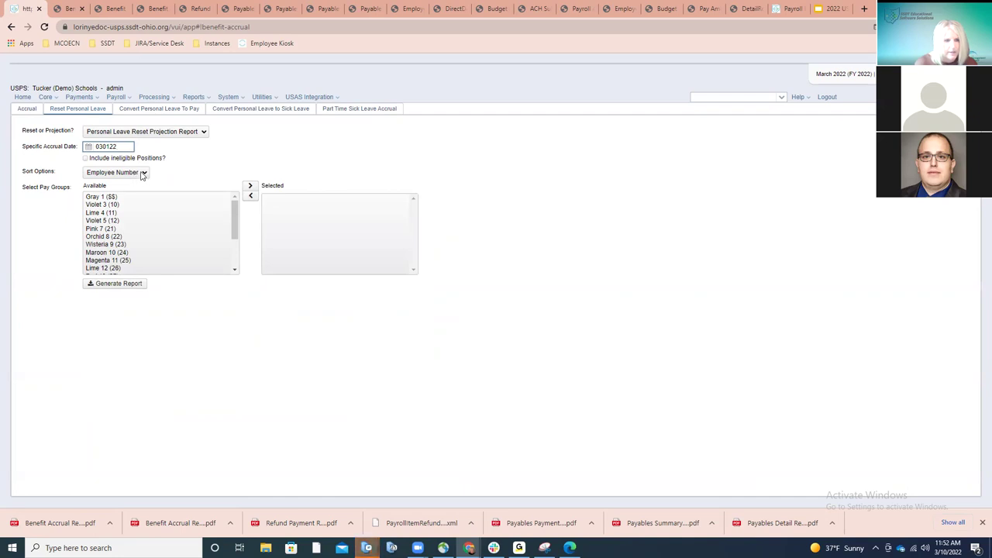
{"action": "left_click", "coordinate": [142, 175]}
{"action": "left_click", "coordinate": [133, 184]}
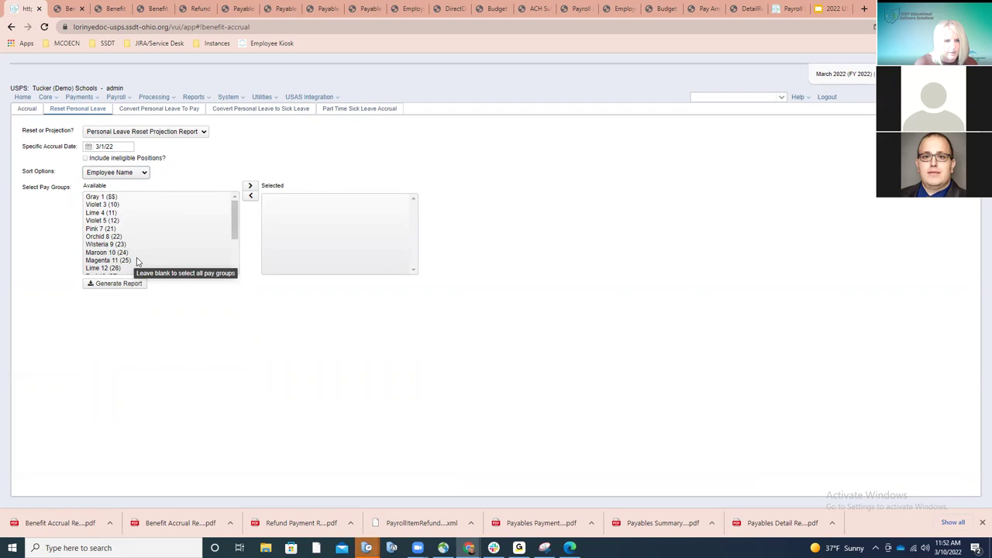
{"action": "left_click", "coordinate": [132, 286]}
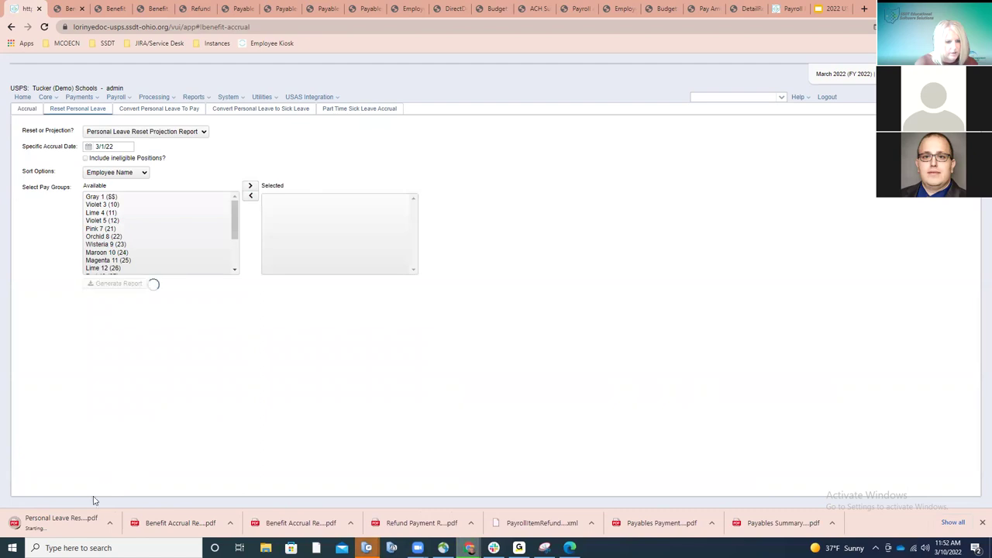
Step: Open the Personal Leave Reset Projection Report PDF, review the previous and new balances on its second page, and return to the reset options
{"action": "left_click", "coordinate": [76, 524]}
{"action": "scroll", "coordinate": [564, 223], "scroll_direction": "down", "scroll_amount": 5}
{"action": "scroll", "coordinate": [564, 223], "scroll_direction": "down", "scroll_amount": 2}
{"action": "scroll", "coordinate": [563, 222], "scroll_direction": "up", "scroll_amount": 2}
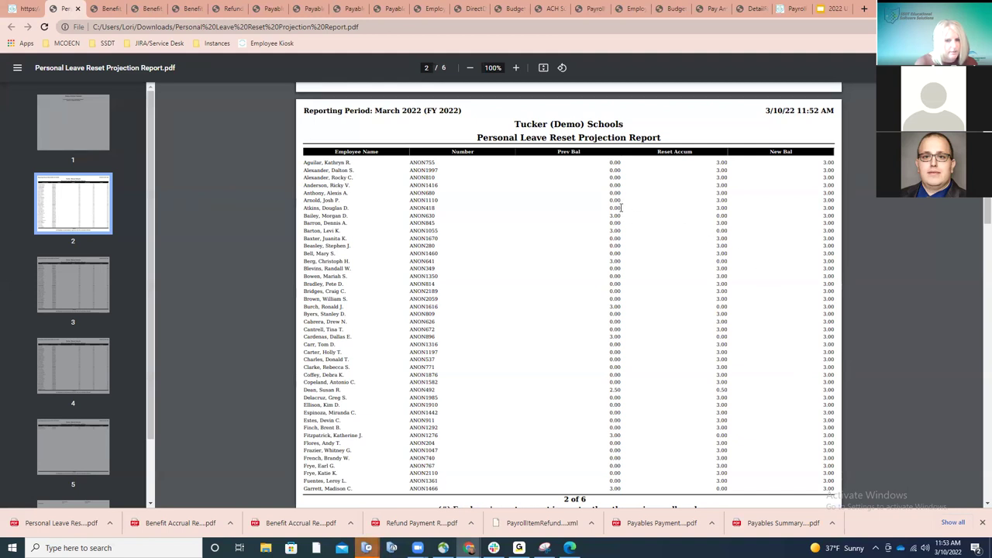
{"action": "key", "text": "ctrl+shift+Tab"}
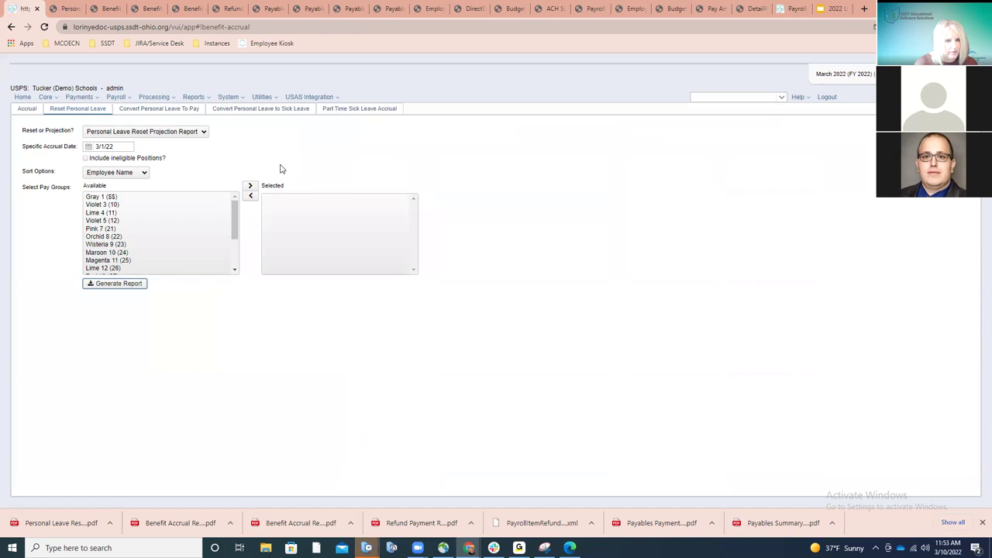
Step: Find the employee by last name and open the leave records on their dashboard
{"action": "left_click", "coordinate": [705, 96]}
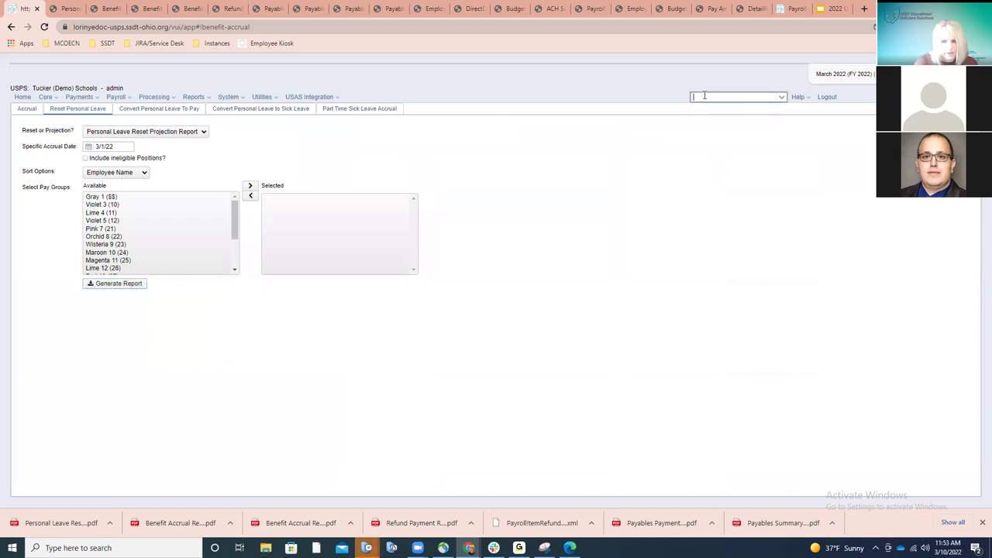
{"action": "type", "text": "hurst"}
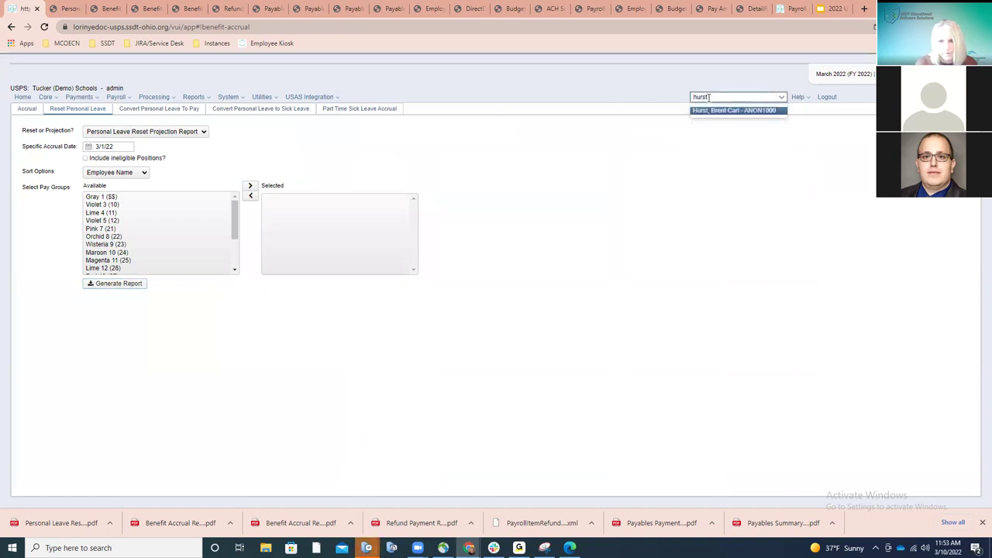
{"action": "left_click", "coordinate": [721, 111]}
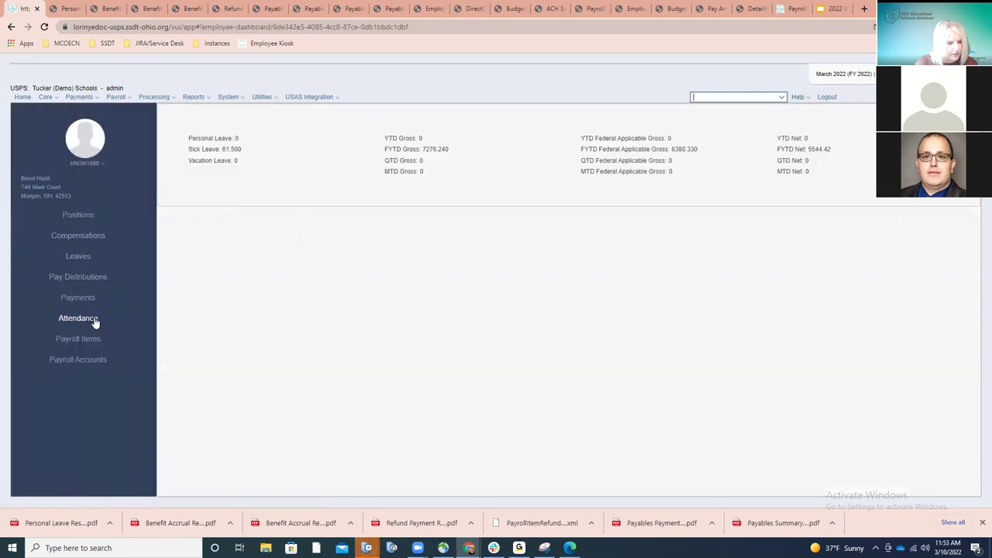
{"action": "left_click", "coordinate": [80, 258]}
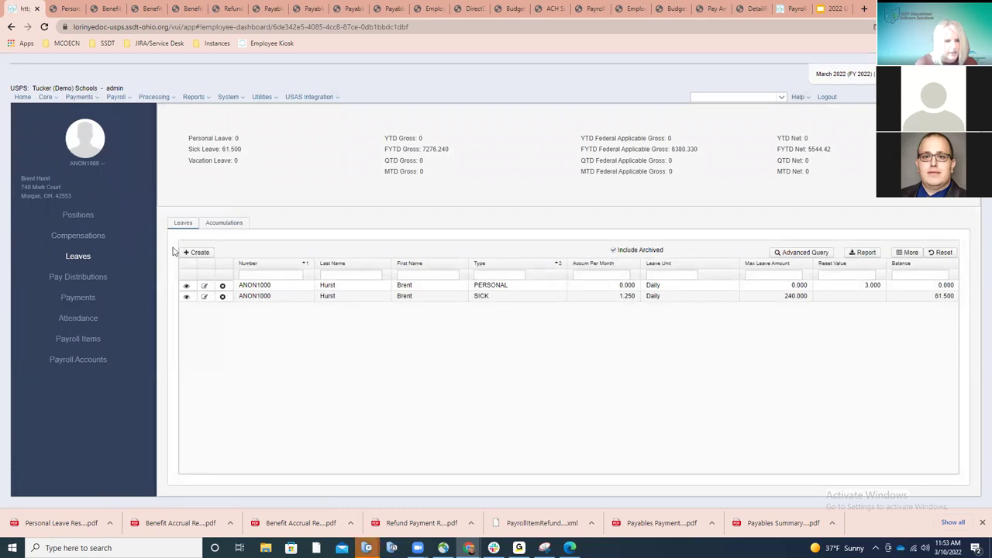
Step: Show the employee's leave accumulations and filter them by type sick
{"action": "left_click", "coordinate": [232, 224]}
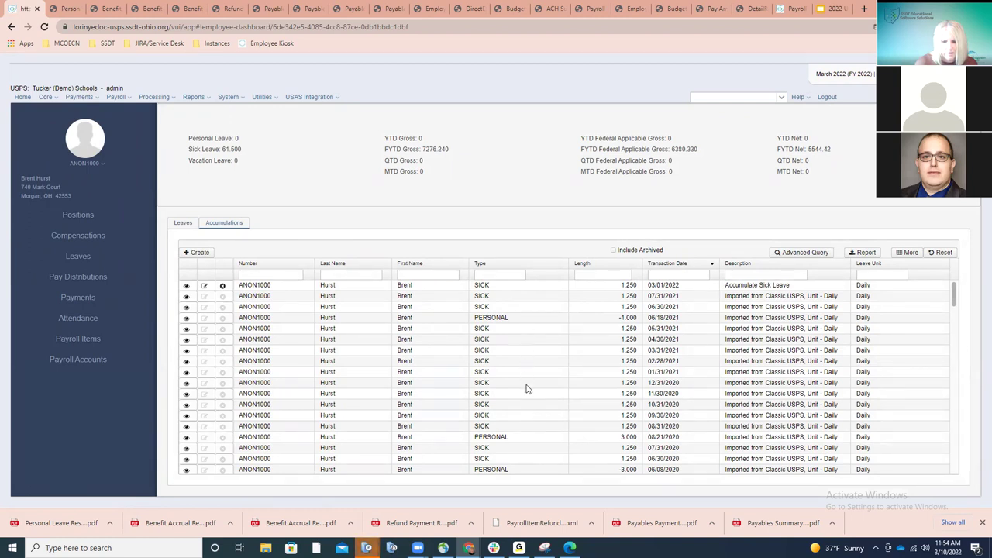
{"action": "left_click", "coordinate": [511, 275]}
{"action": "type", "text": "sick"}
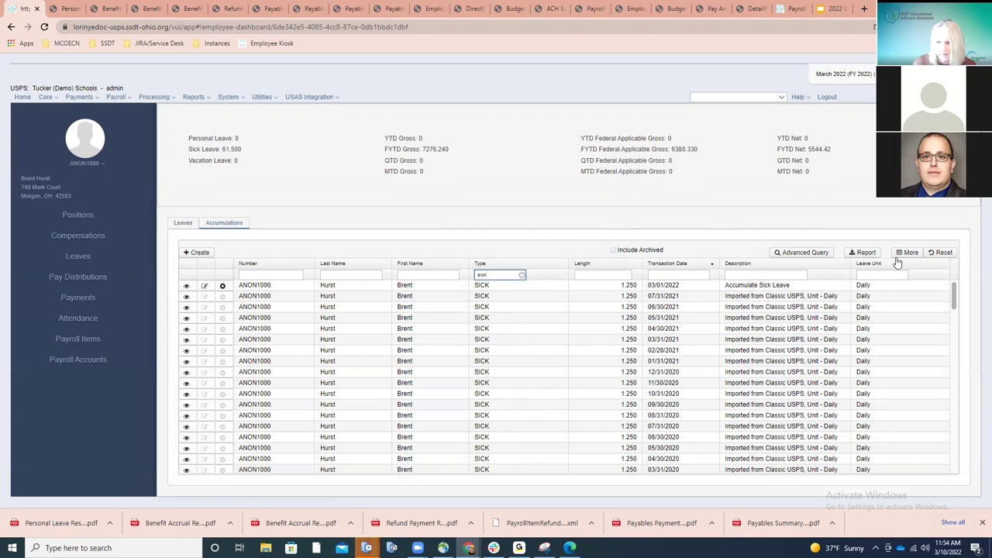
Step: Open the accumulation report options, try the Excel-Data and Comma Separated Values formats, restore PDF (download), and close without generating
{"action": "left_click", "coordinate": [865, 253]}
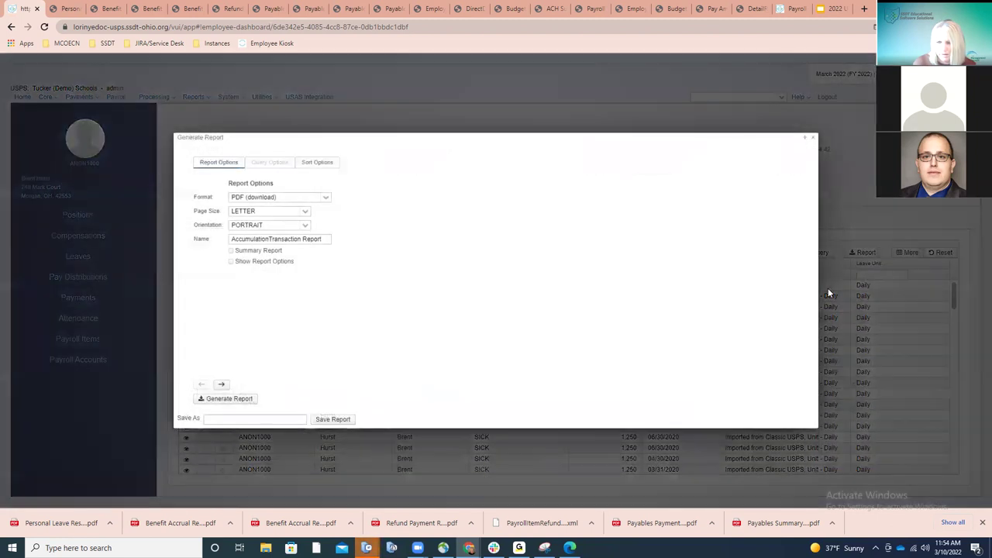
{"action": "left_click", "coordinate": [324, 199]}
{"action": "key", "text": "Down"}
{"action": "key", "text": "Down"}
{"action": "type", "text": "ex"}
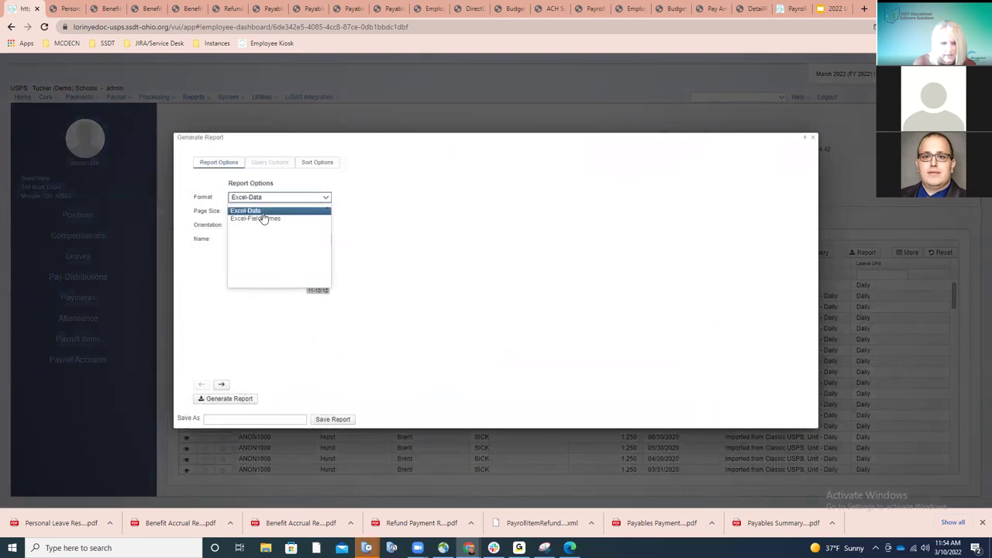
{"action": "key", "text": "Return"}
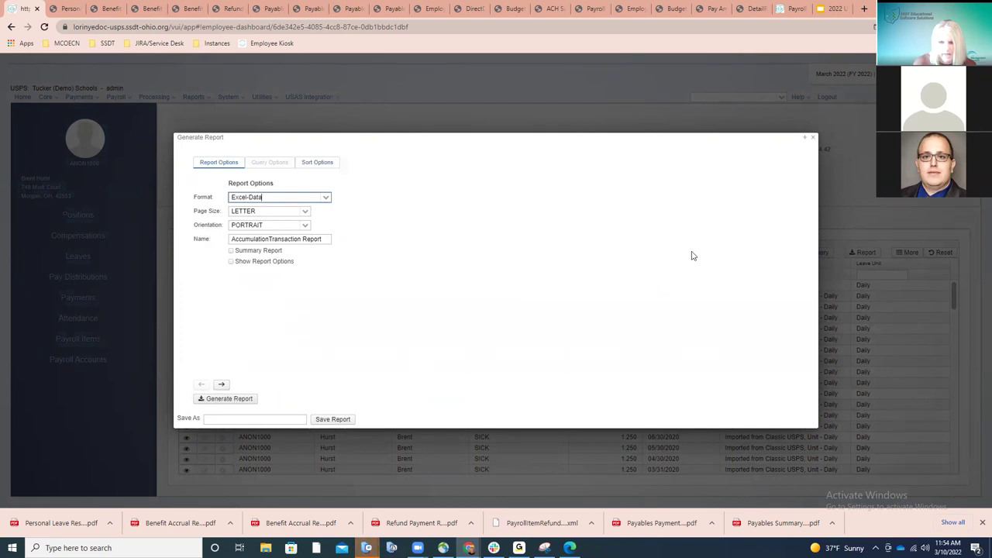
{"action": "left_click", "coordinate": [324, 199]}
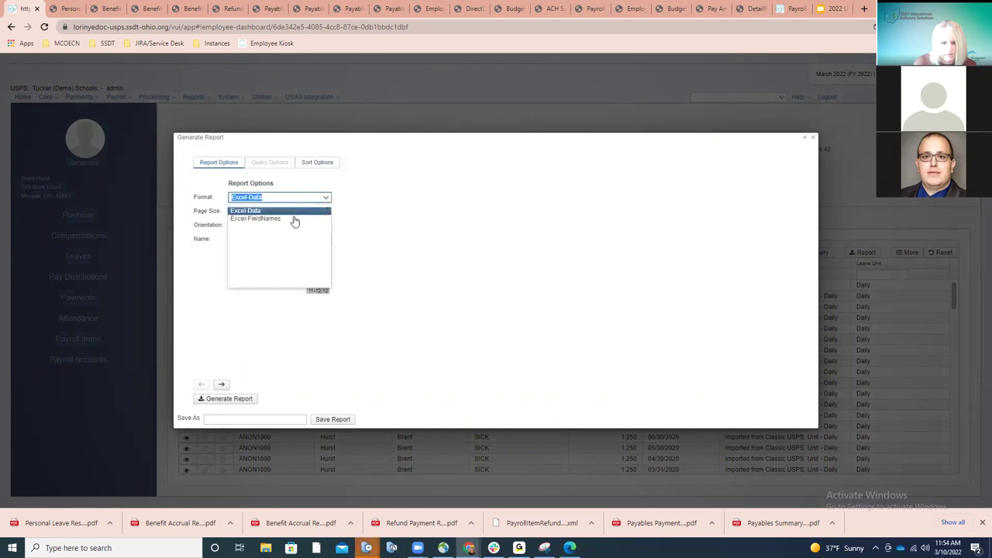
{"action": "left_click", "coordinate": [292, 221]}
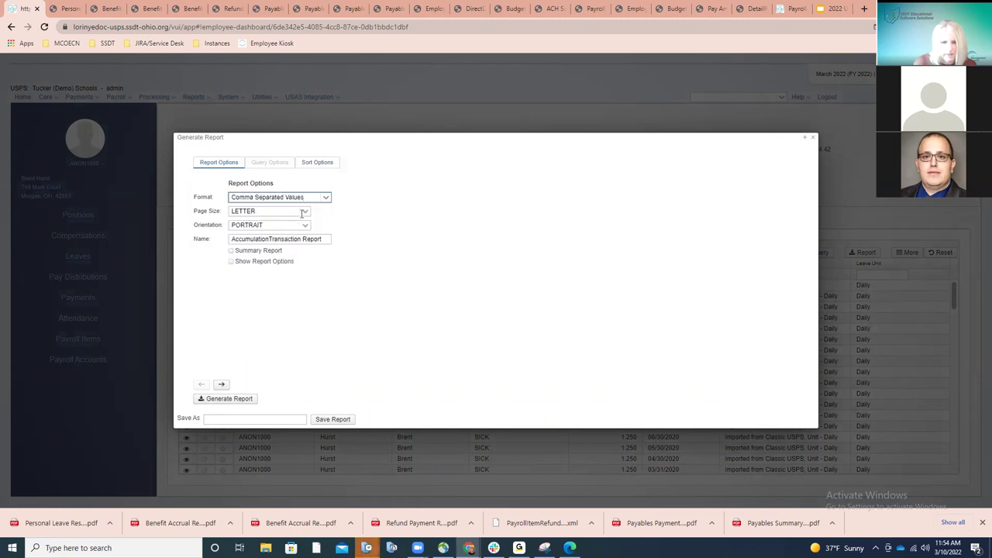
{"action": "left_click", "coordinate": [326, 198]}
{"action": "left_click", "coordinate": [256, 206]}
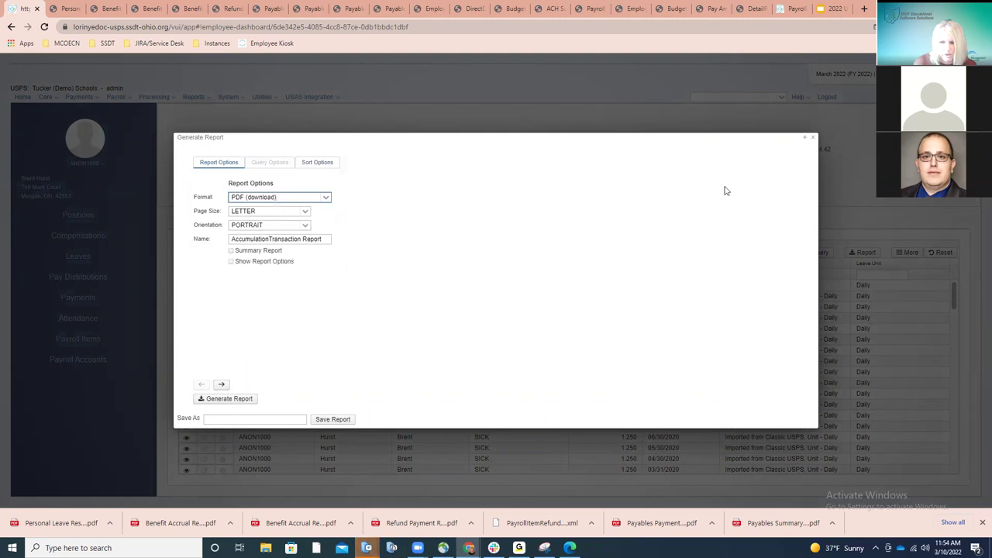
{"action": "left_click", "coordinate": [616, 299]}
{"action": "key", "text": "Escape"}
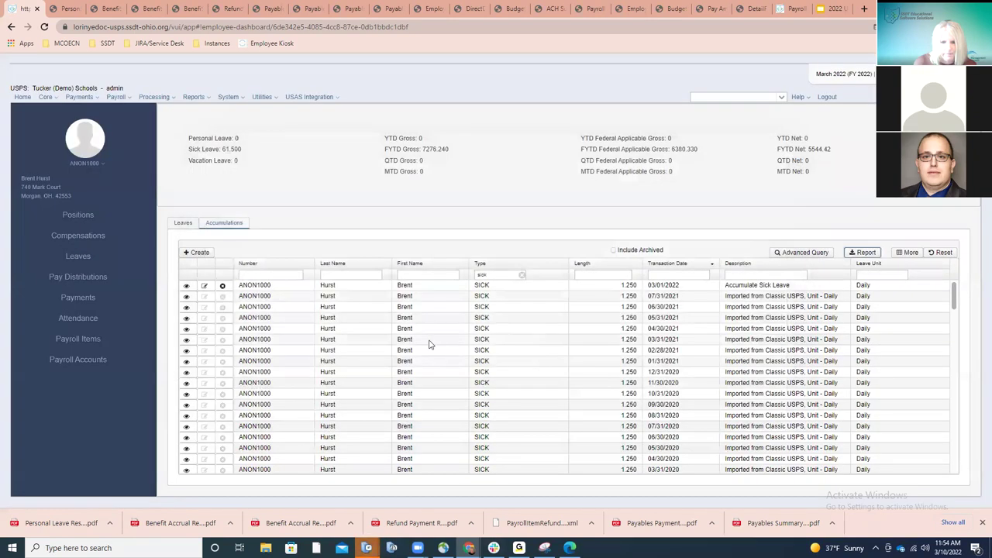
Step: Filter the sick leave accumulations to the transaction date range 070121..030122
{"action": "left_click", "coordinate": [659, 273]}
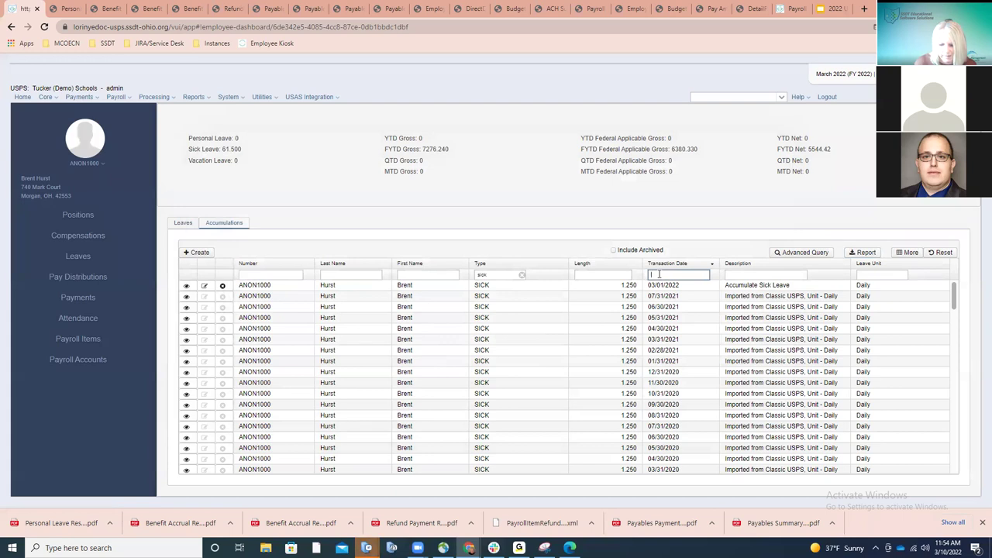
{"action": "type", "text": "07/12/21"}
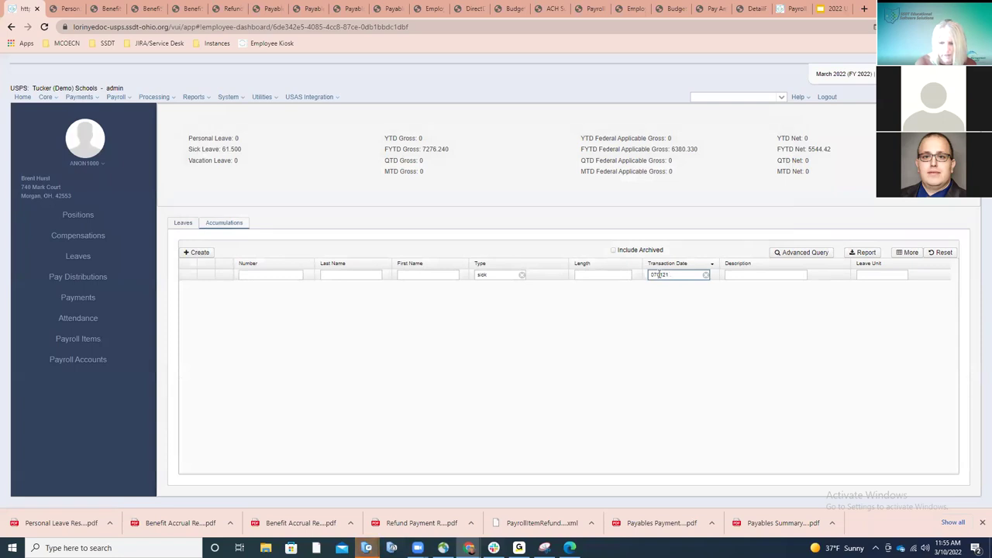
{"action": "type", "text": " - 0"}
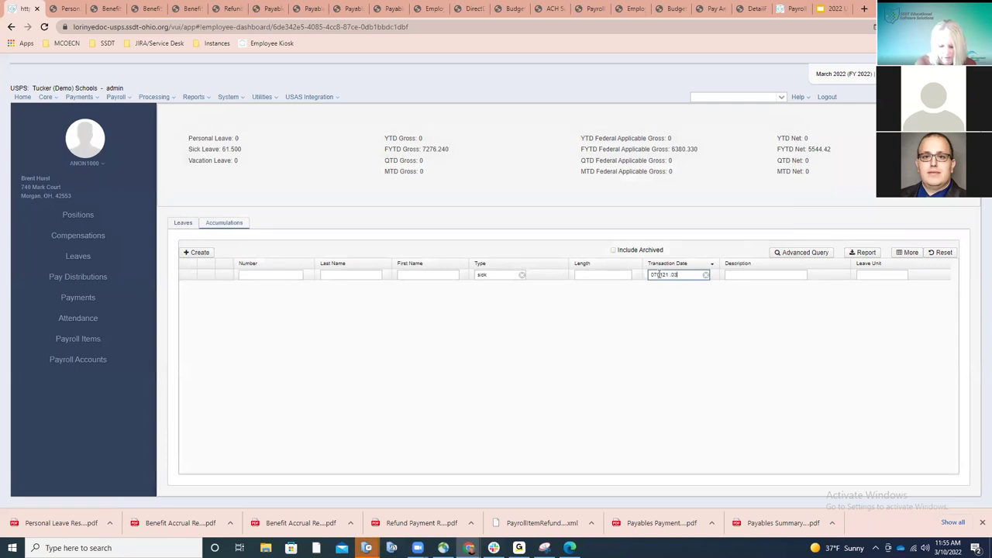
{"action": "type", "text": "3/01/22"}
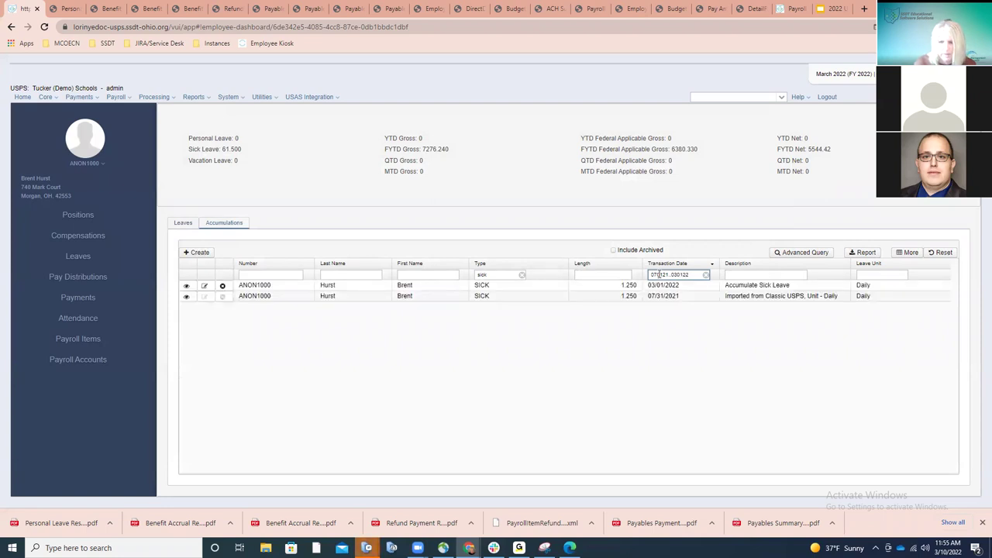